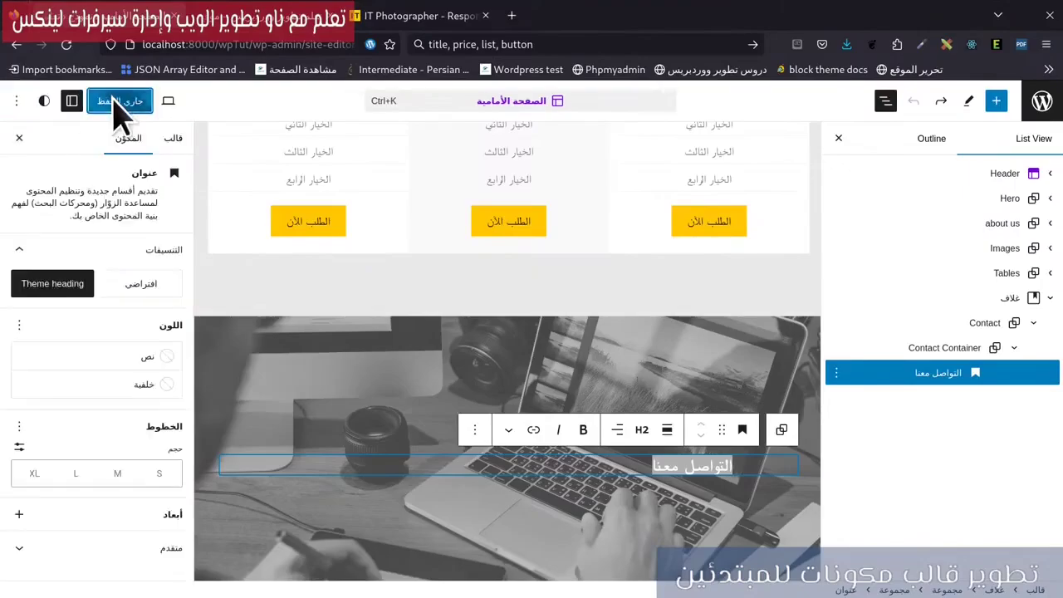
Save pending edits, then apply Theme heading White to the التواصل معنا heading and save.
click(67, 44)
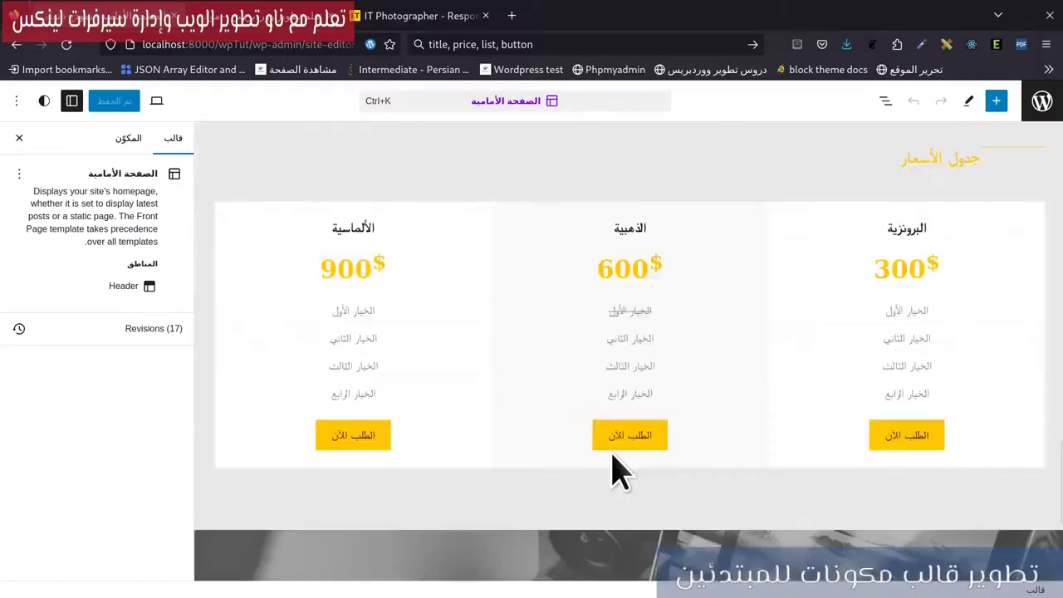
scroll(612, 468, down, 5)
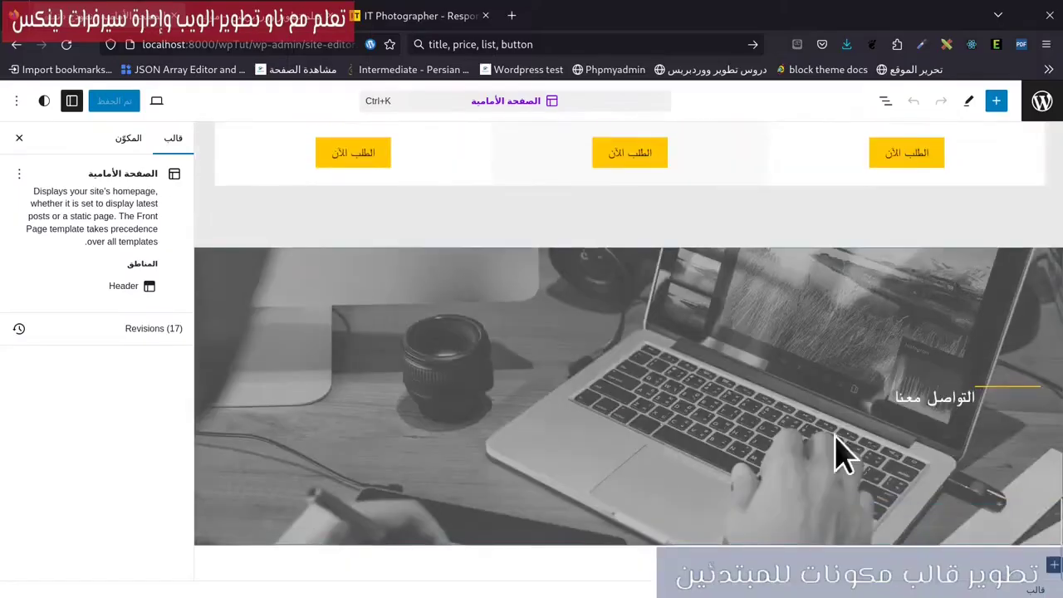
click(959, 419)
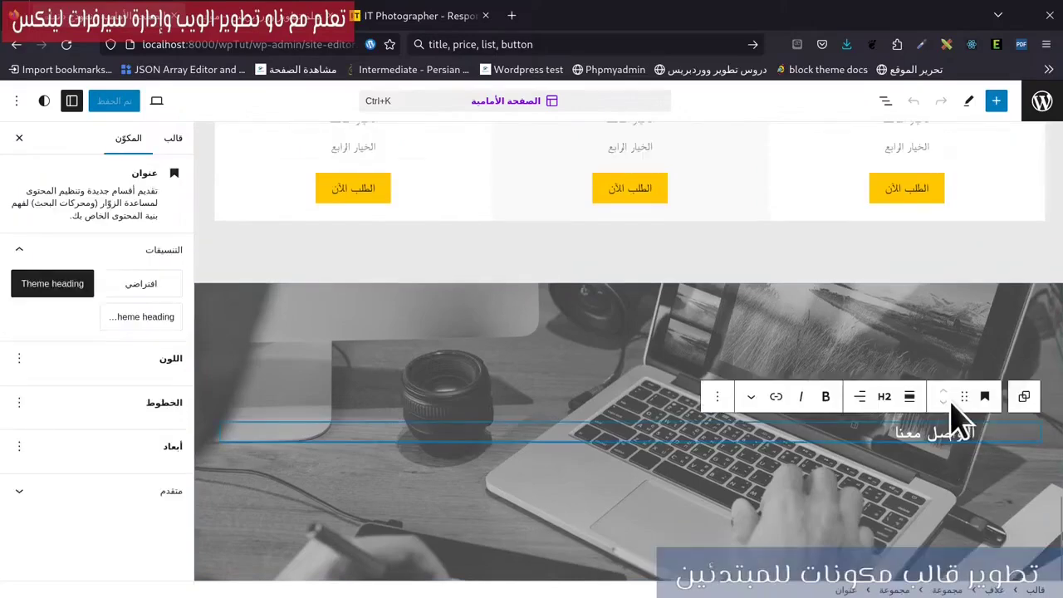
click(131, 323)
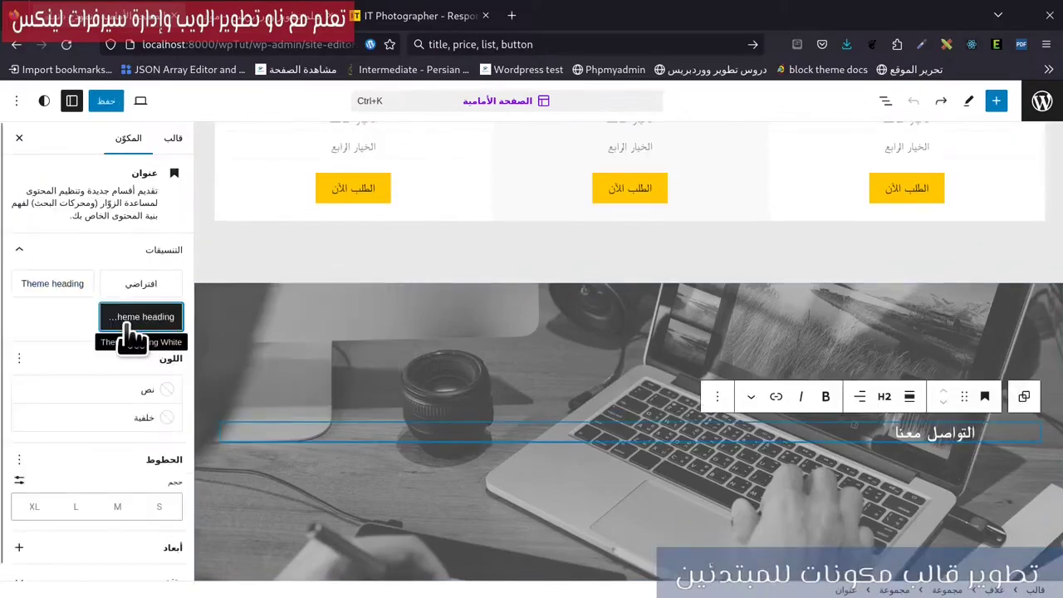
click(108, 101)
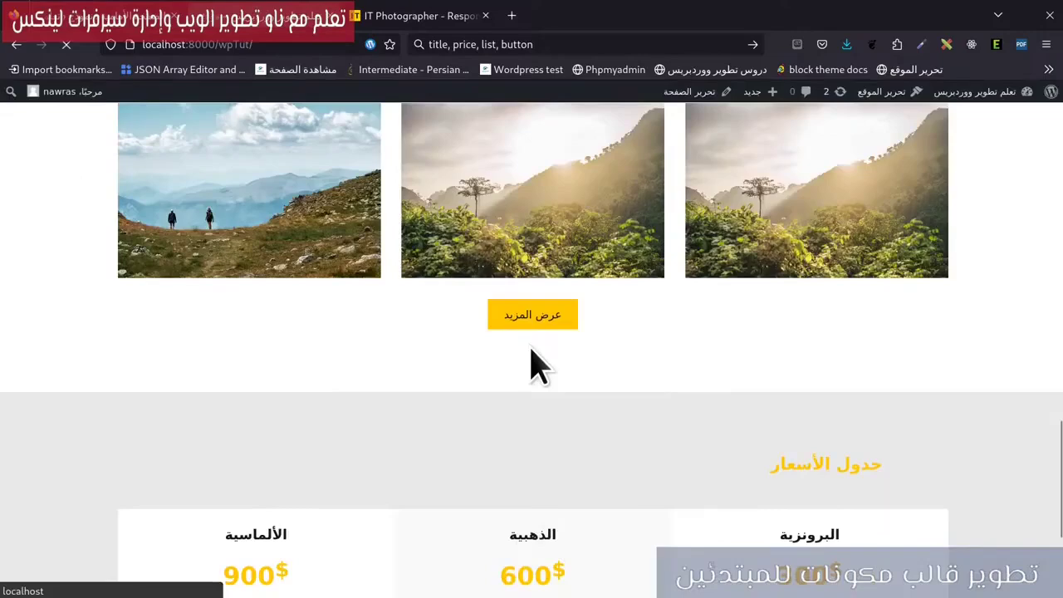
Compare the live contact section with the IT Photographer Contacts section, then return to the editor.
scroll(751, 498, down, 3)
scroll(759, 496, down, 15)
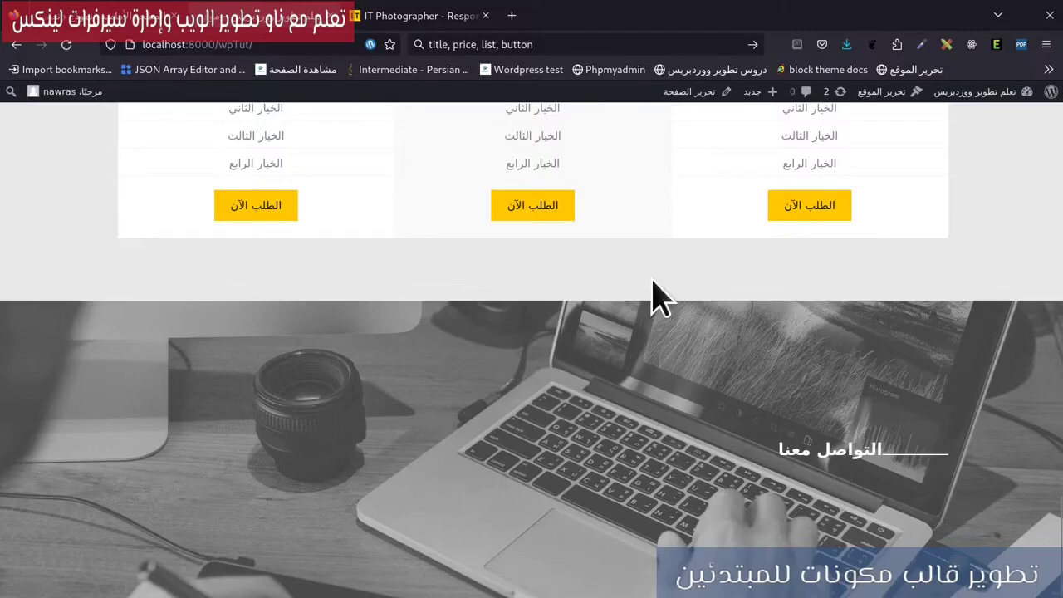
click(444, 33)
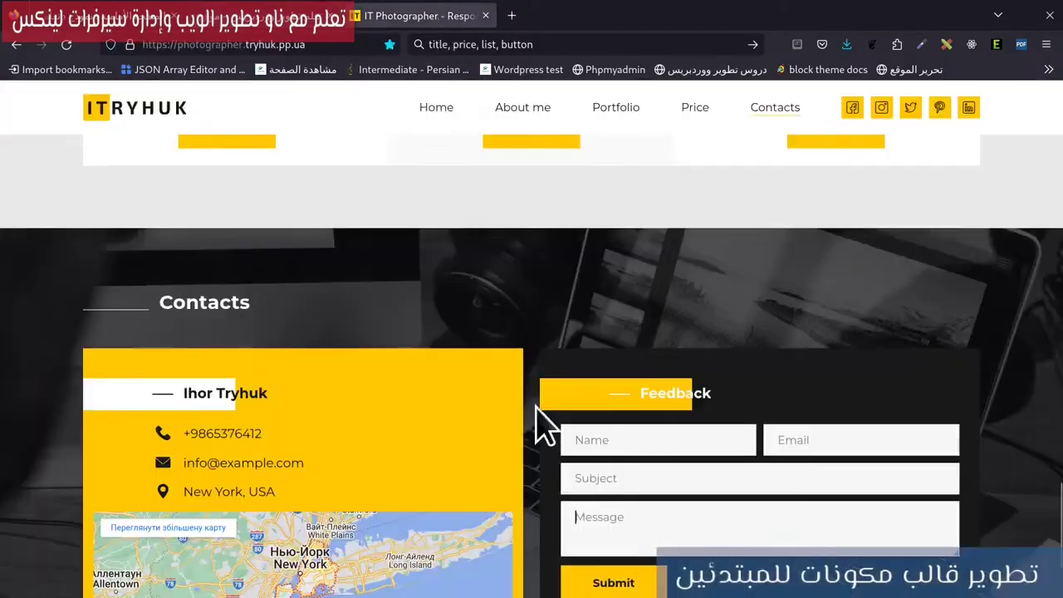
scroll(548, 415, down, 2)
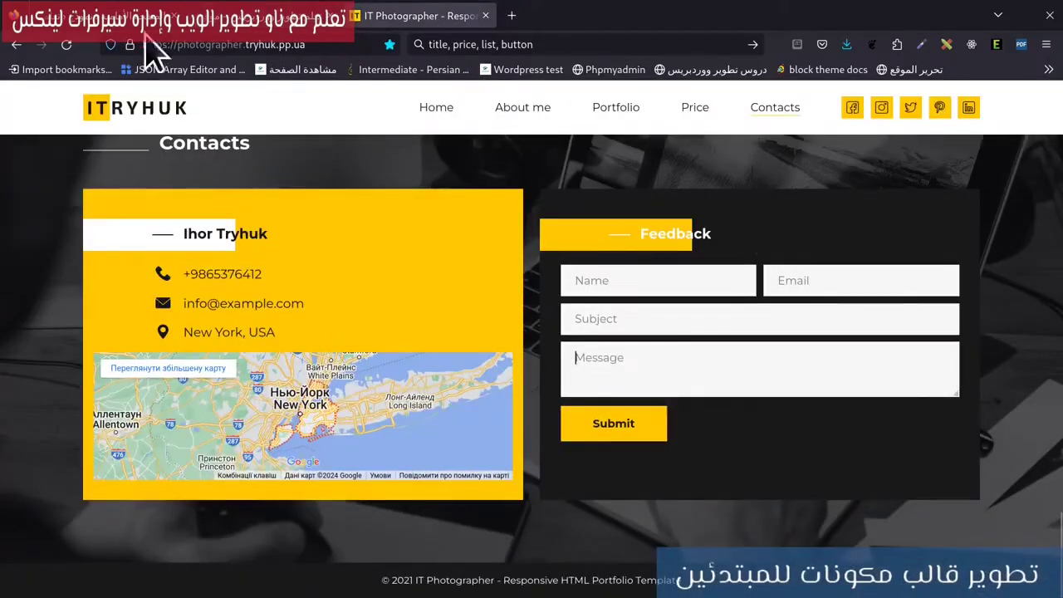
click(123, 11)
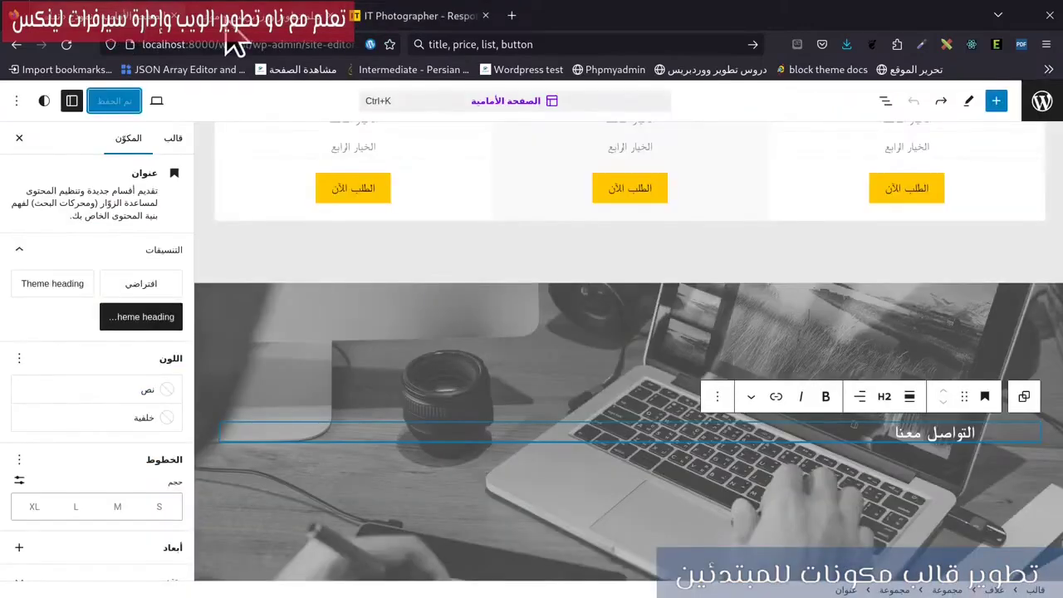
click(885, 106)
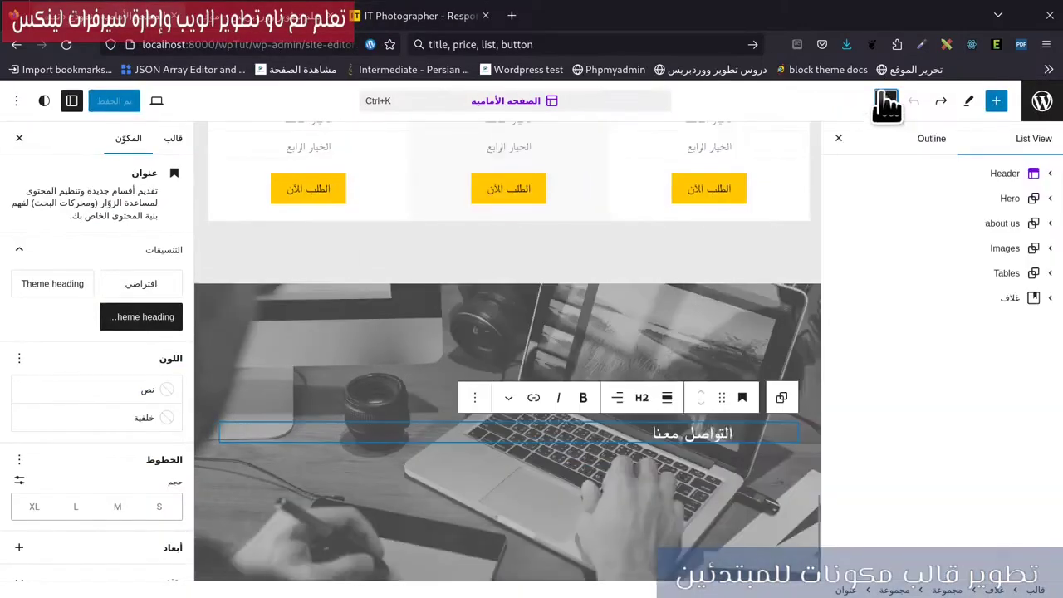
Set the contact Cover block's overlay opacity to 70.
click(955, 297)
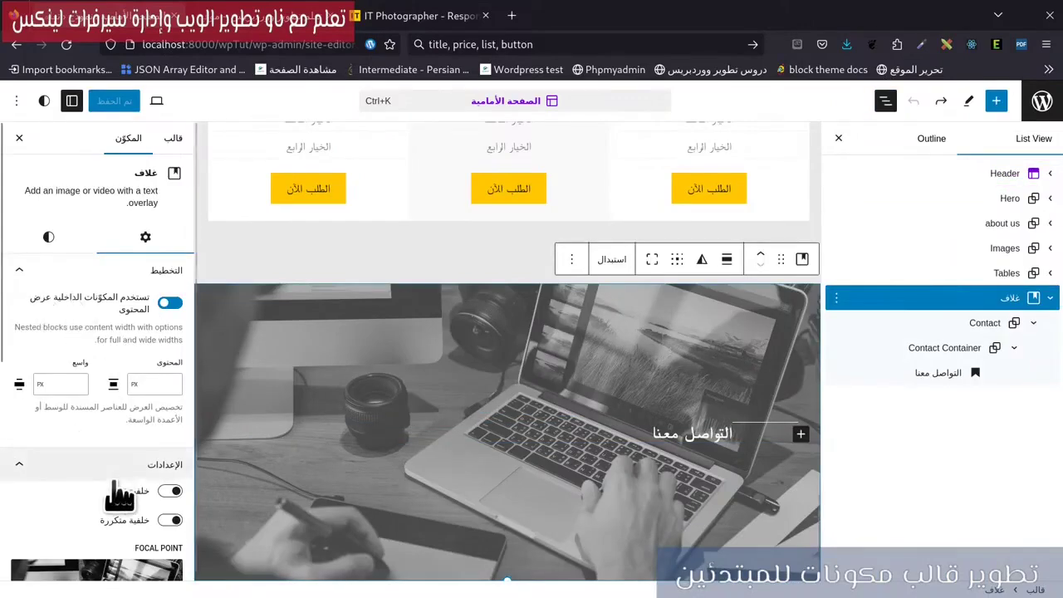
scroll(114, 490, down, 2)
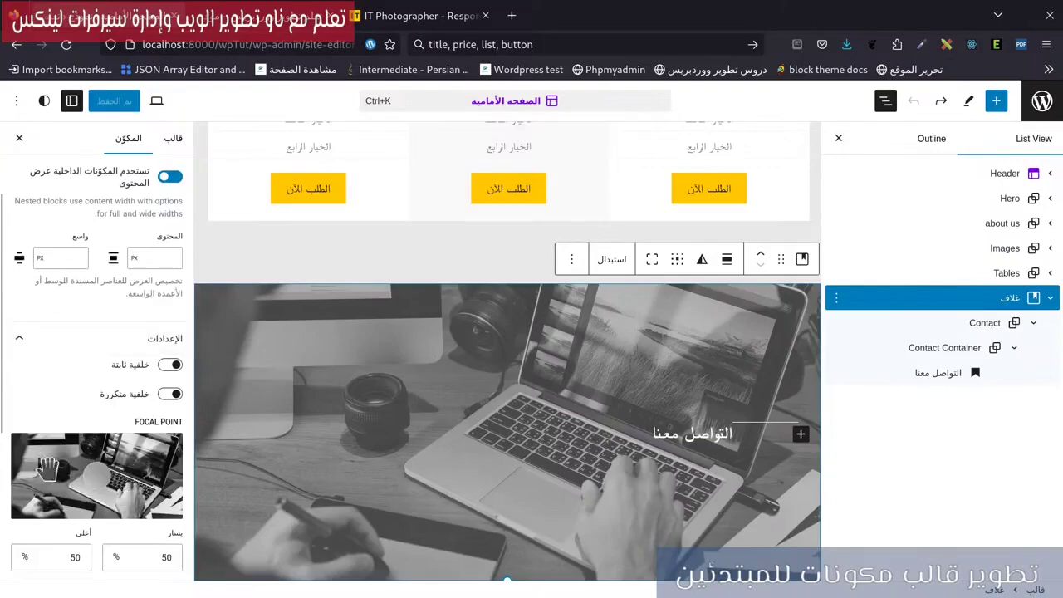
scroll(47, 451, up, 2)
click(42, 237)
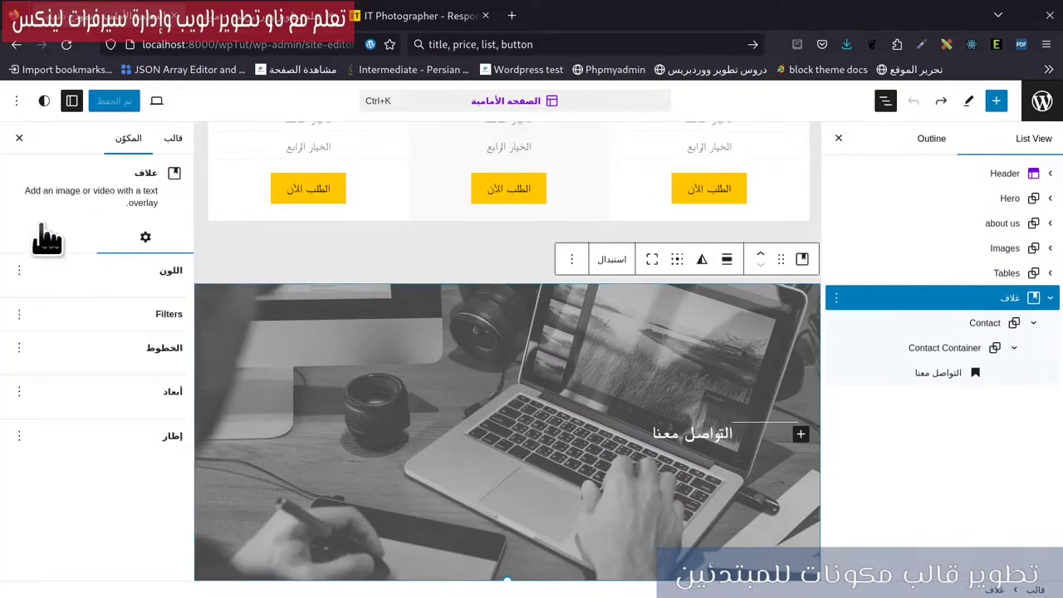
click(131, 362)
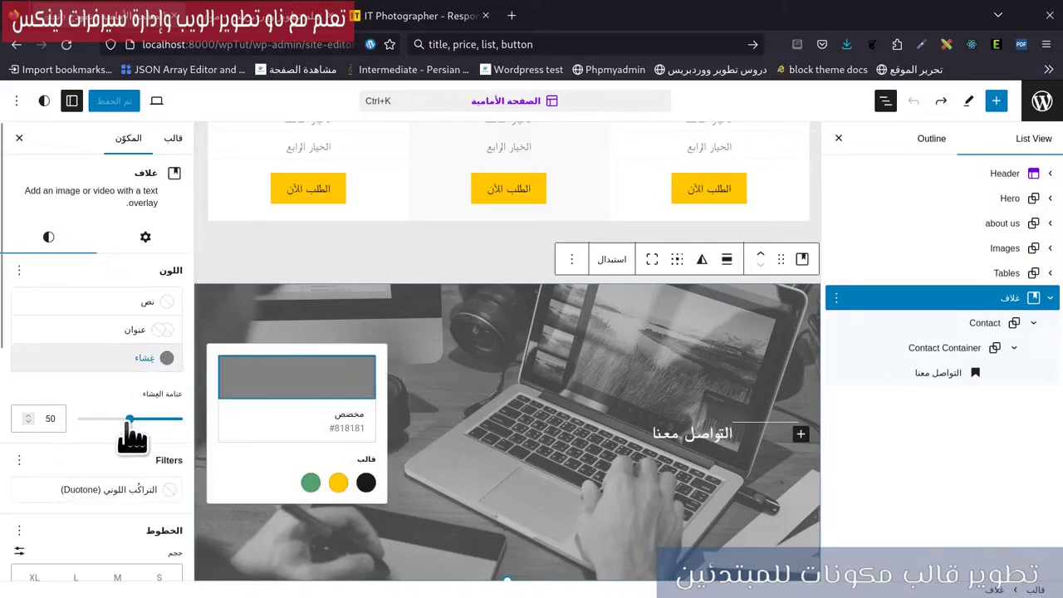
click(115, 425)
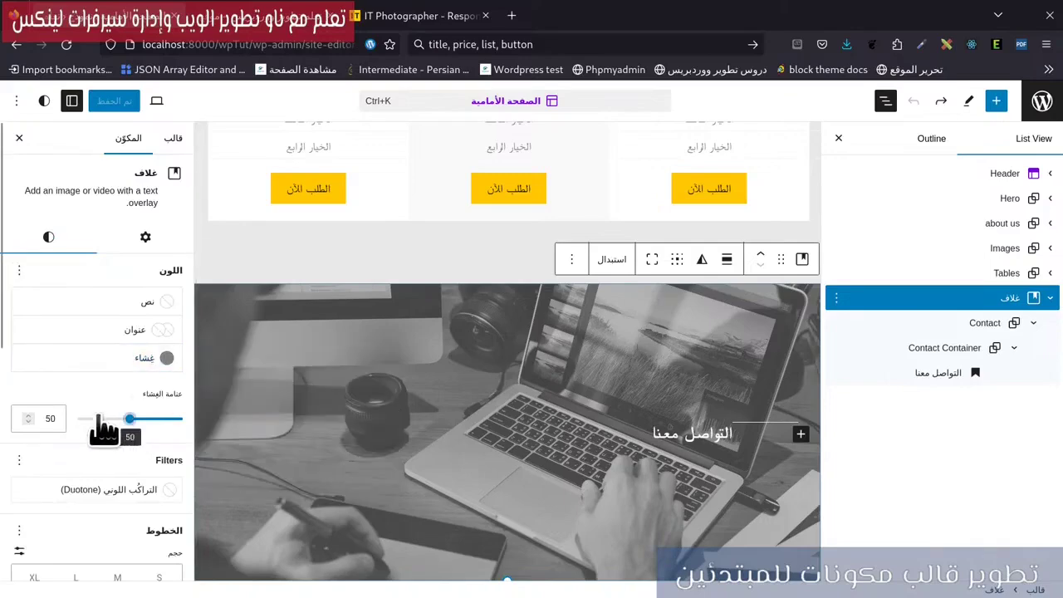
drag(97, 417, 109, 418)
Make the cover overlay colour black, then view the reference site's Contacts section.
click(124, 358)
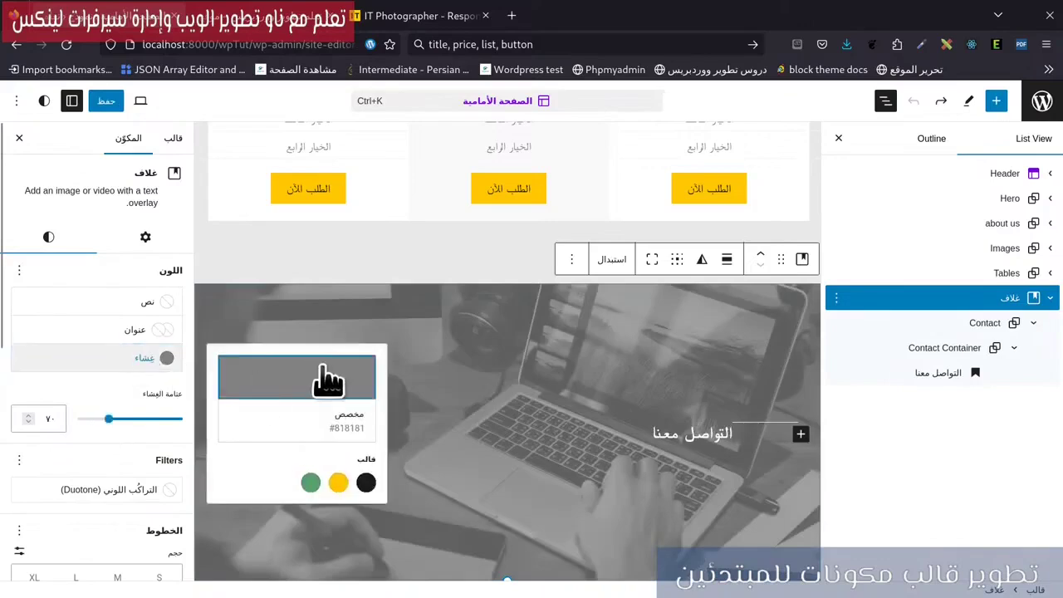
click(328, 378)
click(365, 482)
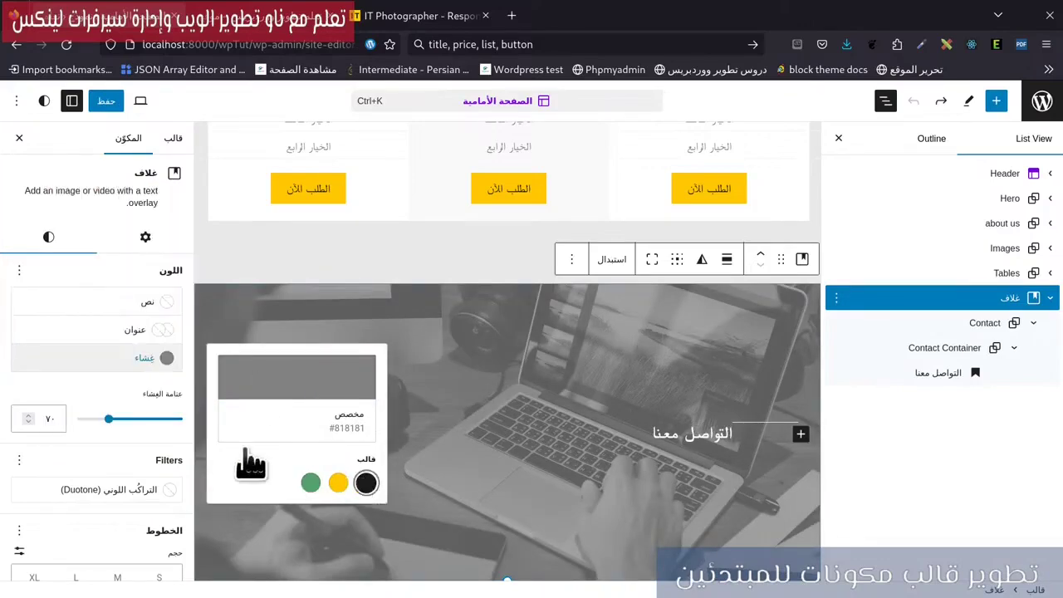
click(137, 430)
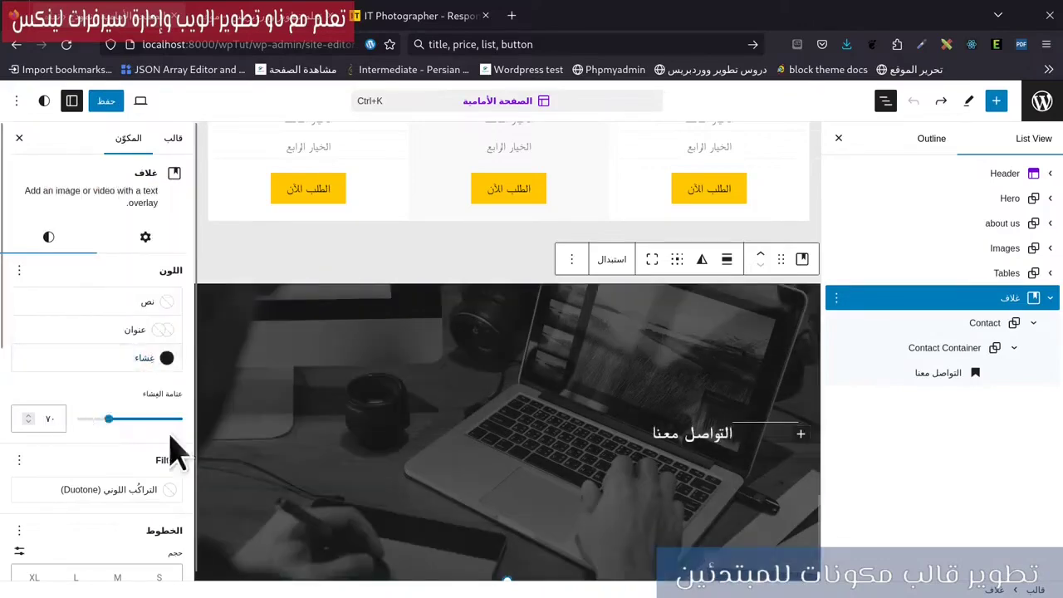
click(419, 16)
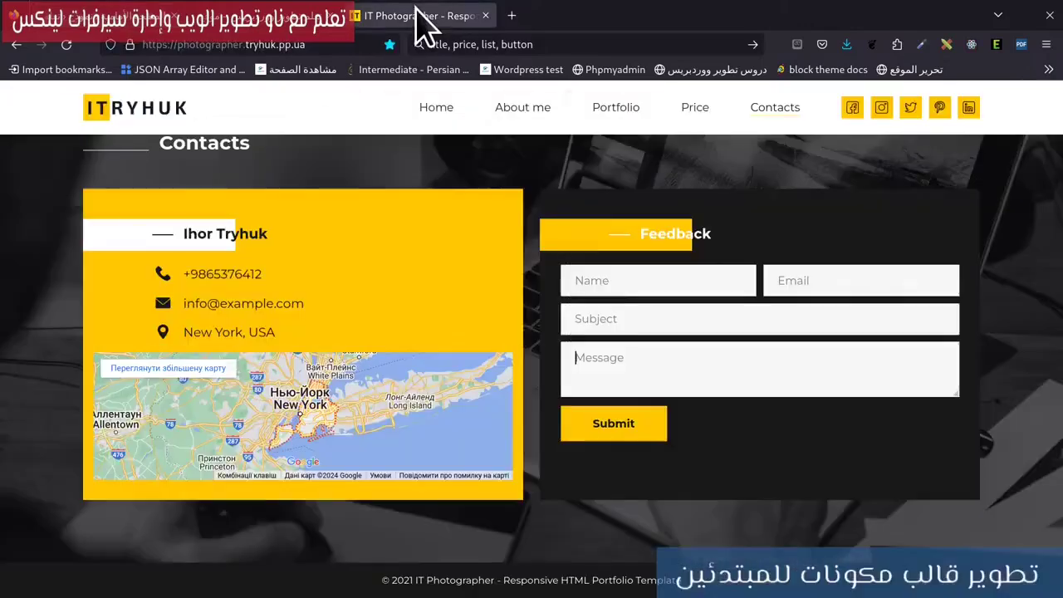
Drop the cover overlay opacity to 60, save the template, and load the live homepage.
scroll(467, 304, up, 2)
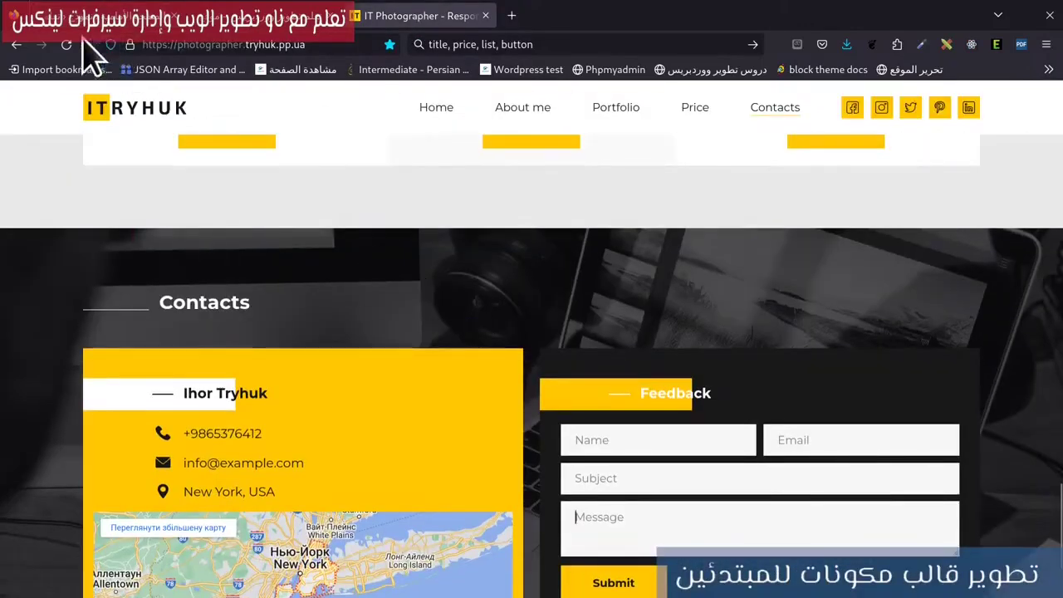
click(98, 17)
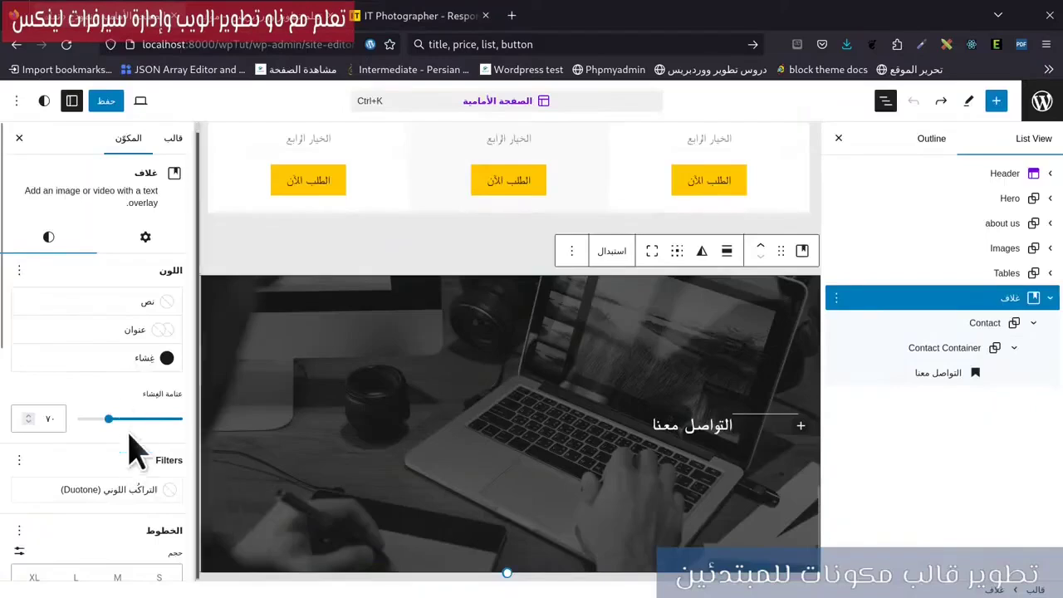
drag(106, 418, 146, 421)
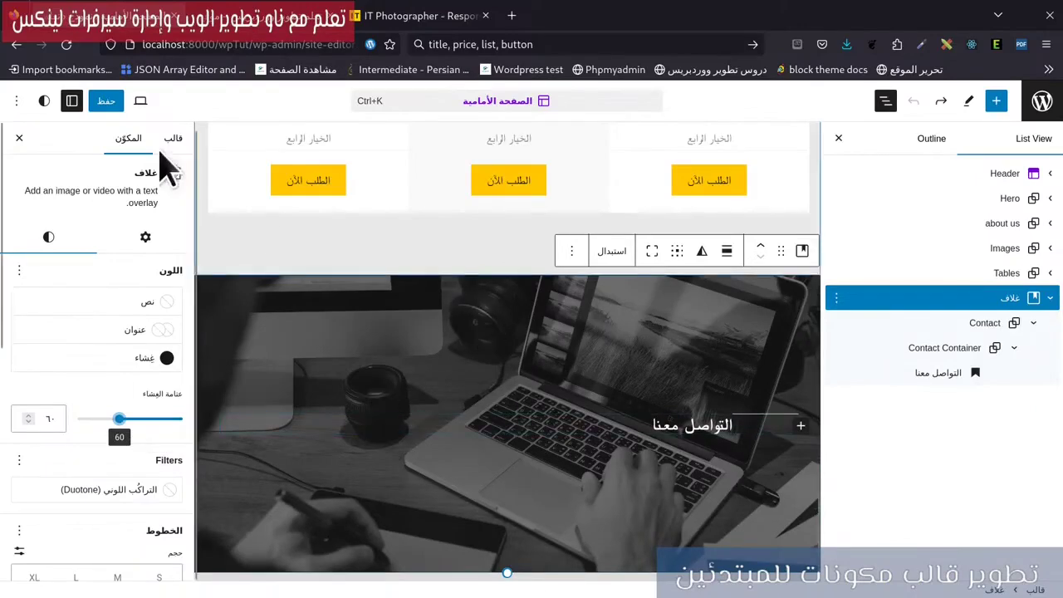
click(117, 103)
click(125, 101)
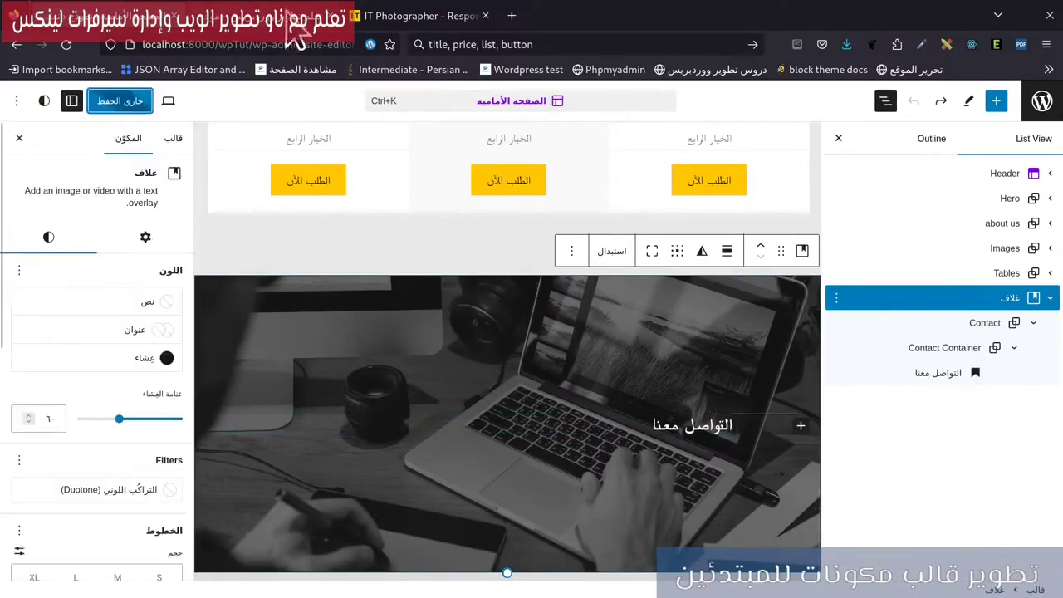
click(239, 28)
click(67, 44)
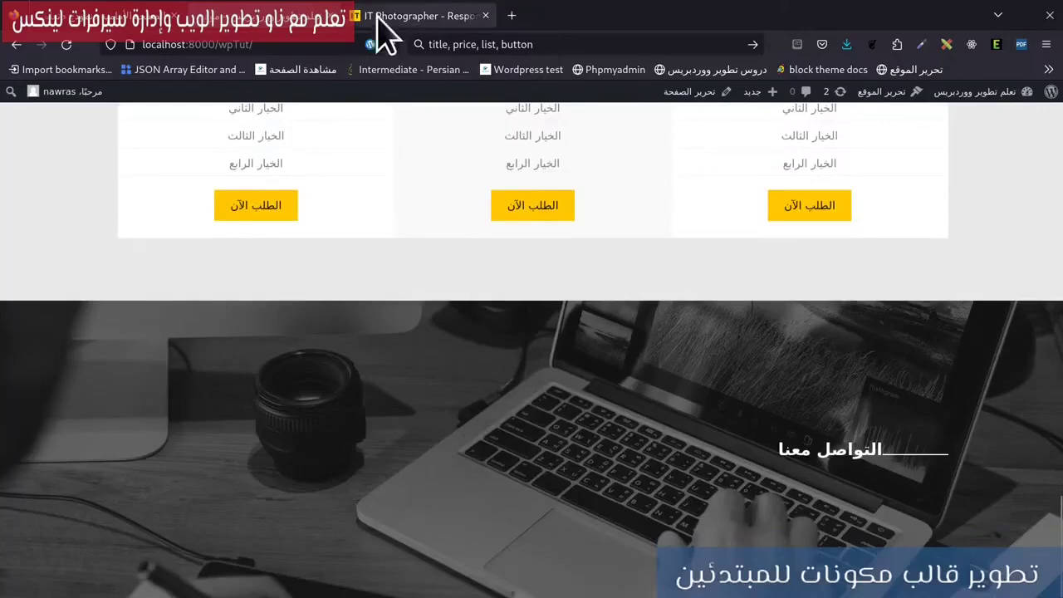
Glance at the reference site's Contacts section and return to the site editor.
click(372, 18)
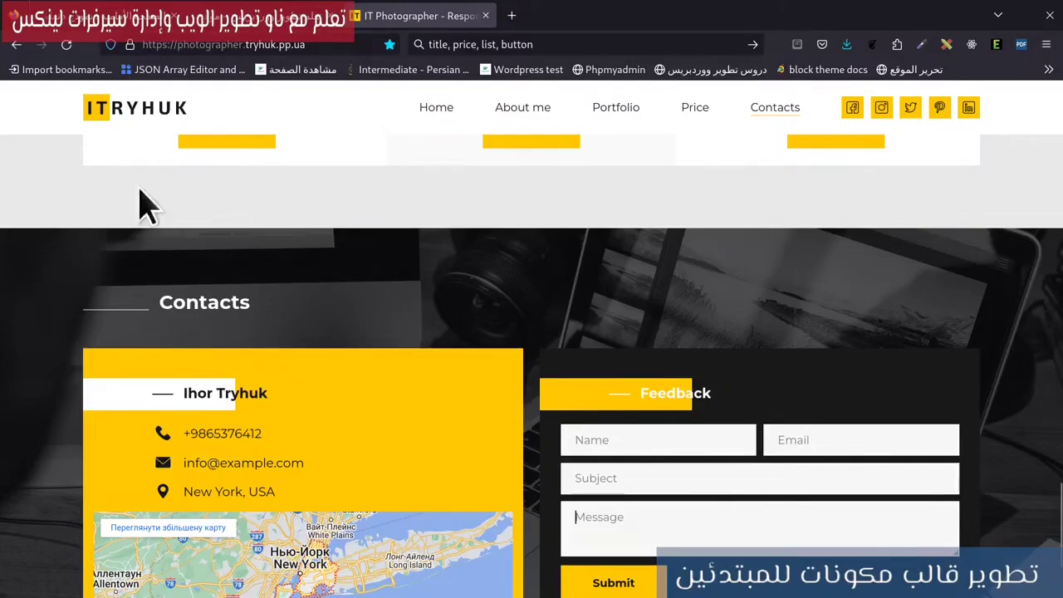
click(126, 20)
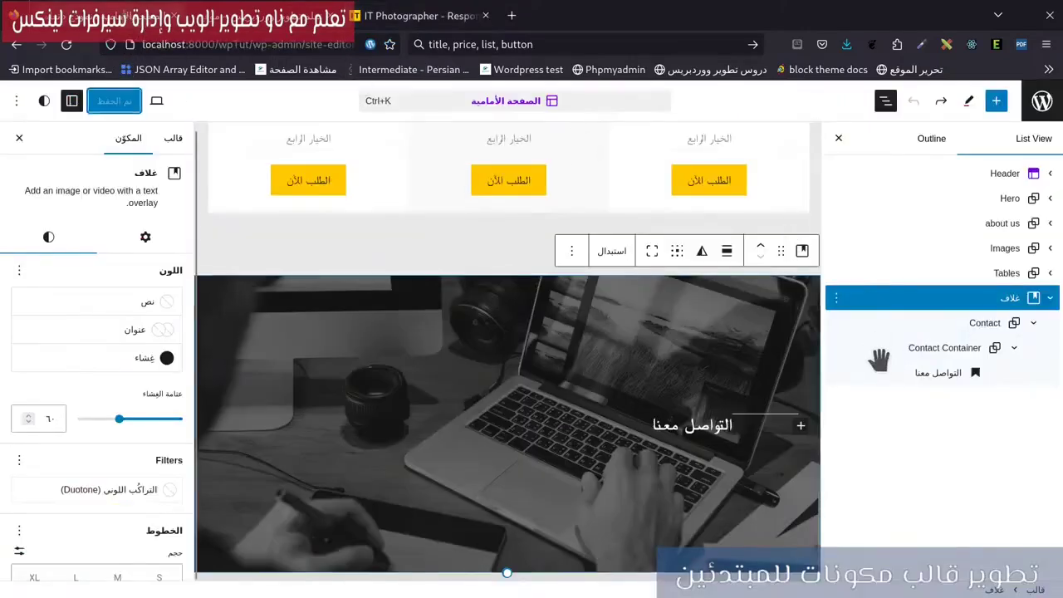
Insert a Group under the التواصل معنا heading and name it Contact Information.
click(838, 378)
click(837, 375)
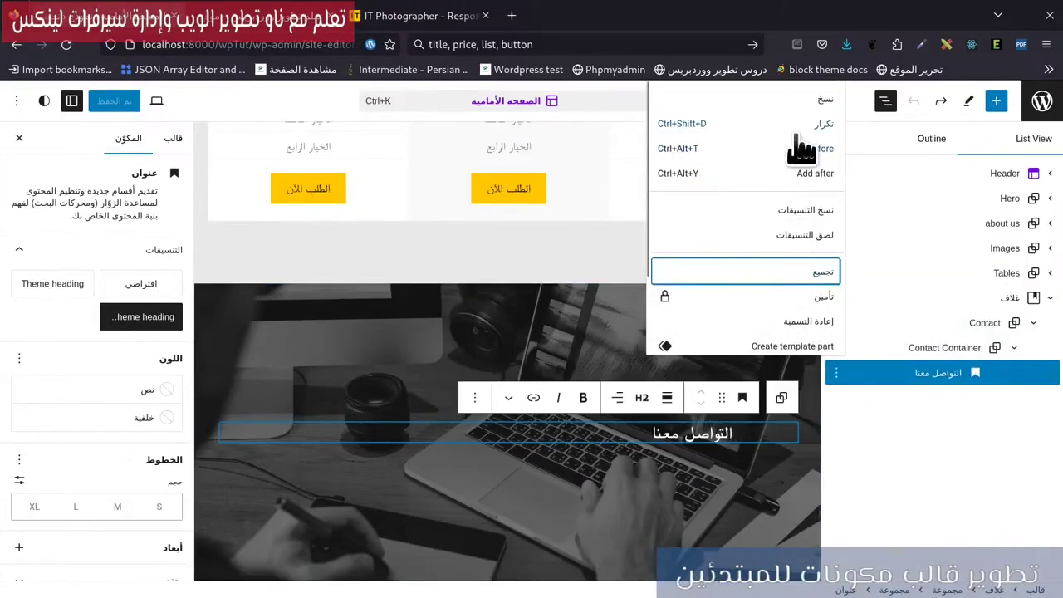
click(810, 174)
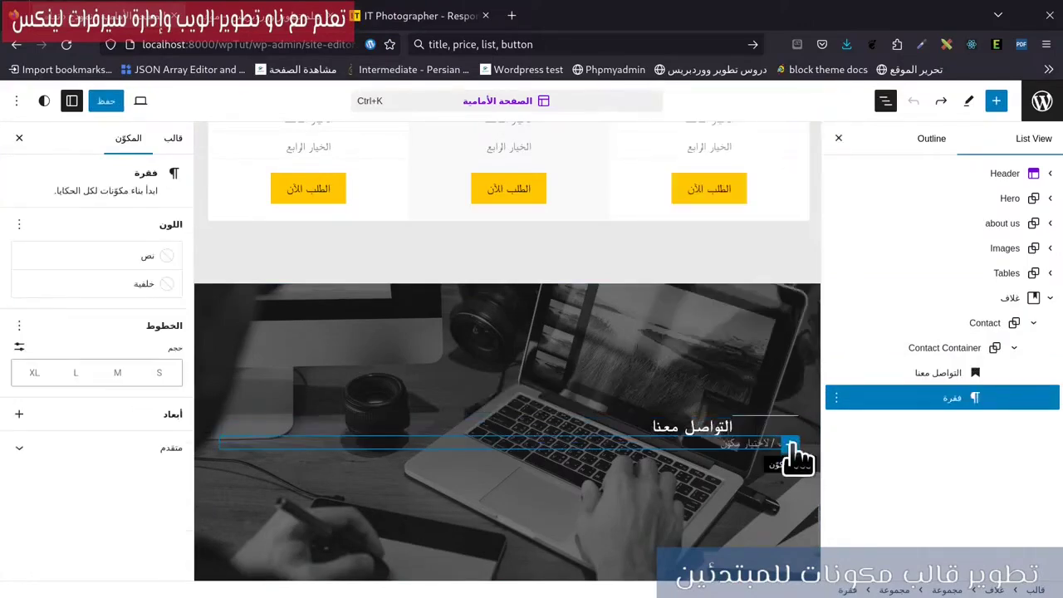
click(788, 445)
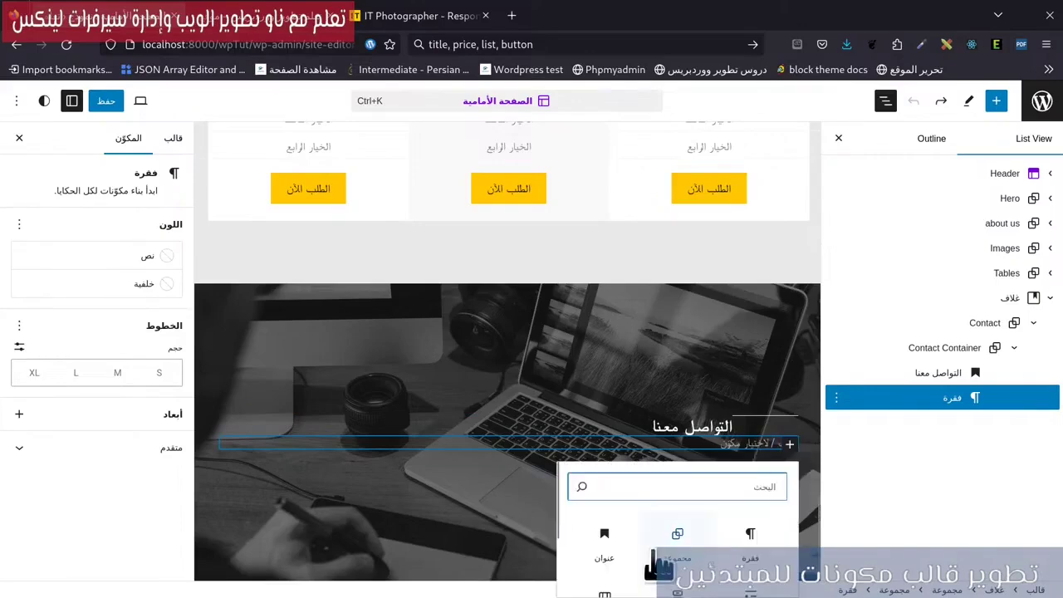
click(676, 534)
scroll(152, 569, down, 2)
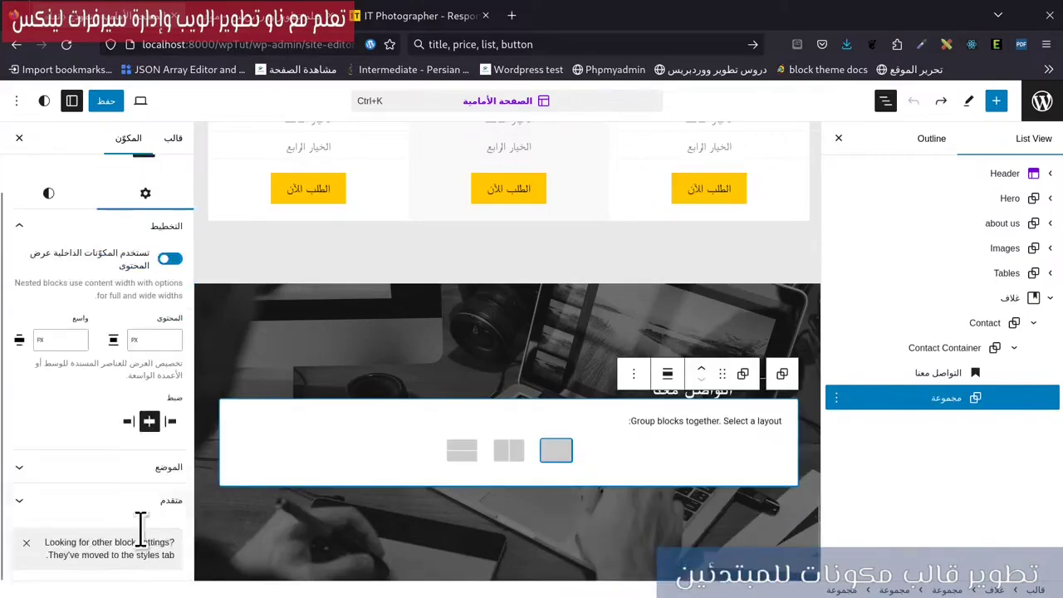
click(137, 506)
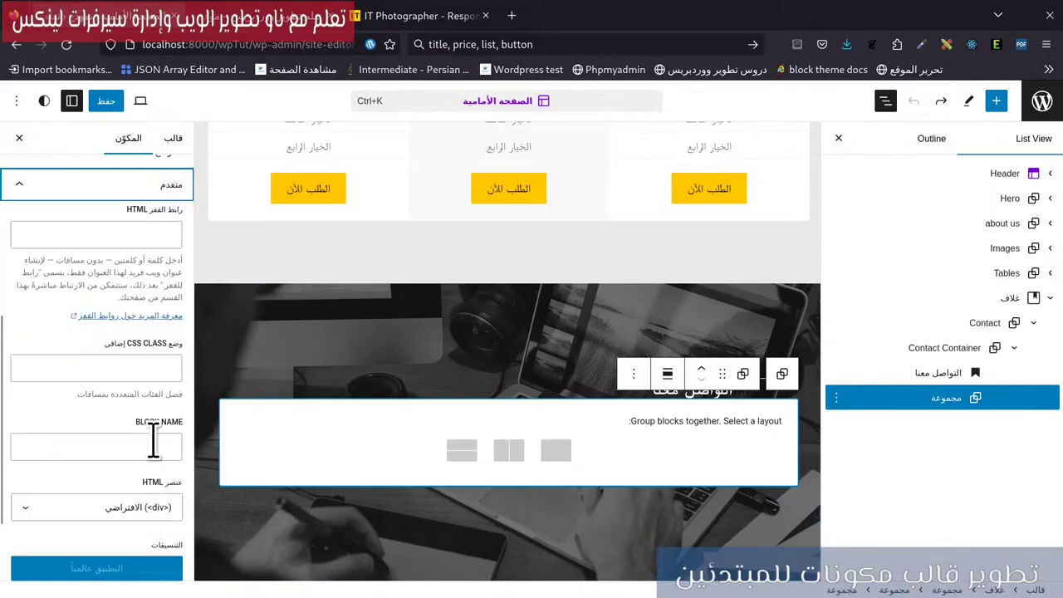
click(152, 444)
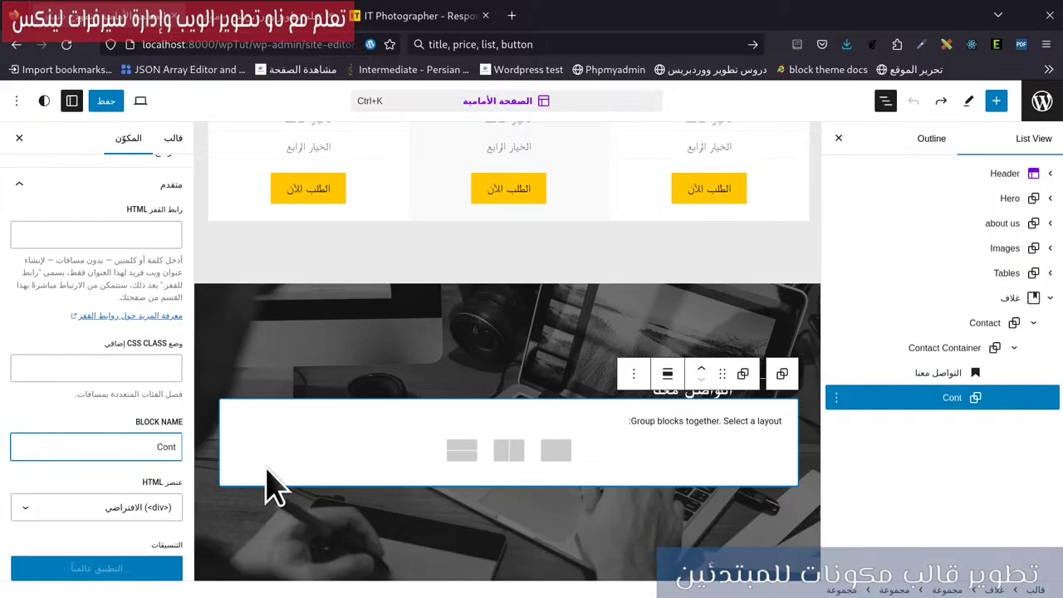
text(act Information)
Give the Contact Container group a custom block spacing of 50 px.
click(905, 345)
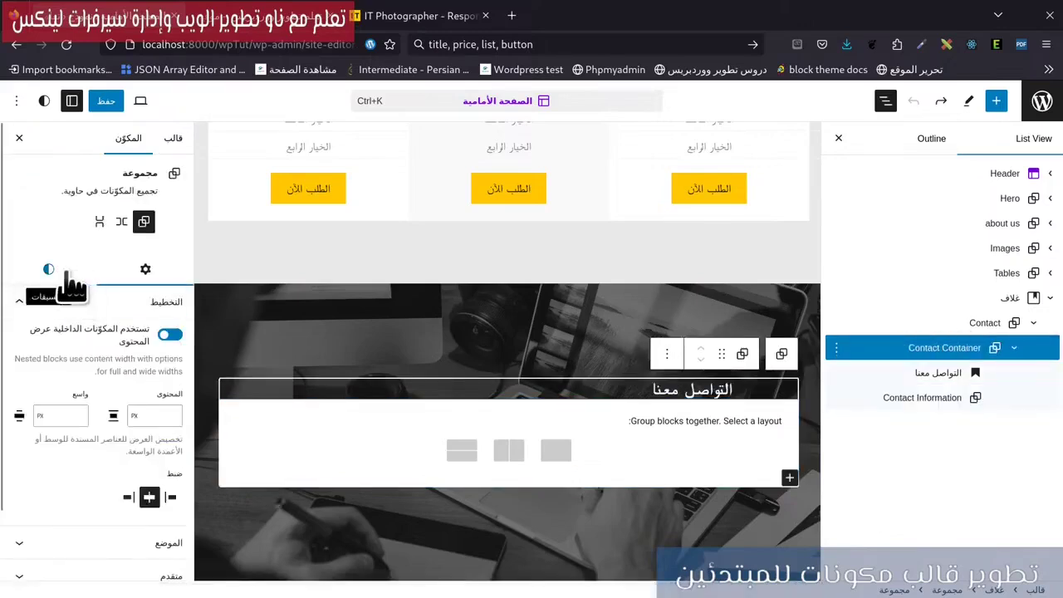
click(71, 276)
scroll(112, 502, down, 3)
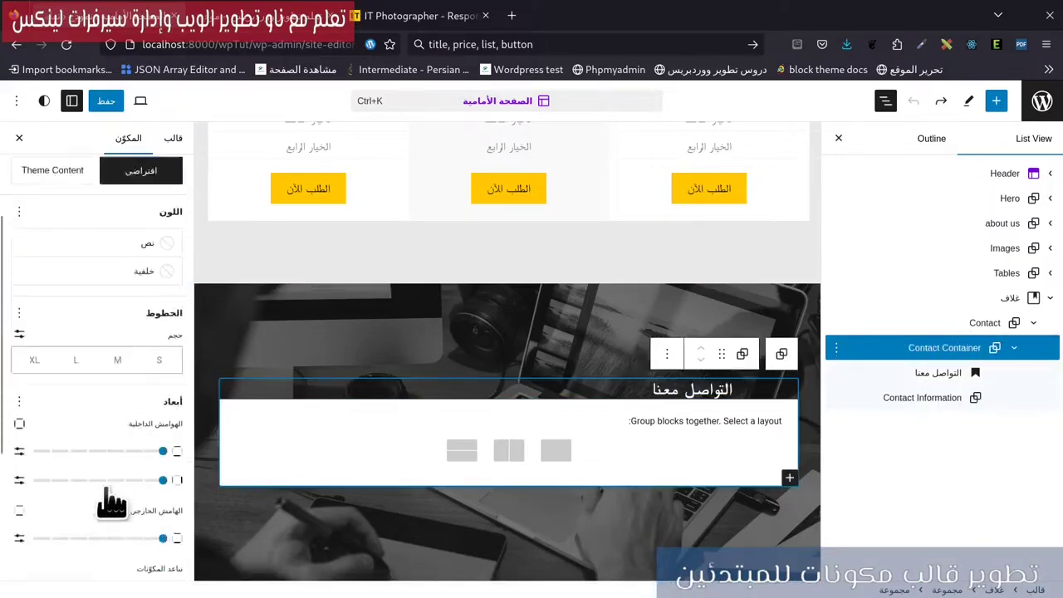
scroll(106, 488, down, 2)
click(19, 509)
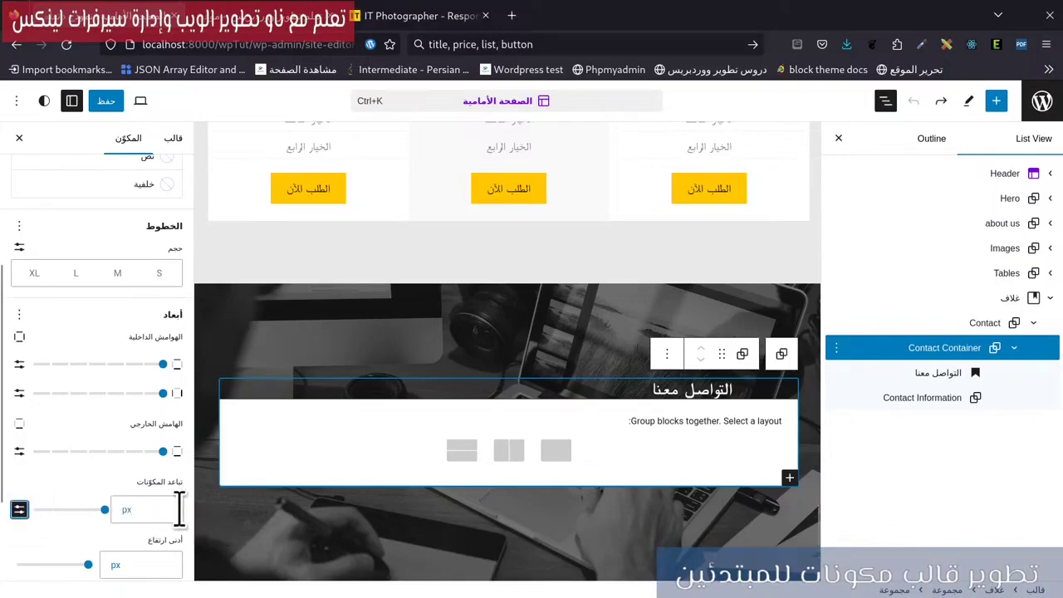
click(179, 508)
text(50)
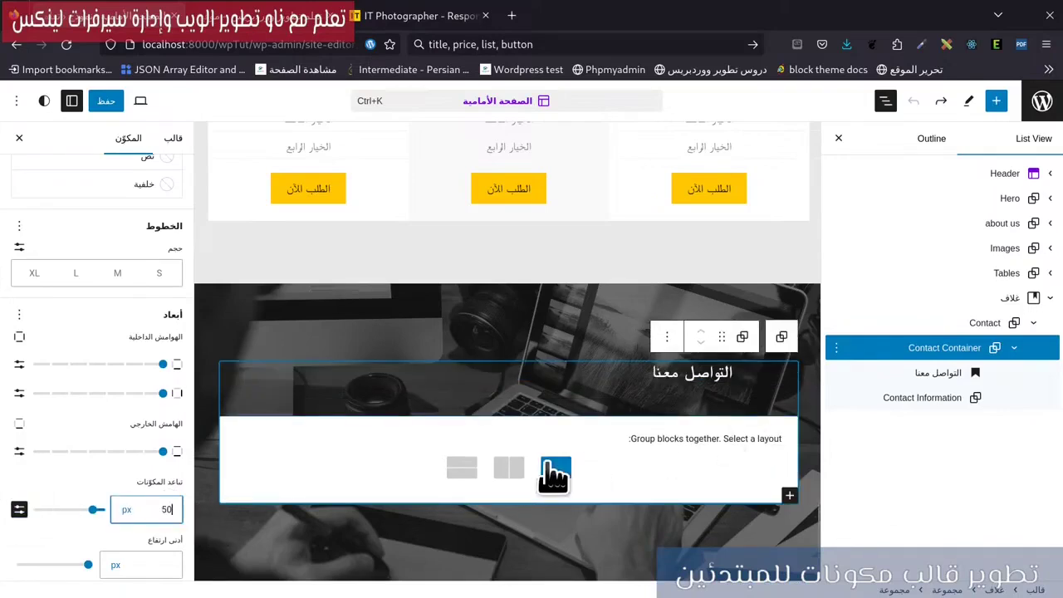
Add a 50/50 Columns block inside the plain Contact Information group.
click(554, 475)
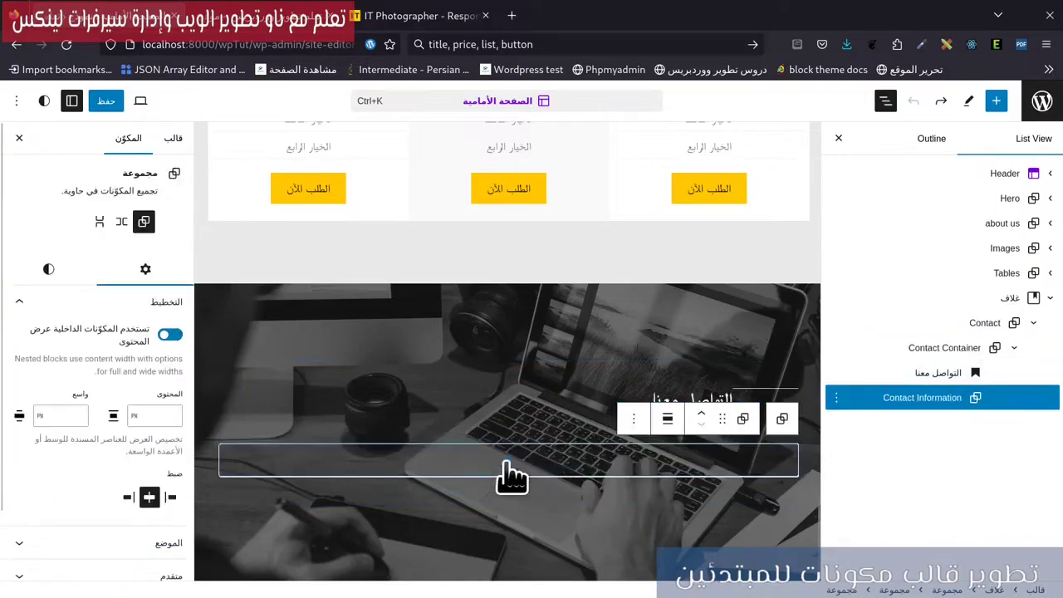
click(509, 474)
text(أعمدة)
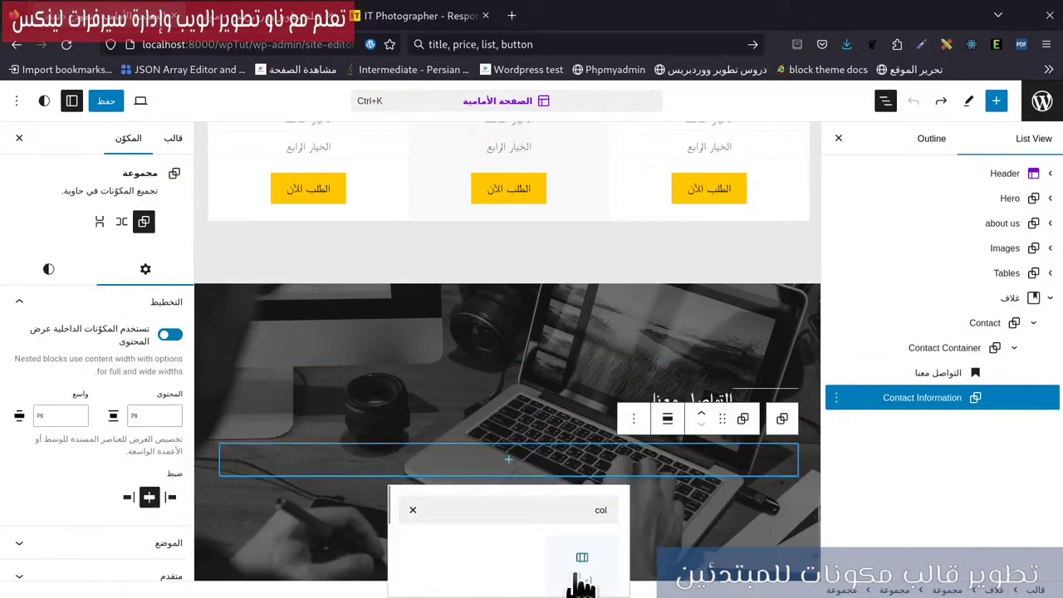
click(581, 563)
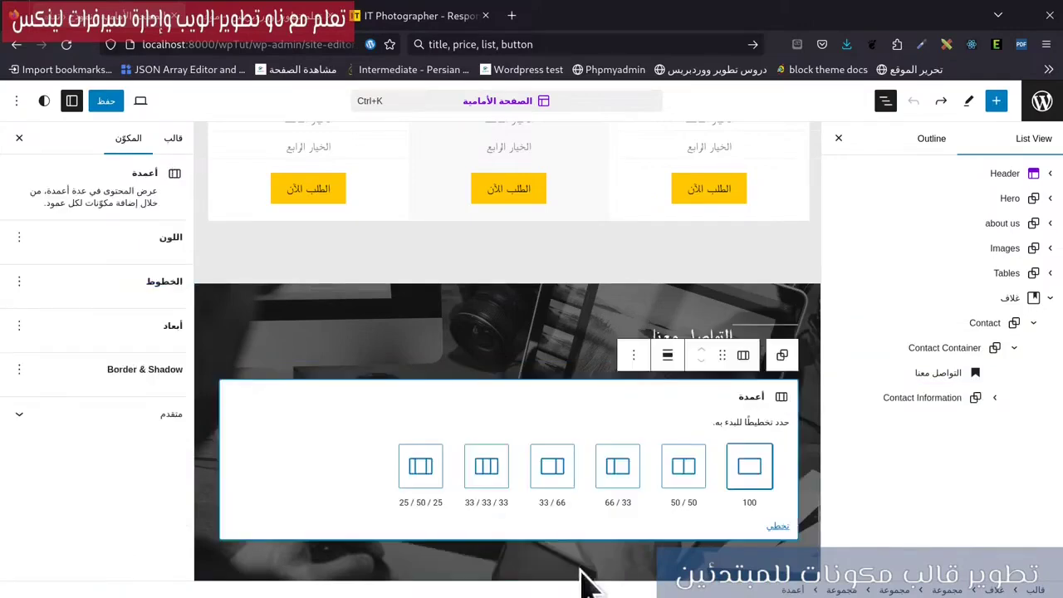
click(693, 481)
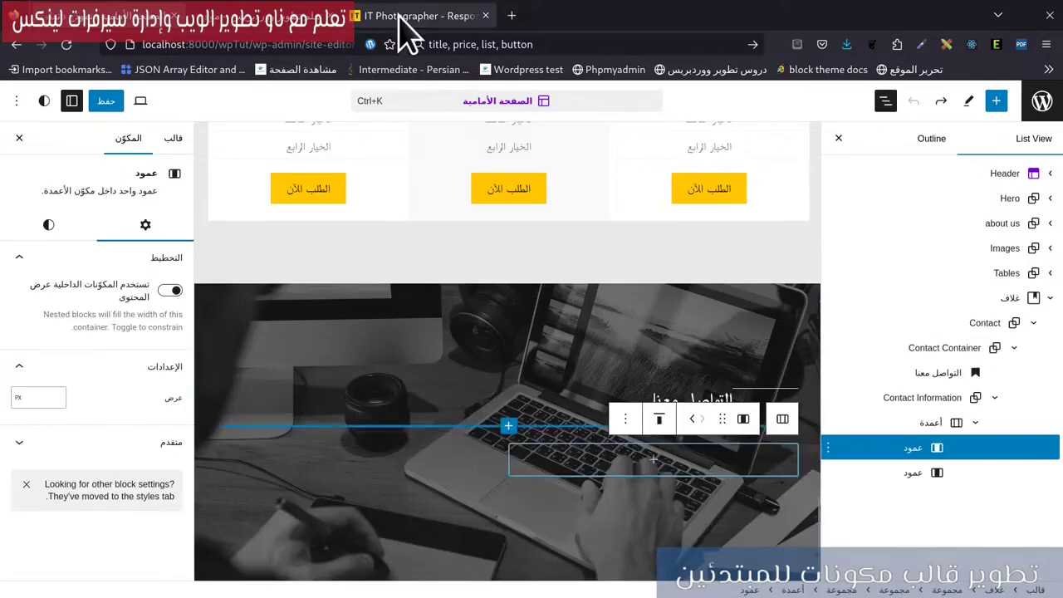
click(407, 18)
Study the reference site's yellow contact card, map and name heading, then return to the editor.
scroll(171, 387, down, 2)
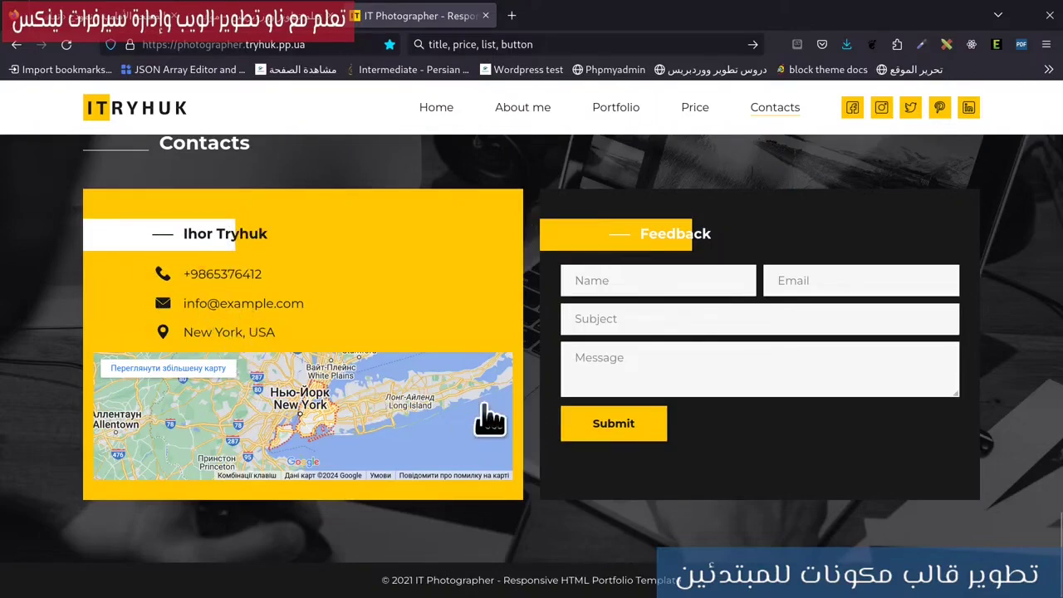
click(342, 388)
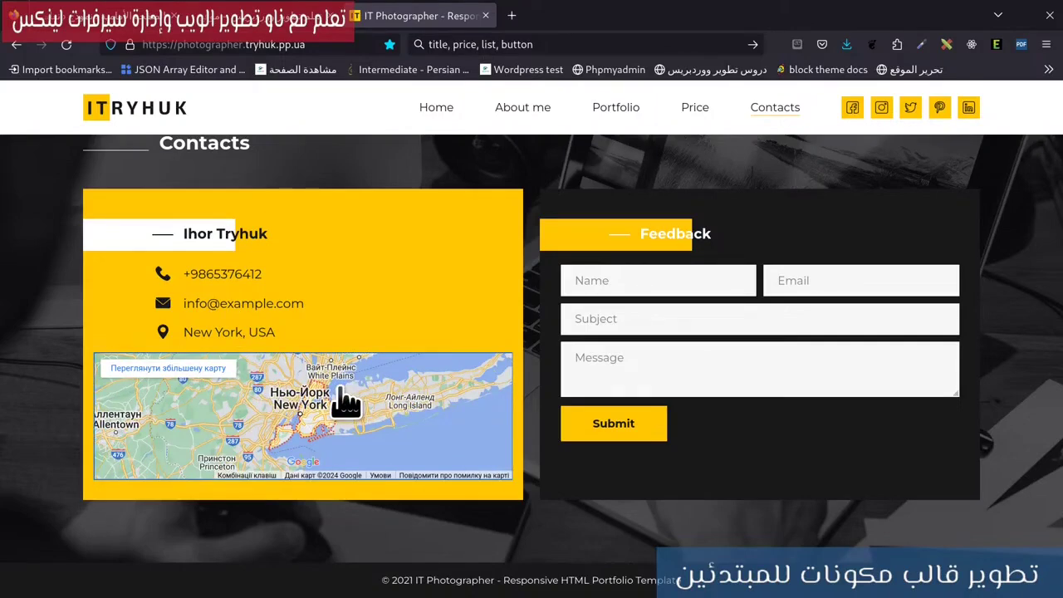
double_click(219, 234)
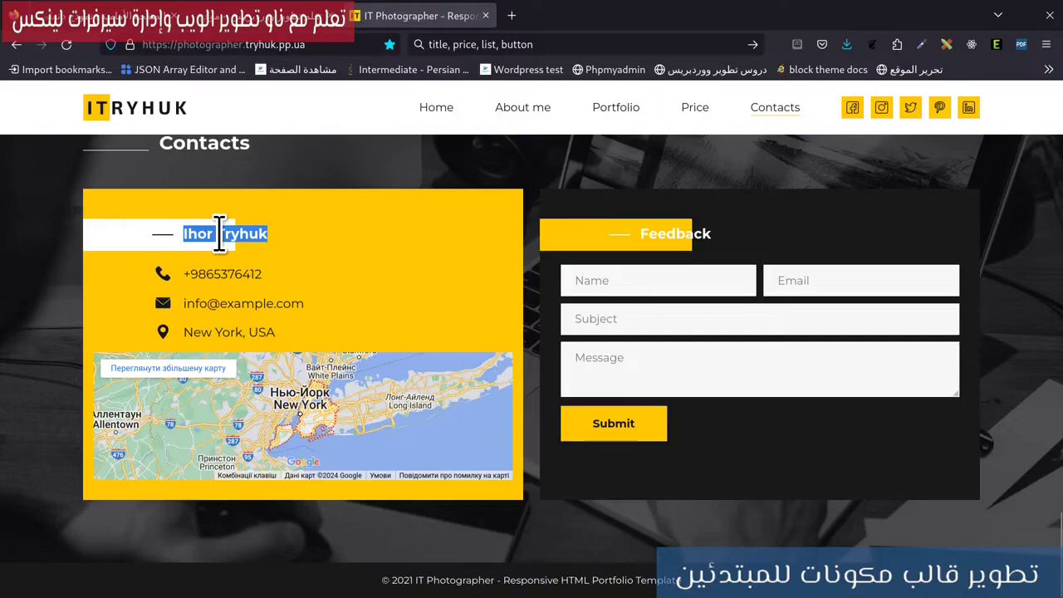
click(133, 19)
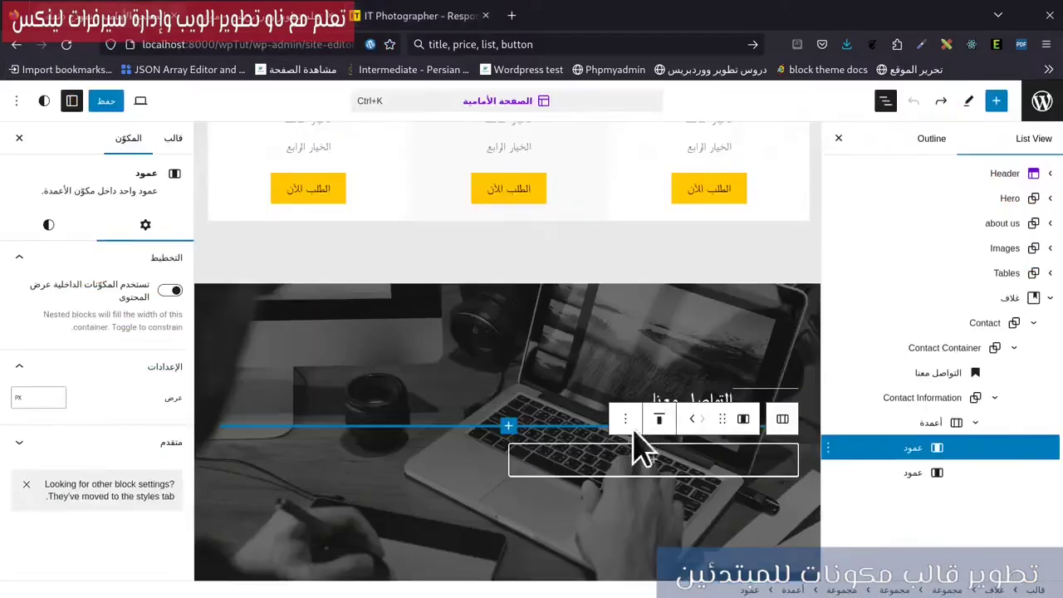
Add an H3 heading reading اسمي هنا to the first contact column.
click(661, 474)
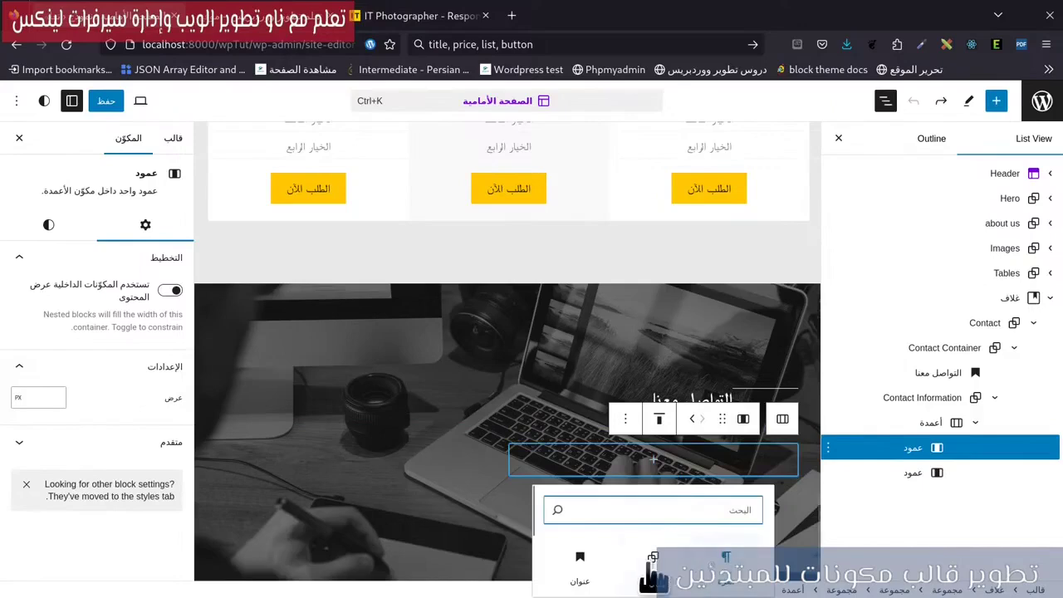
click(581, 572)
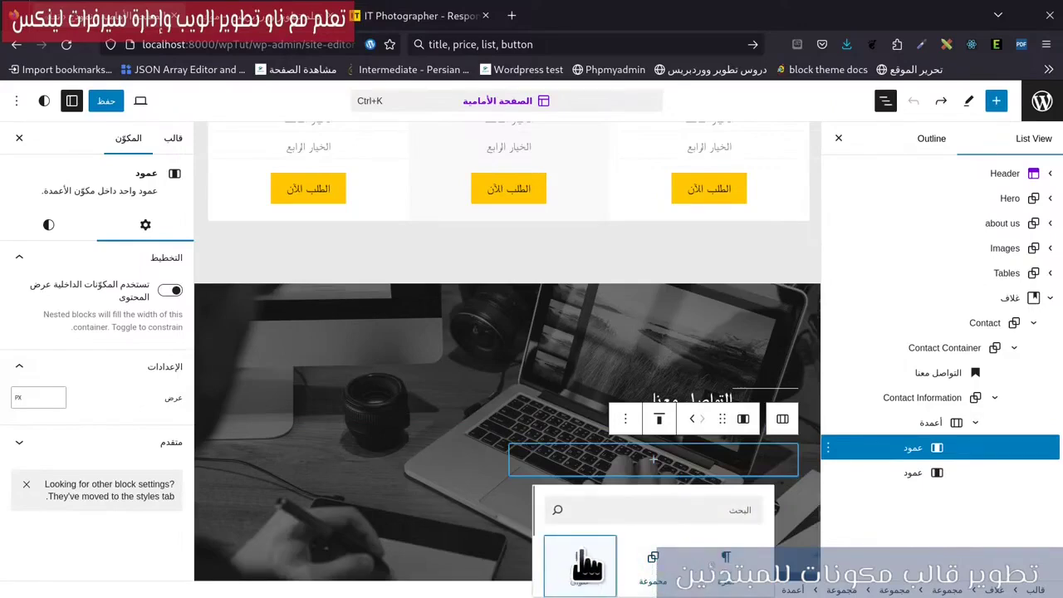
click(670, 417)
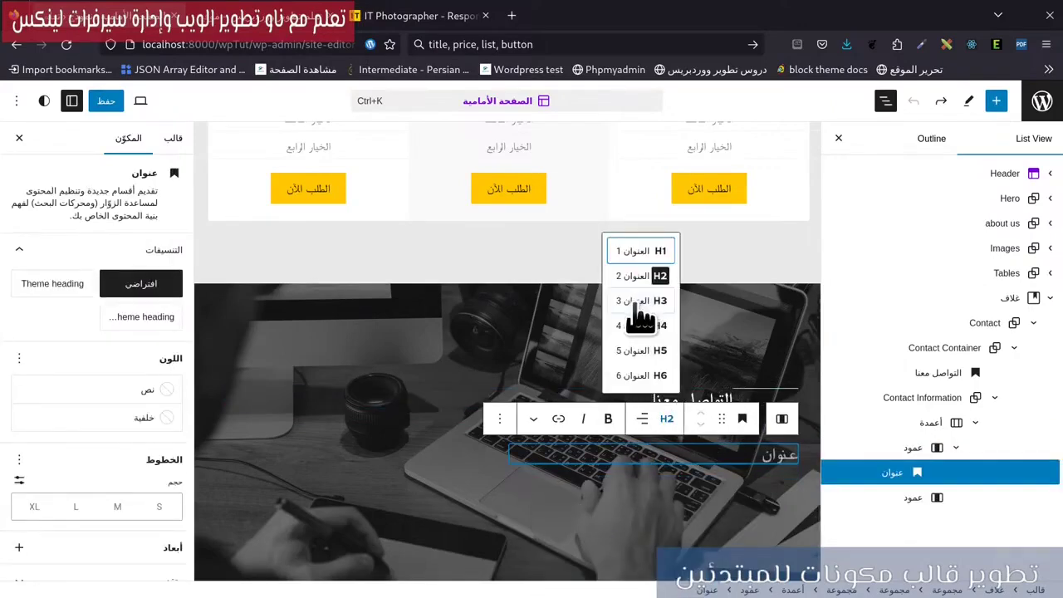
click(664, 305)
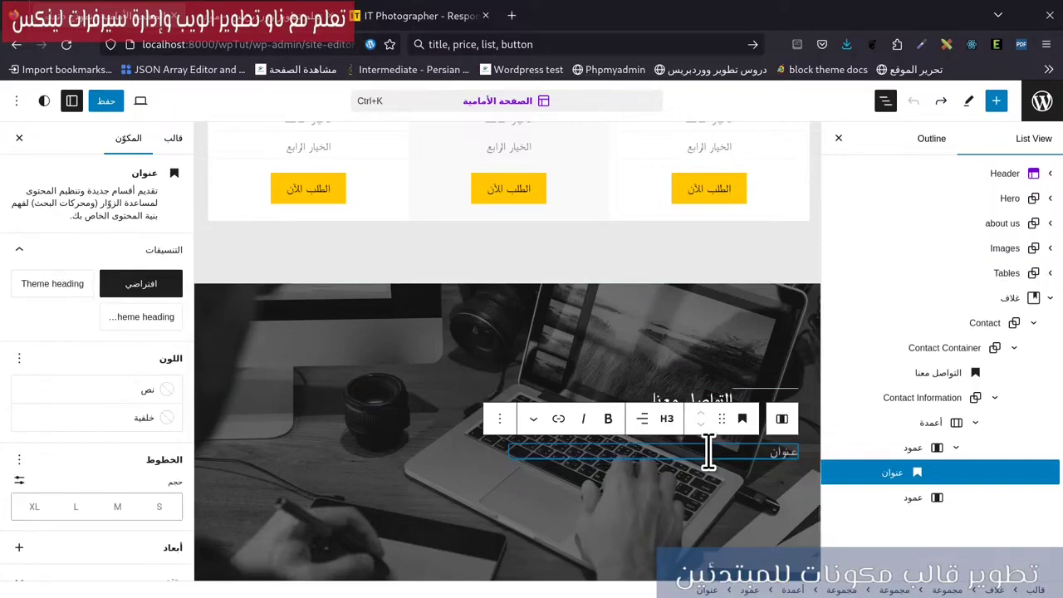
text(hsld)
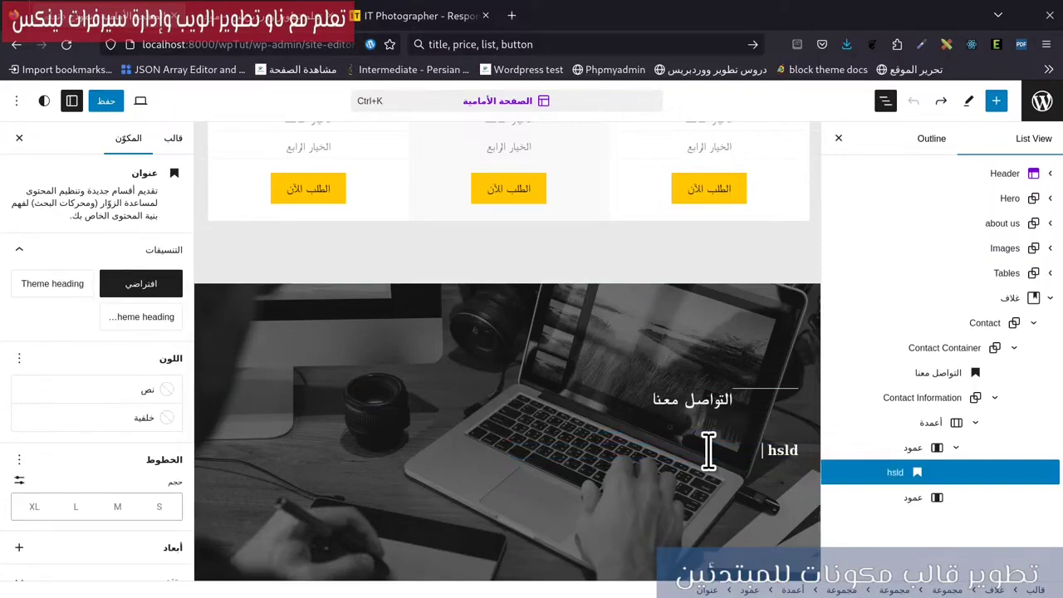
key(BackSpace)
key(BackSpace)
key(BackSpace)
key(BackSpace)
text(اسمي ها)
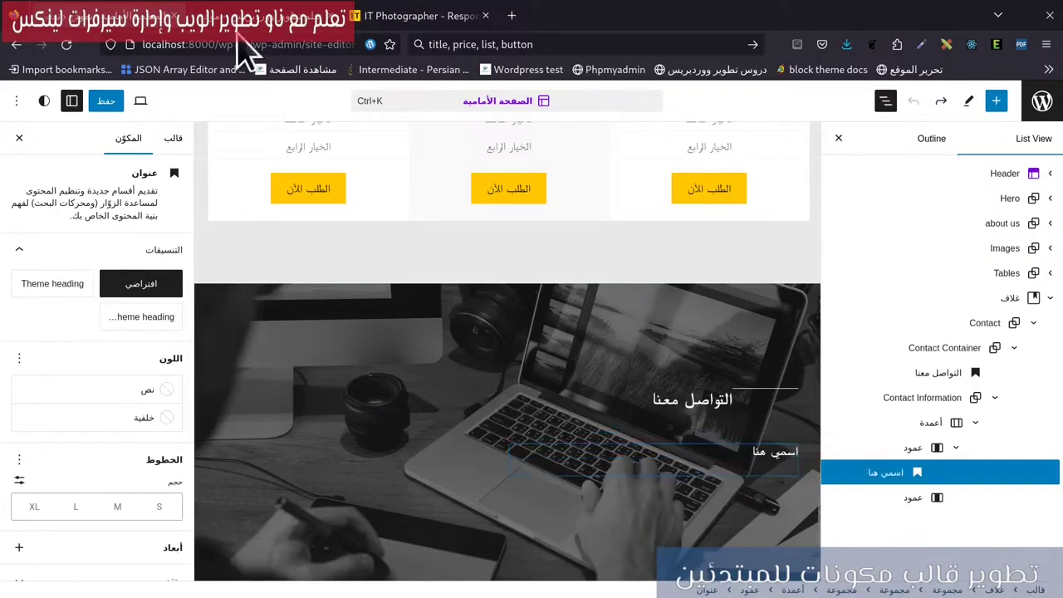
Compare the new heading with the reference contact card and the live site.
click(374, 16)
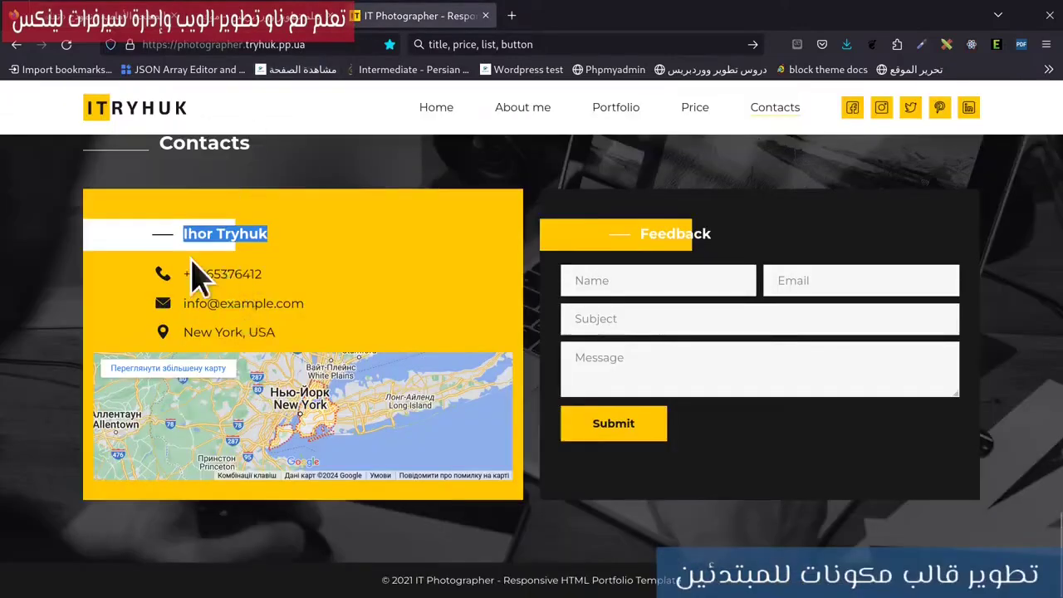
click(74, 16)
click(839, 470)
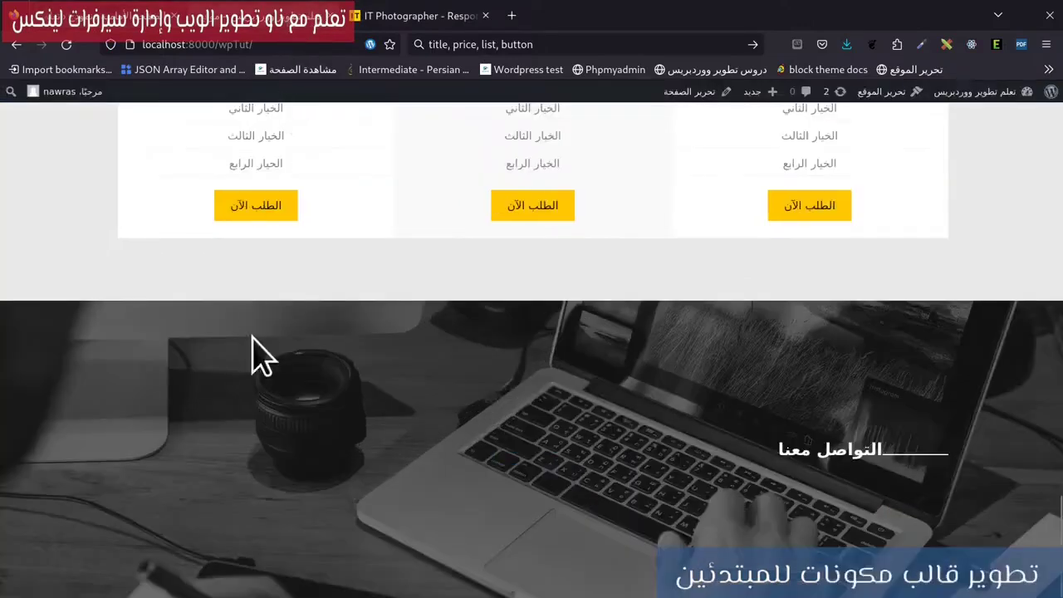
click(461, 18)
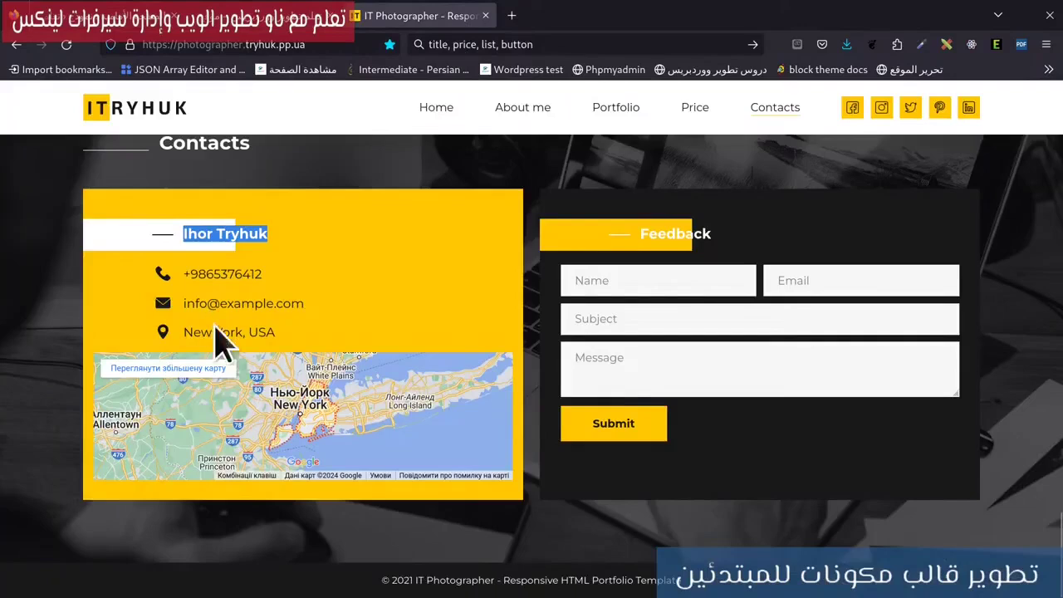
click(124, 18)
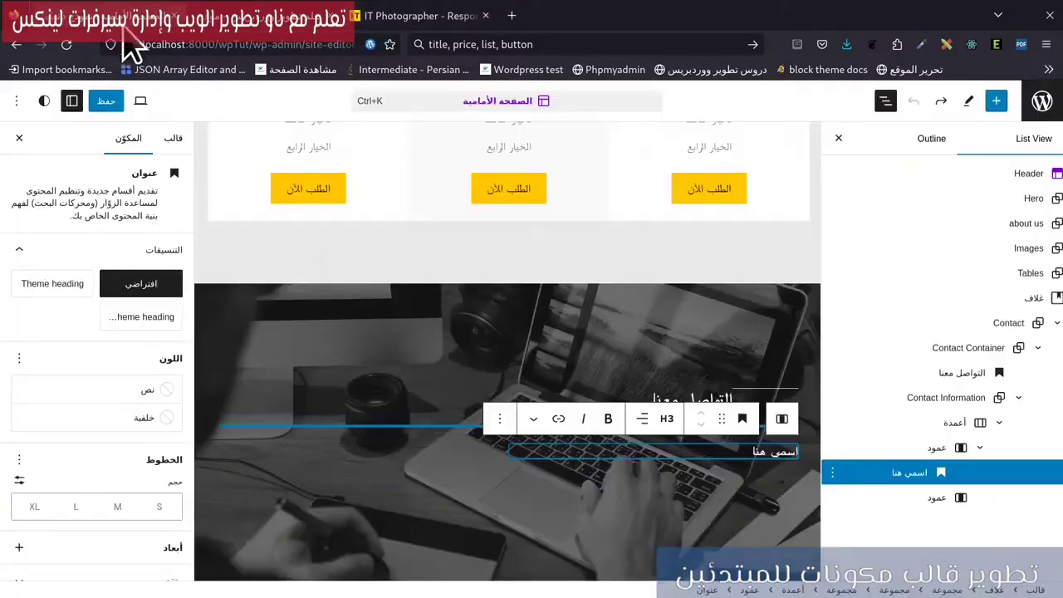
Add a plain Group named Contact Details after the اسمي هنا heading.
click(833, 475)
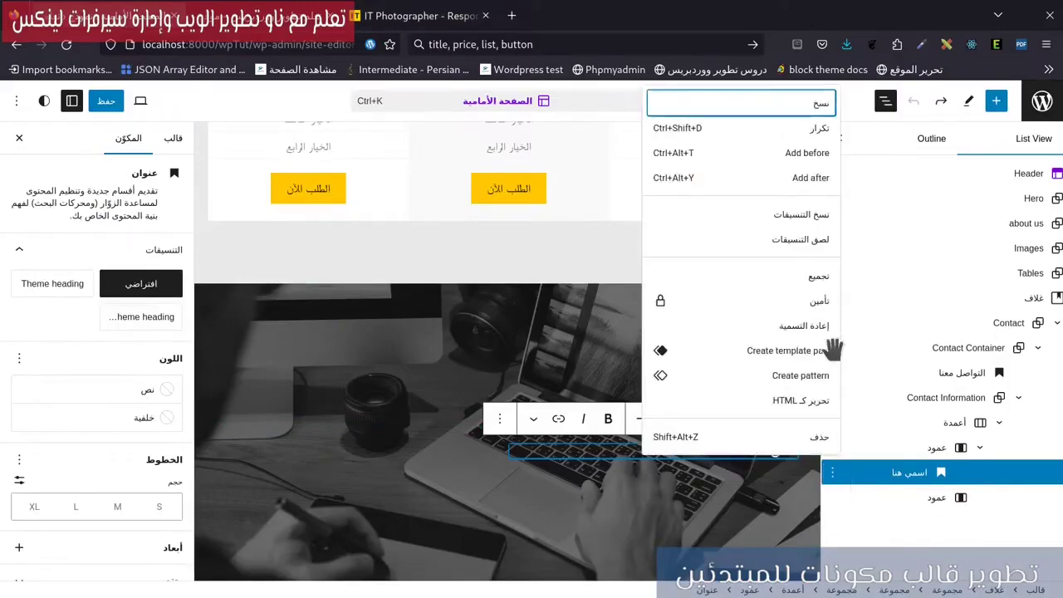
click(823, 177)
click(791, 468)
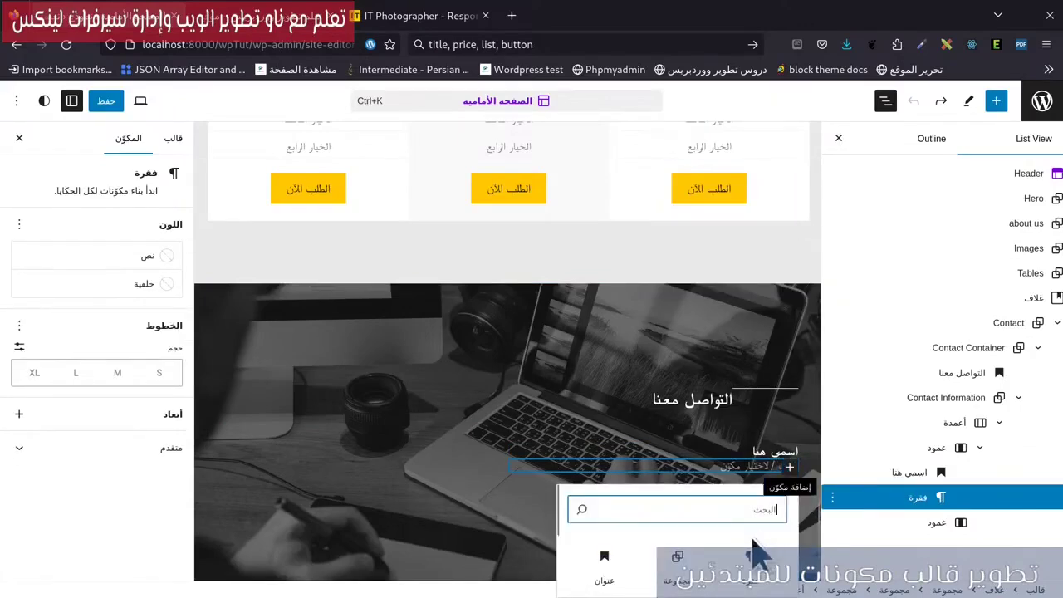
click(674, 564)
click(700, 463)
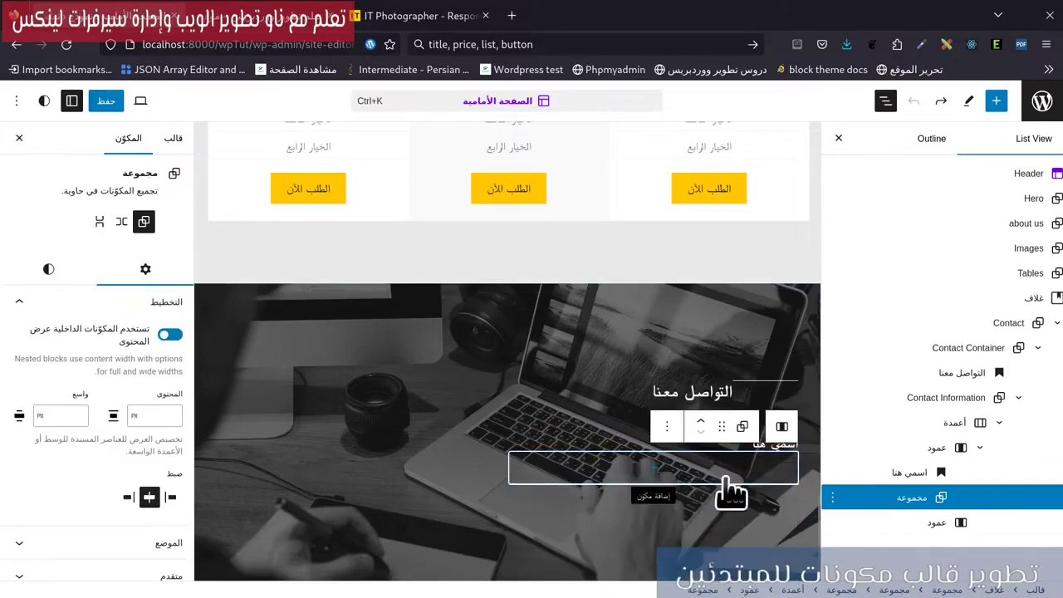
scroll(83, 511, down, 2)
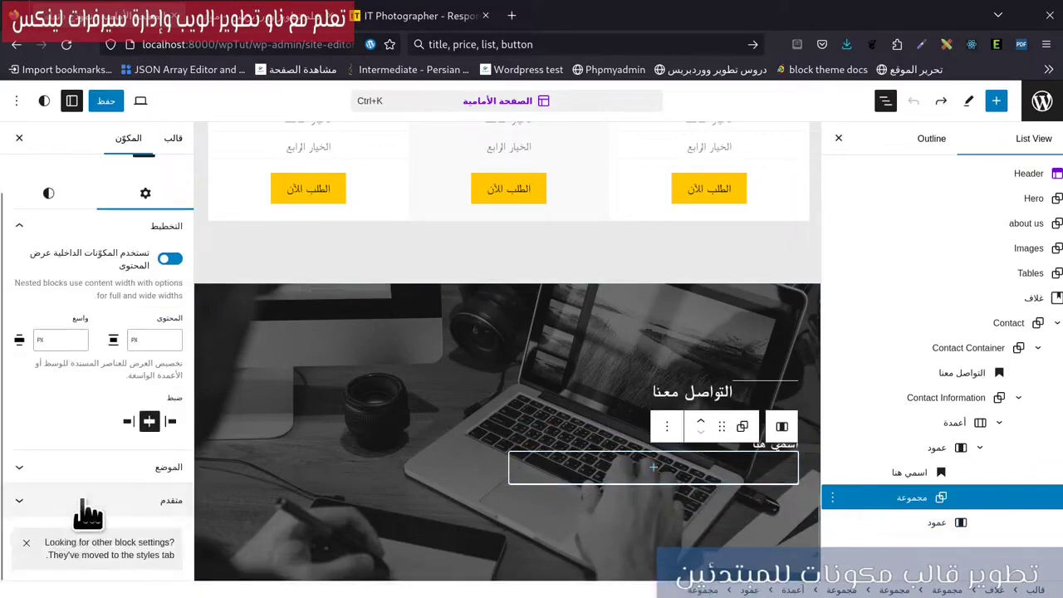
click(88, 506)
scroll(79, 503, down, 5)
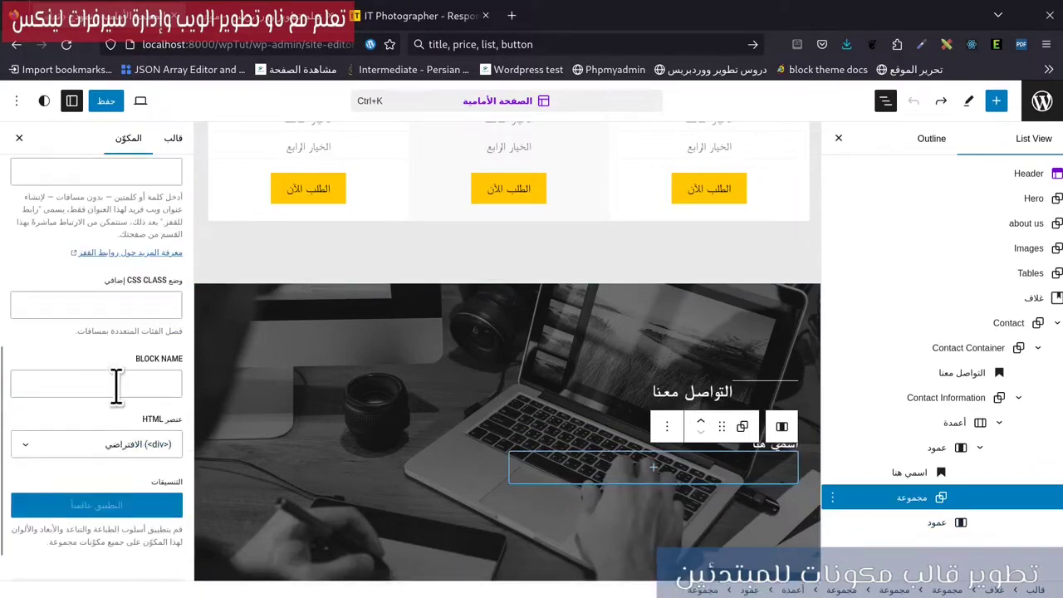
text(Contact Details)
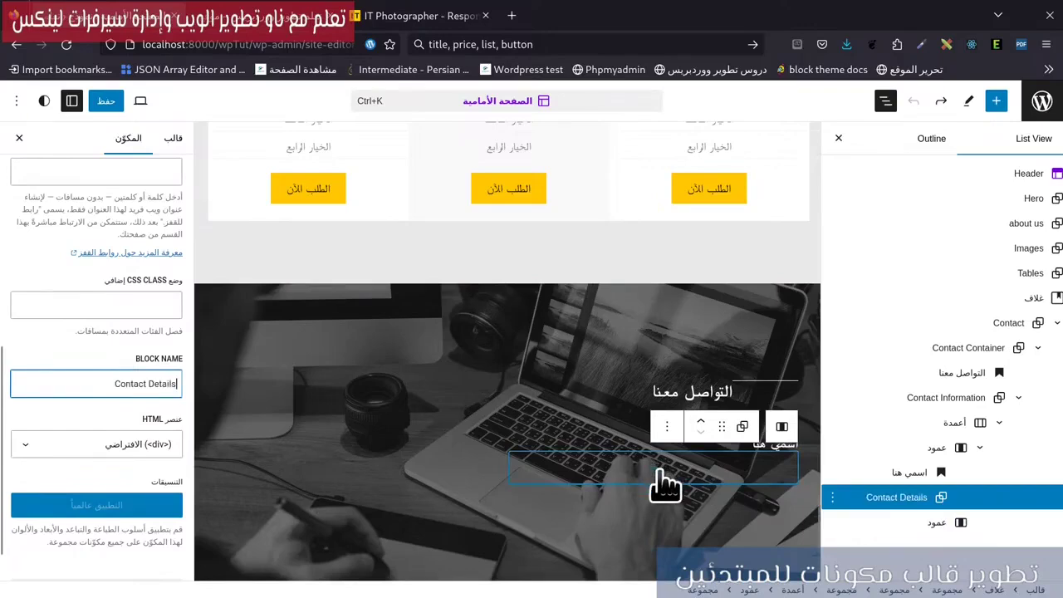
Nest a Contact Info group holding an empty paragraph inside Contact Details, checking the reference.
click(656, 472)
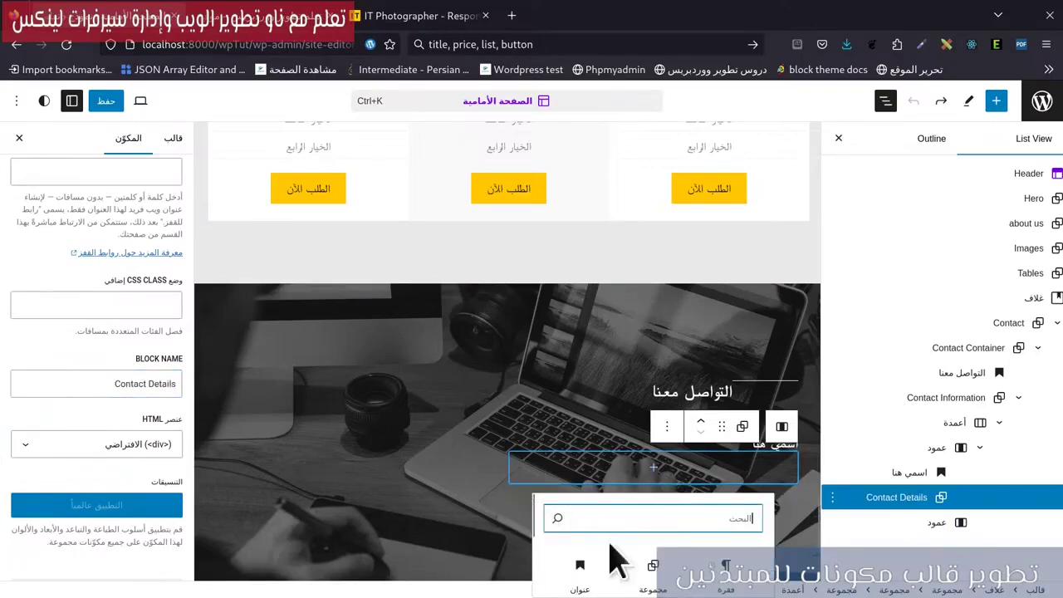
click(651, 577)
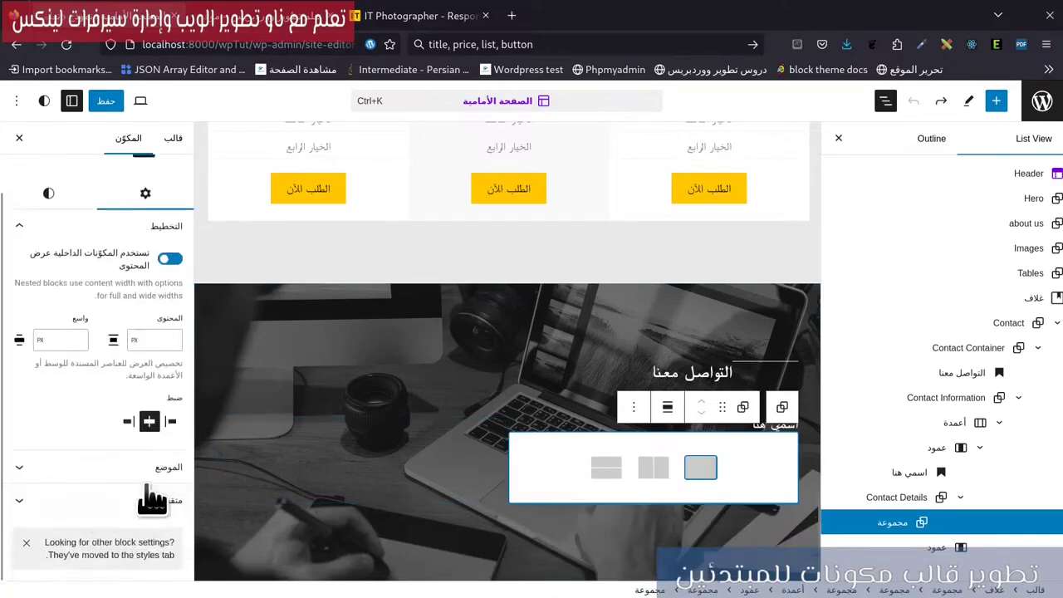
click(125, 575)
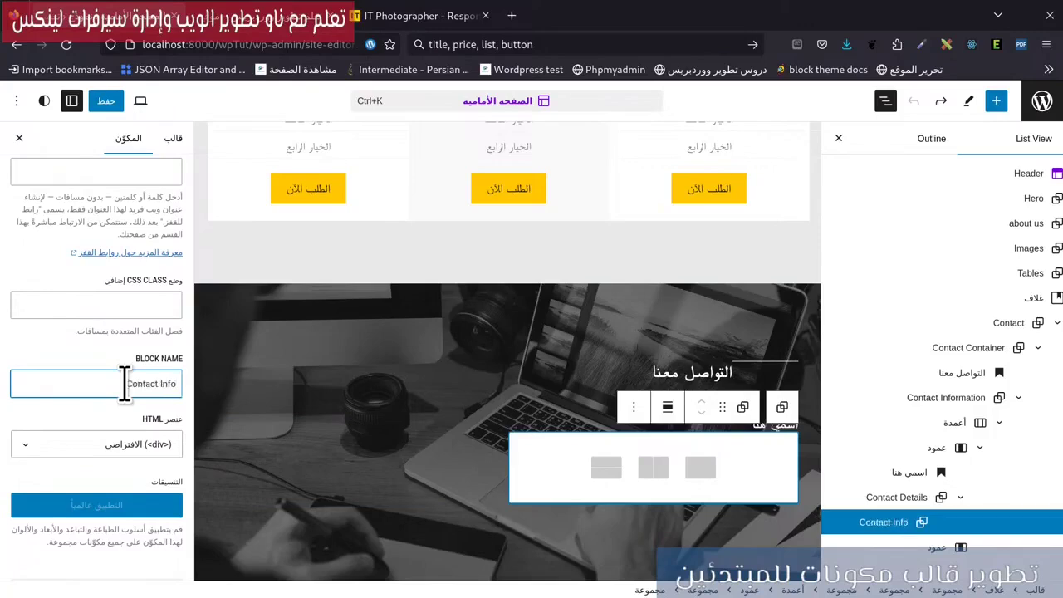
click(700, 471)
click(655, 470)
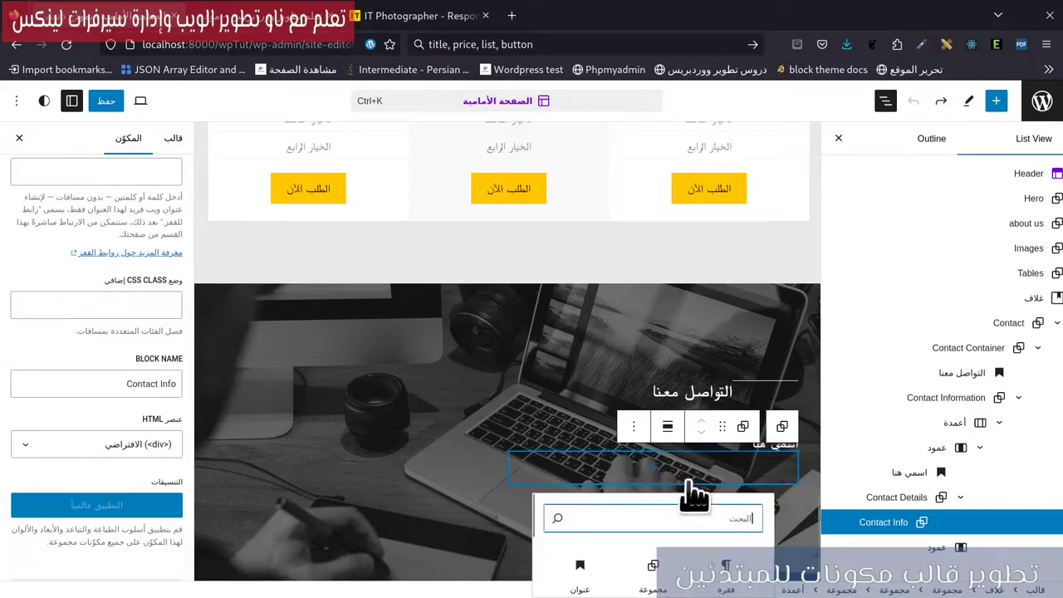
click(726, 573)
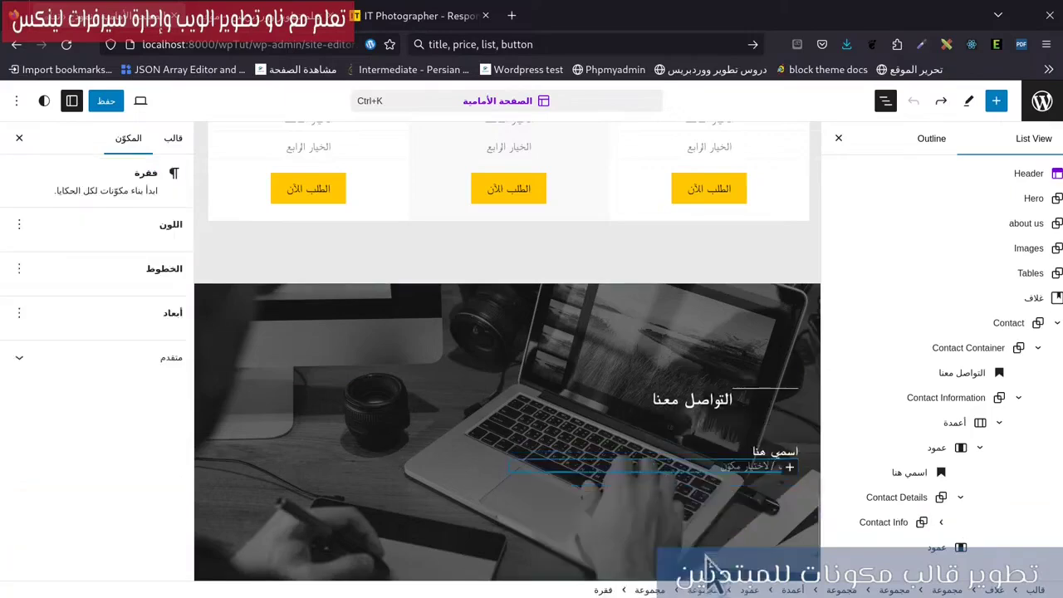
click(441, 17)
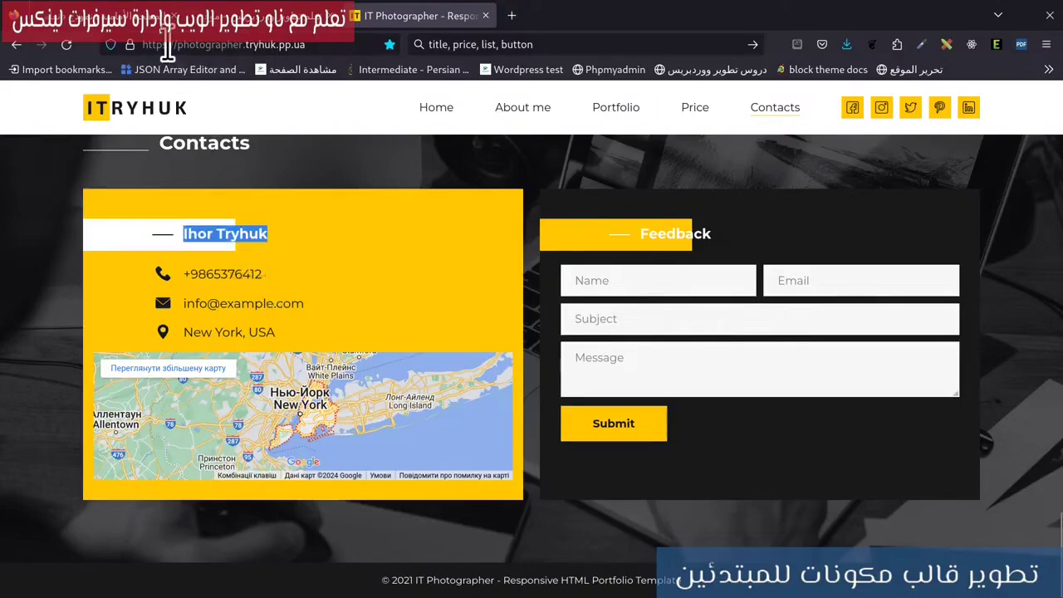
click(106, 20)
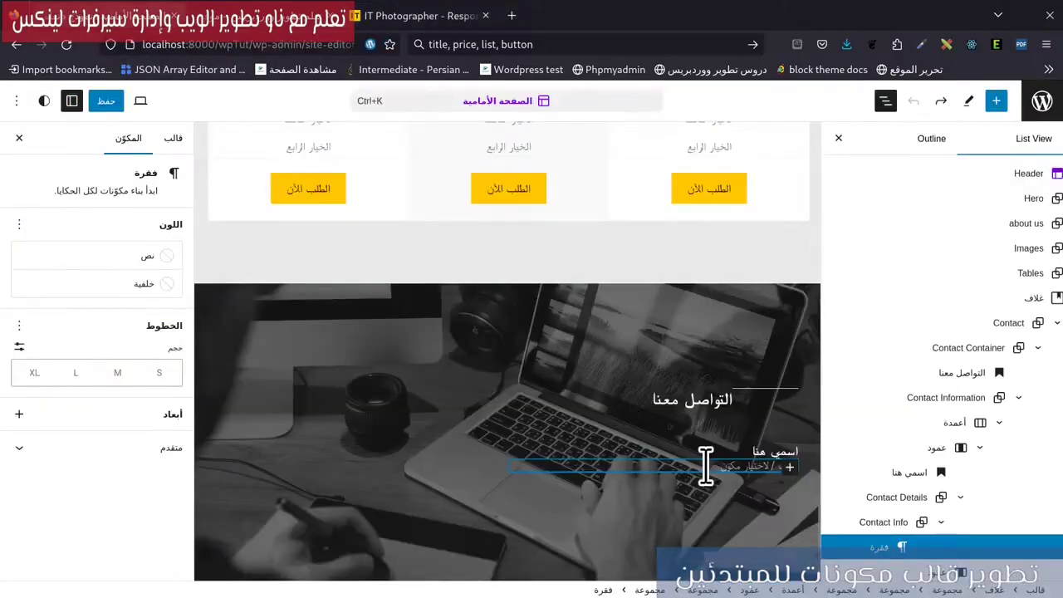
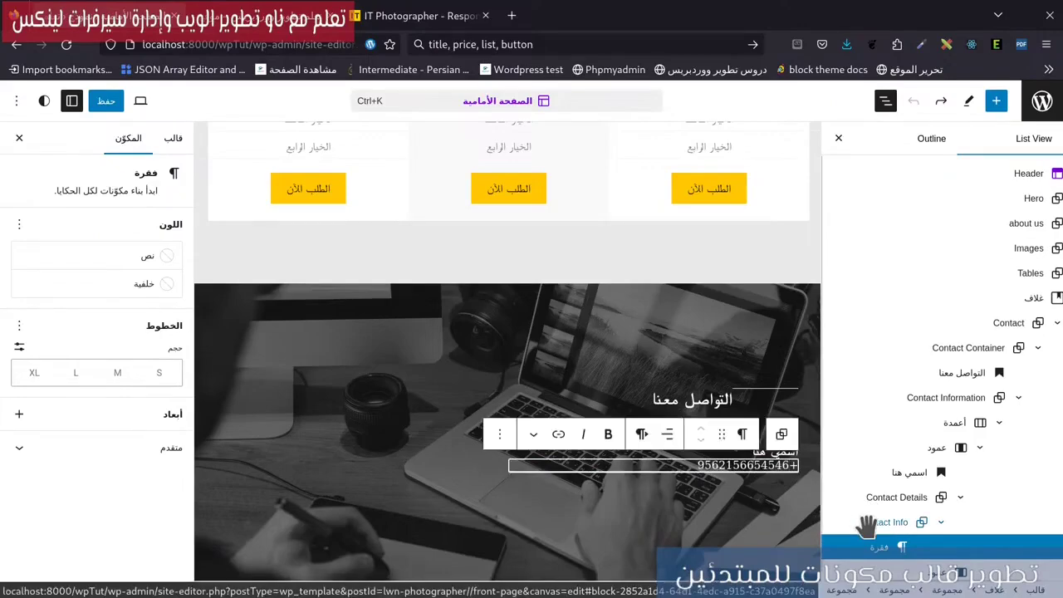
Enter the phone number in the first Contact Info group and duplicate that group.
click(867, 522)
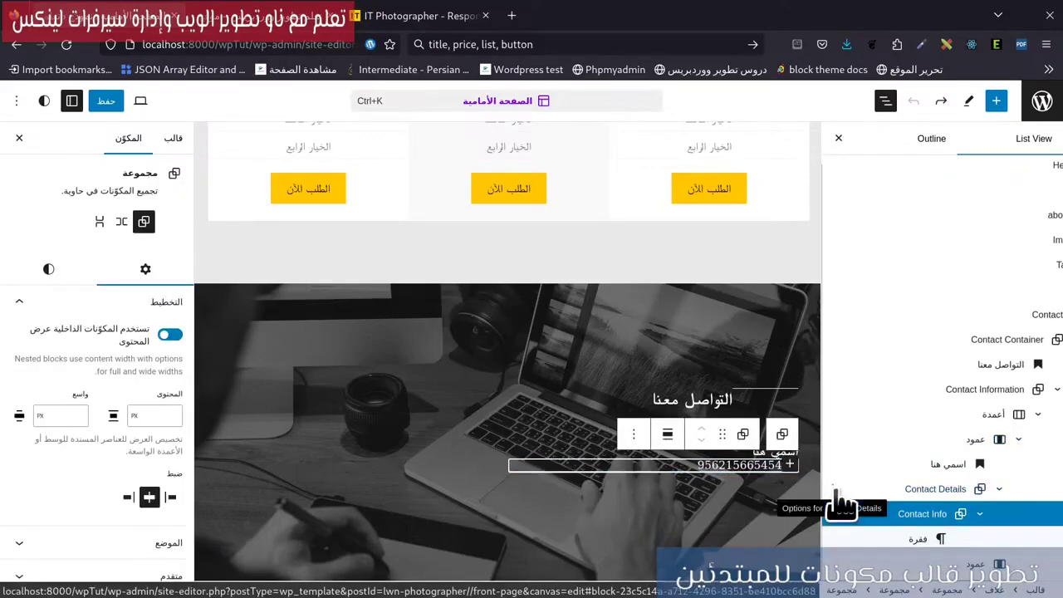
click(832, 514)
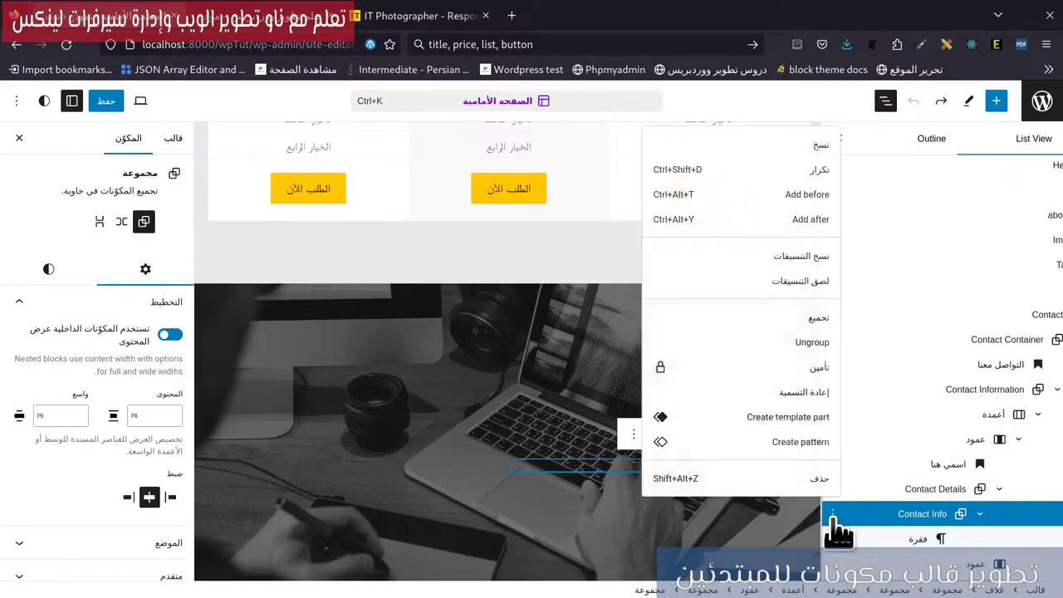
click(795, 171)
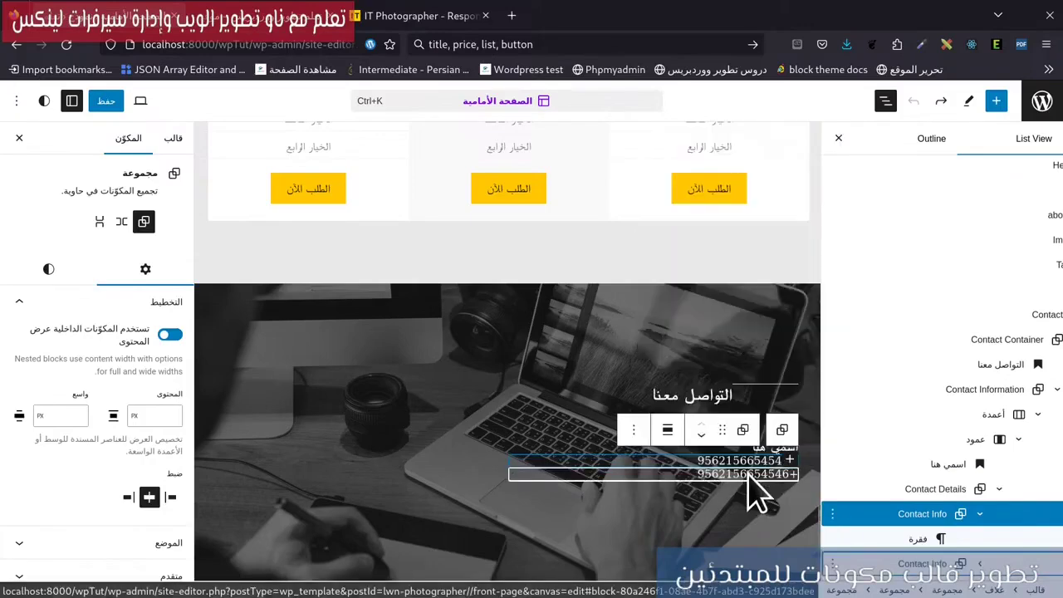
Replace the copied line with the contact e-mail address and duplicate that group.
double_click(752, 473)
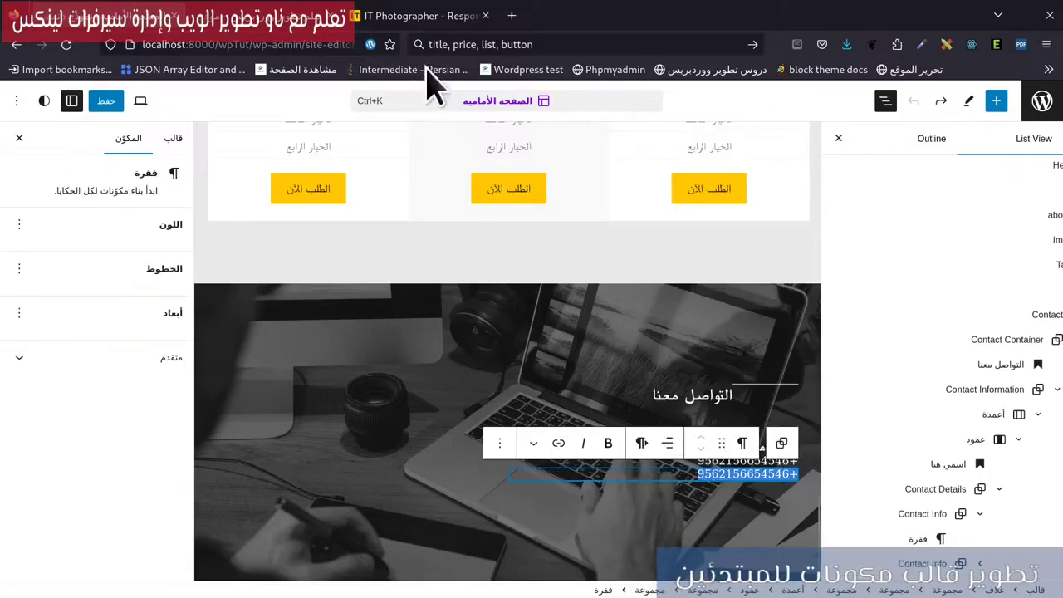
click(400, 15)
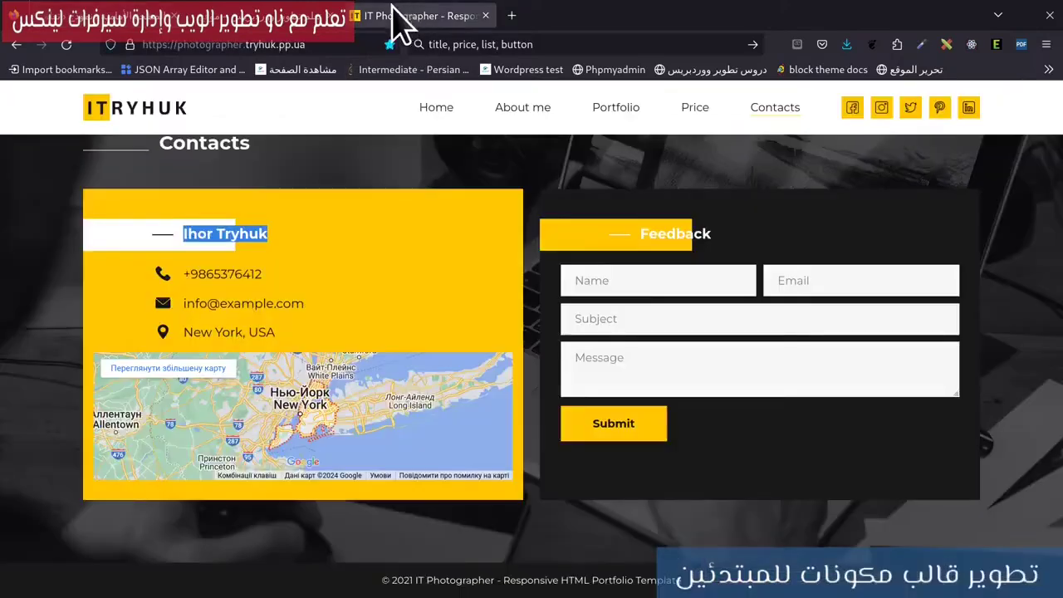
click(112, 16)
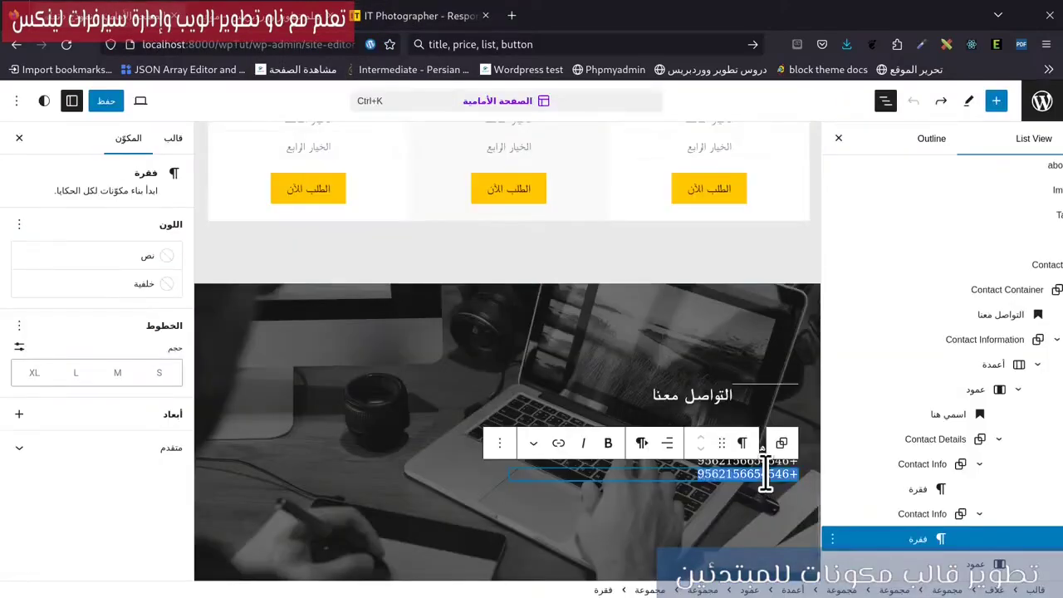
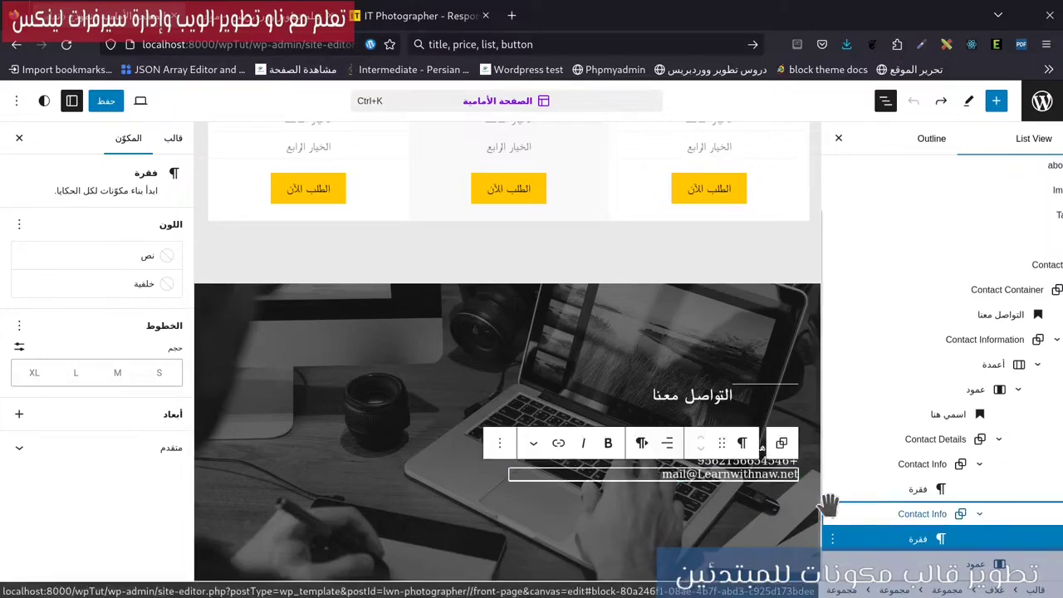
click(834, 514)
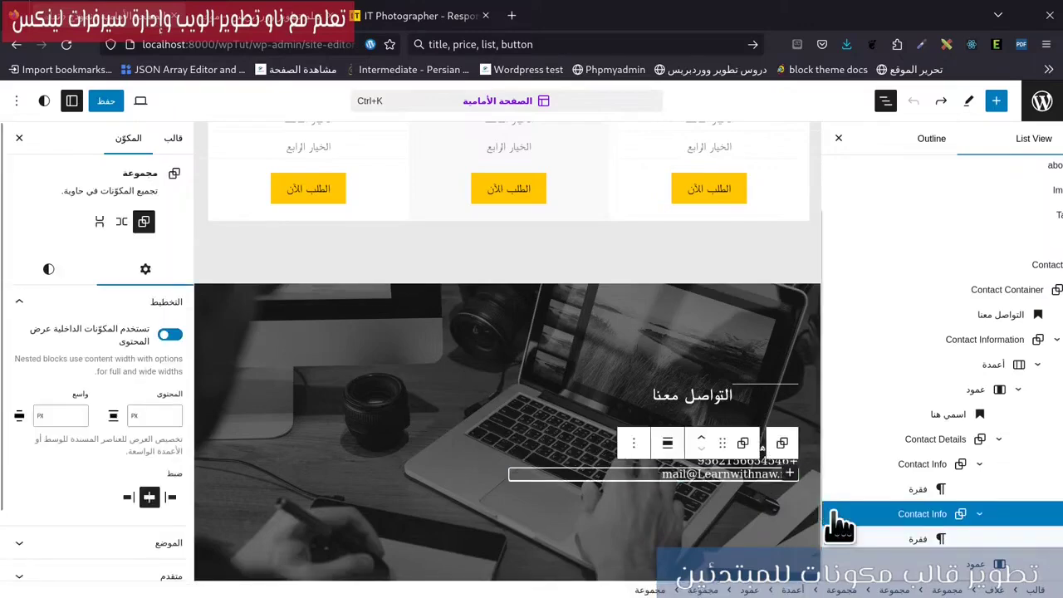
click(833, 514)
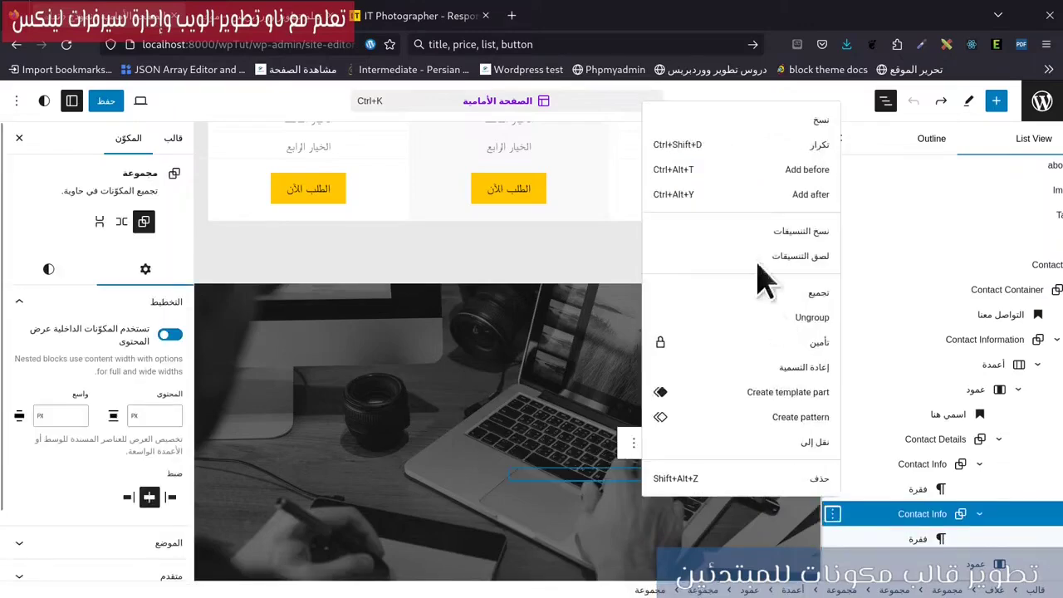
click(799, 146)
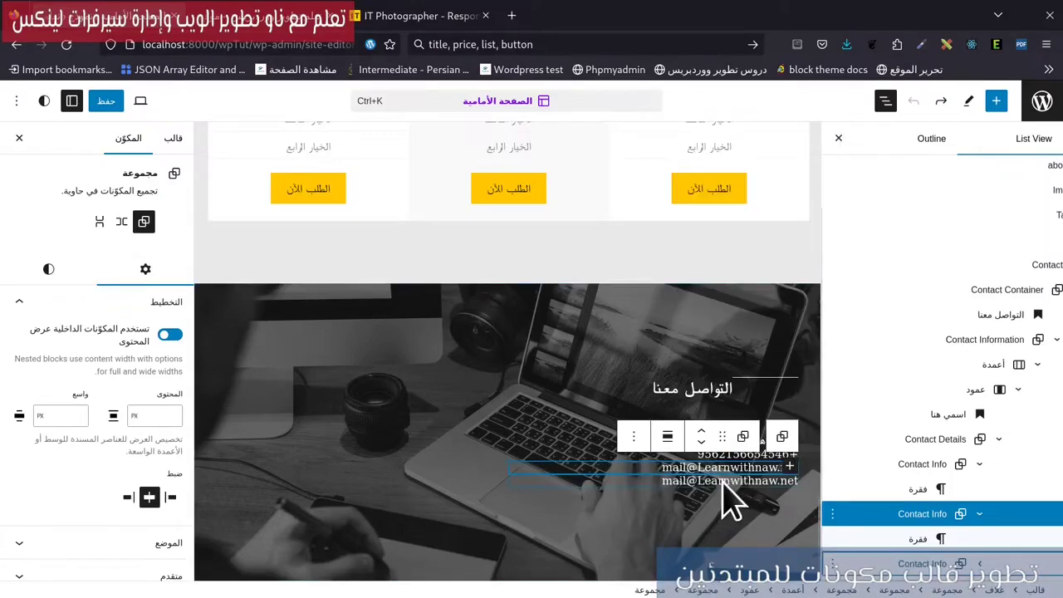
Overwrite the third Contact Info line with the start of the location text.
click(723, 480)
double_click(722, 481)
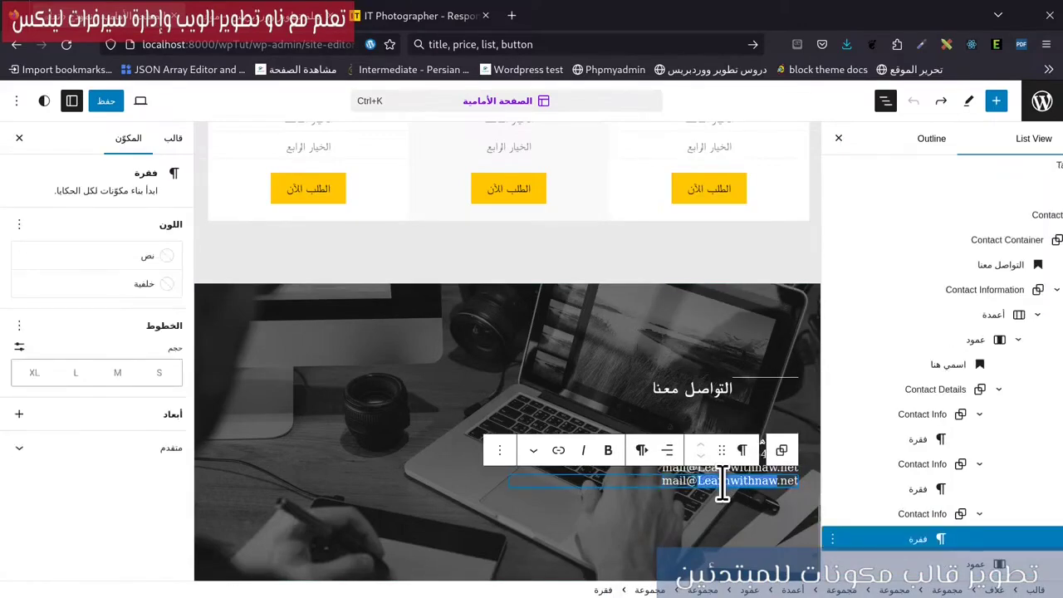
text(hg,)
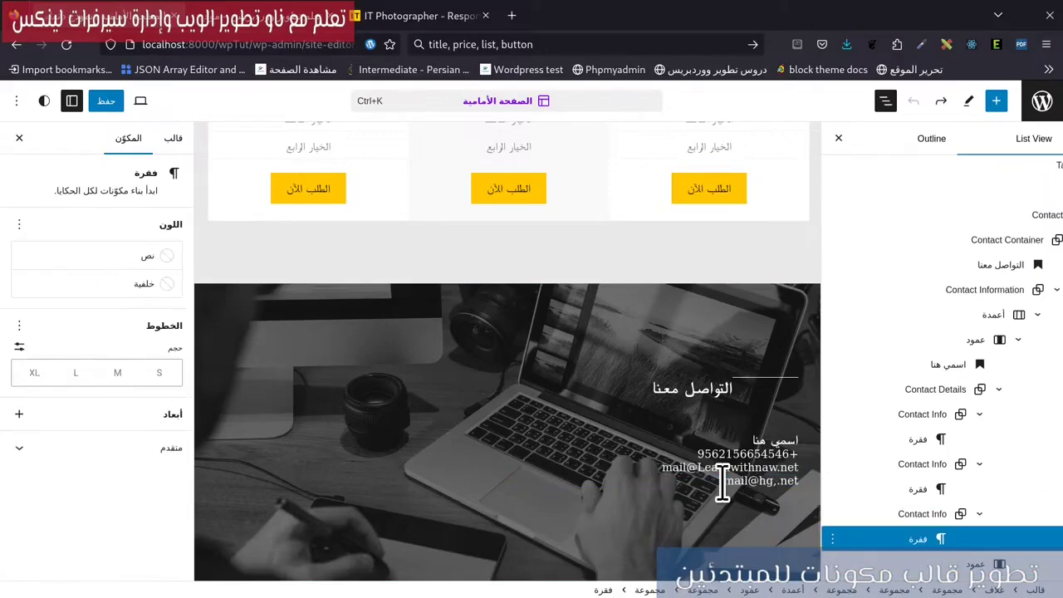
triple_click(722, 481)
text(الوطن العر)
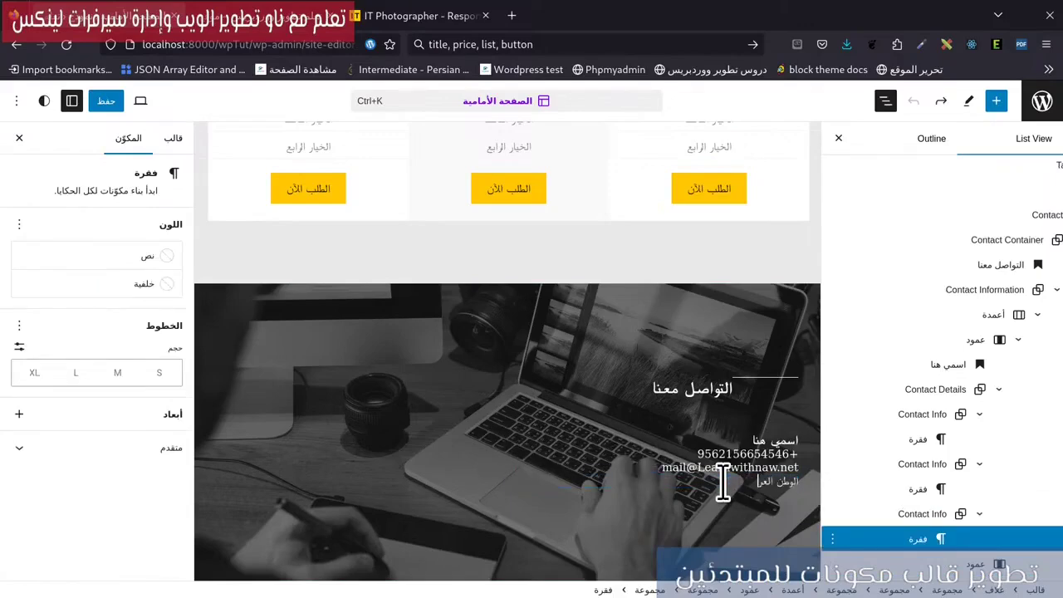
click(820, 451)
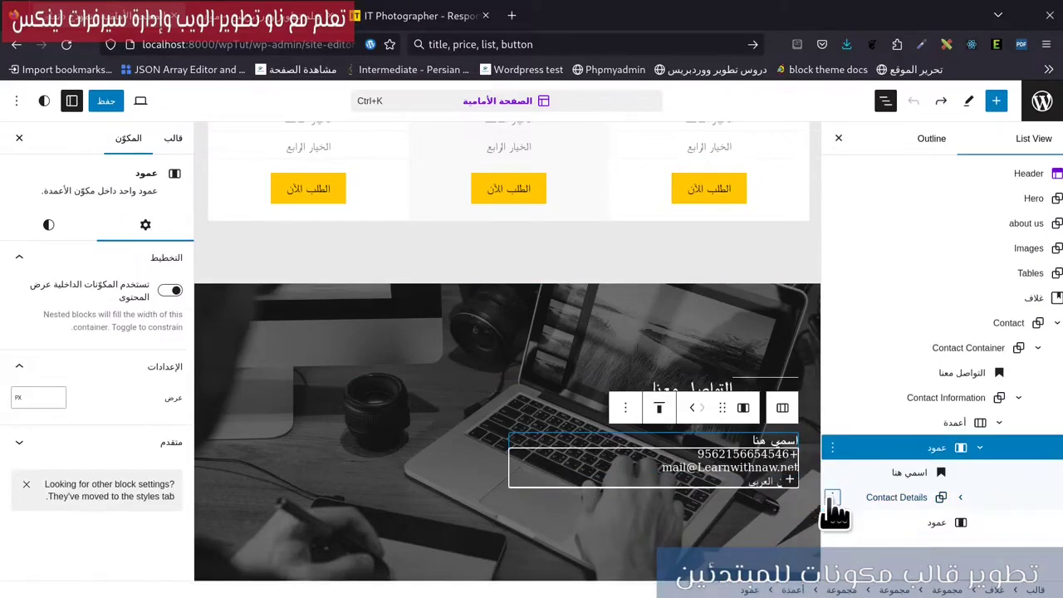
Add an empty Group block after Contact Details and focus its Advanced name field.
click(832, 498)
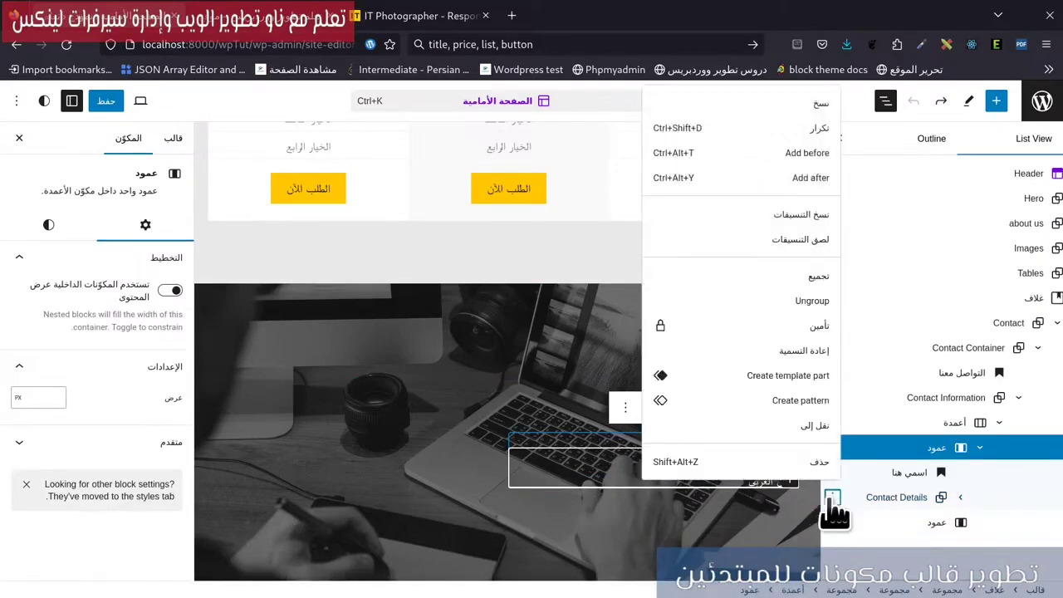
click(812, 188)
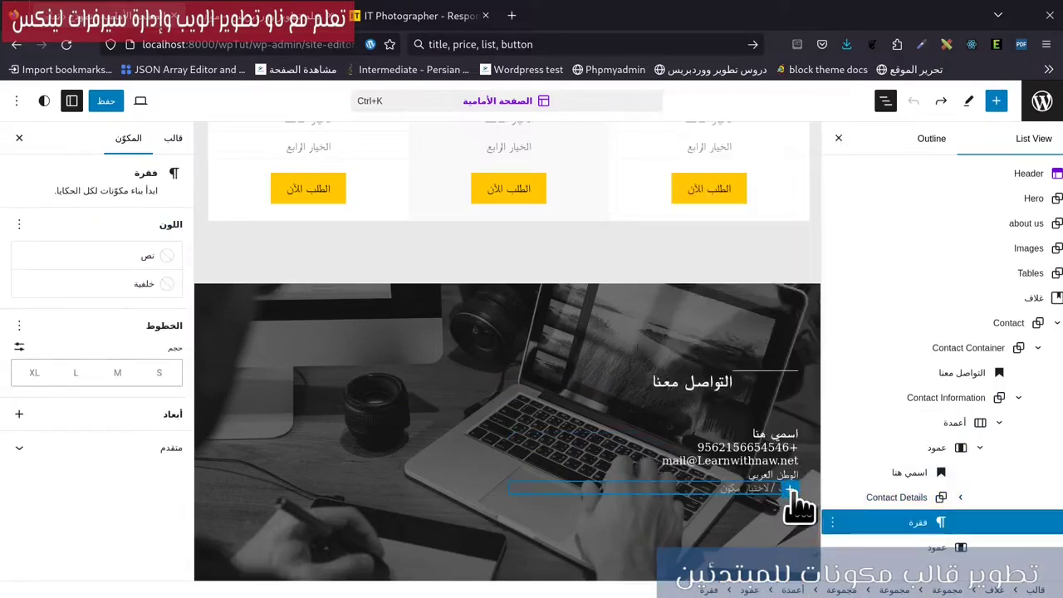
click(776, 493)
click(50, 519)
click(83, 564)
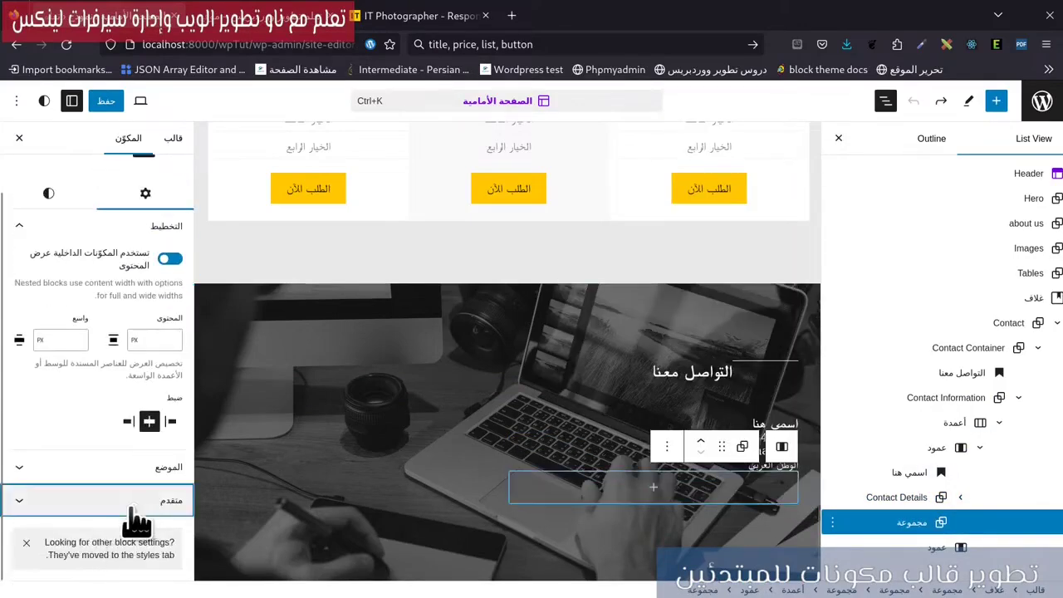
click(114, 510)
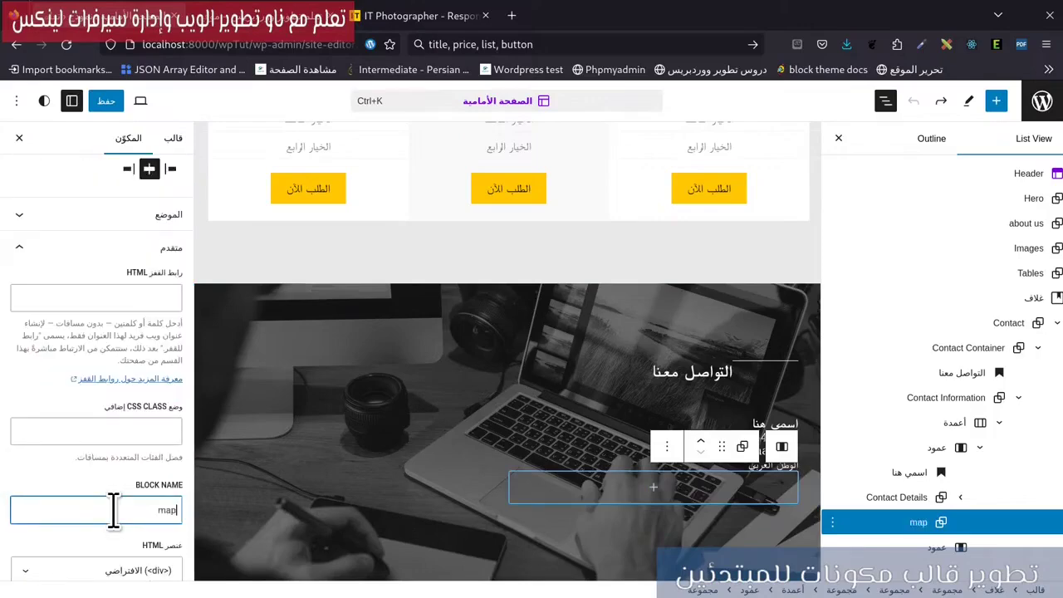
Inspect the contact name's markup on the ITRYHUK reference site.
click(419, 15)
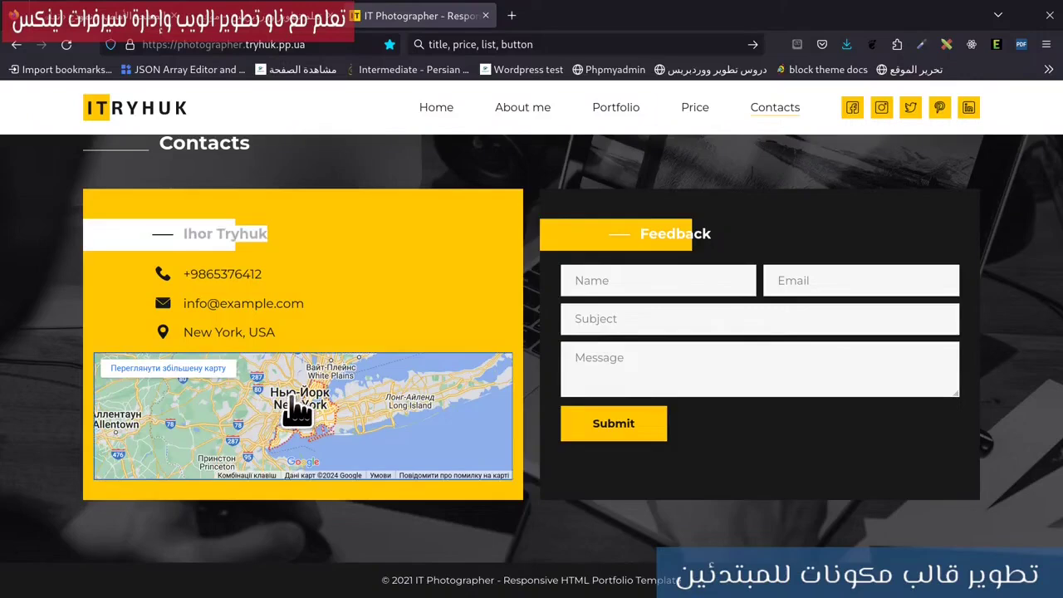
right_click(331, 321)
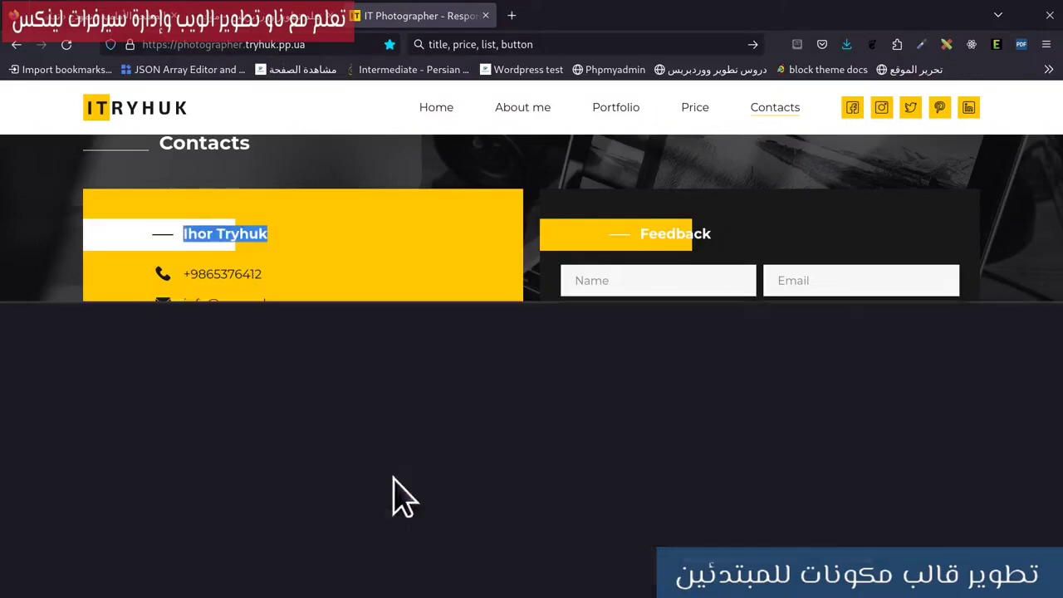
click(418, 493)
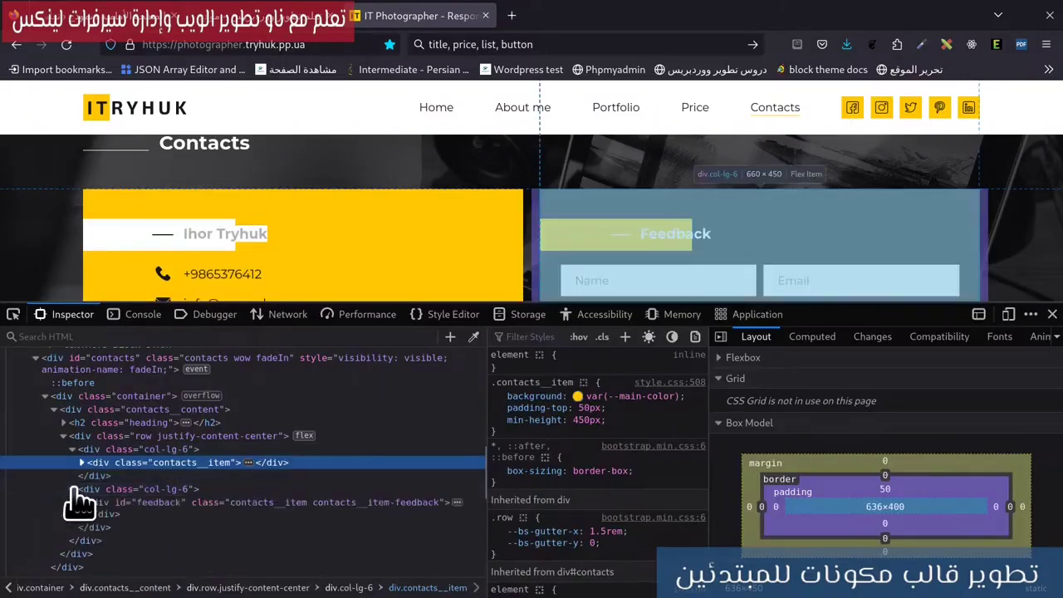
Expand the contacts__item node and open the map iframe as editable HTML.
scroll(277, 220, down, 3)
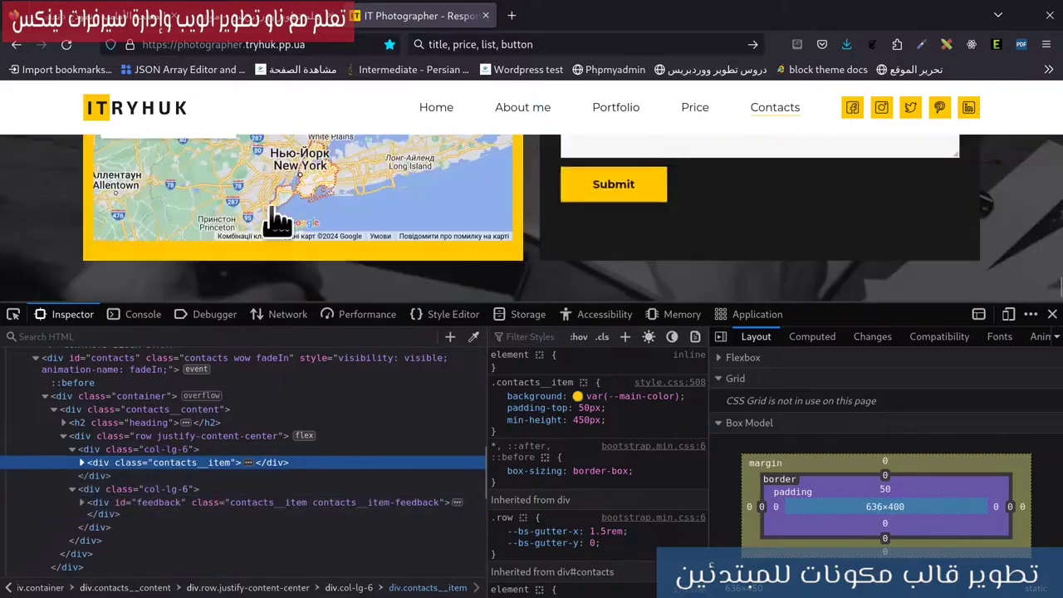
click(81, 462)
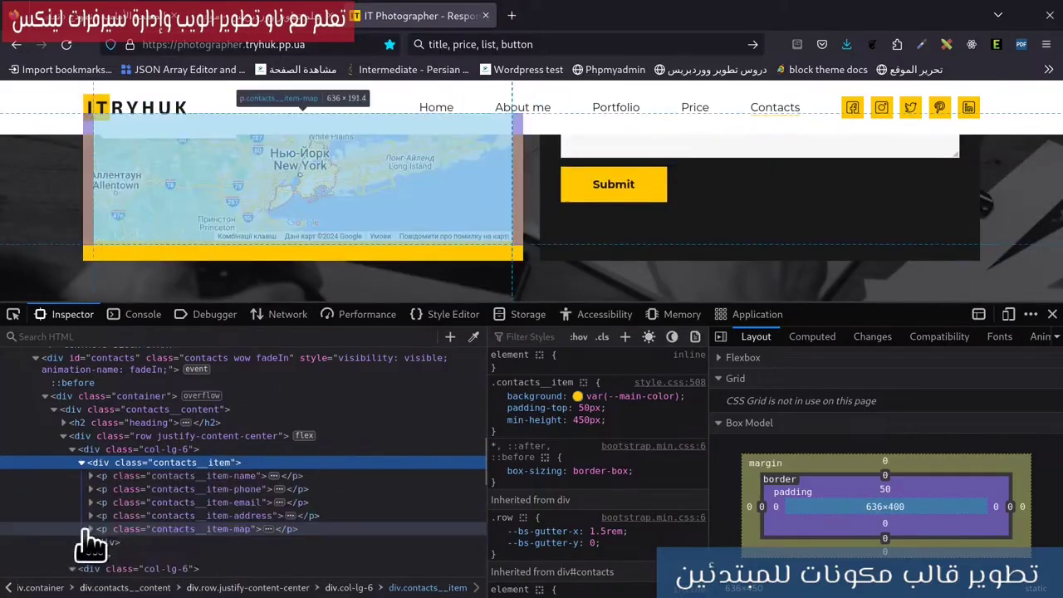
scroll(208, 503, down, 3)
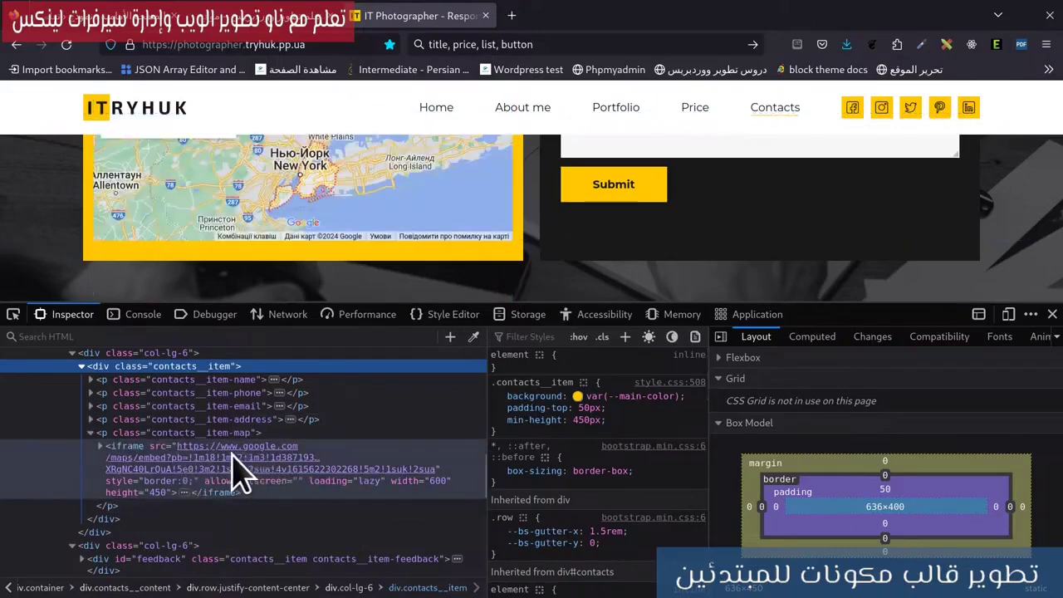
right_click(237, 468)
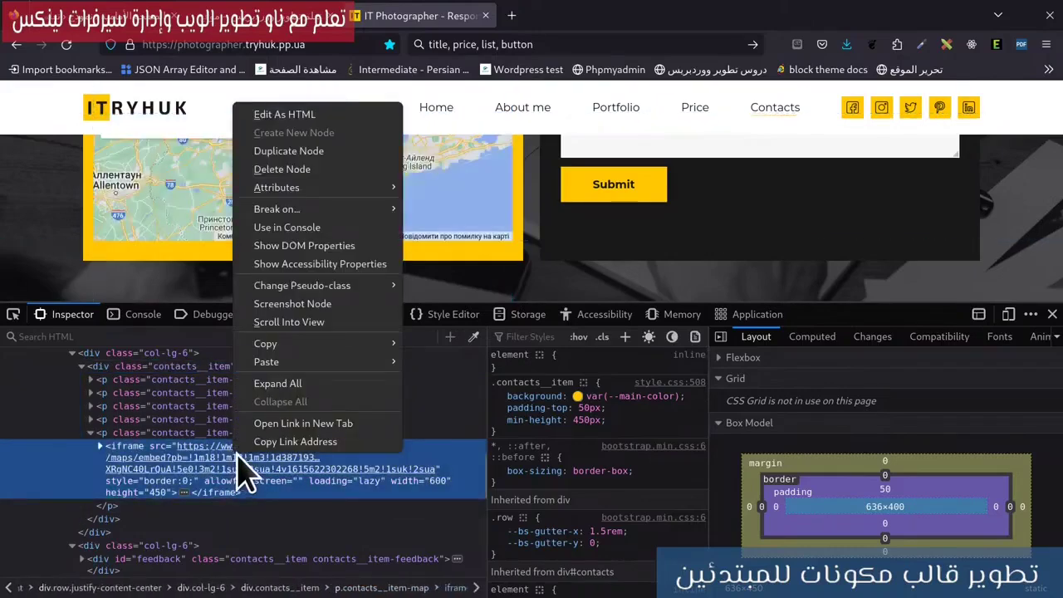
click(278, 114)
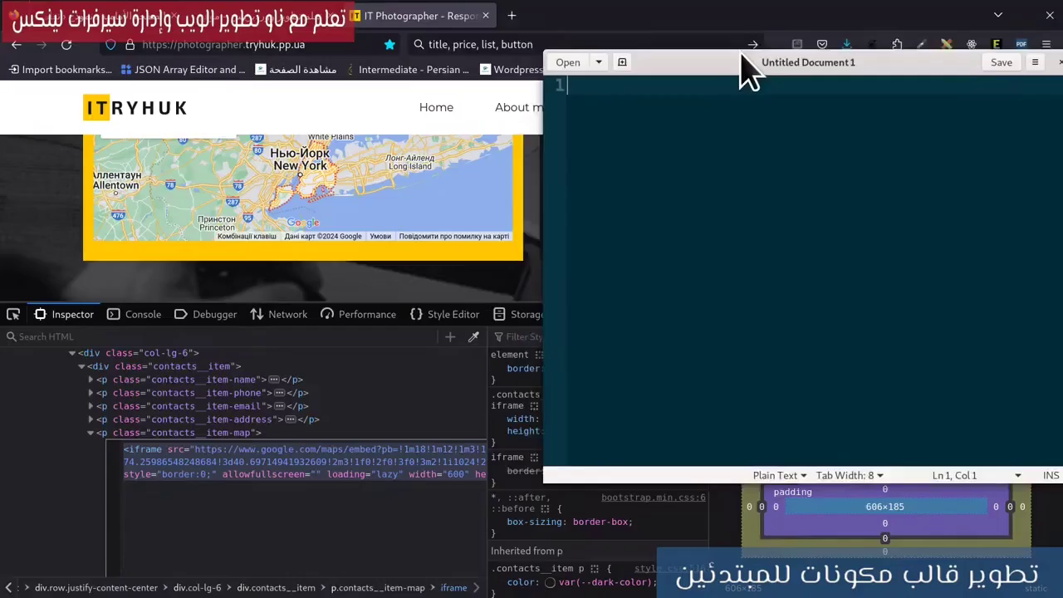
Paste the Google Maps iframe code into a maximized gedit document and copy the whole line.
double_click(743, 72)
key(ctrl+v)
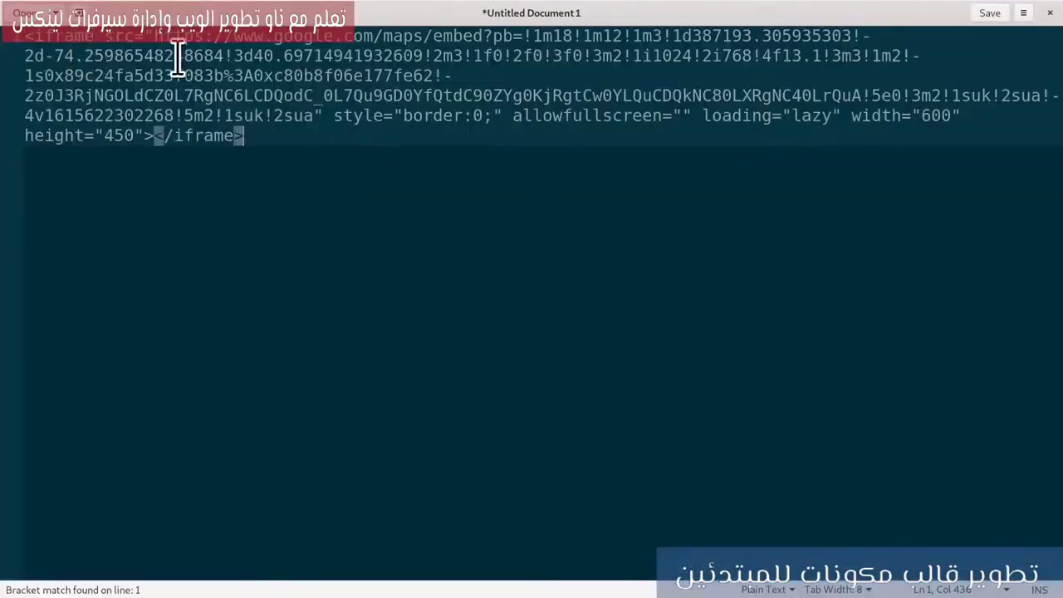
key(ctrl+Home)
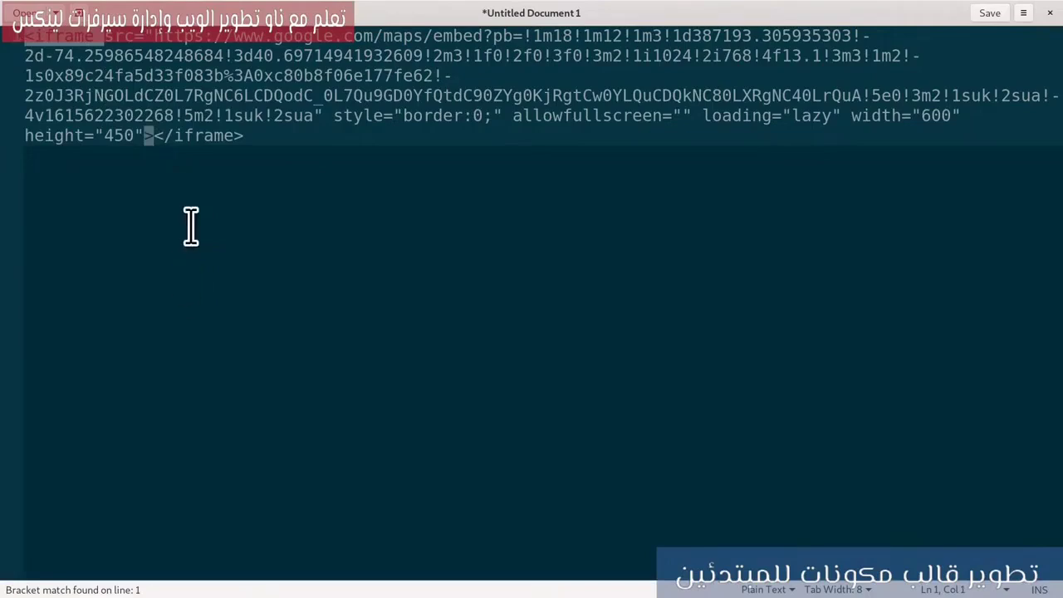
shift+click(214, 110)
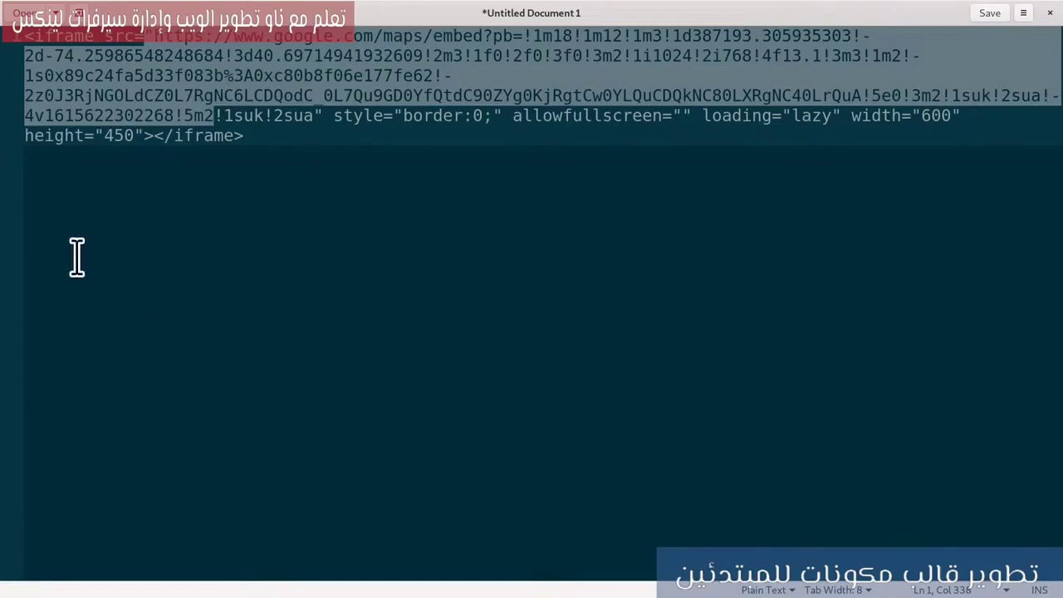
drag(267, 129, 19, 35)
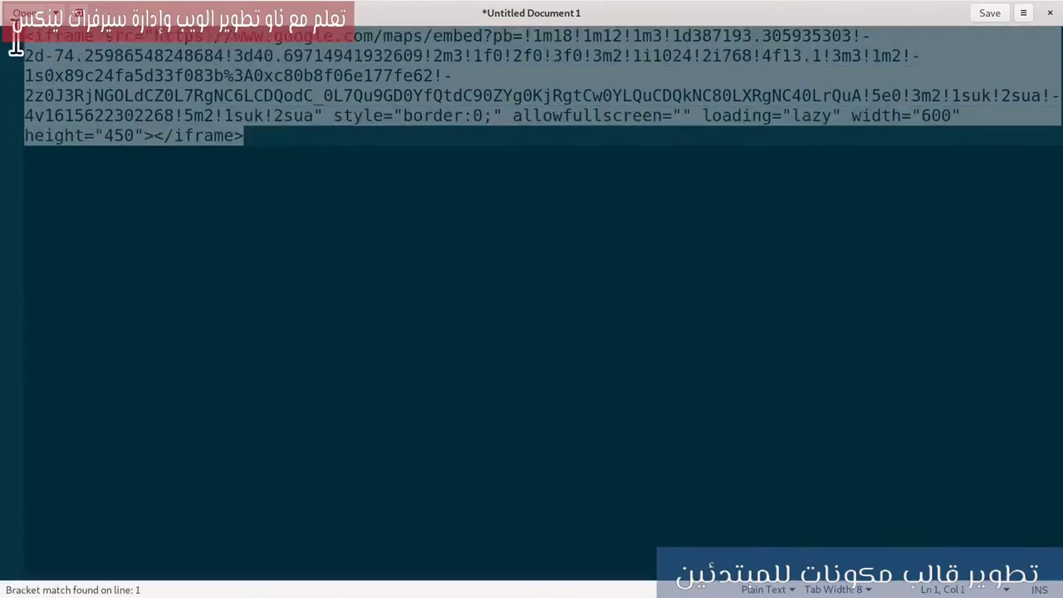
right_click(251, 84)
click(275, 146)
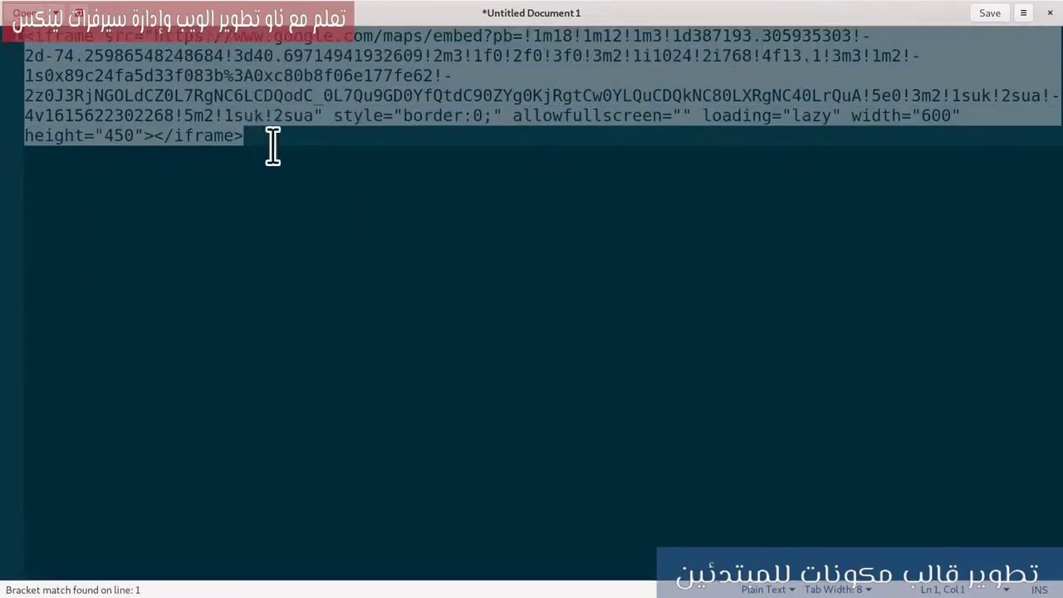
mouse_move(4, 11)
click(343, 244)
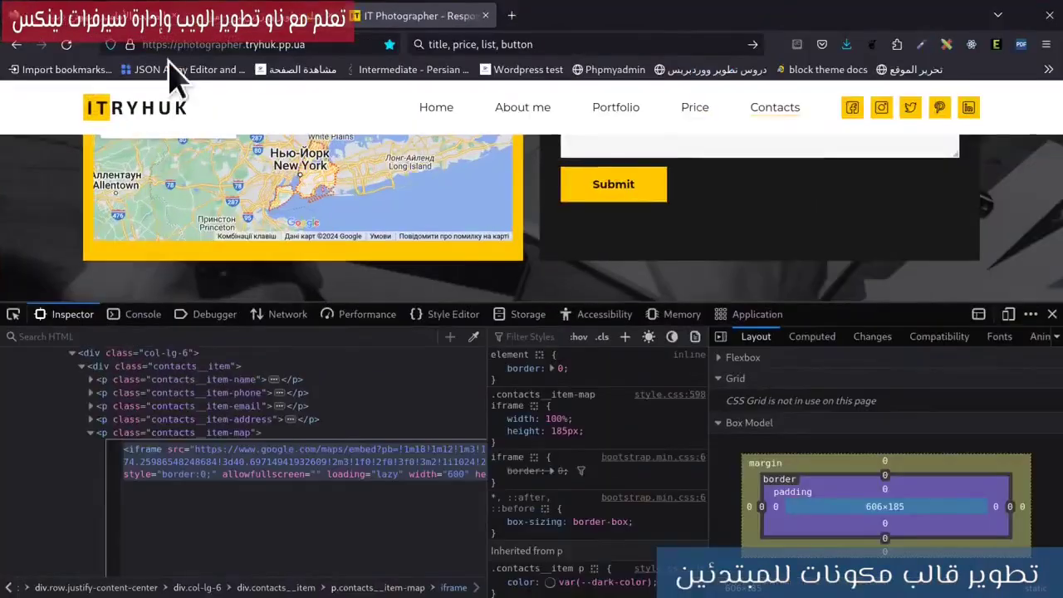
Insert a Custom HTML block holding the iframe code into the map group and save the site.
click(118, 20)
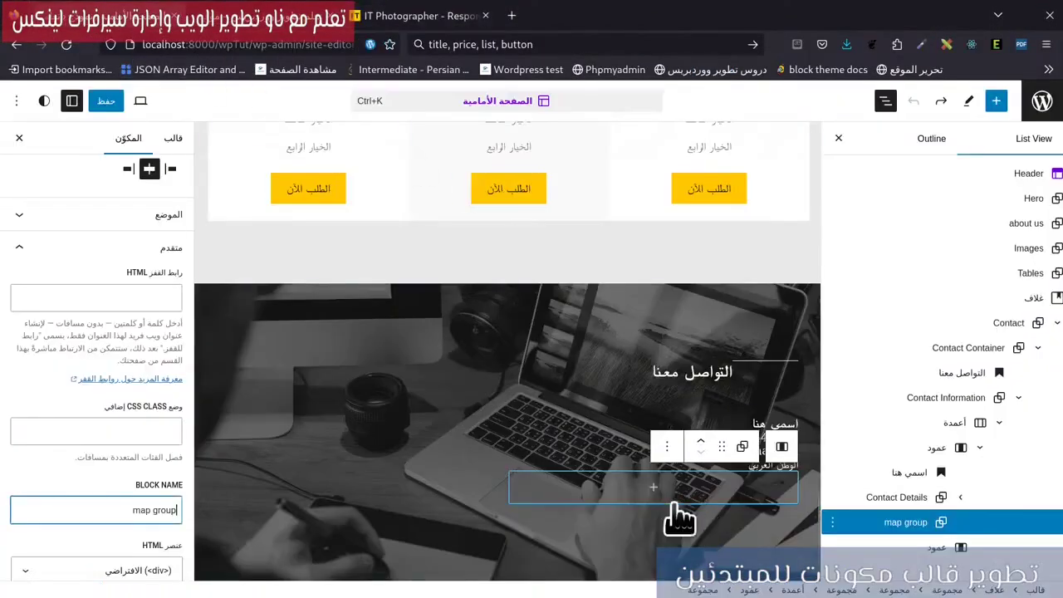
click(662, 499)
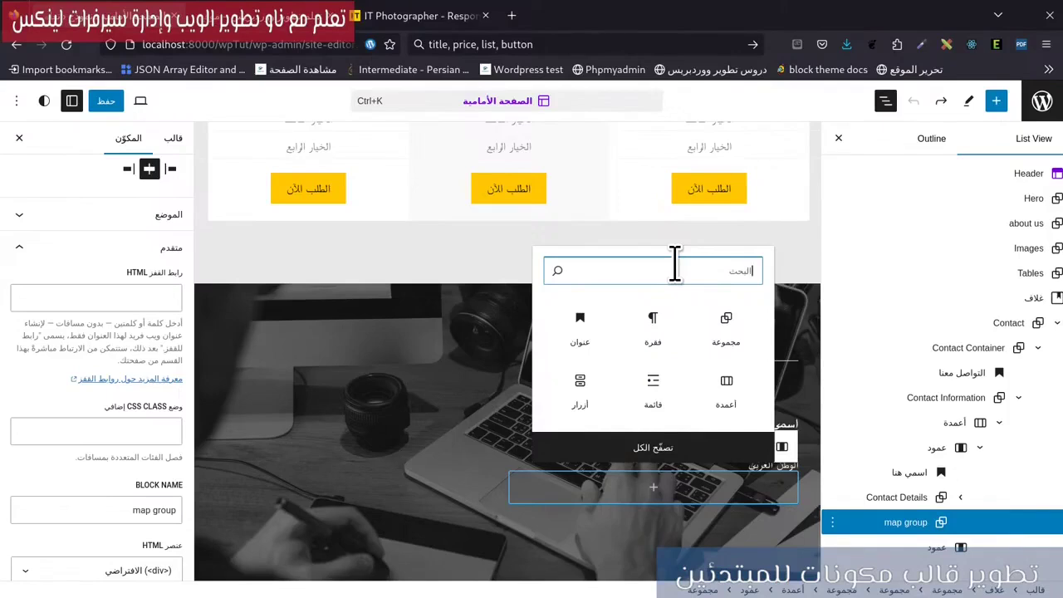
text(html)
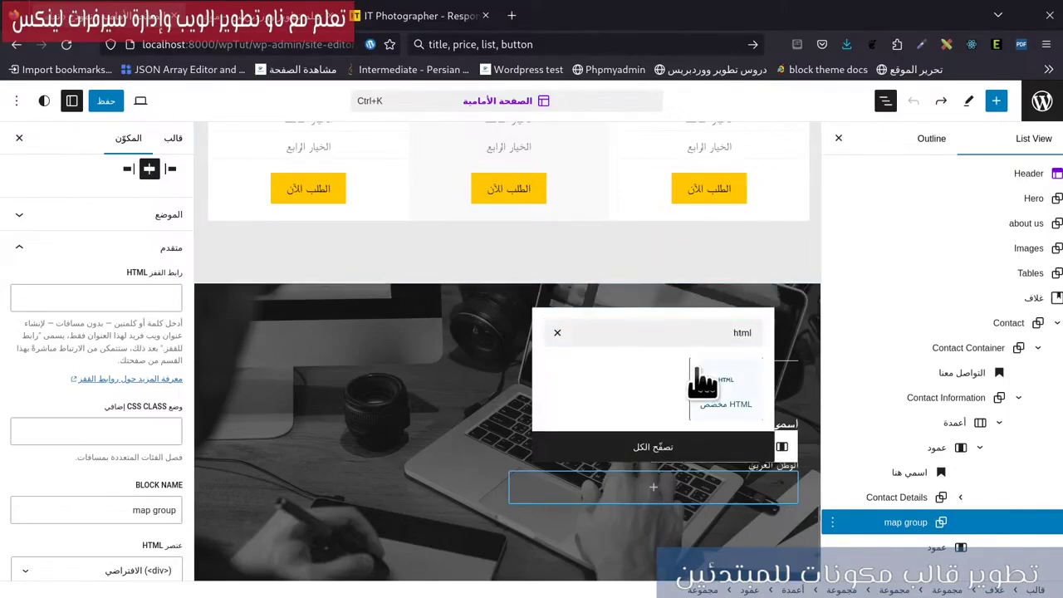
click(731, 397)
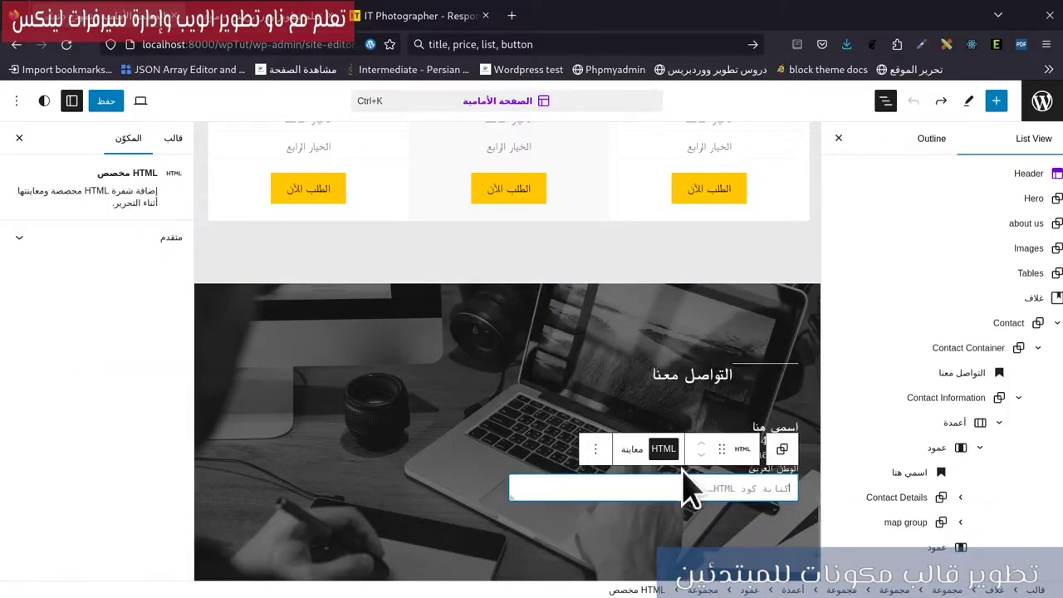
key(ctrl+v)
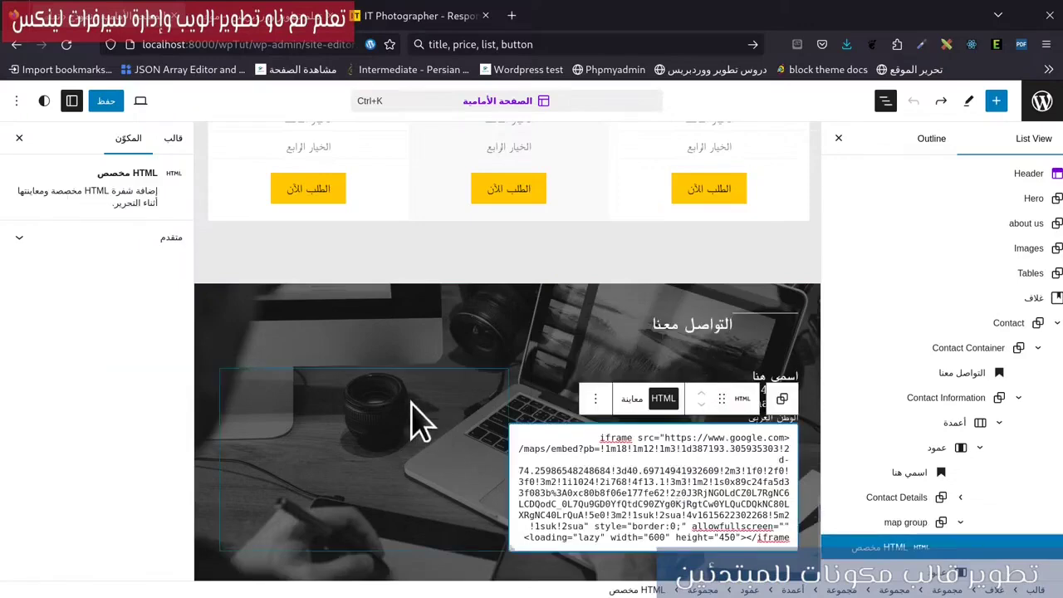
click(106, 100)
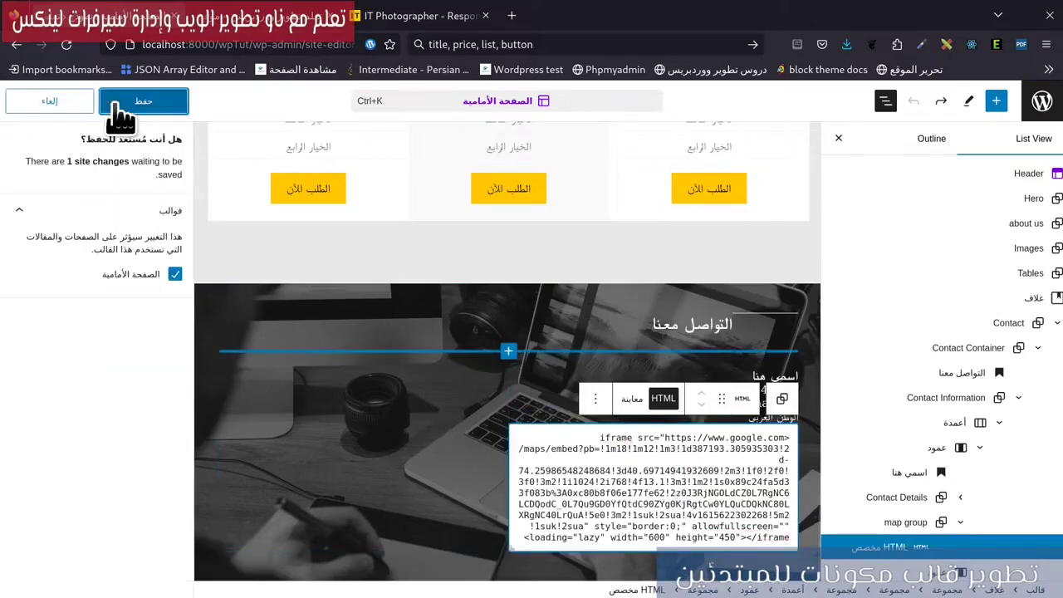
click(107, 102)
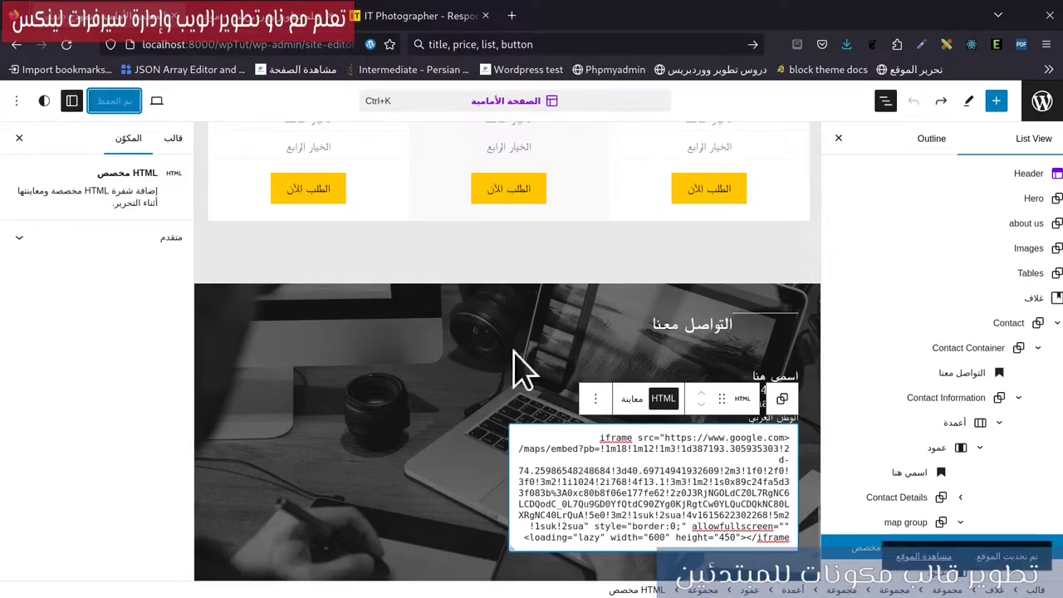
Reload the live homepage and check the embedded Google map in the contact section.
click(211, 25)
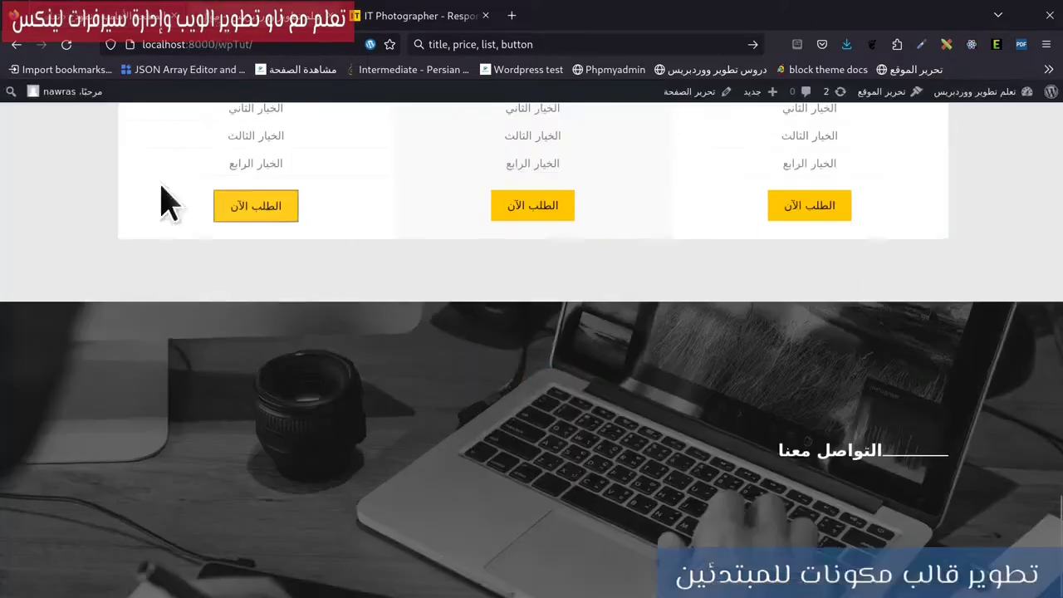
key(F5)
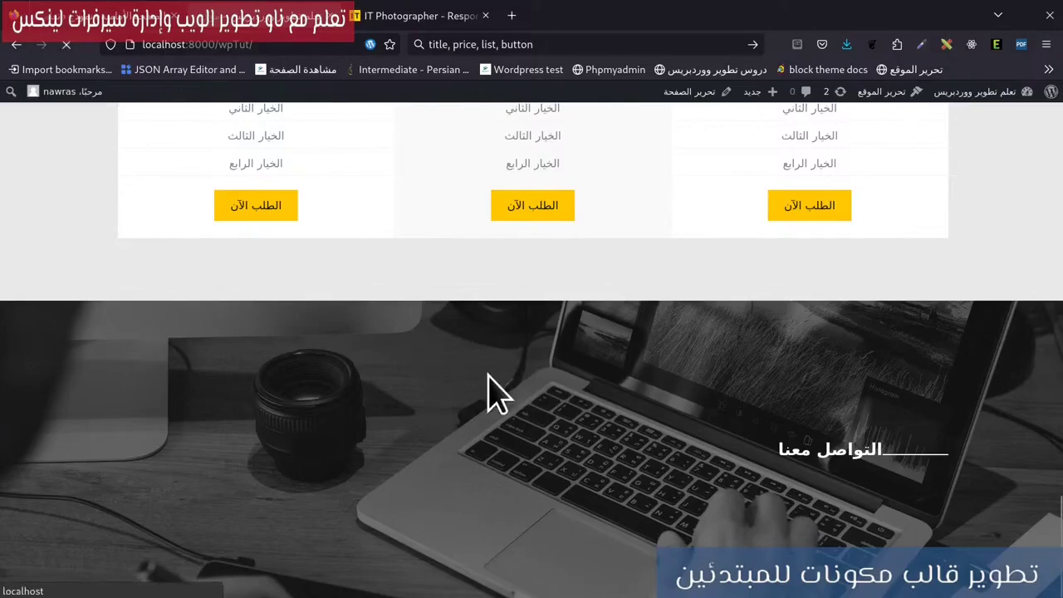
scroll(955, 345, down, 2)
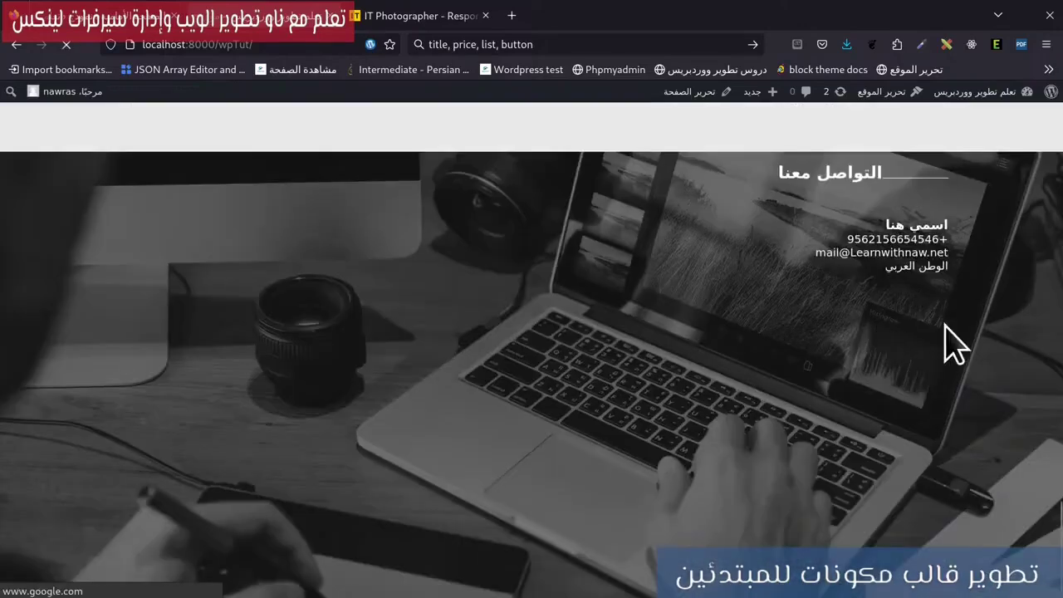
right_click(931, 317)
click(935, 474)
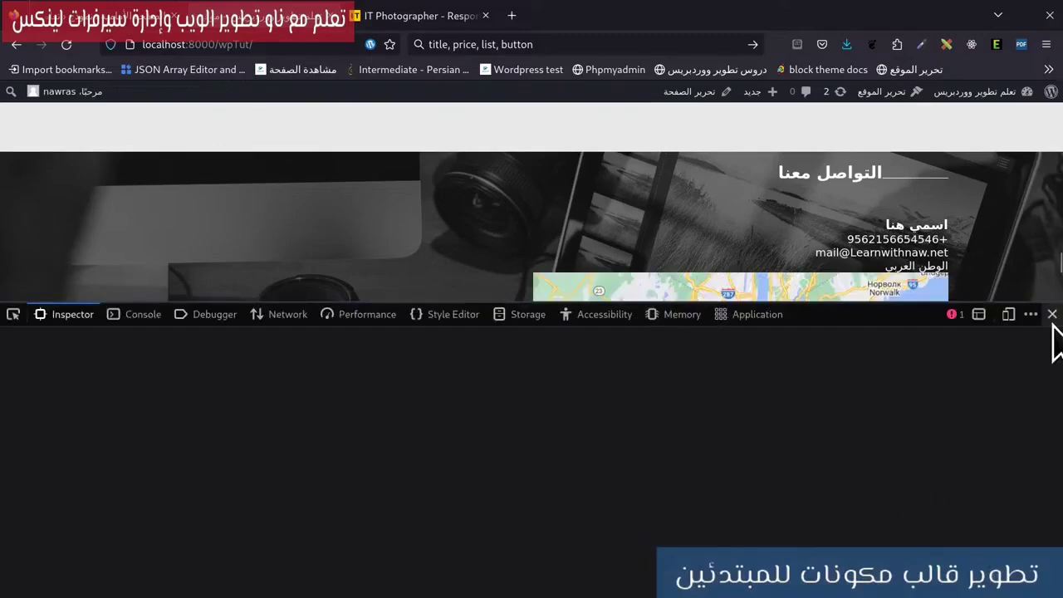
click(1052, 316)
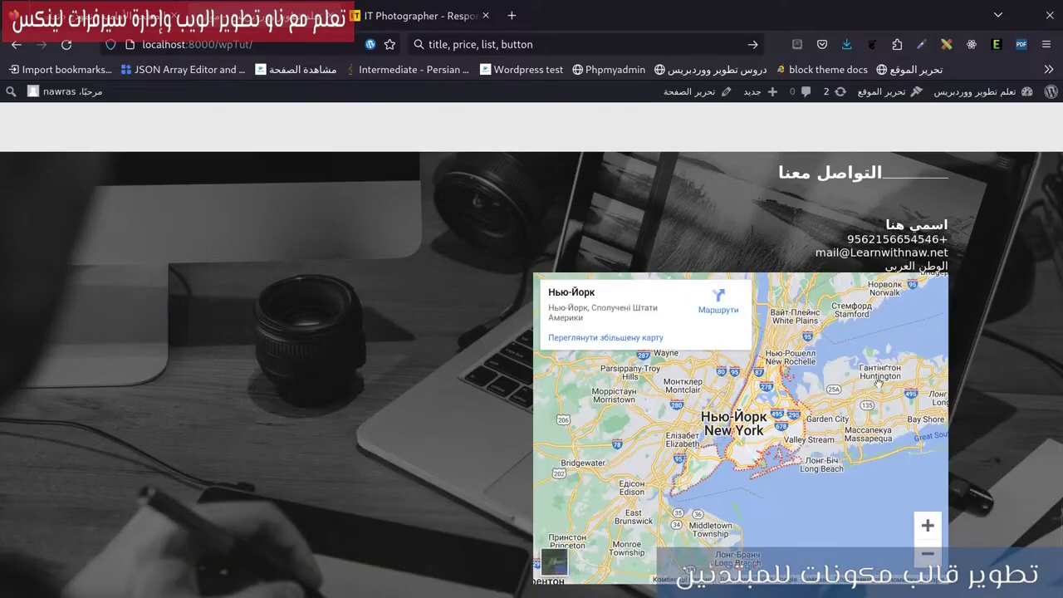
scroll(878, 382, up, 2)
scroll(763, 481, down, 2)
click(16, 44)
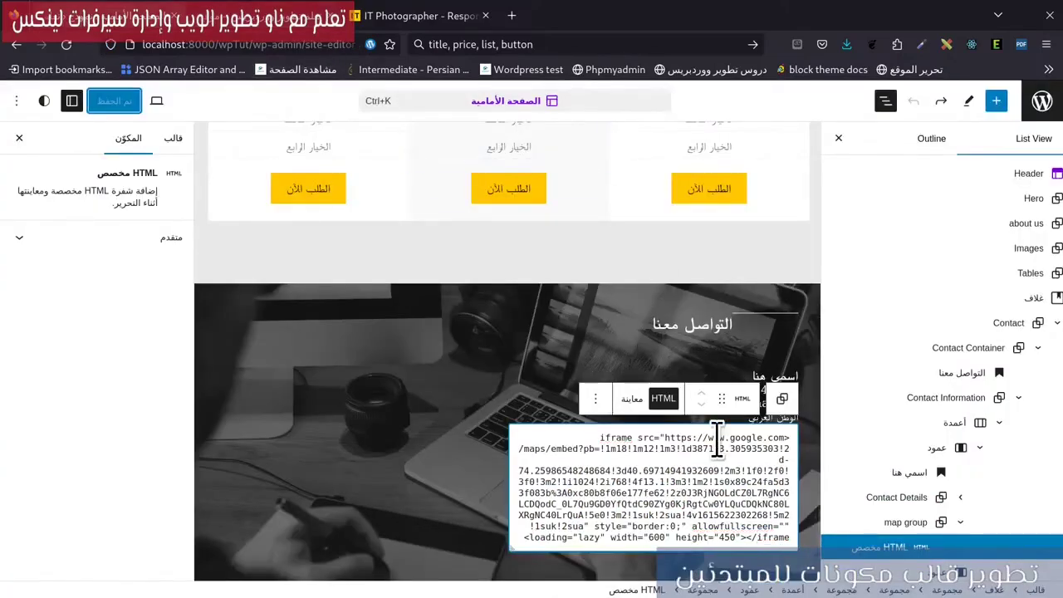
Toggle the List View, then shrink the reference site's developer panel.
click(885, 100)
click(882, 101)
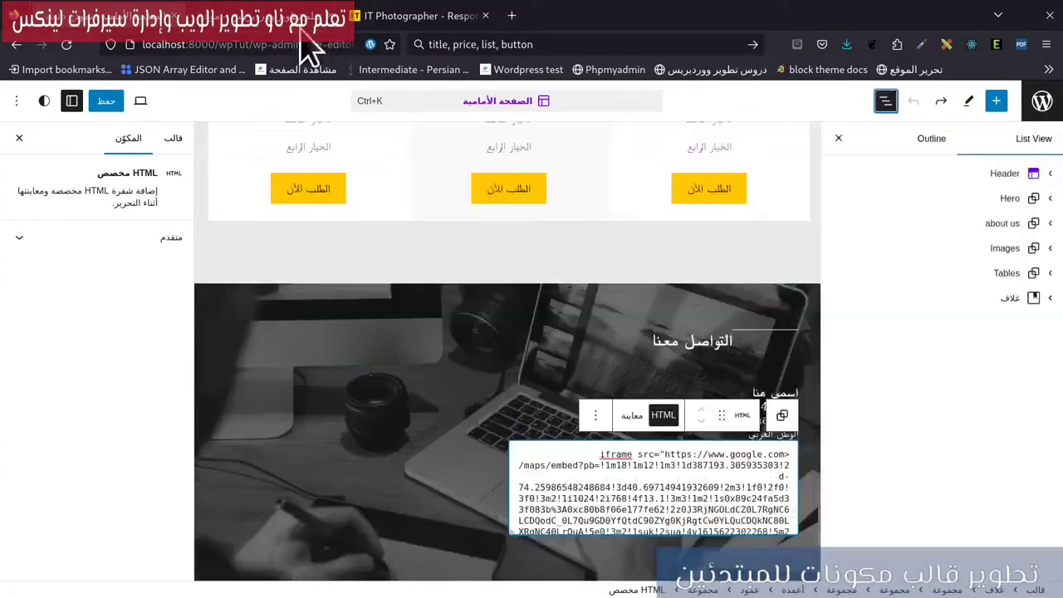
click(386, 18)
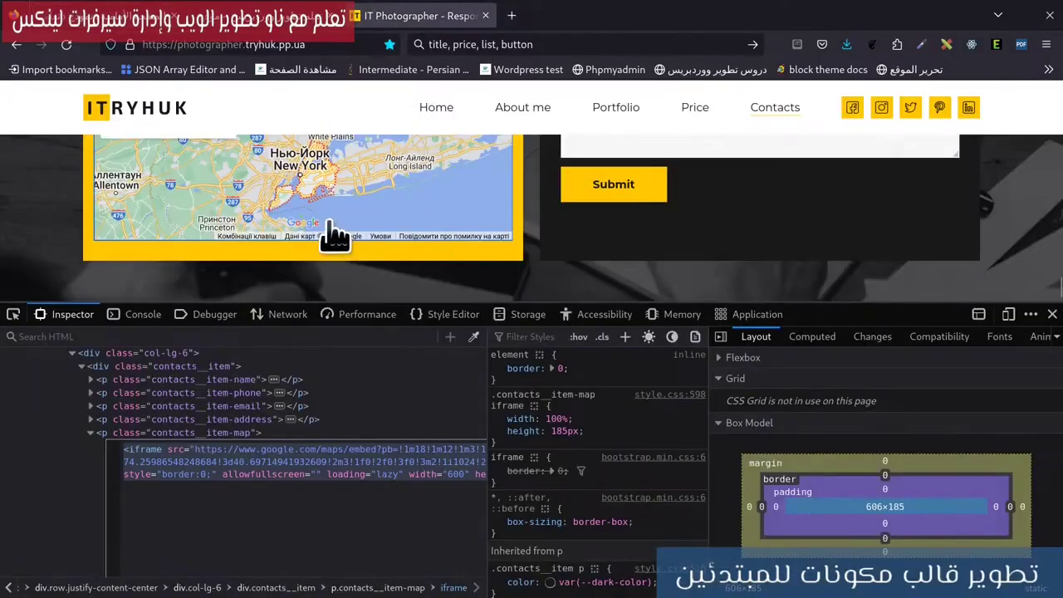
scroll(237, 237, up, 3)
drag(245, 304, 249, 419)
Inspect the reference contact name's style rules, then return to the WordPress site editor.
triple_click(226, 233)
right_click(229, 238)
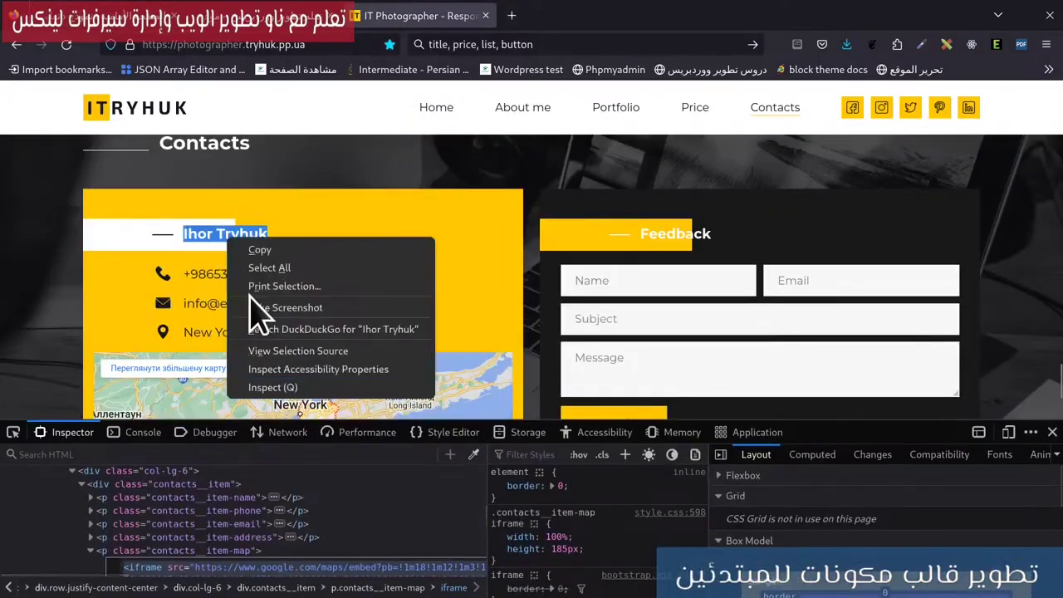
click(278, 387)
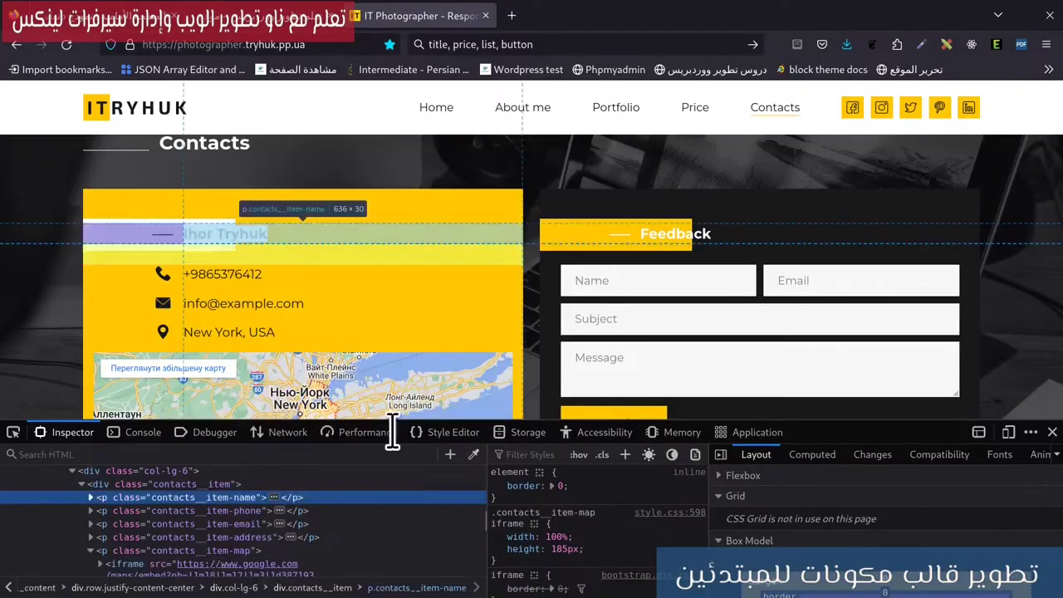
drag(668, 421, 573, 279)
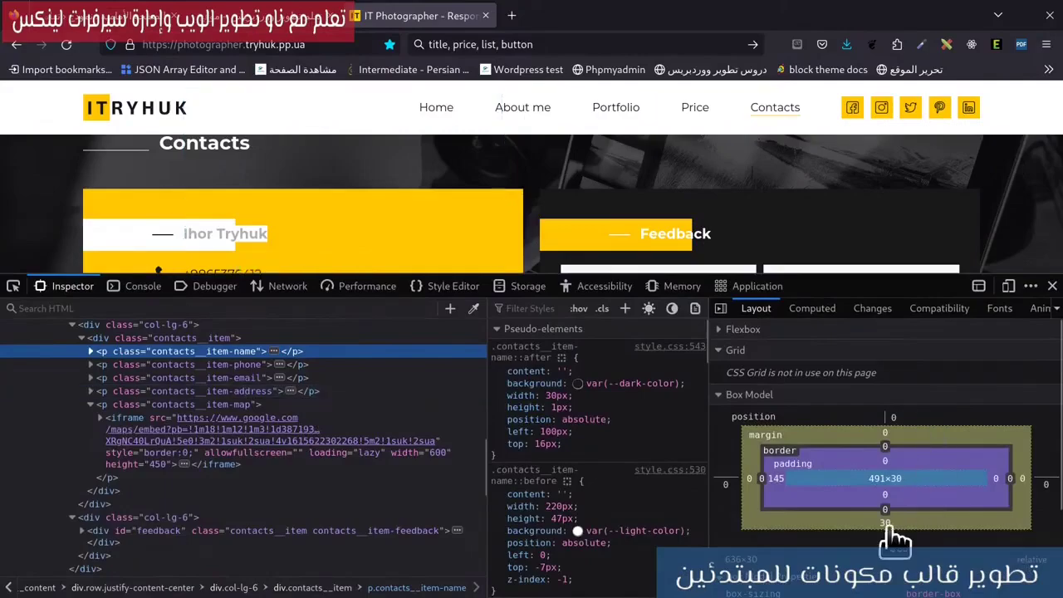
mouse_move(1, 2)
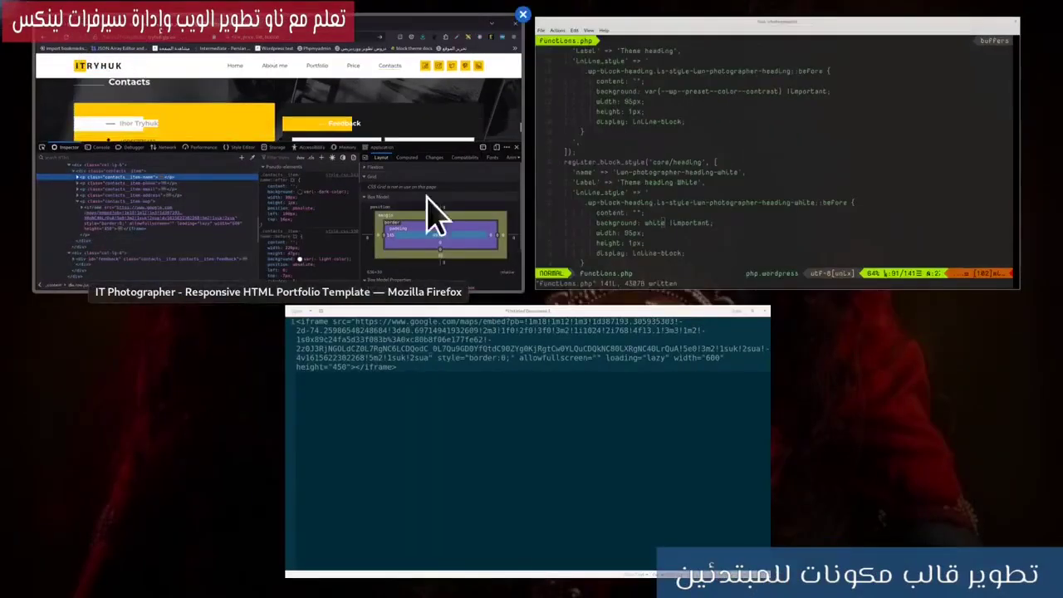
click(385, 199)
click(117, 17)
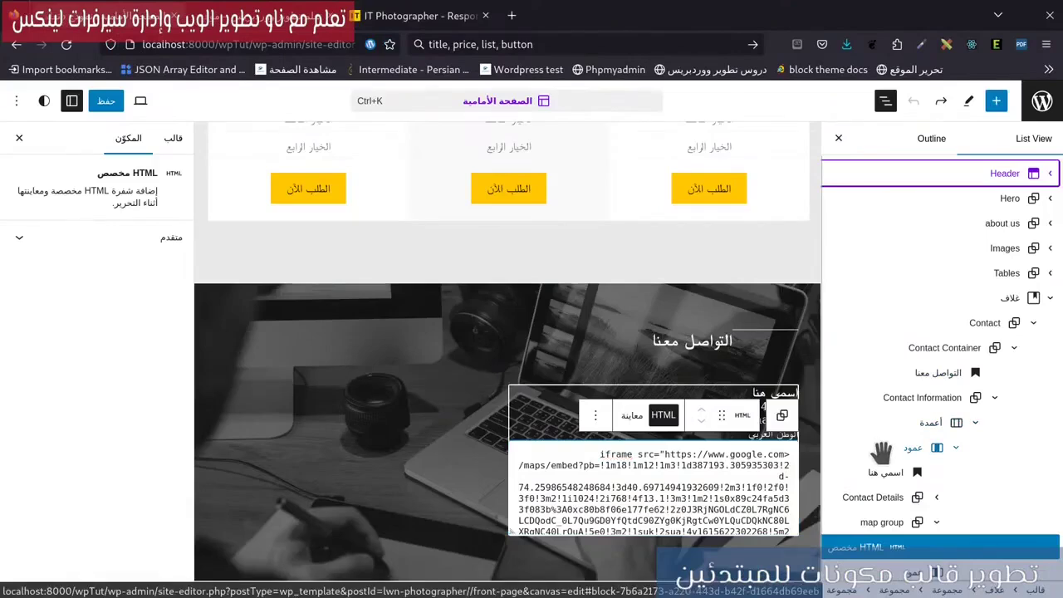
Set the contact column's block spacing to a custom 30 px.
click(913, 447)
click(48, 224)
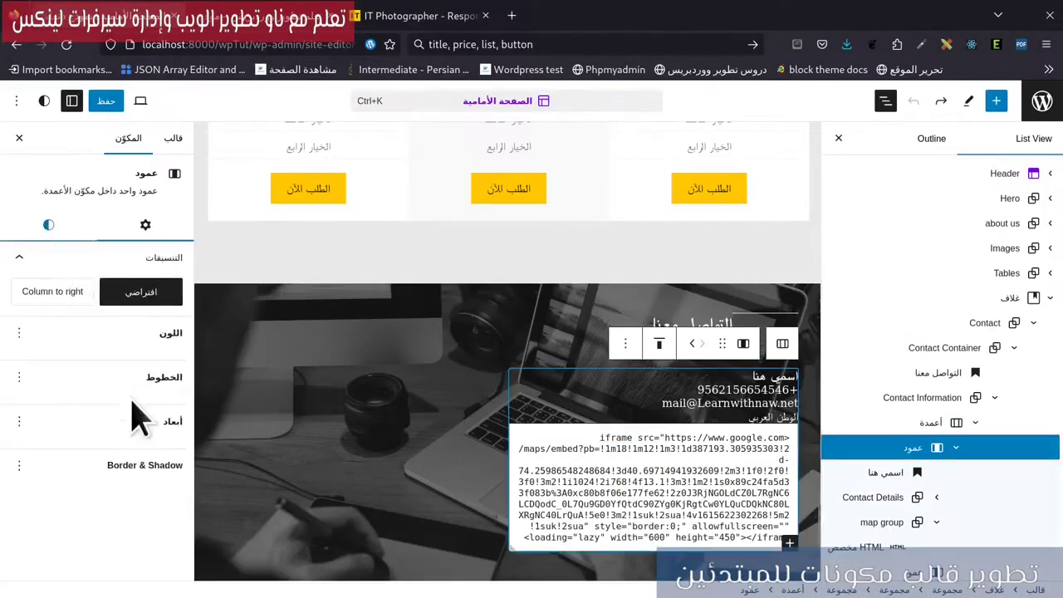
scroll(141, 415, down, 3)
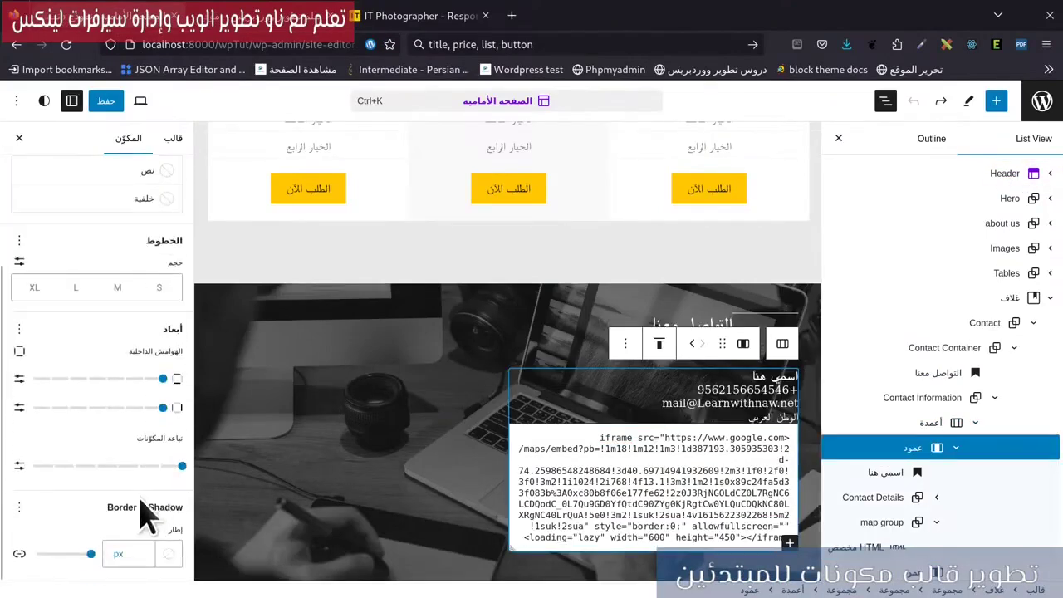
click(21, 466)
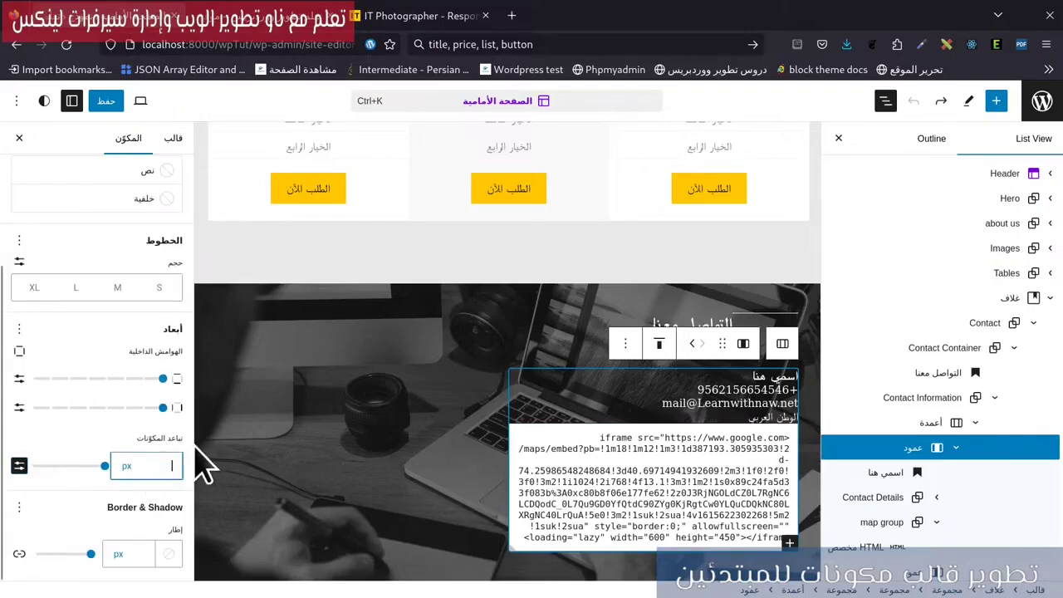
text(30)
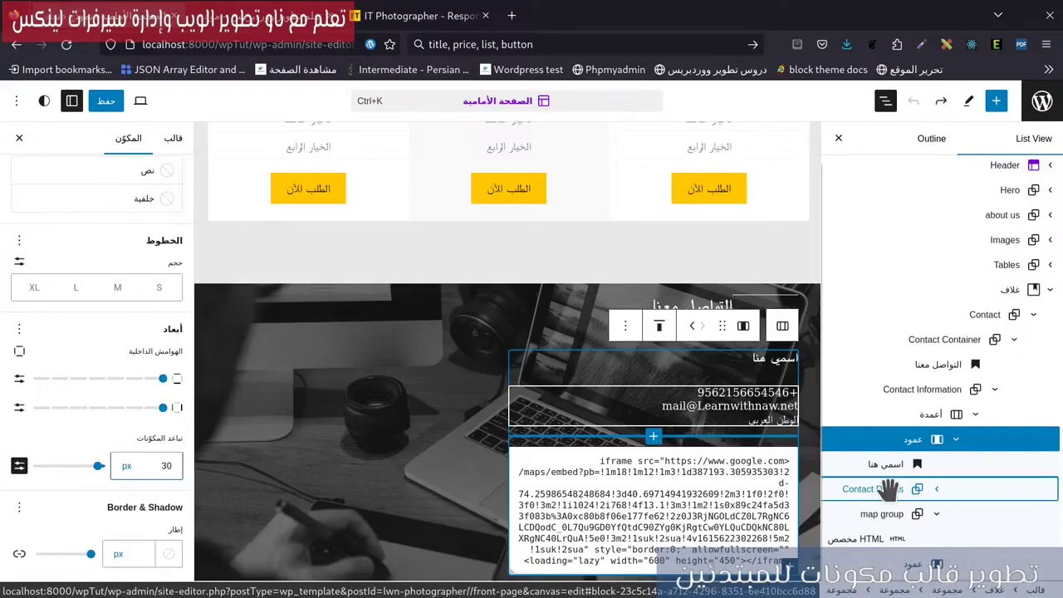
Give the Contact Details group custom block spacing and save the template.
click(888, 488)
click(53, 268)
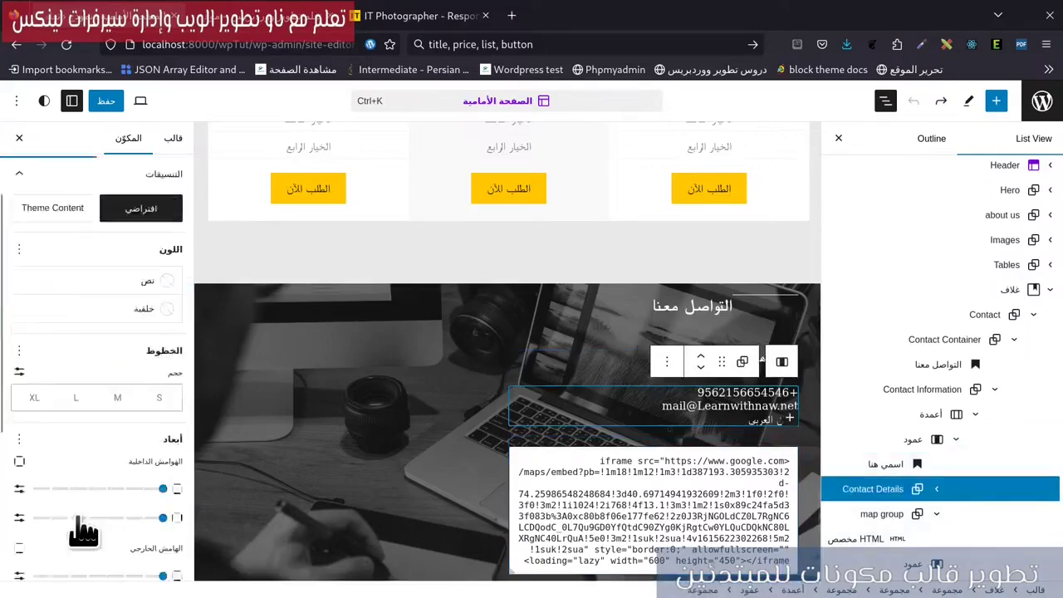
scroll(72, 509, down, 4)
click(19, 446)
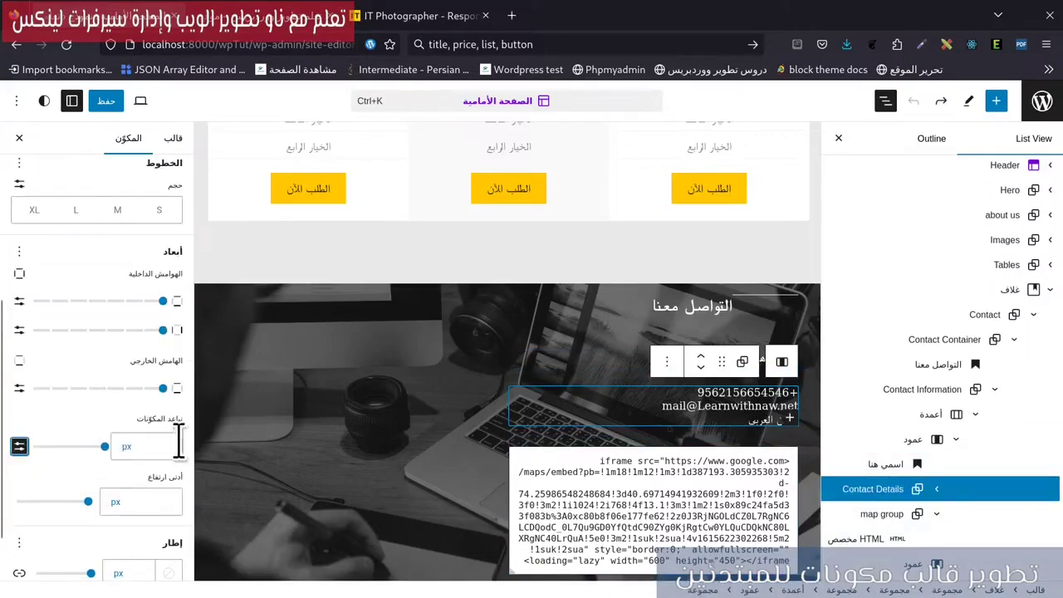
click(125, 112)
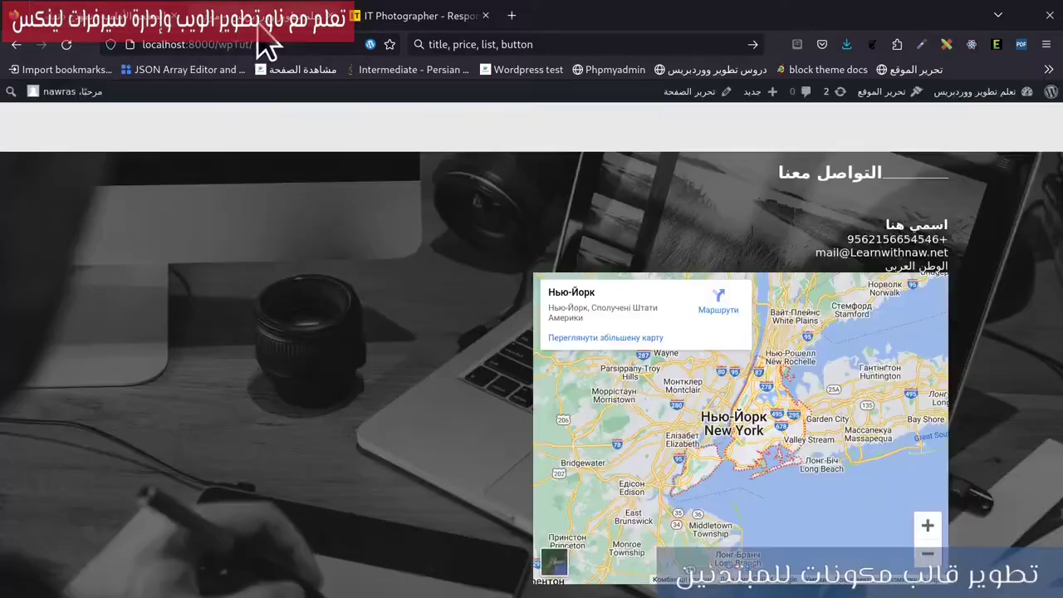
Compare the live contact section with the photographer reference page, then open the dashboard in a new tab.
scroll(949, 338, up, 2)
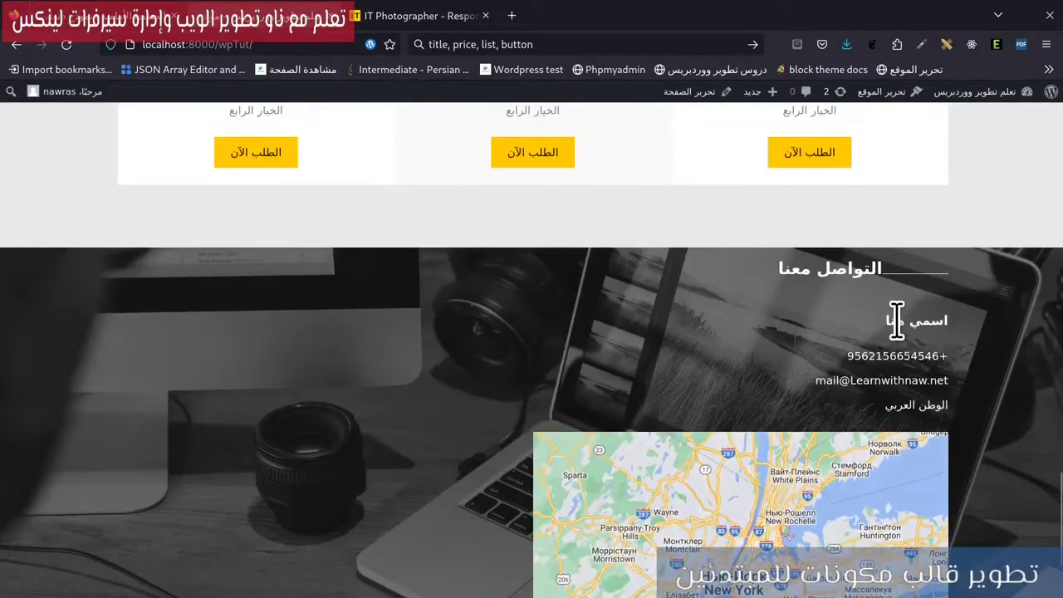
triple_click(858, 402)
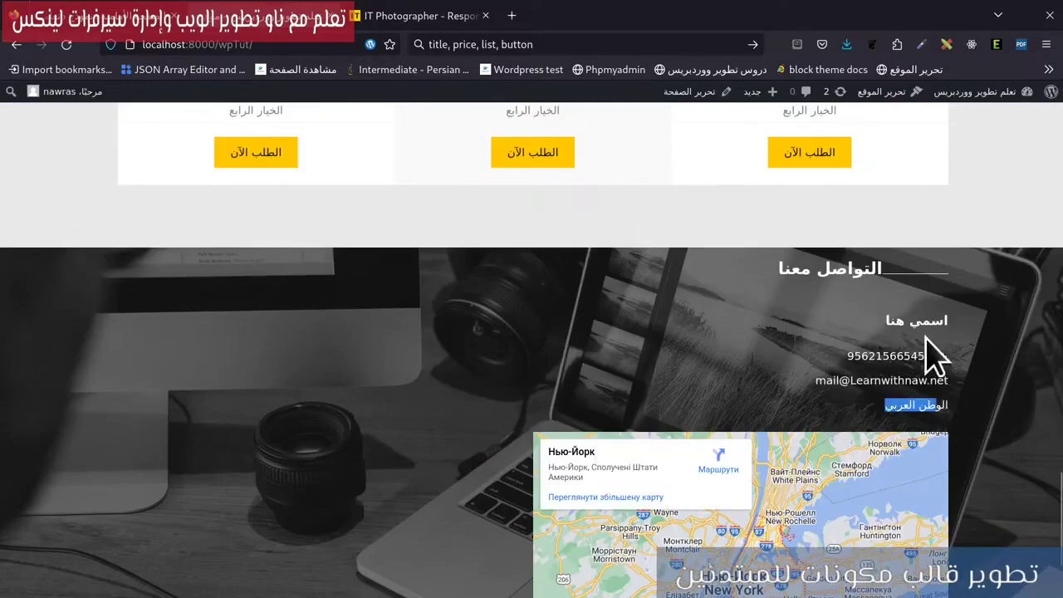
click(95, 22)
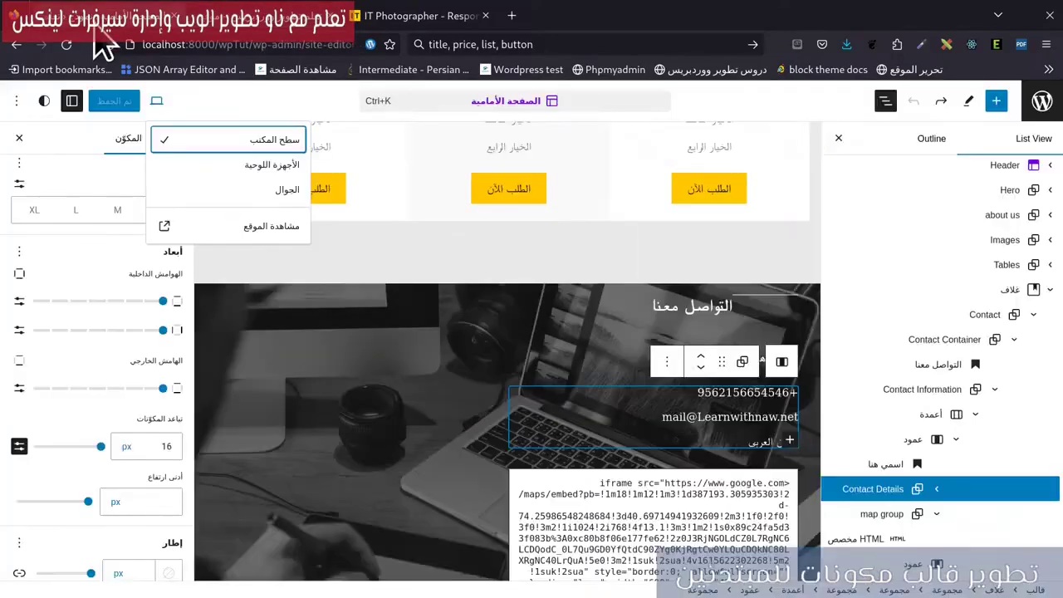
click(391, 16)
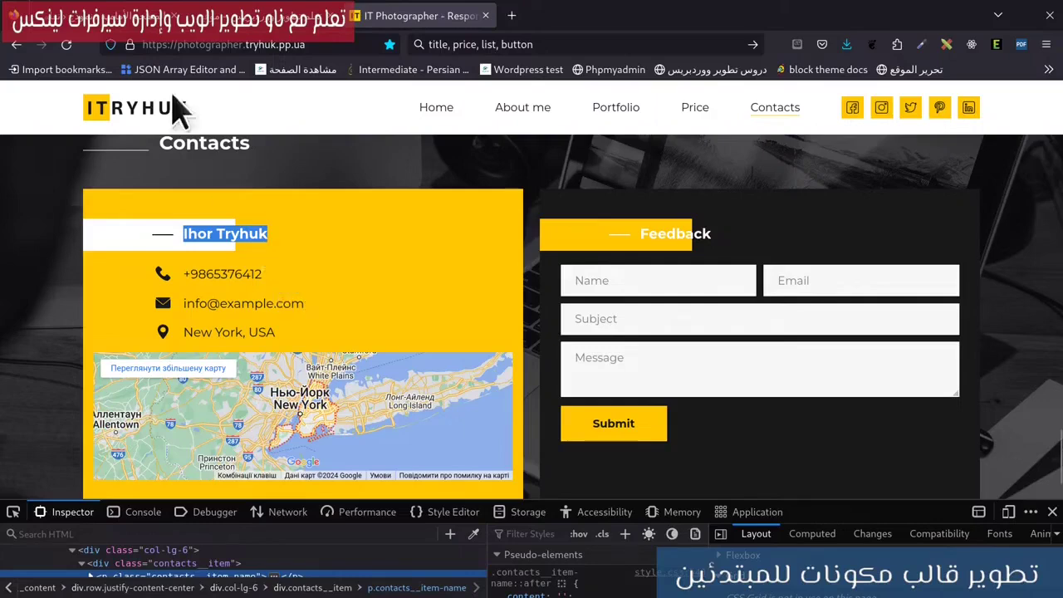
click(274, 15)
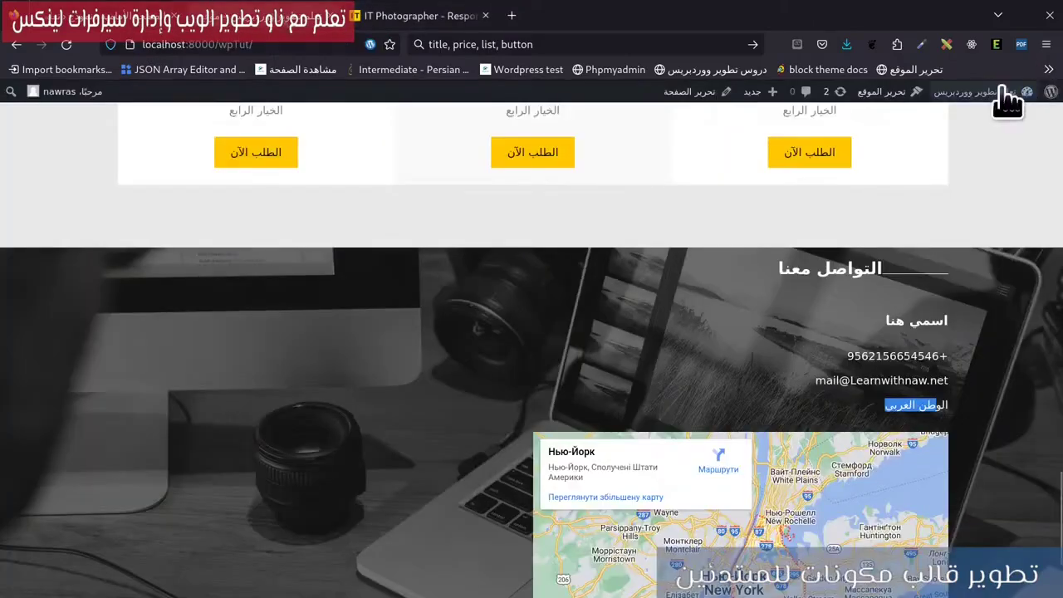
drag(988, 91, 604, 25)
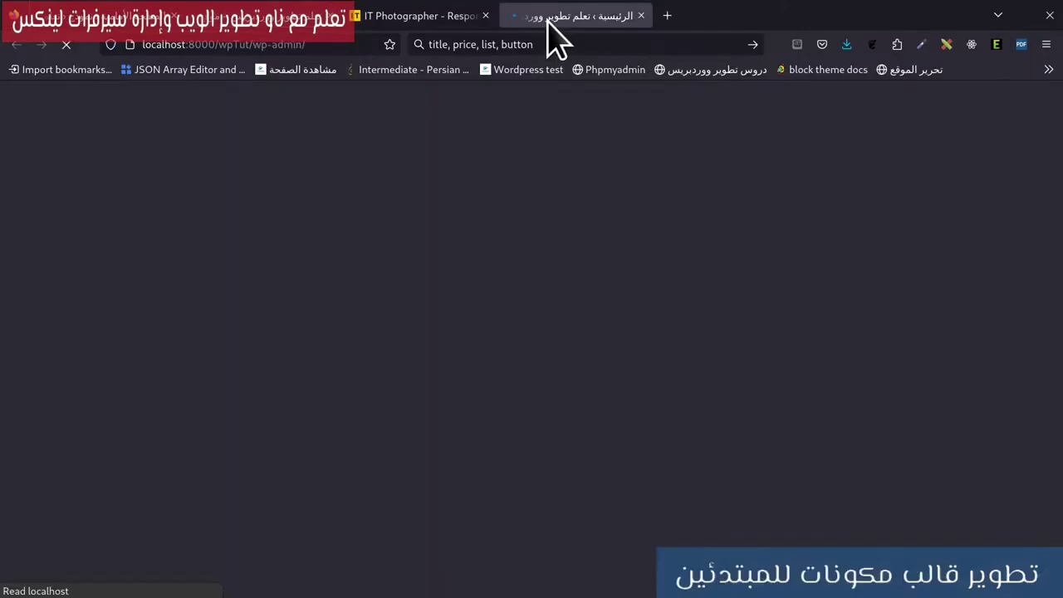
Browse the Installed Plugins list for the LWN plugins and open a new blank tab.
scroll(806, 320, down, 2)
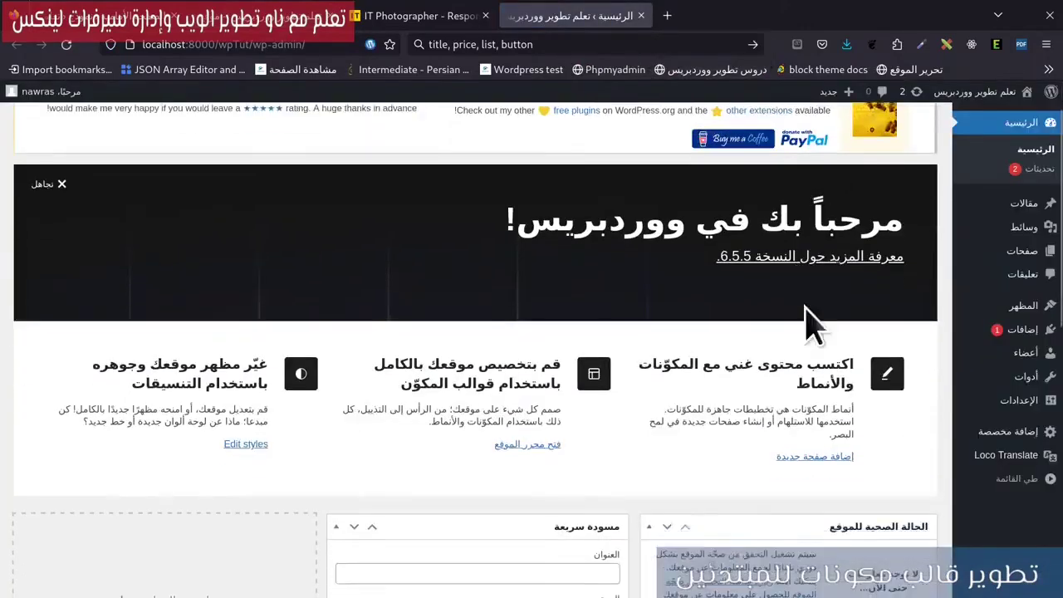
scroll(764, 315, up, 2)
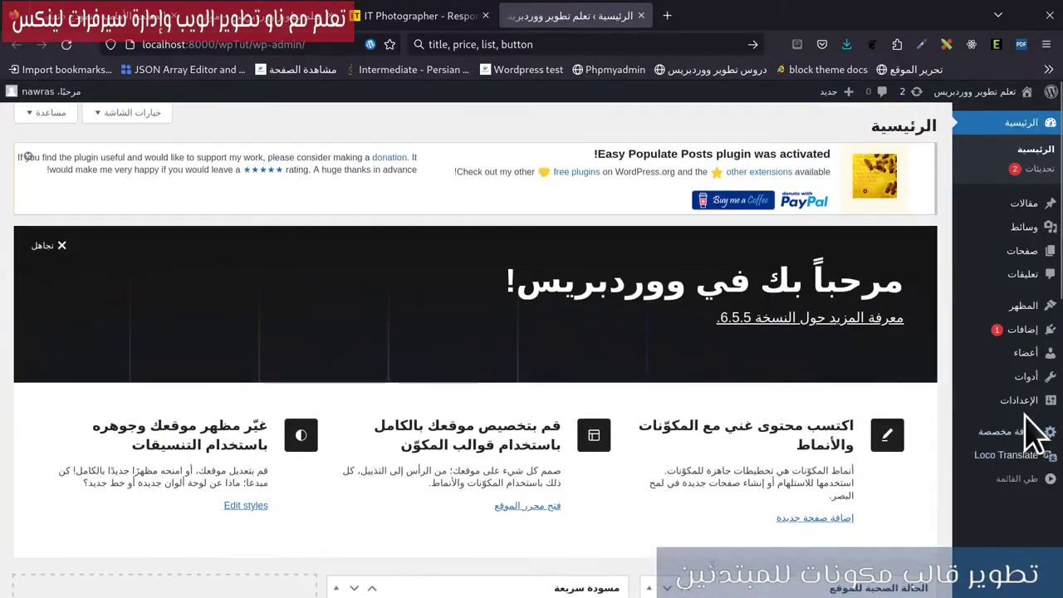
mouse_move(1034, 408)
mouse_move(1020, 330)
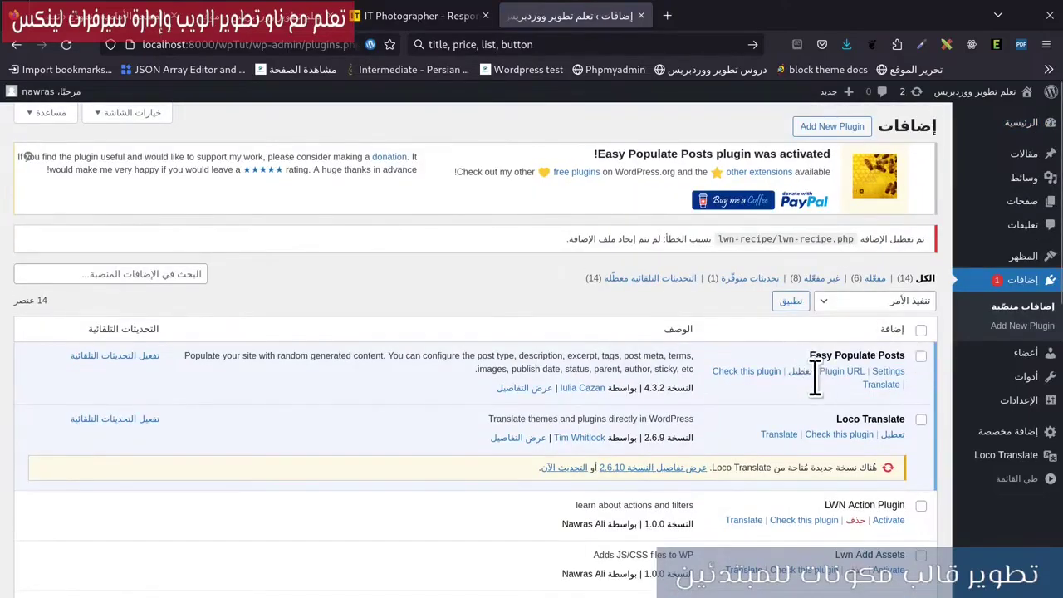
scroll(818, 397, down, 5)
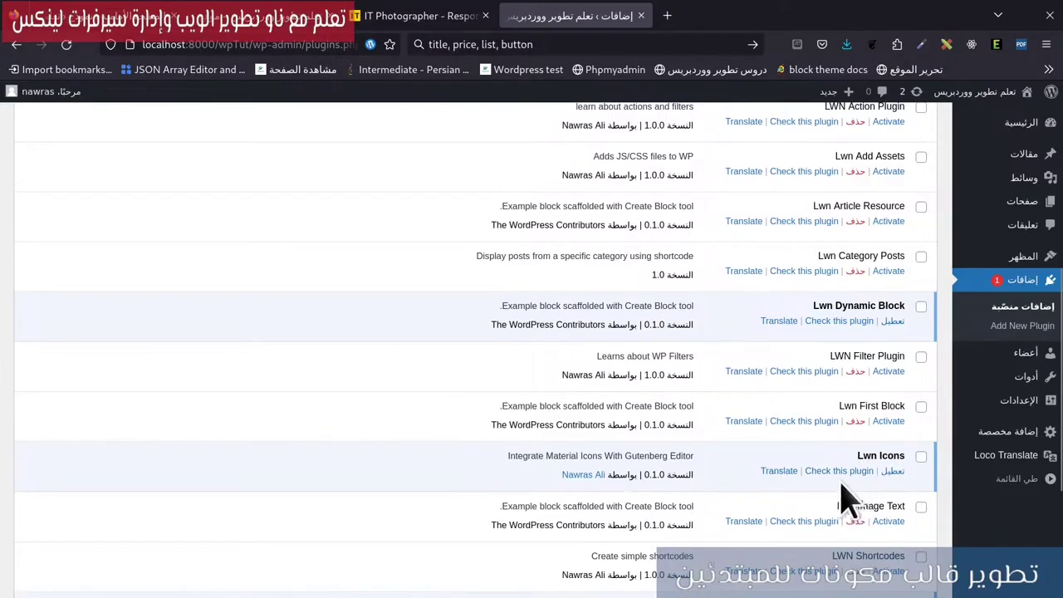
click(667, 15)
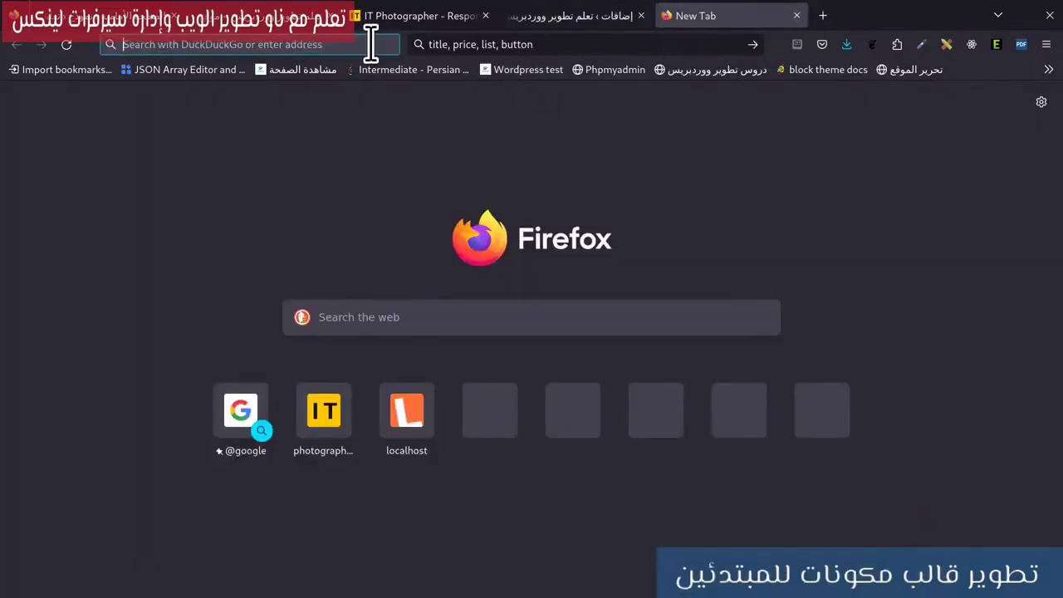
Go to the GitHub profile, open lwn-icons, and download it as lwn-icons-main.zip.
text(https://github.com/nawras92)
key(Return)
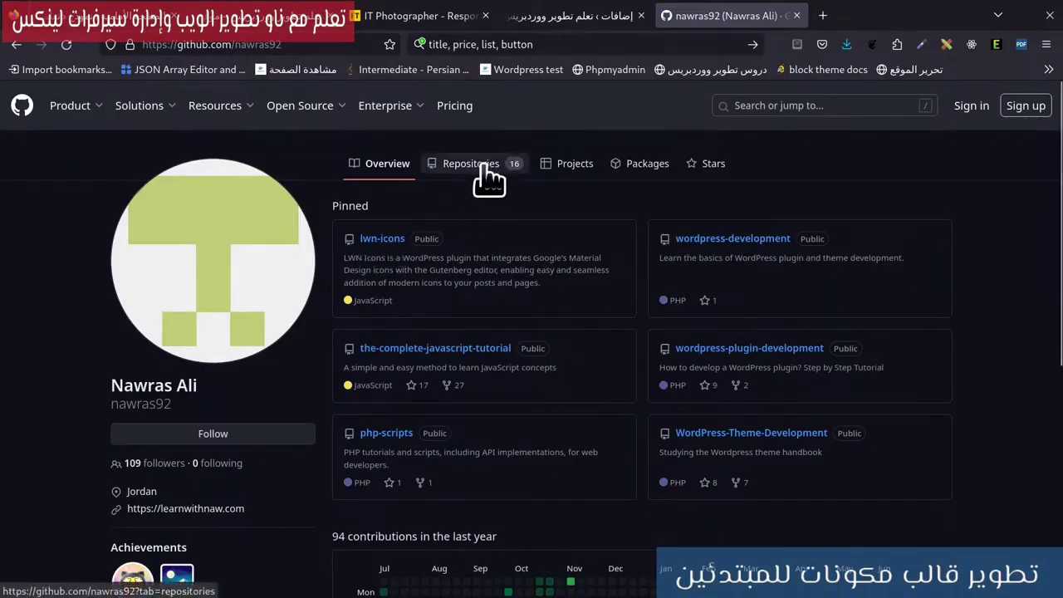
click(380, 239)
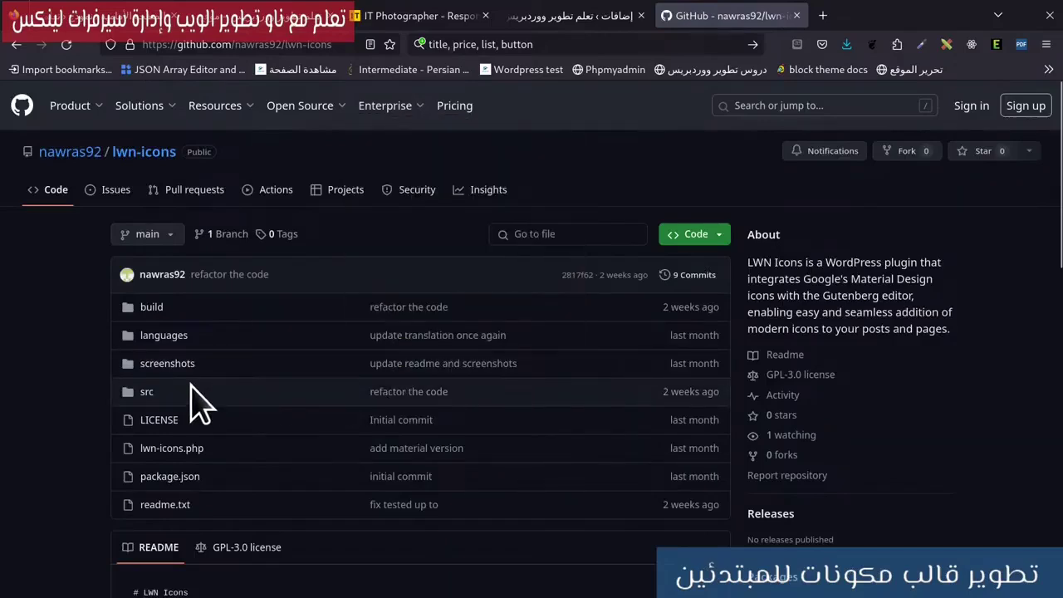
scroll(200, 402, down, 5)
scroll(266, 477, up, 2)
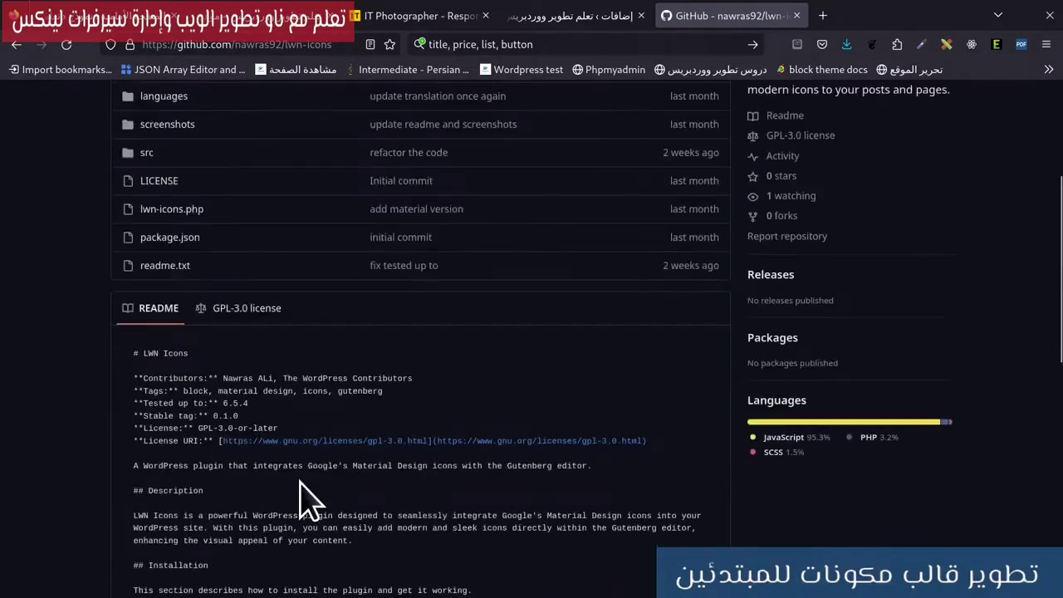
scroll(299, 499, up, 3)
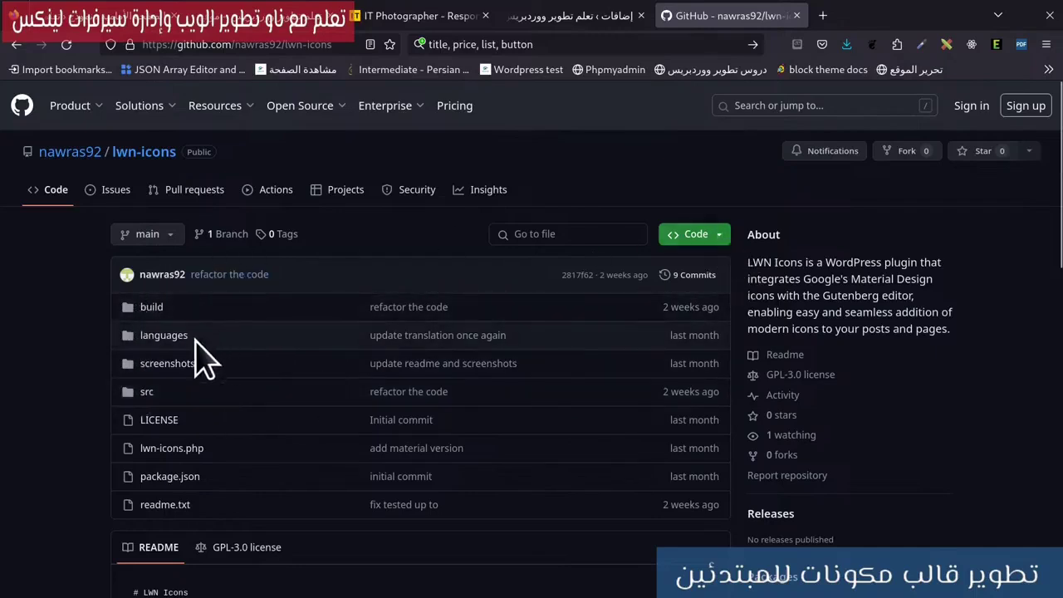
click(721, 236)
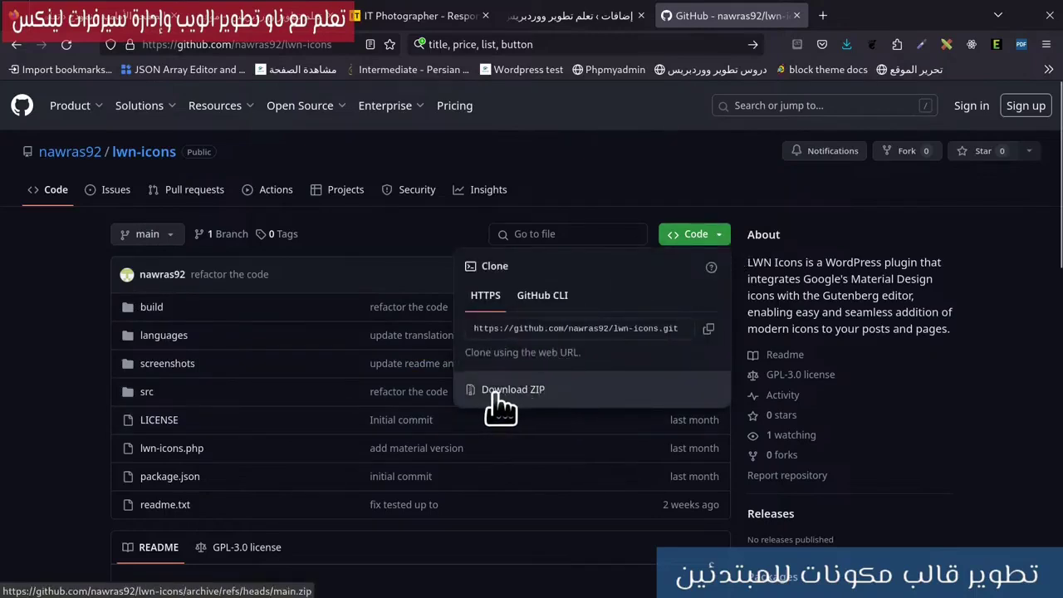
click(537, 397)
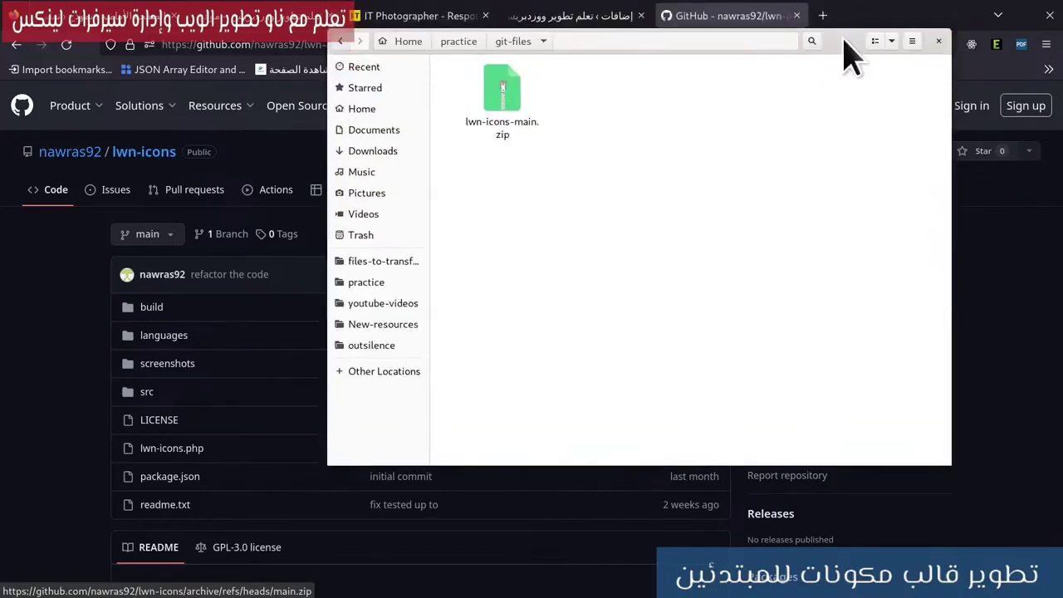
Extract lwn-icons-main.zip into its folder and open the extracted lwn-icons-main folder.
double_click(847, 52)
right_click(190, 85)
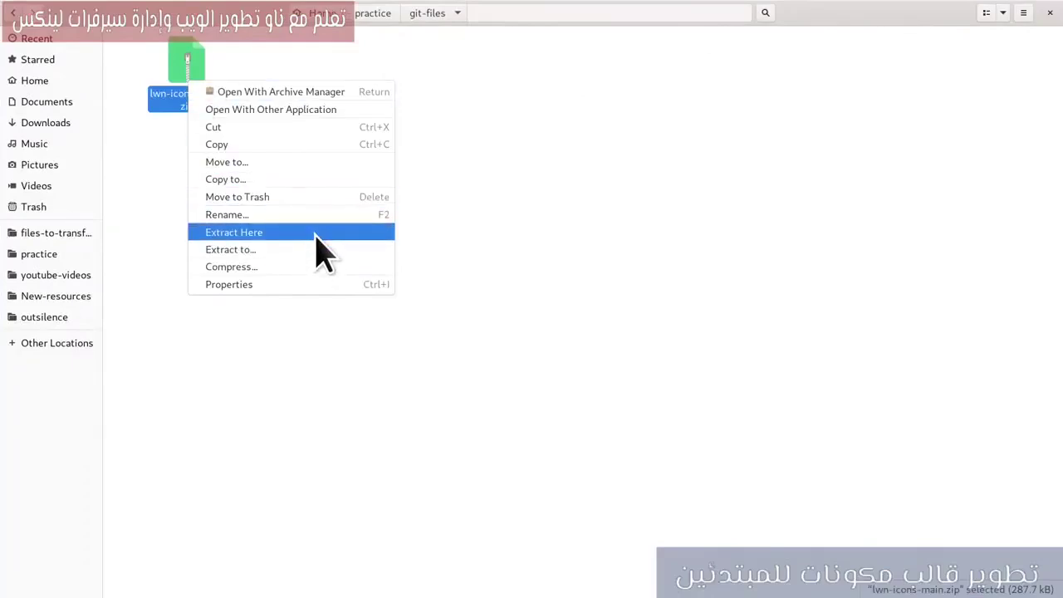
click(316, 232)
double_click(192, 104)
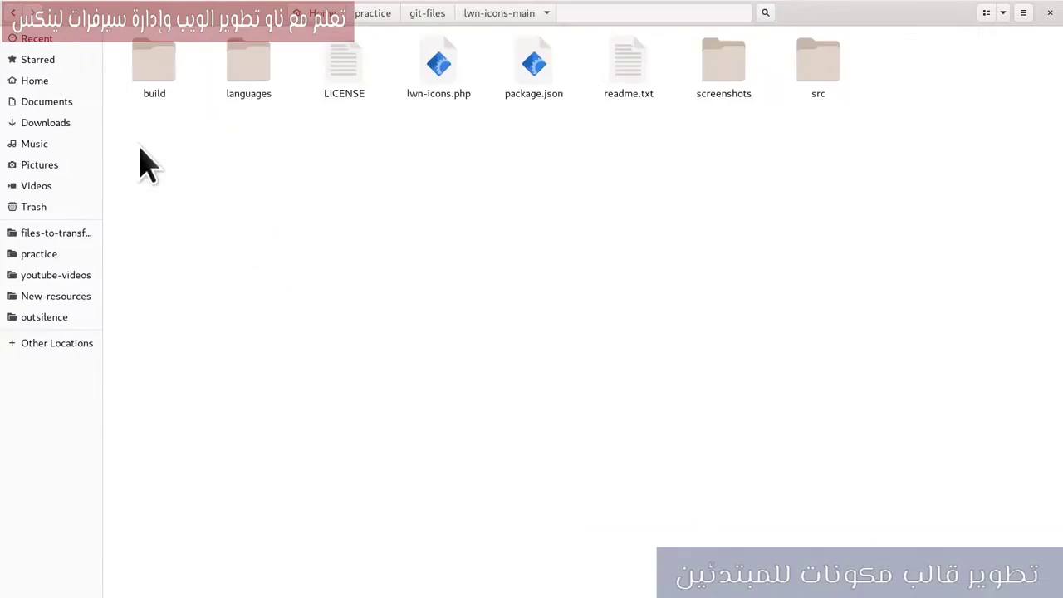
Compress all eight extracted items into a new archive named lwn-icons.zip.
drag(138, 147, 826, 52)
right_click(825, 52)
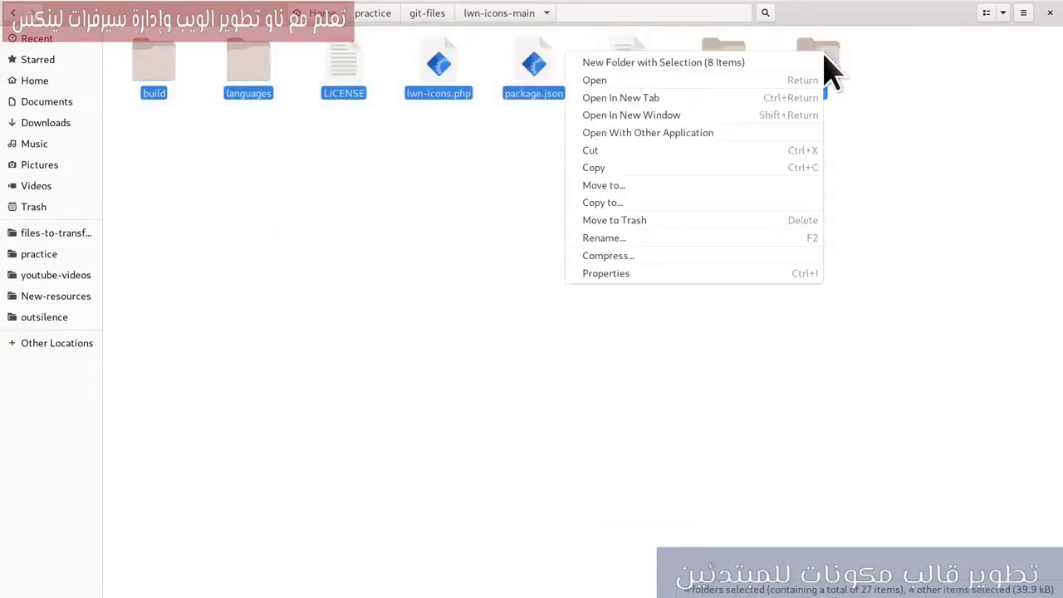
click(615, 254)
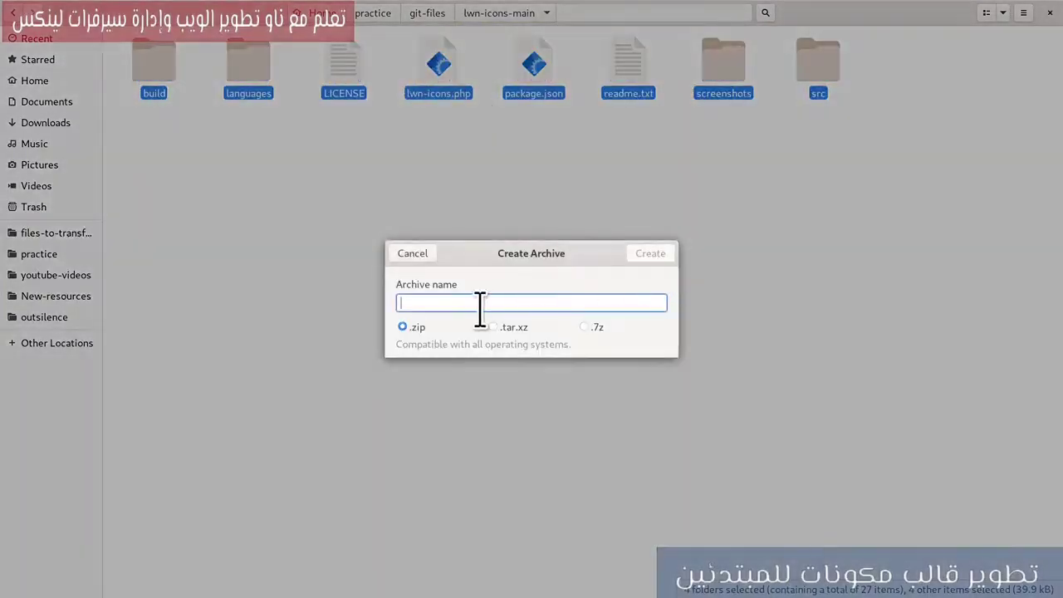
text(lwn-icons)
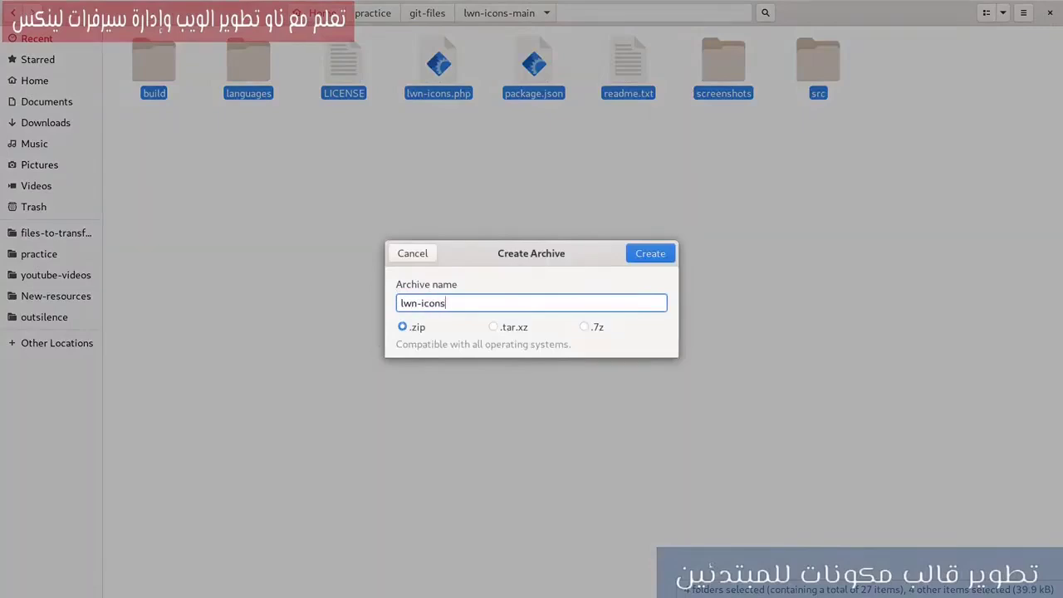
key(Return)
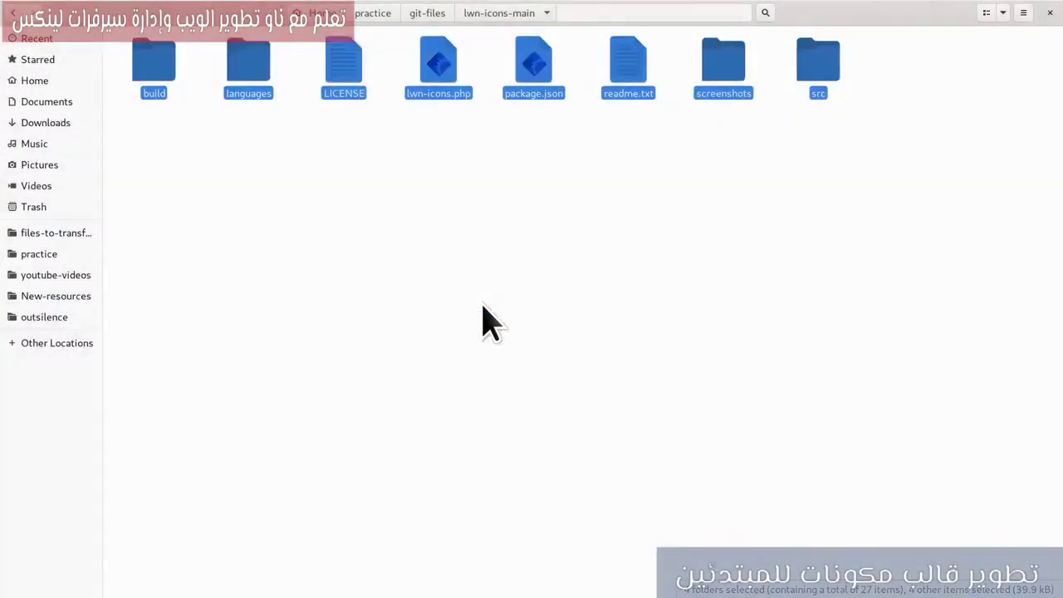
click(515, 79)
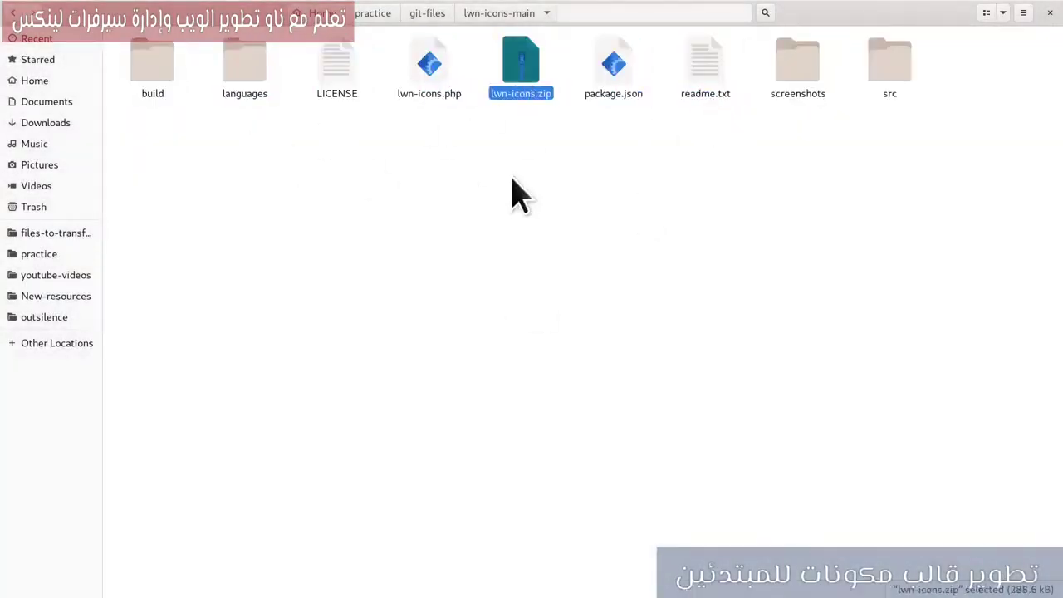
mouse_move(1, 1)
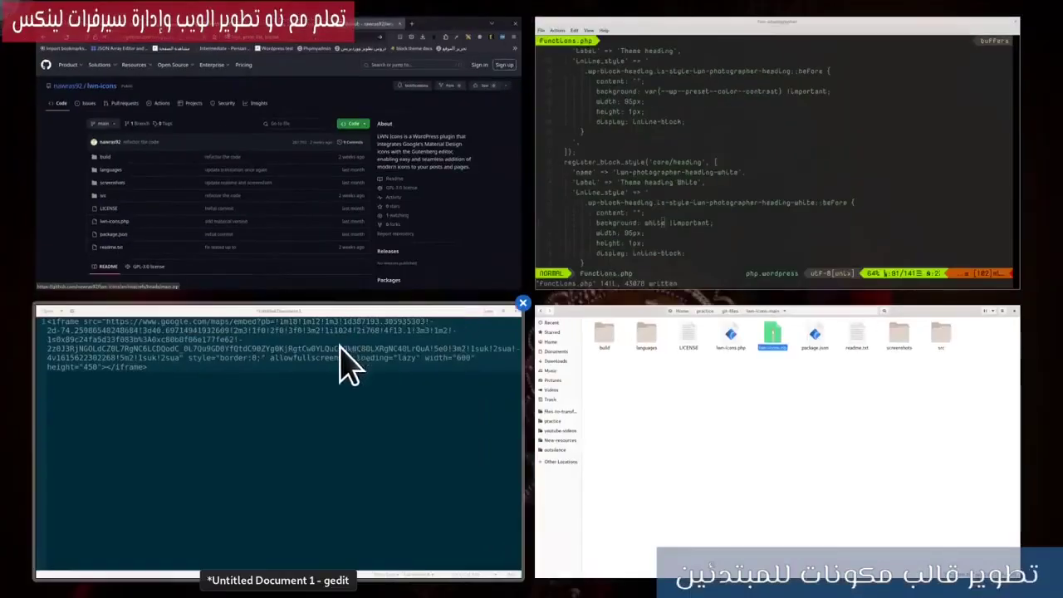
click(321, 213)
click(589, 24)
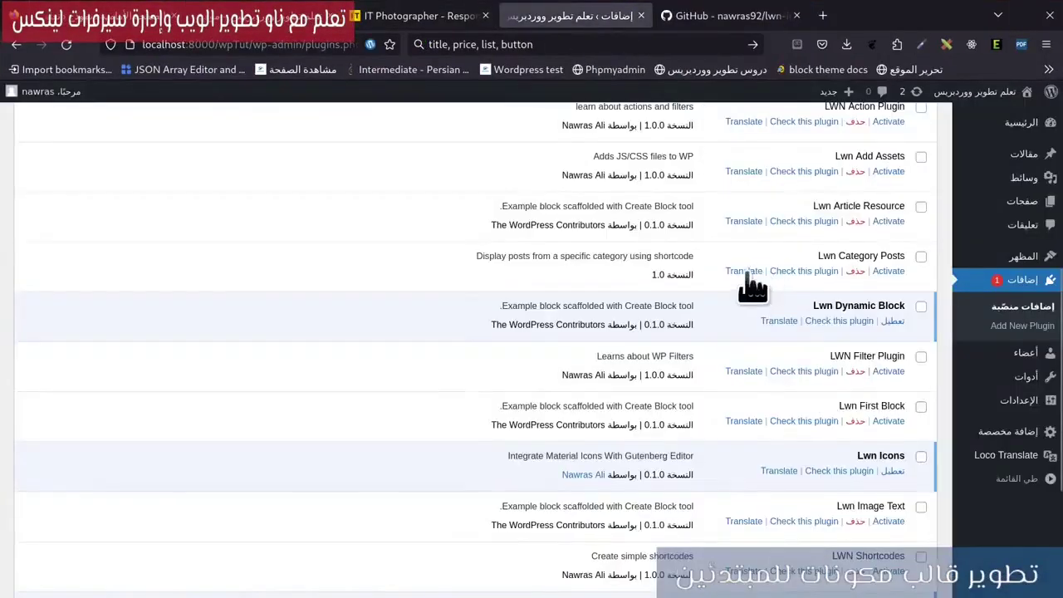
scroll(752, 282, up, 5)
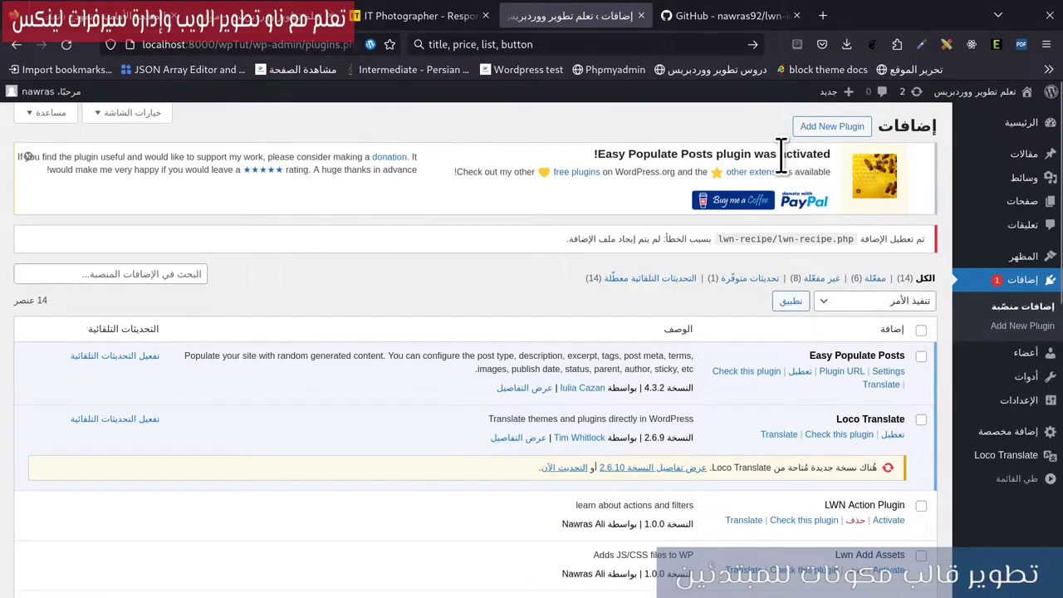
click(789, 325)
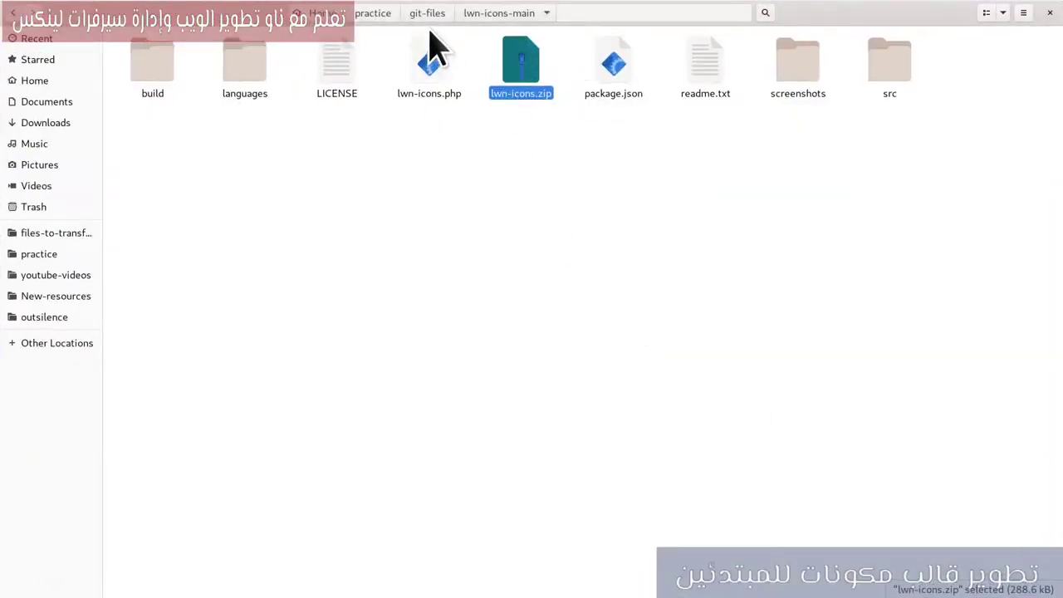
click(451, 213)
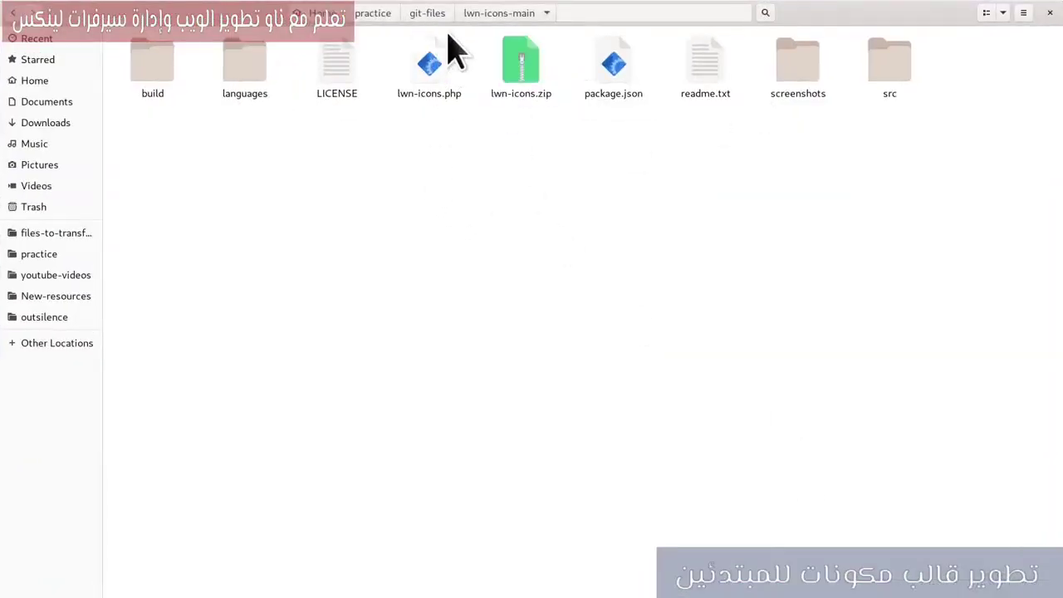
click(428, 14)
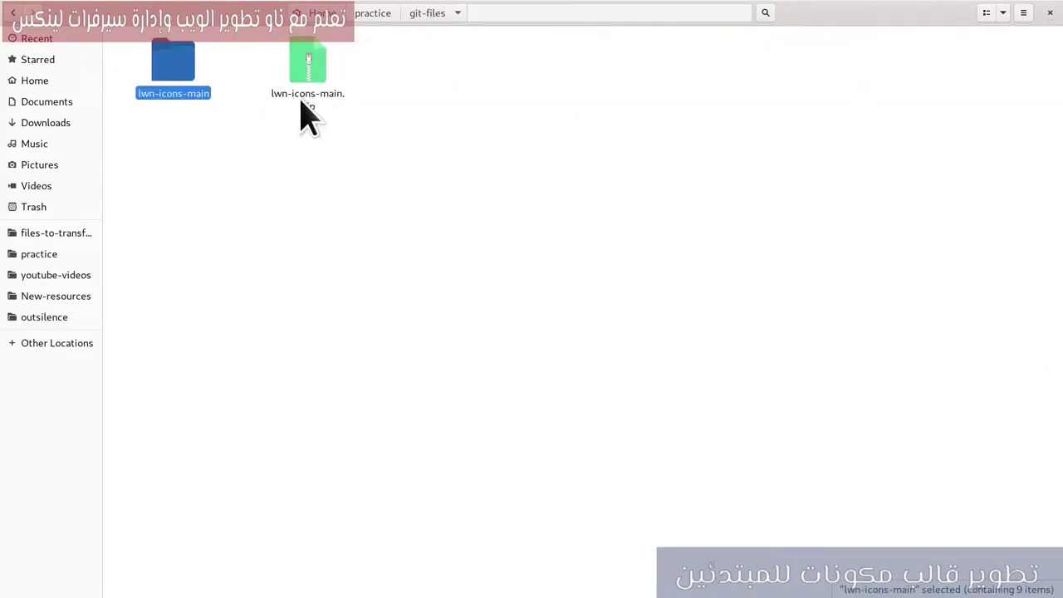
double_click(190, 98)
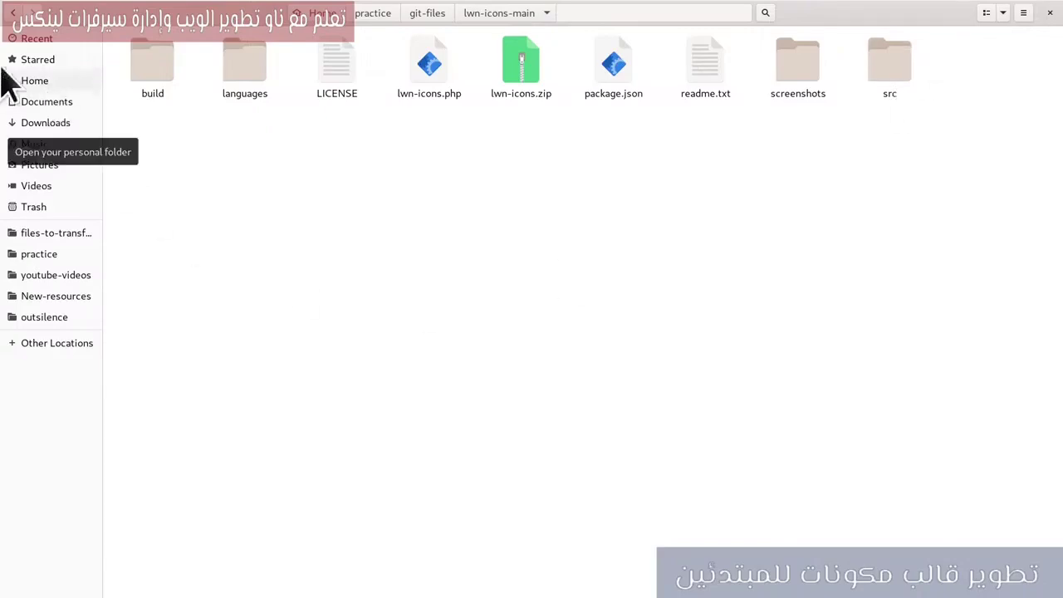
mouse_move(0, 0)
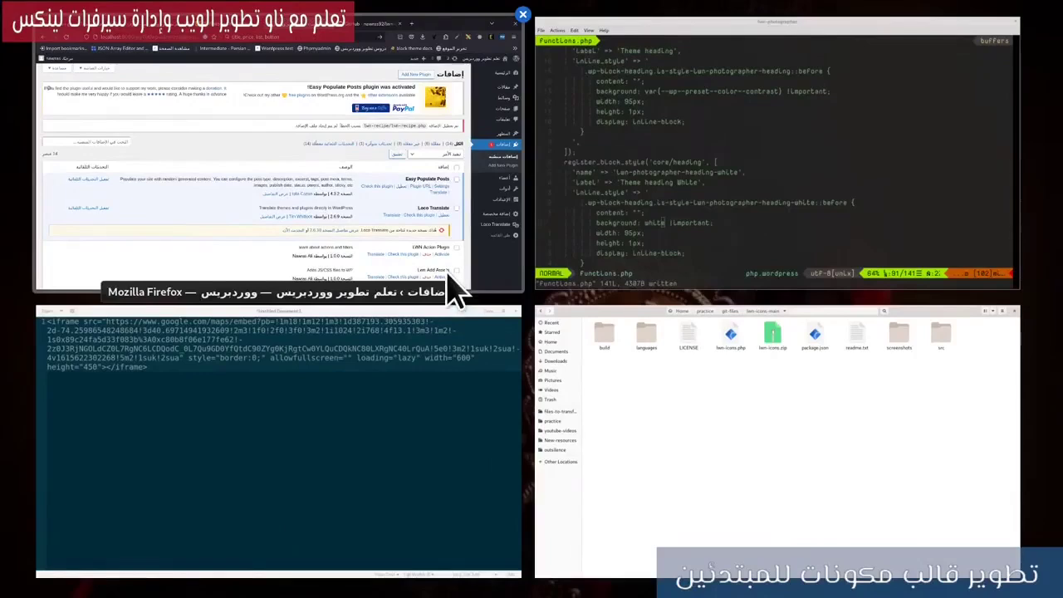
click(776, 440)
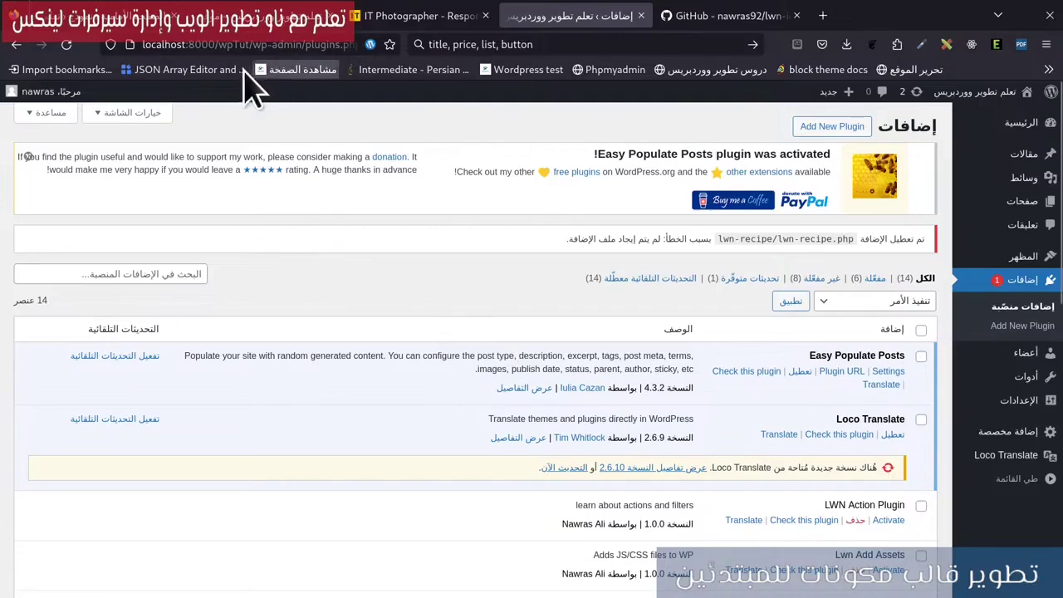
Switch to the first browser tab showing the live site's contact section and map.
click(248, 16)
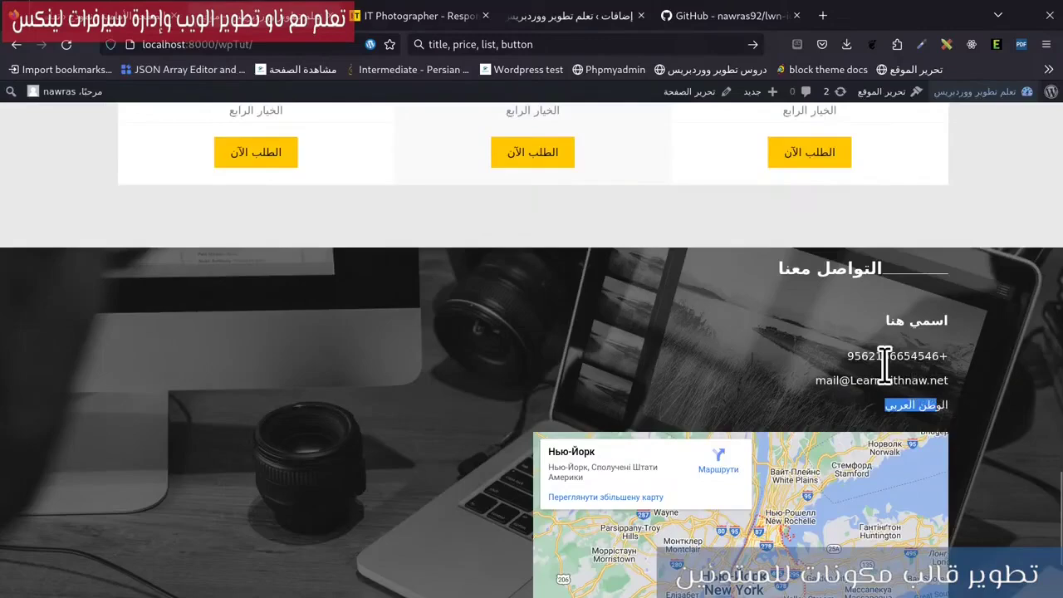
In List View under Contact Details > Contact Info, add an empty block after the phone-number paragraph.
click(85, 25)
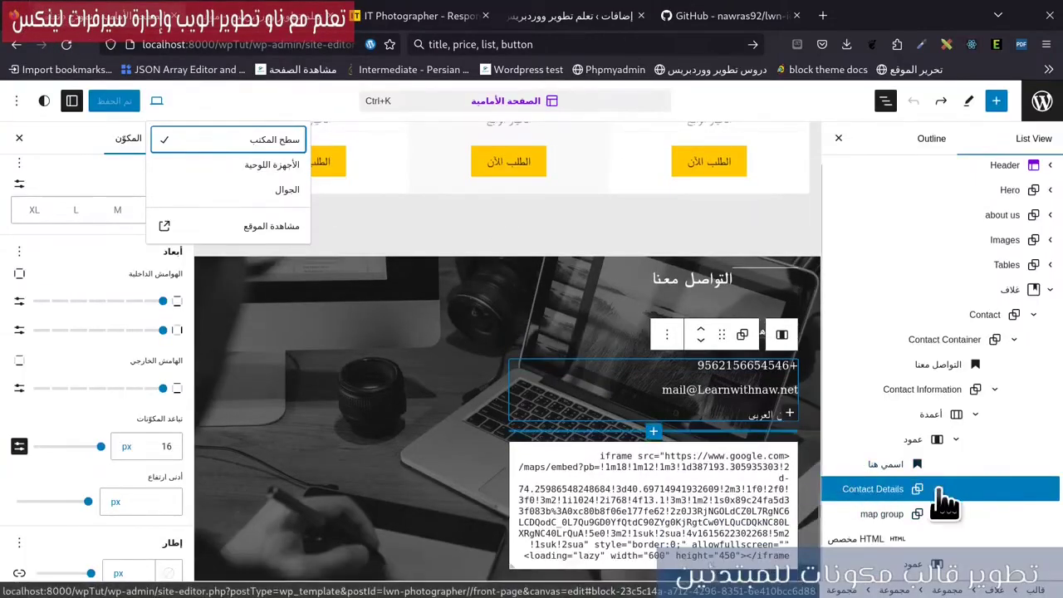
click(942, 488)
click(940, 489)
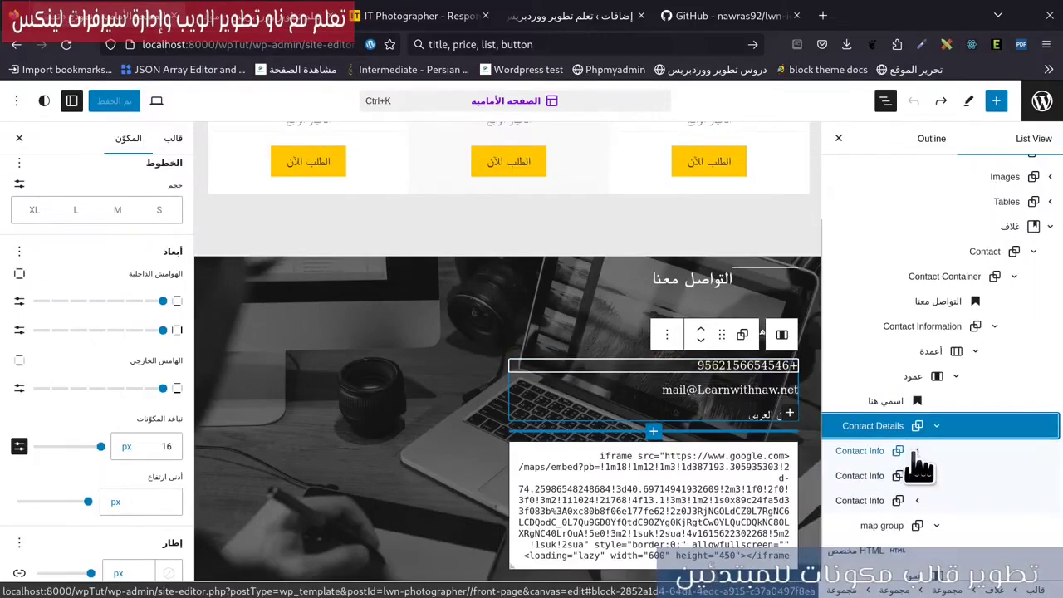
click(916, 451)
click(880, 478)
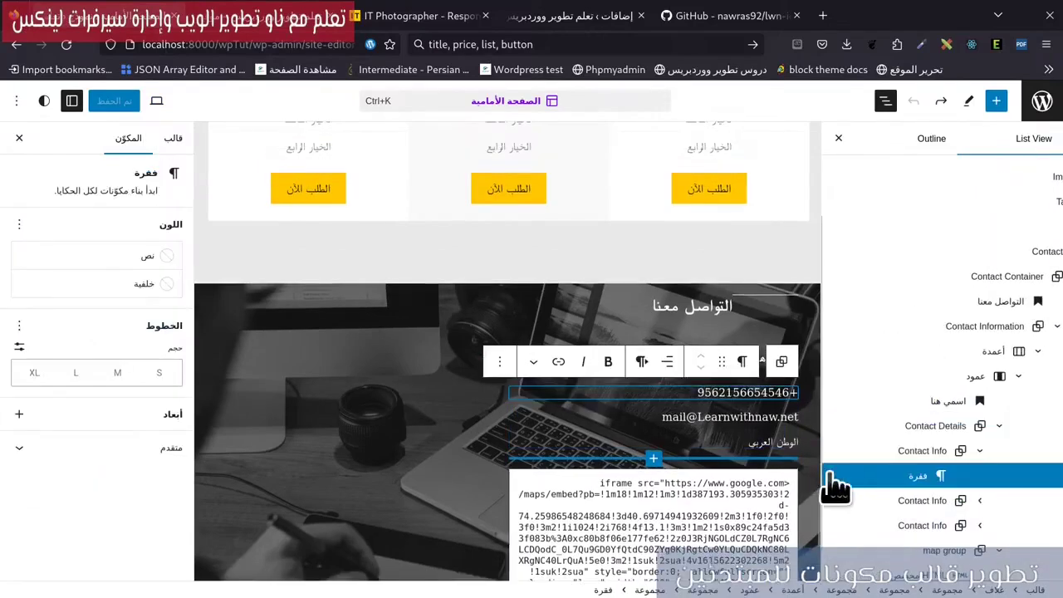
click(832, 476)
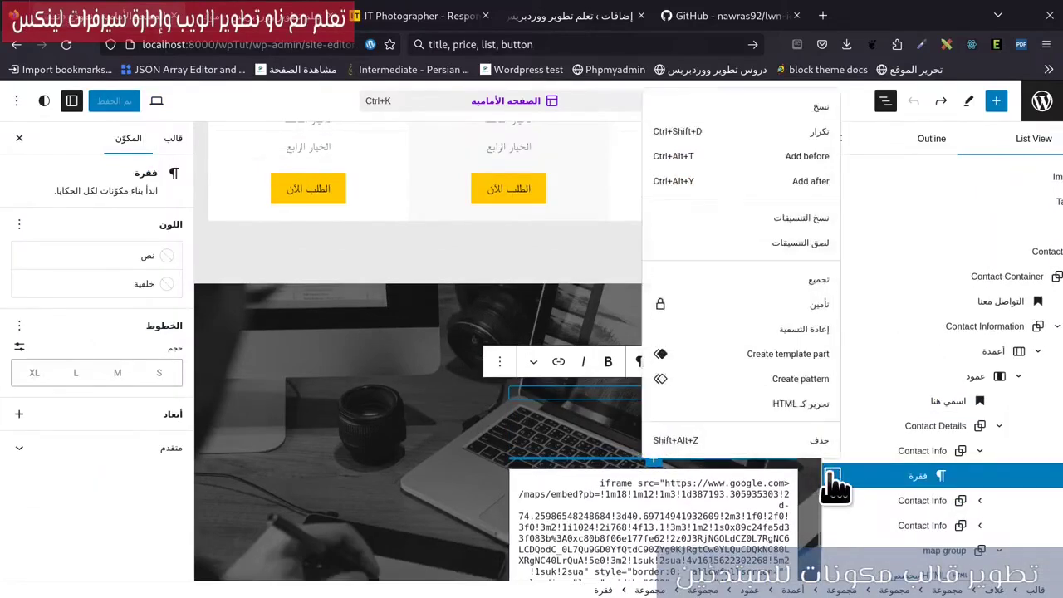
click(802, 184)
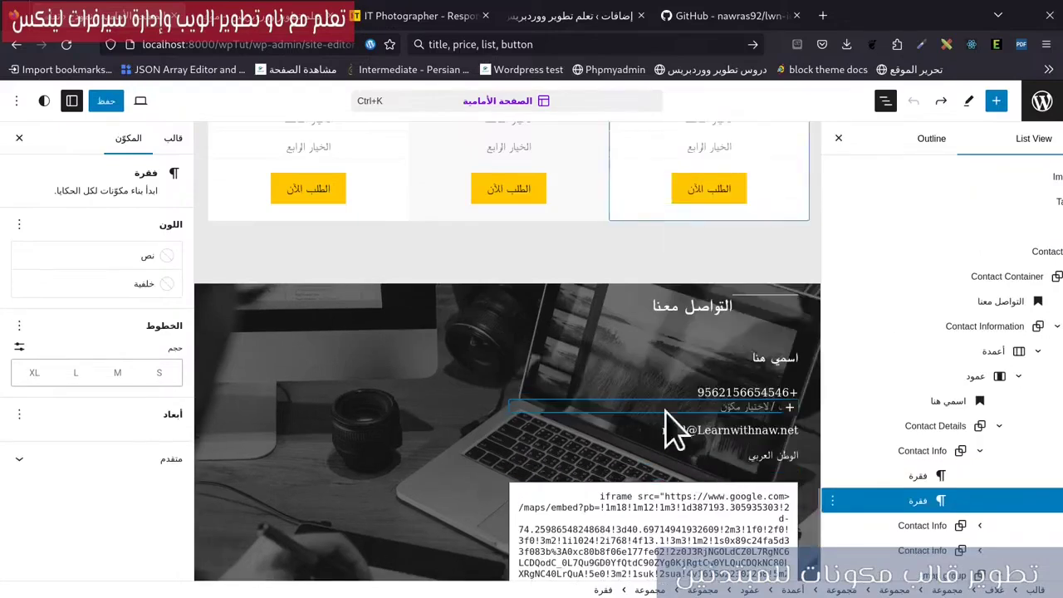
click(788, 408)
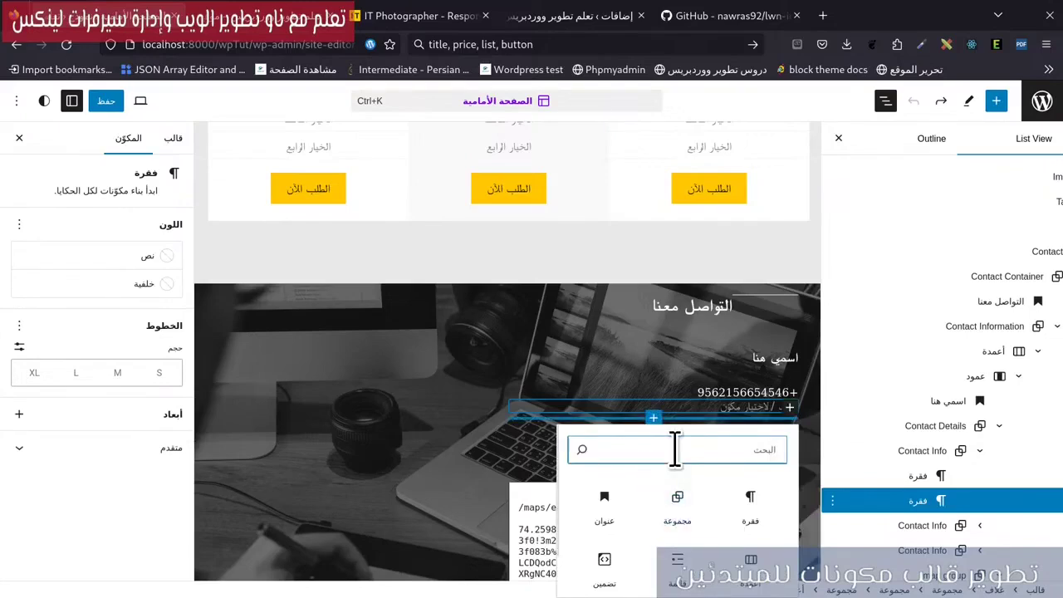
Insert an Lwn Icons block and choose the phone icon found by searching 'phon', confirming with تم.
text(lwn)
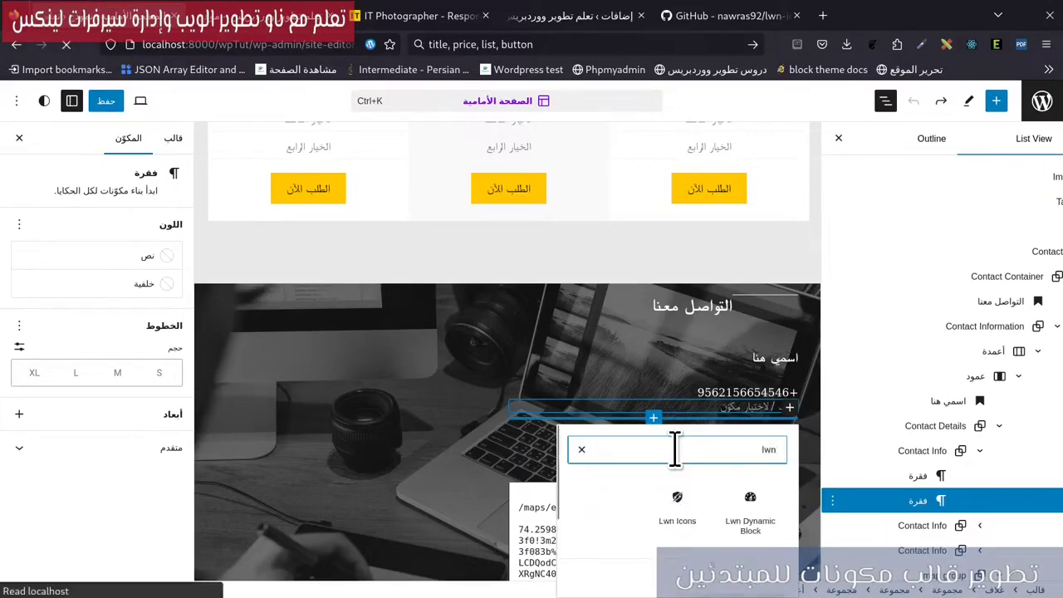
click(686, 520)
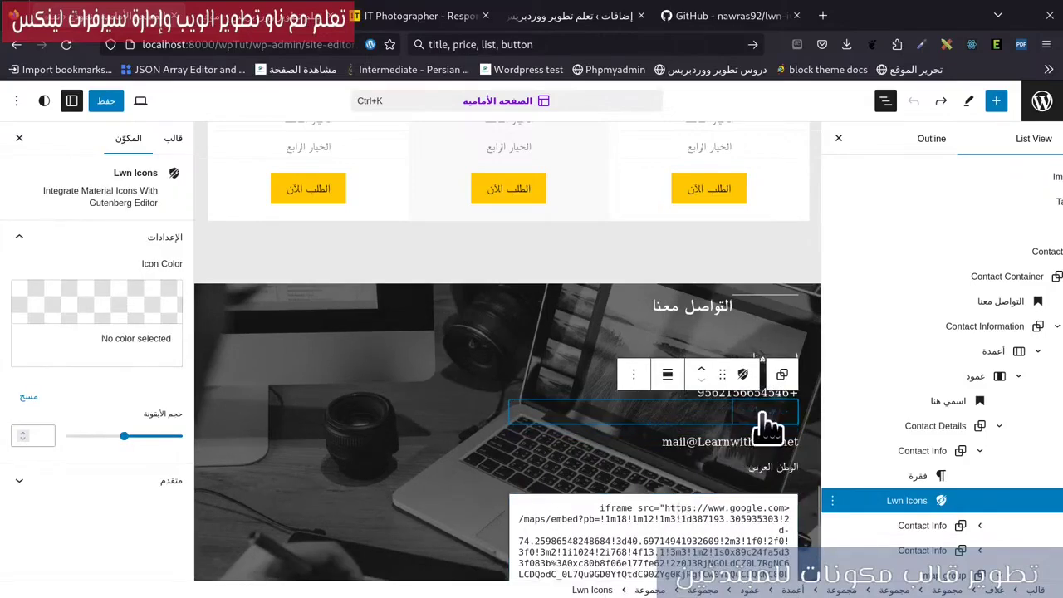
click(768, 428)
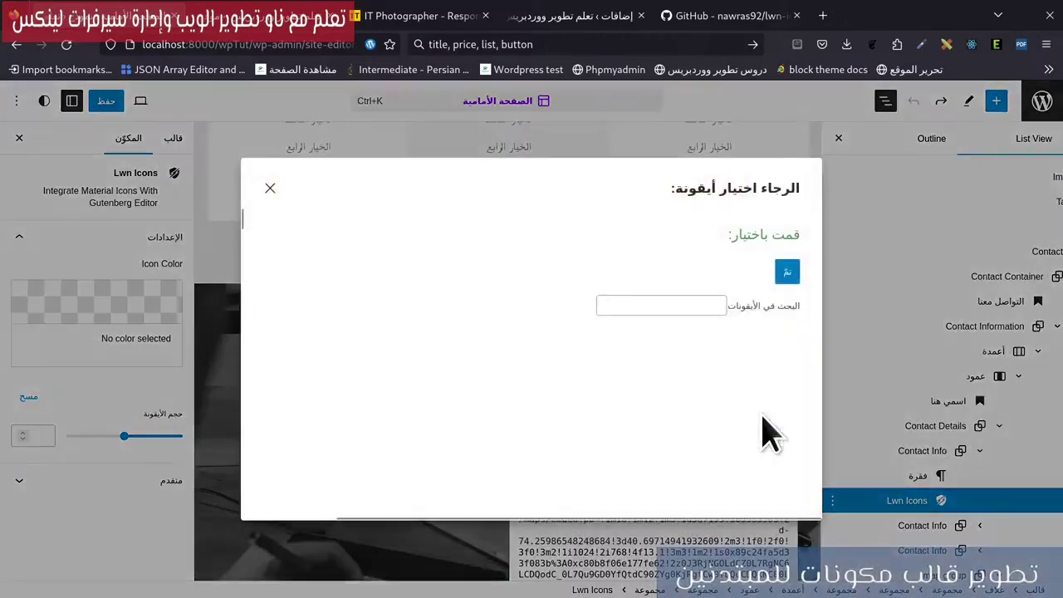
click(698, 305)
text(p)
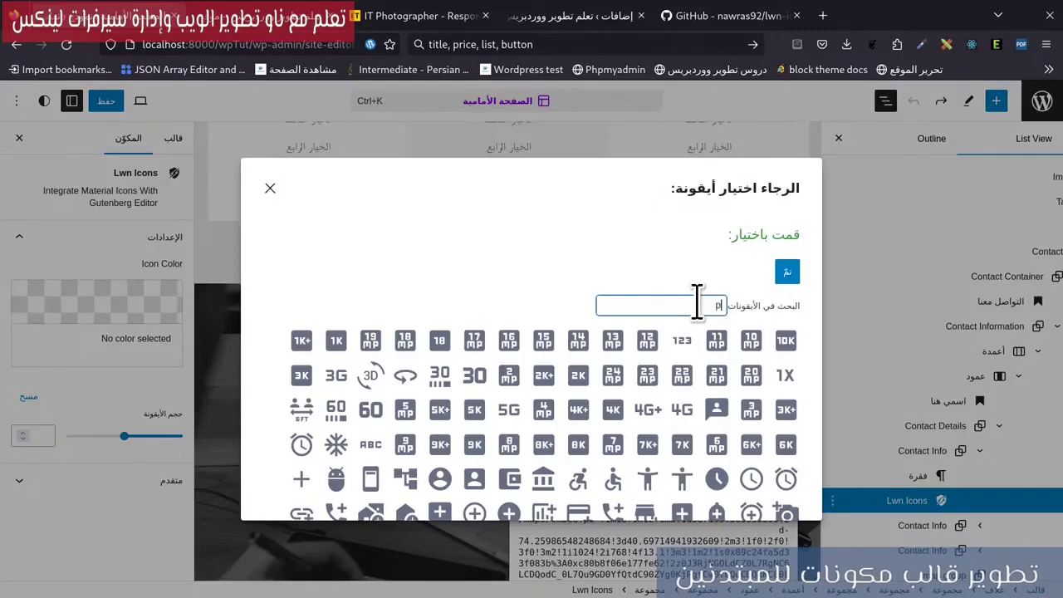
text(hon)
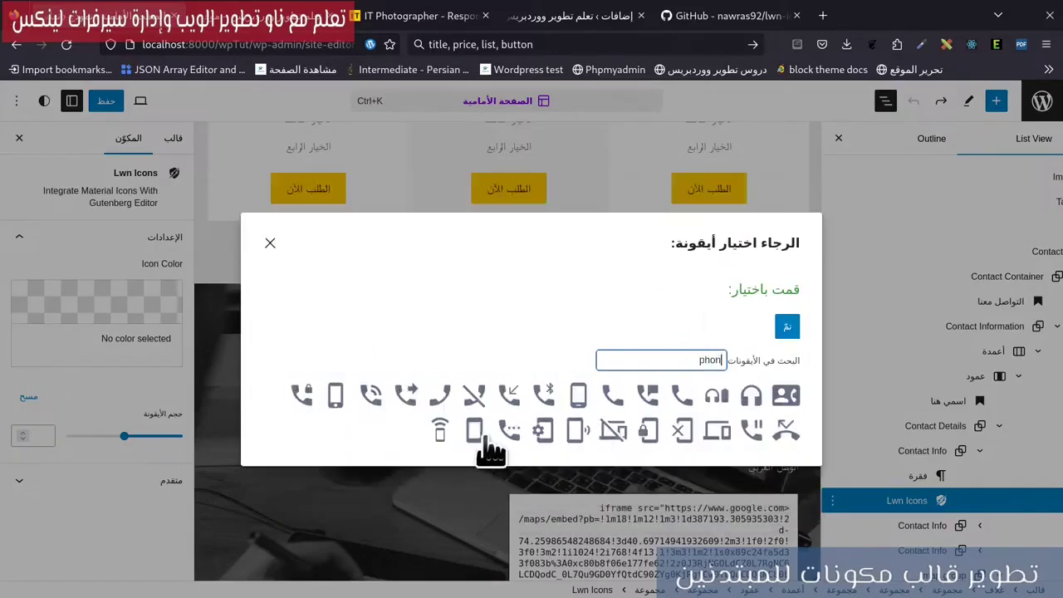
click(374, 396)
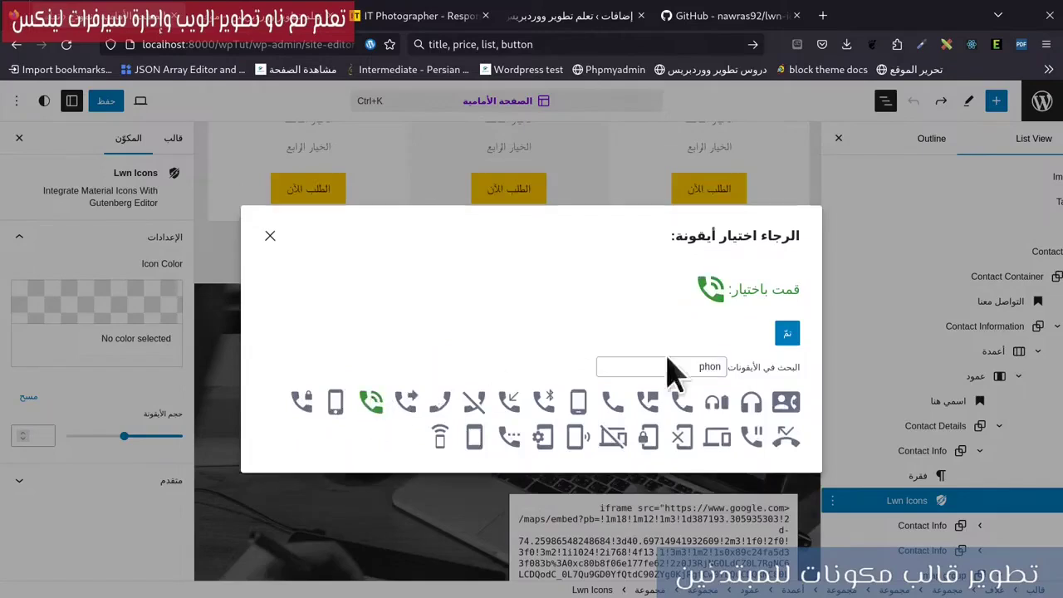
click(785, 334)
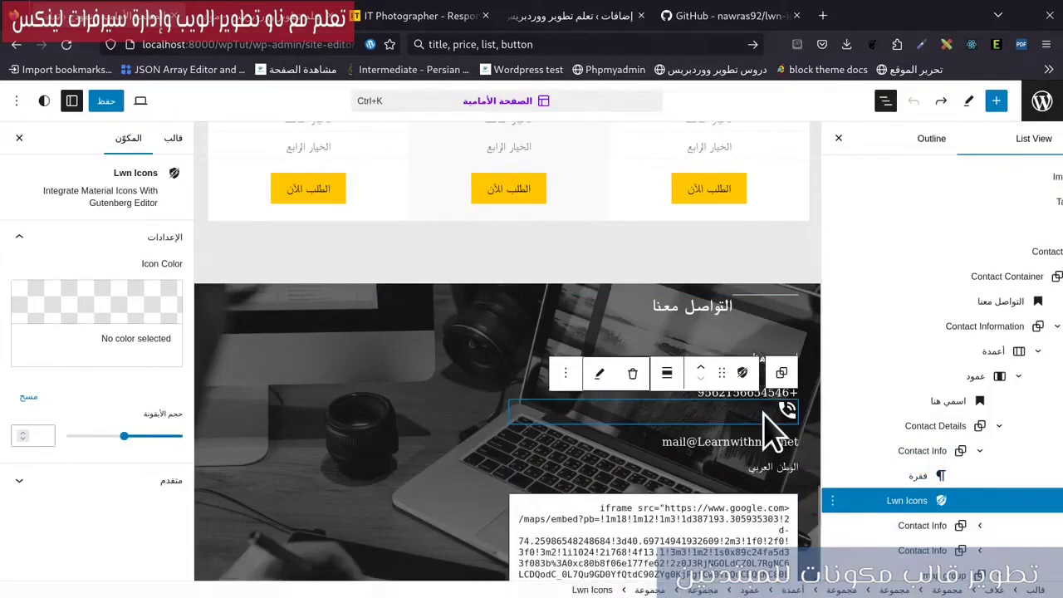
Move the phone icon before the number and make its Contact Info group a Row with 8 px spacing.
click(700, 368)
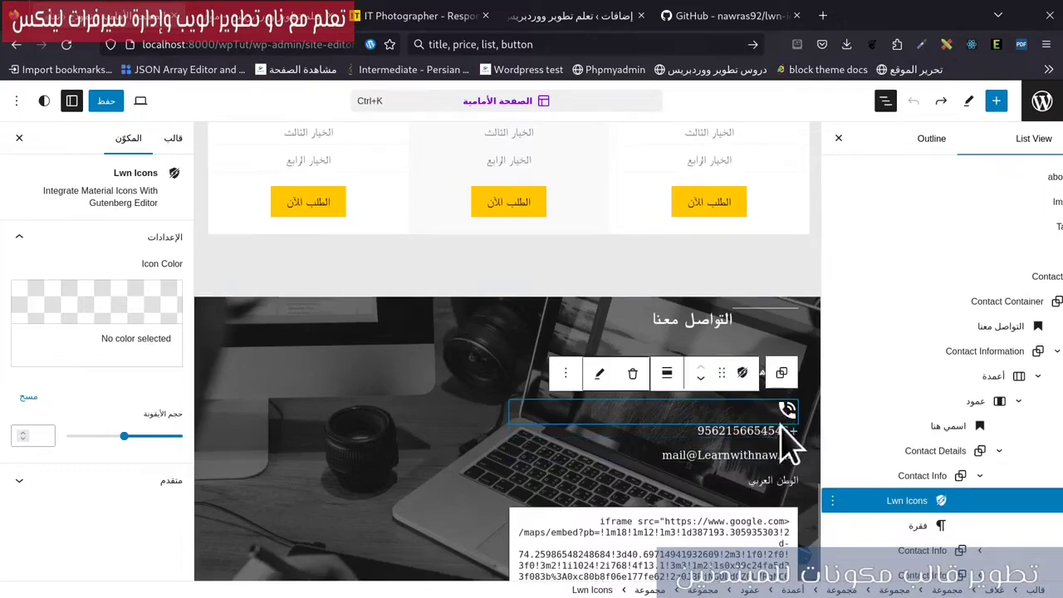
click(885, 474)
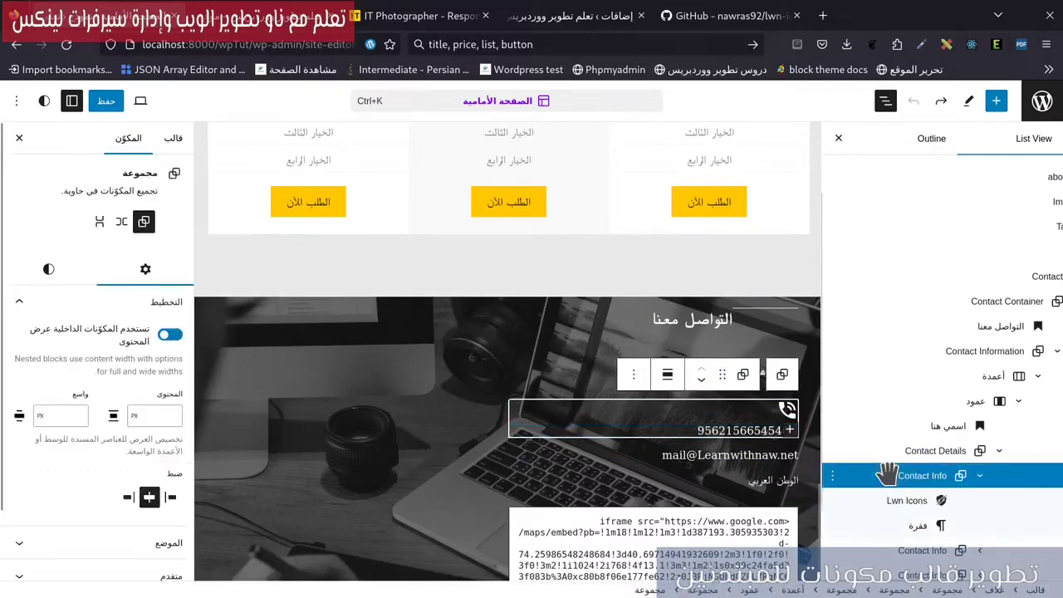
click(121, 222)
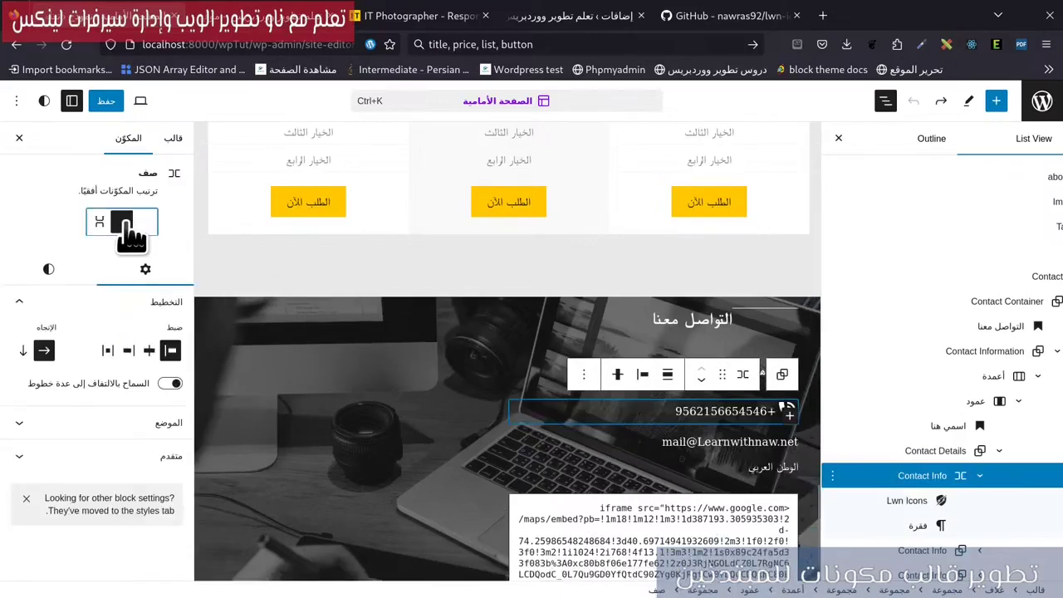
click(48, 270)
scroll(98, 498, down, 4)
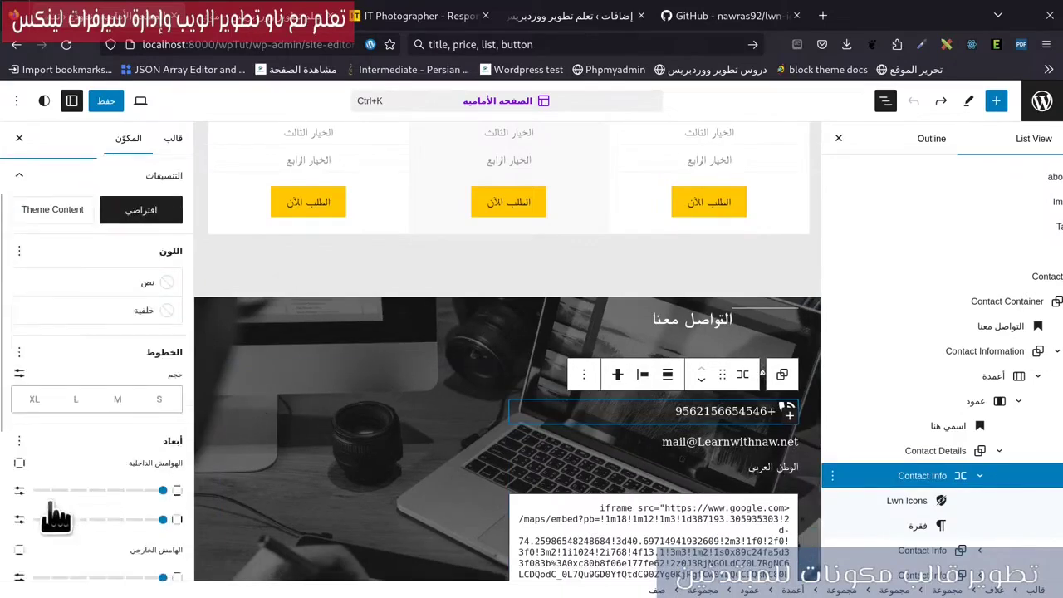
click(20, 446)
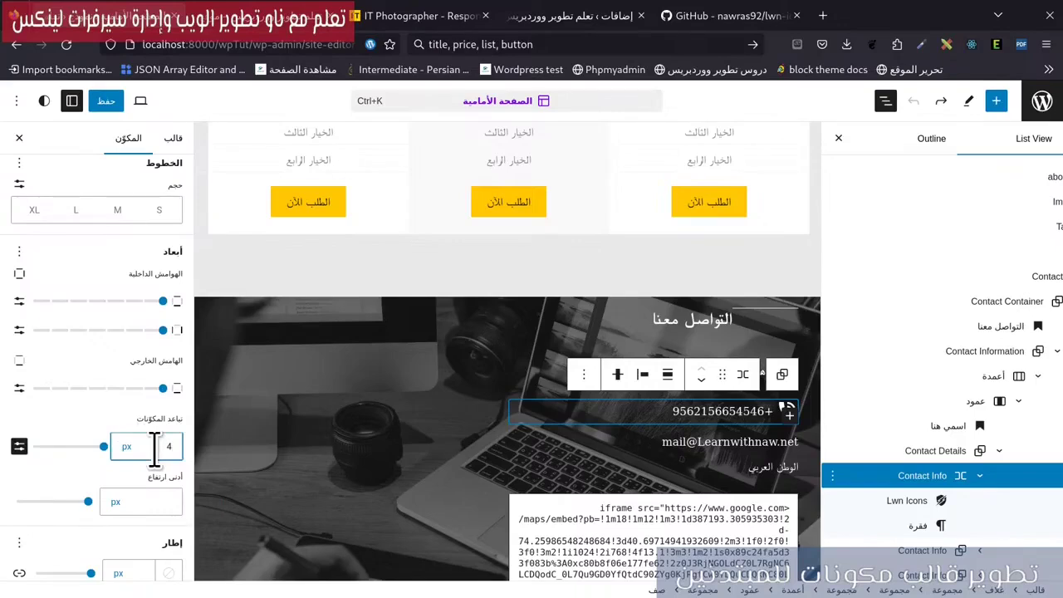
key(BackSpace)
text(8)
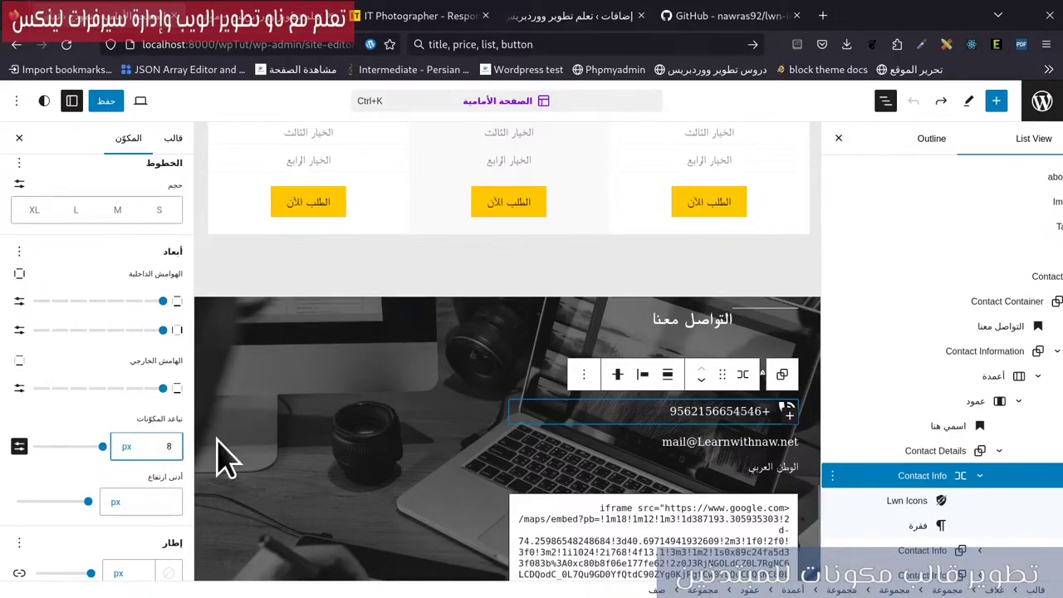
scroll(890, 415, down, 2)
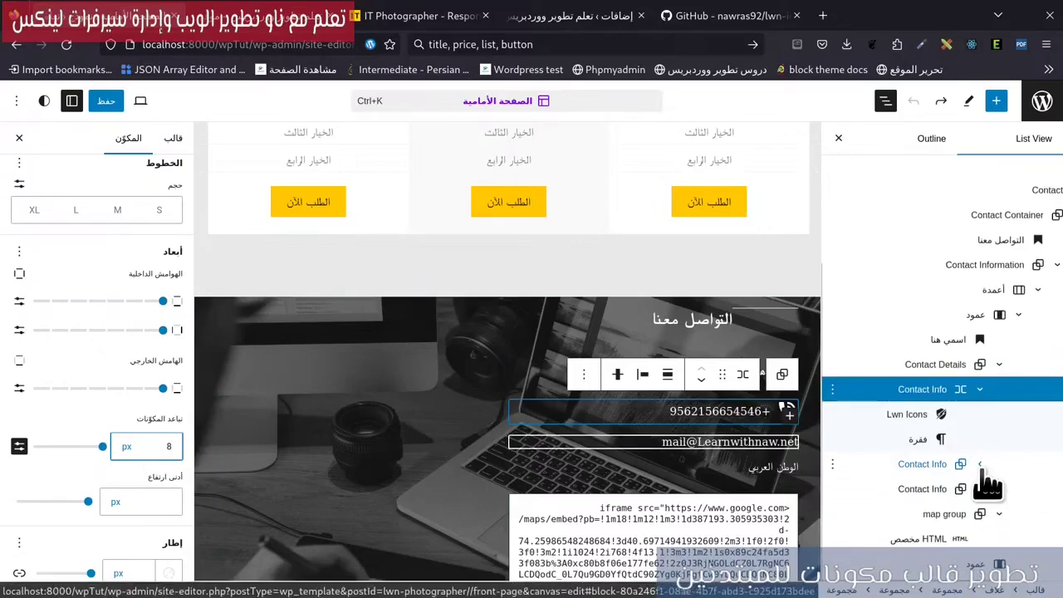
click(981, 465)
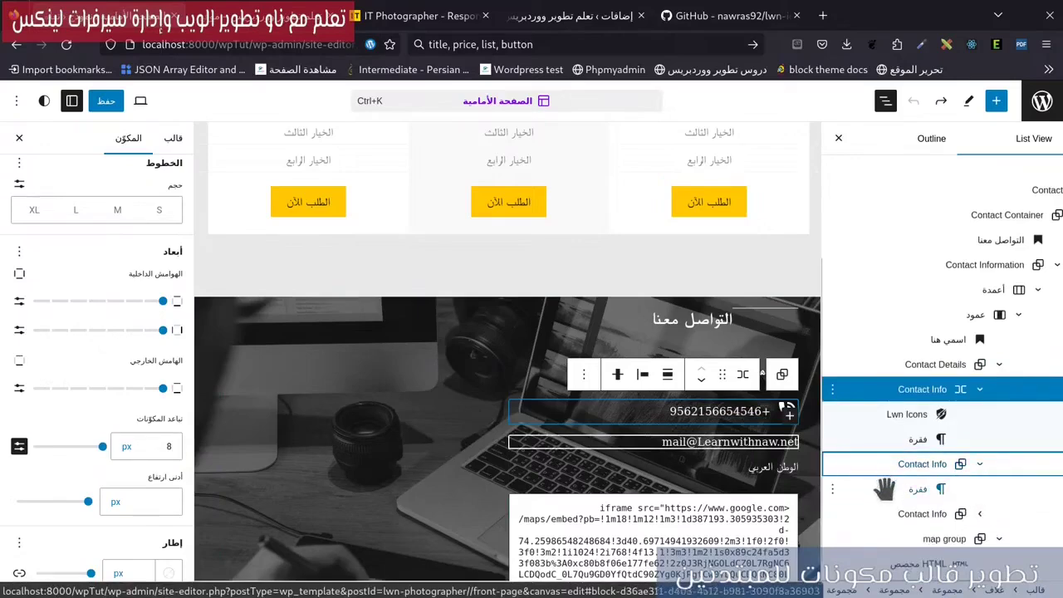
Insert a Lwn Icons block before the email address and choose the mail icon.
click(874, 489)
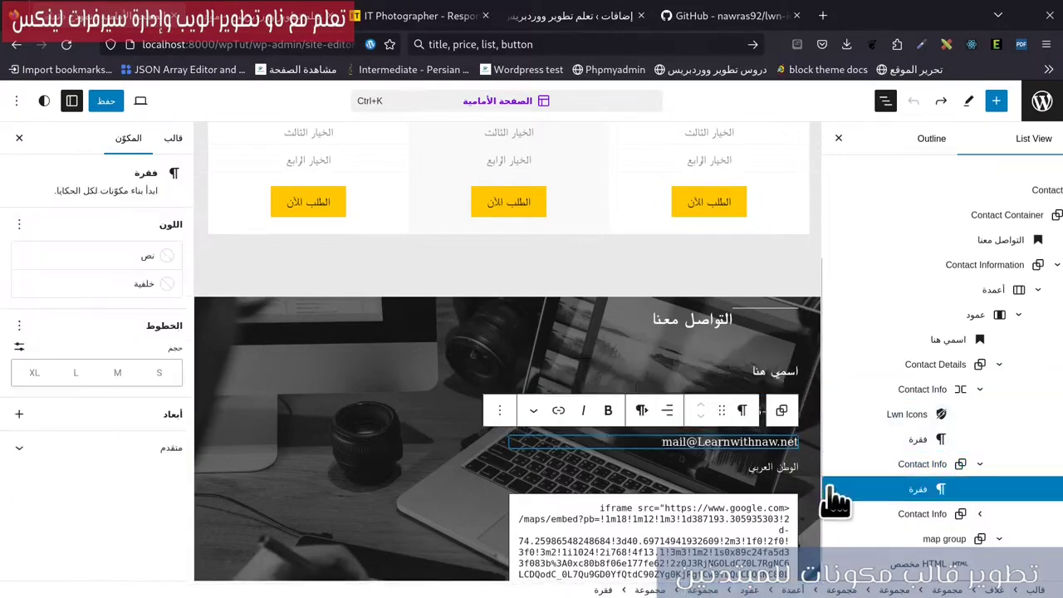
click(832, 490)
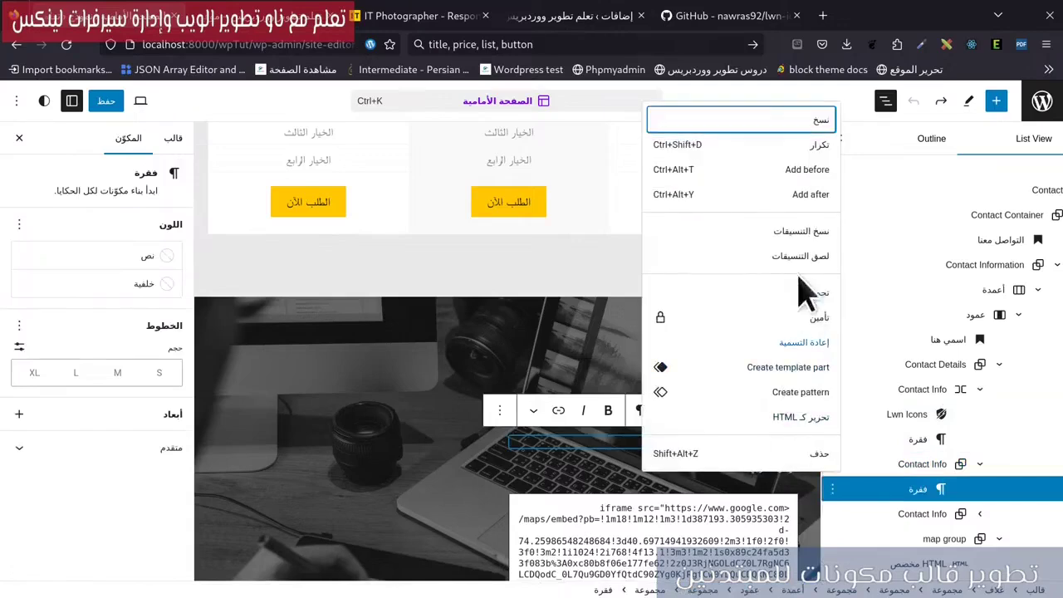
click(793, 170)
click(789, 443)
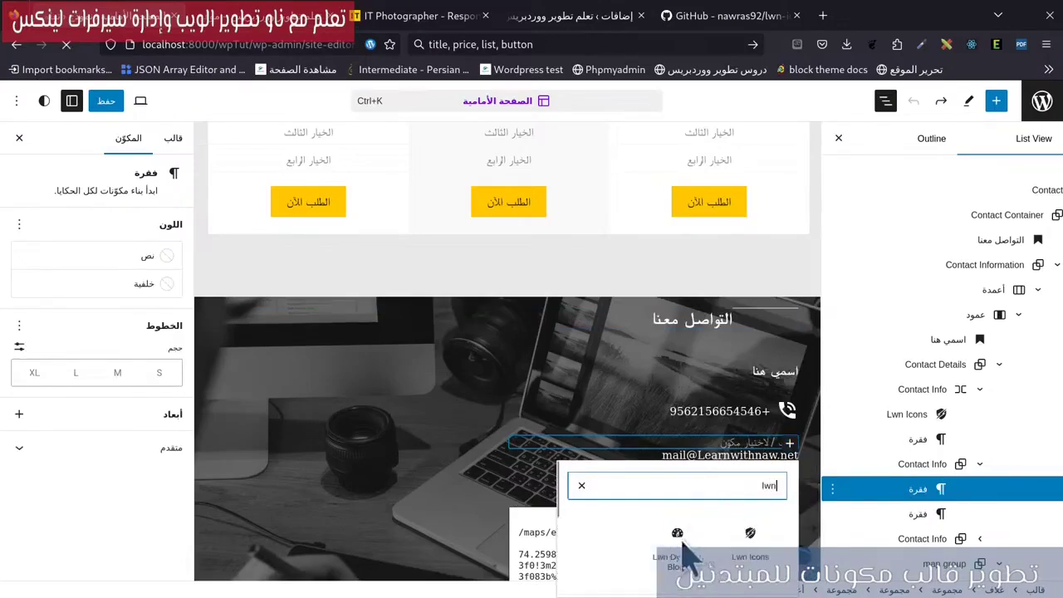
mouse_move(750, 532)
mouse_down()
mouse_move(773, 407)
mouse_move(772, 453)
mouse_up()
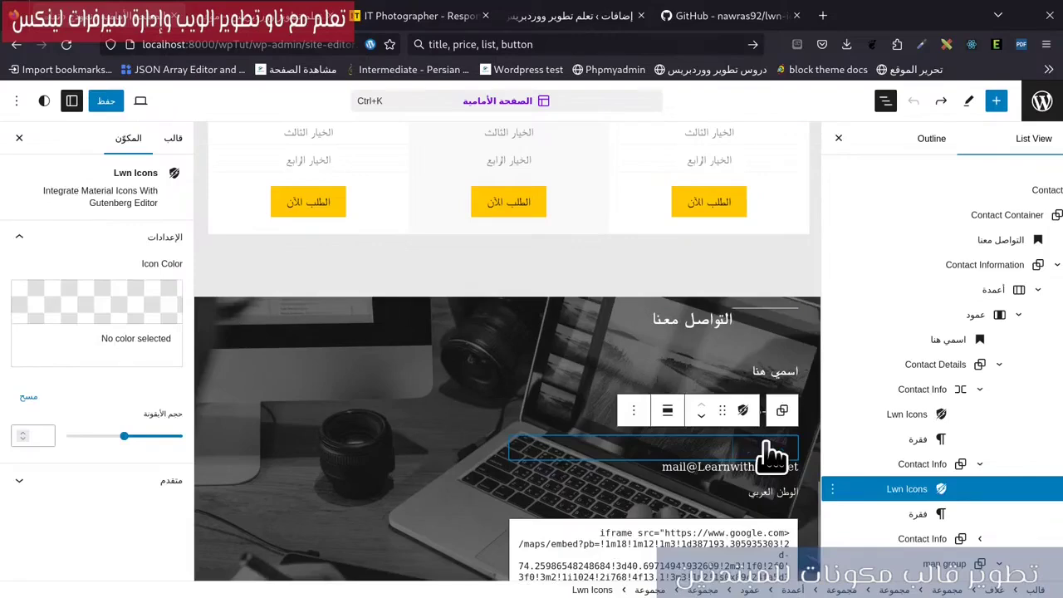
click(771, 452)
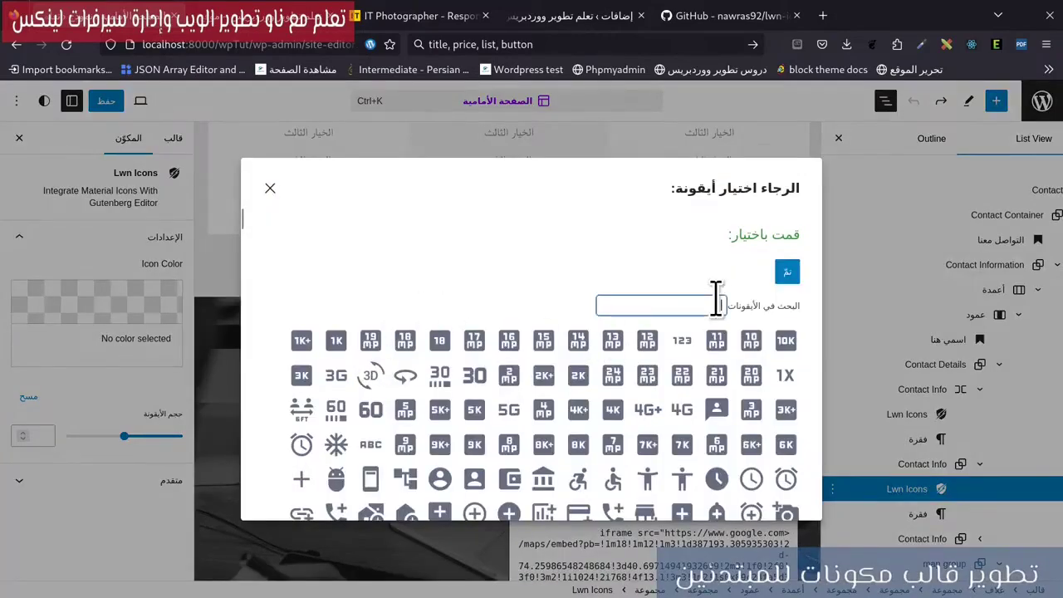
text(mail)
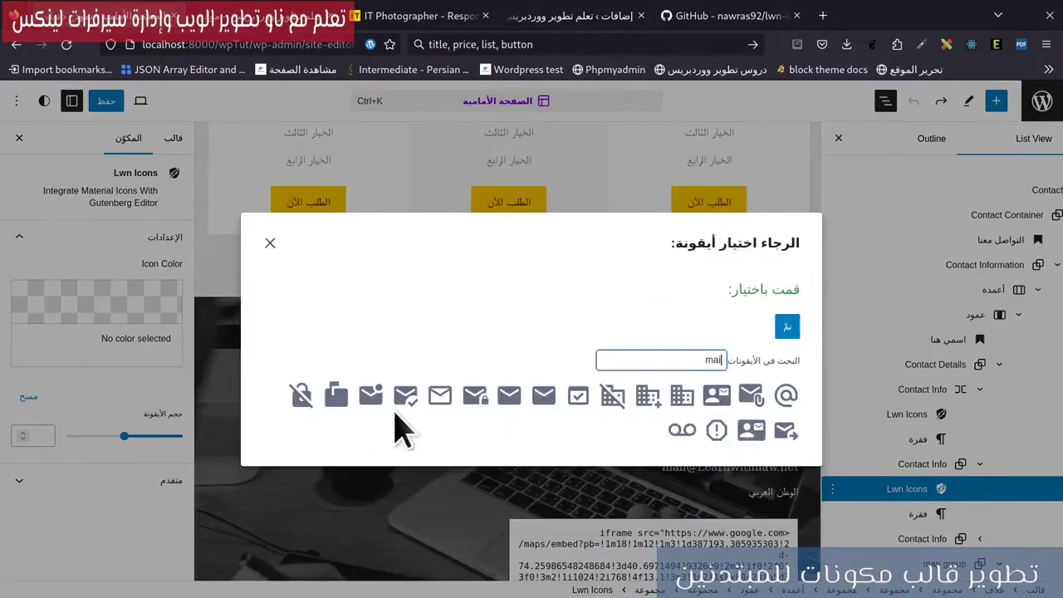
click(407, 396)
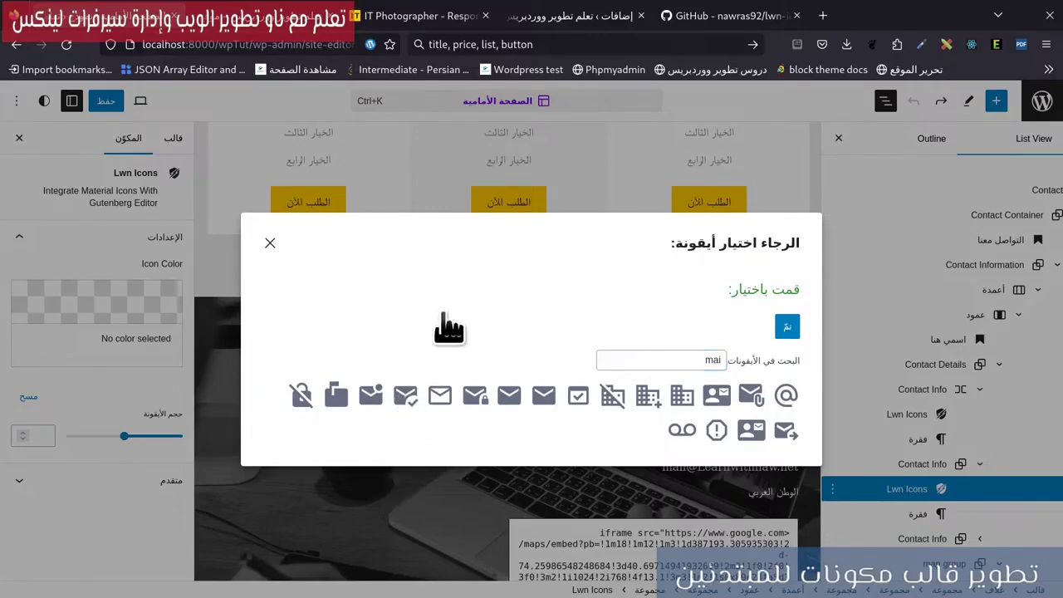
click(789, 333)
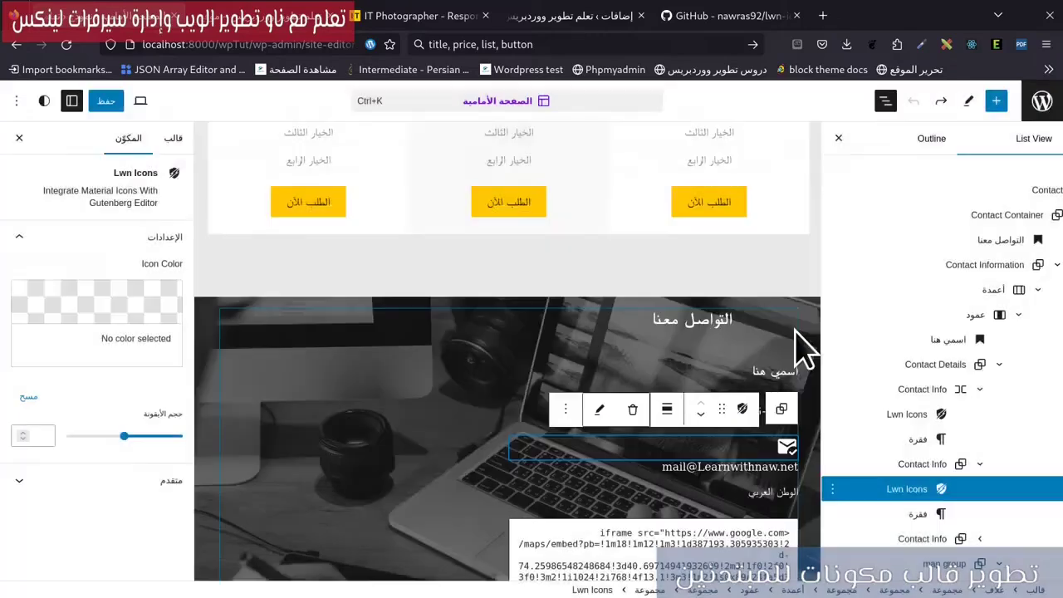
Lay out the mail icon and email group as a Row with 8 px block spacing.
drag(917, 457, 917, 459)
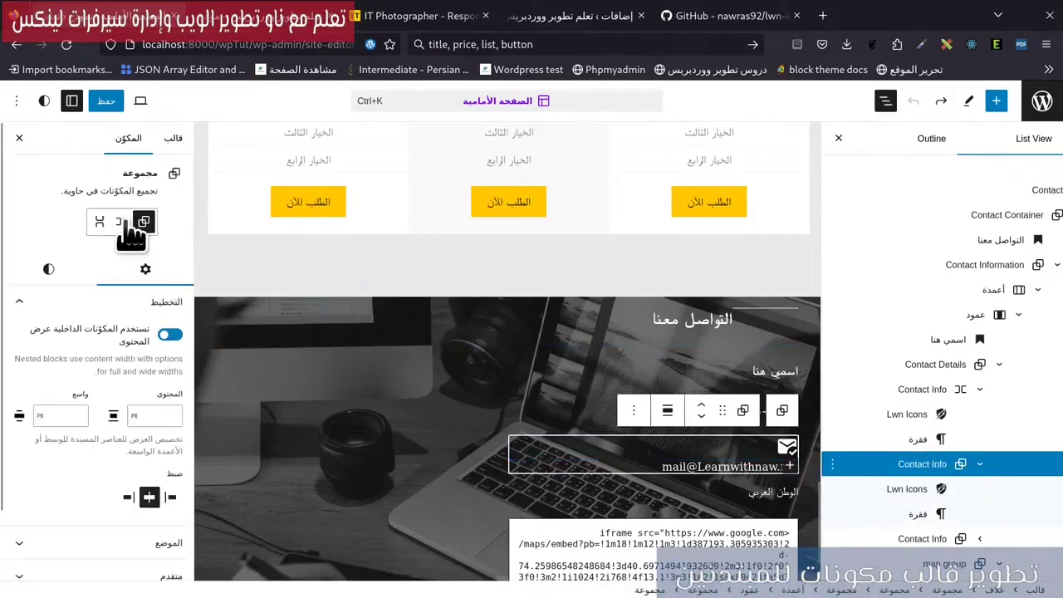
click(121, 222)
click(46, 268)
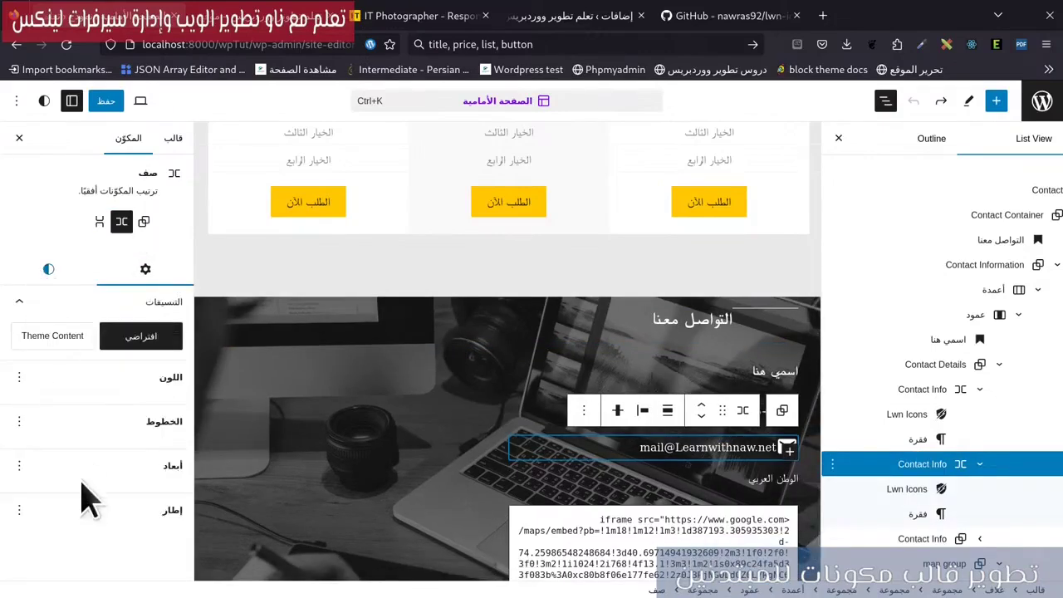
scroll(116, 548, down, 5)
scroll(121, 573, down, 4)
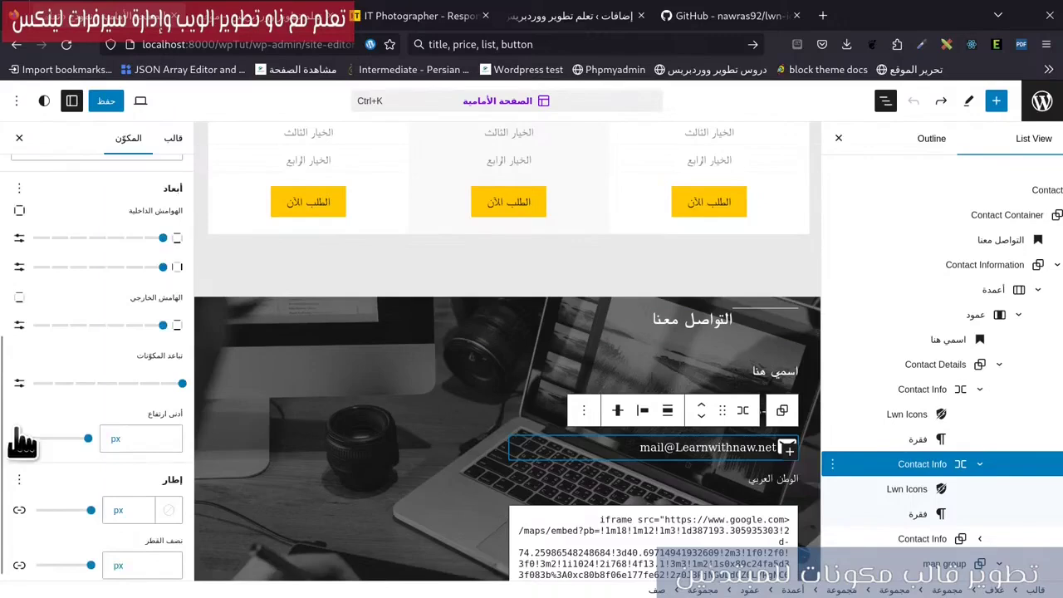
click(19, 383)
scroll(930, 465, down, 2)
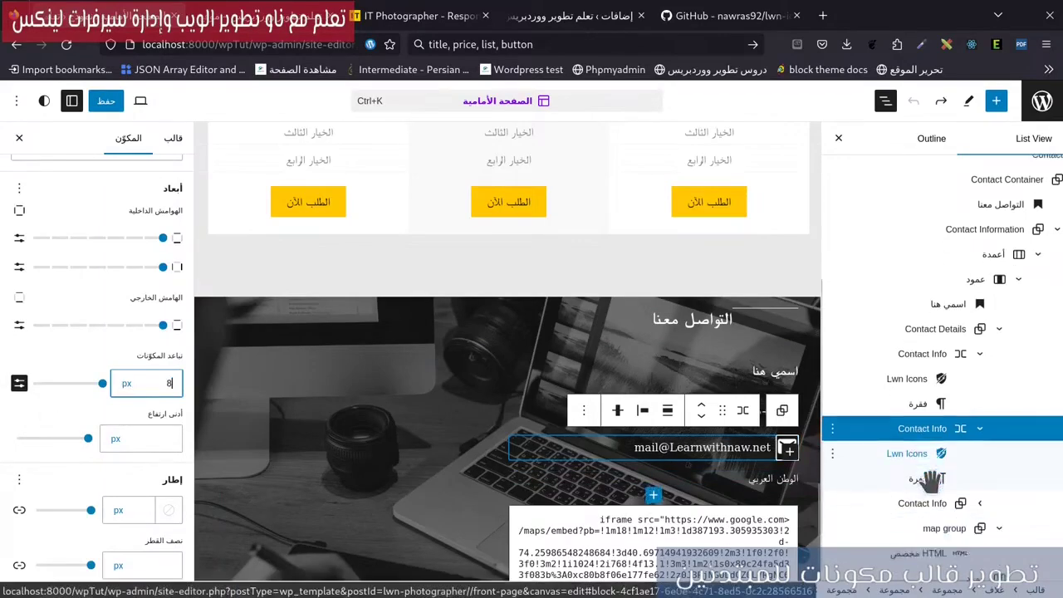
click(981, 489)
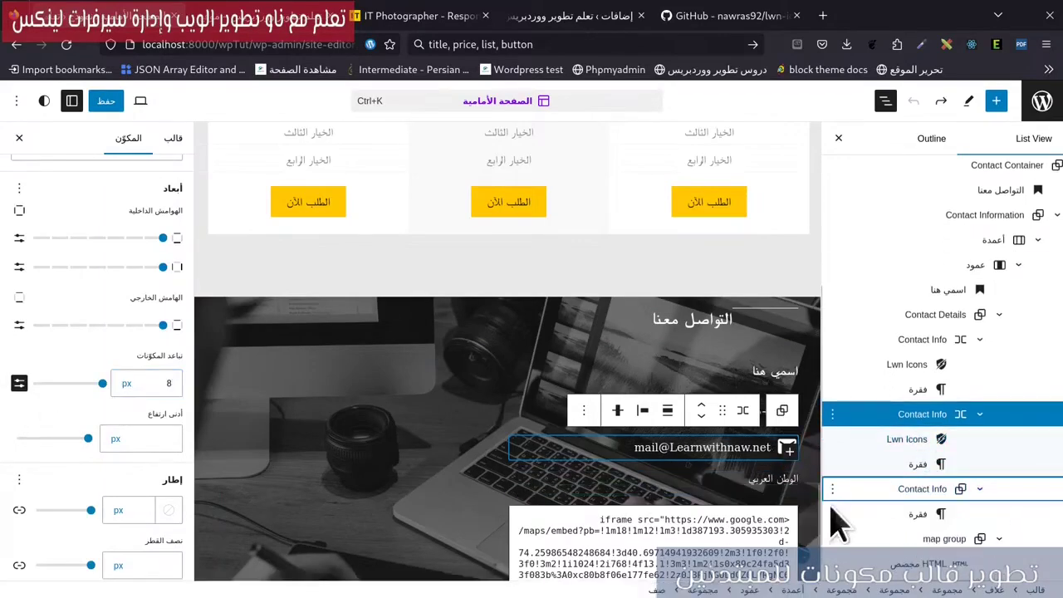
click(833, 515)
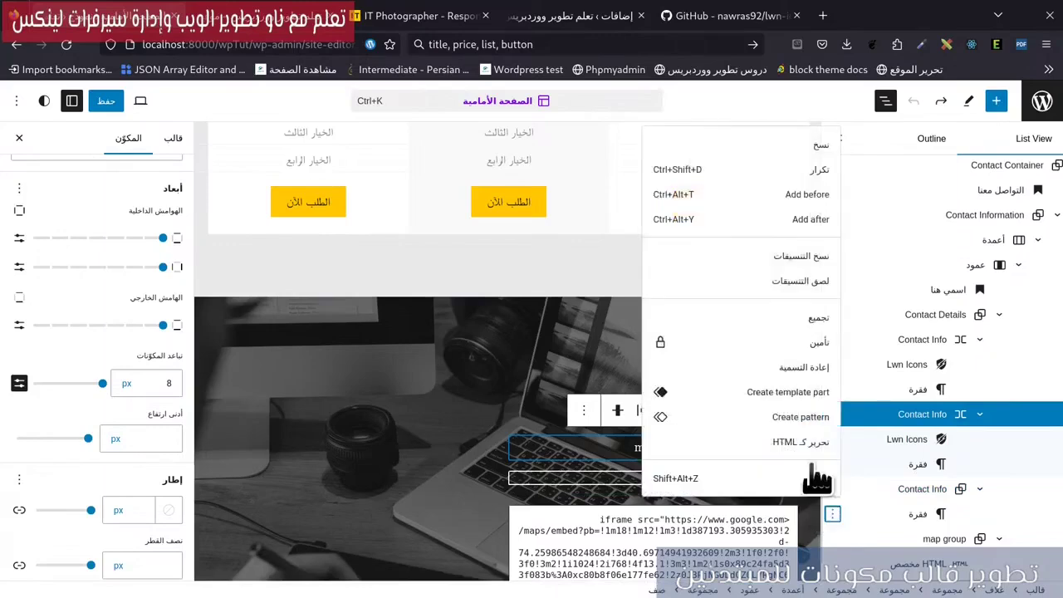
Insert an icon block before the address الوطن العربي and choose the location pin icon.
click(800, 208)
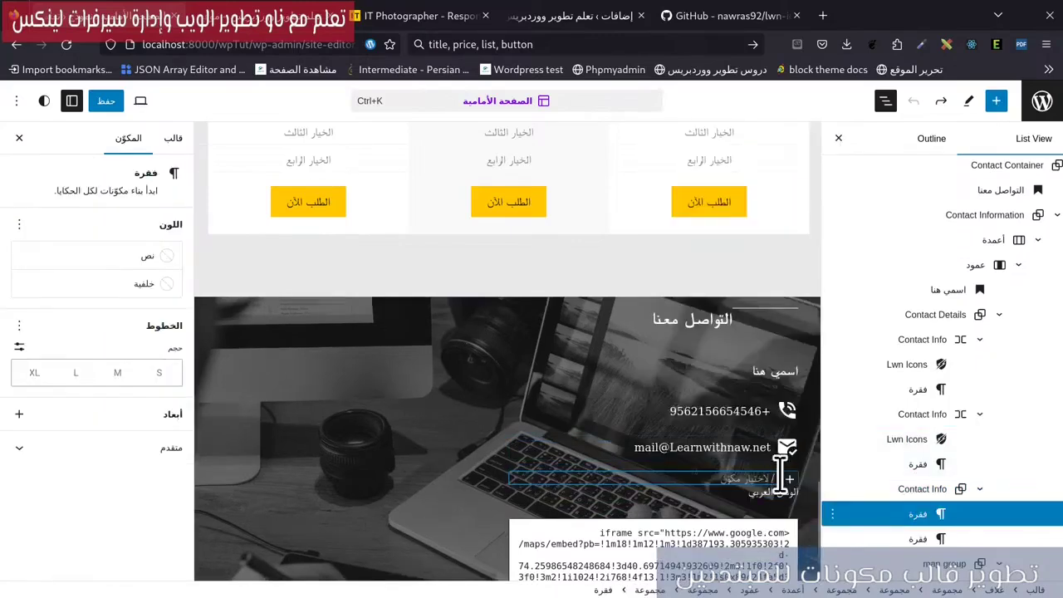
click(788, 480)
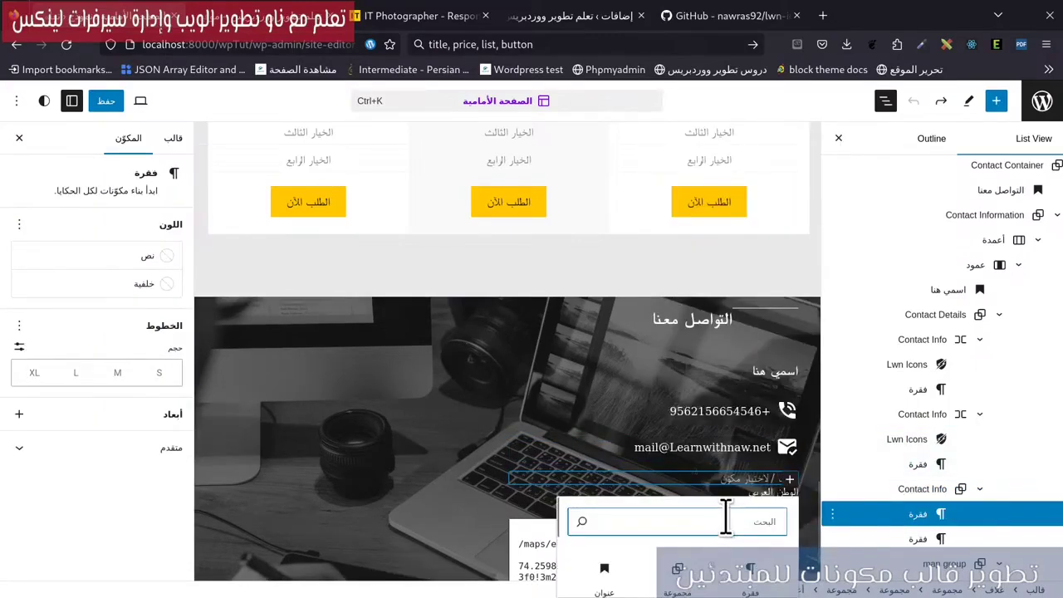
text(icon)
key(Return)
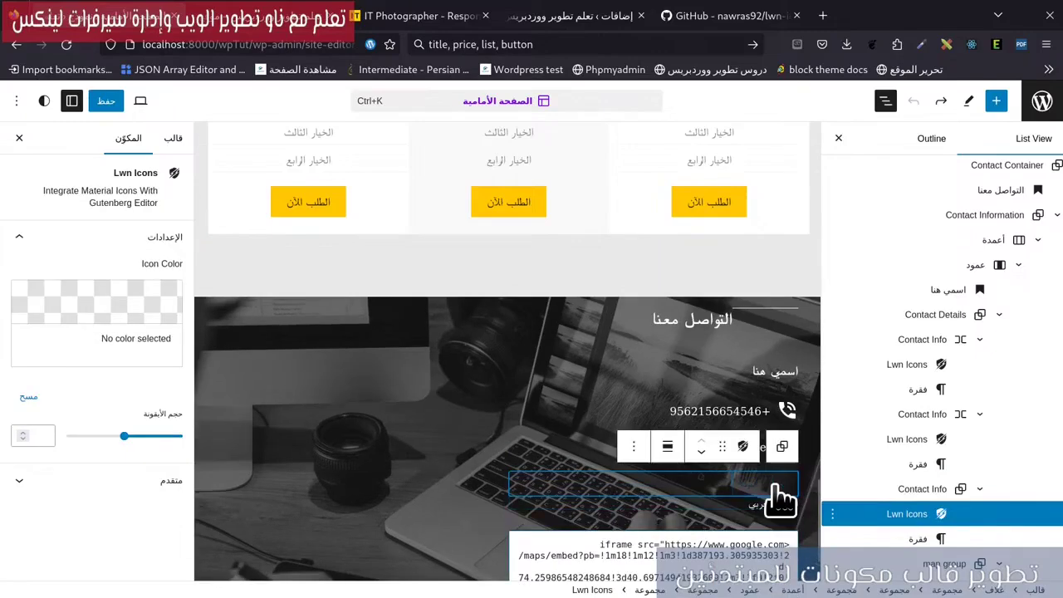
click(781, 497)
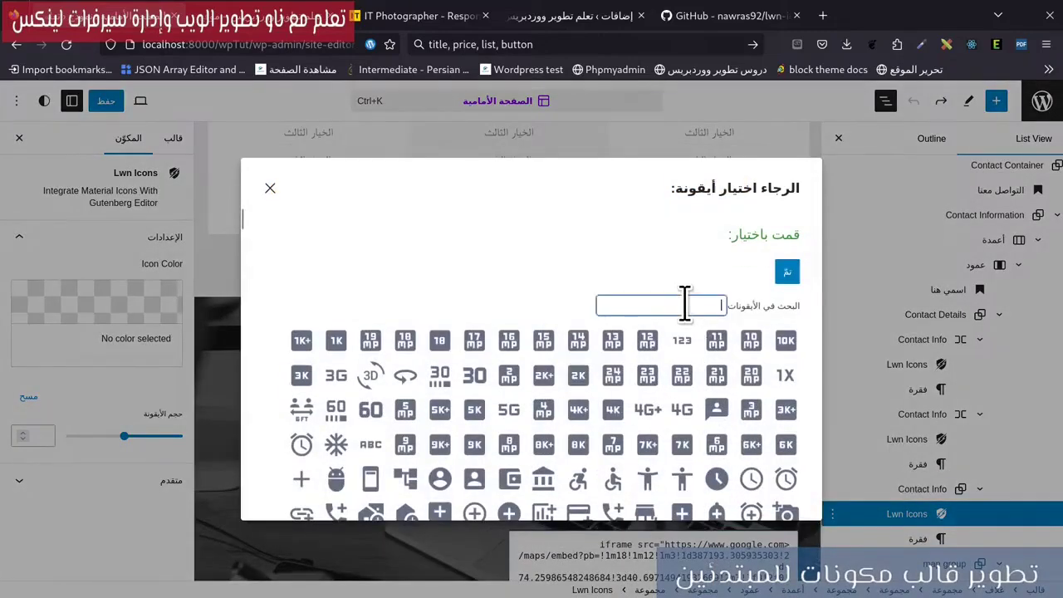
click(684, 305)
text(m)
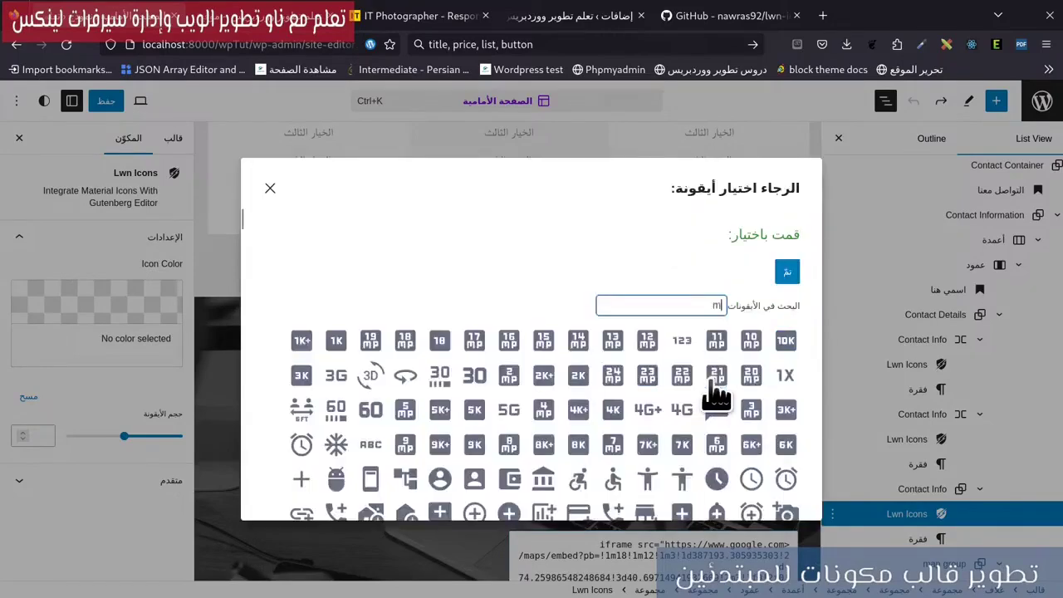
text(apmark)
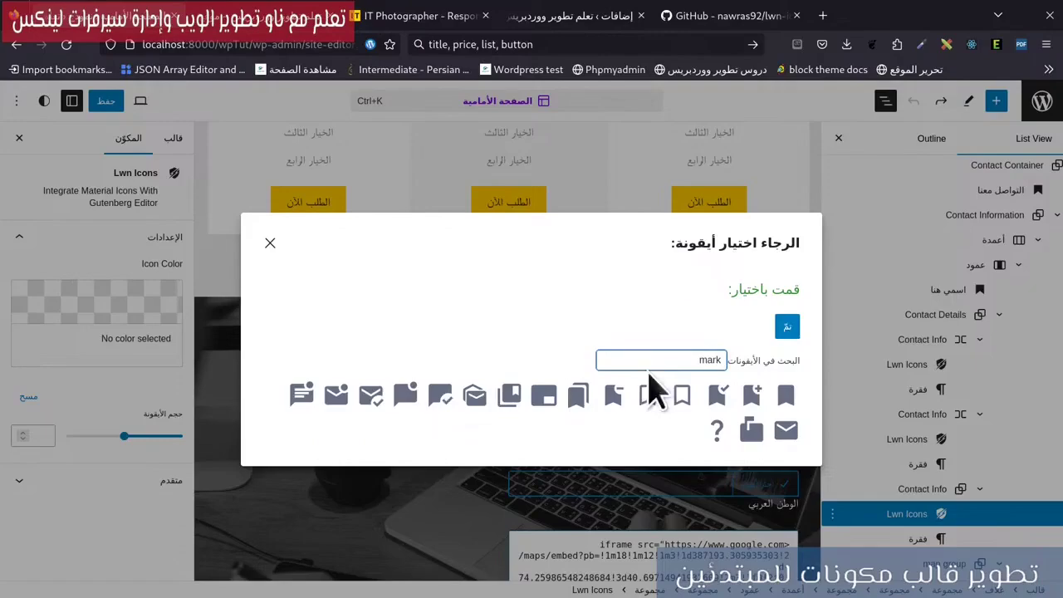
key(BackSpace)
scroll(336, 419, down, 10)
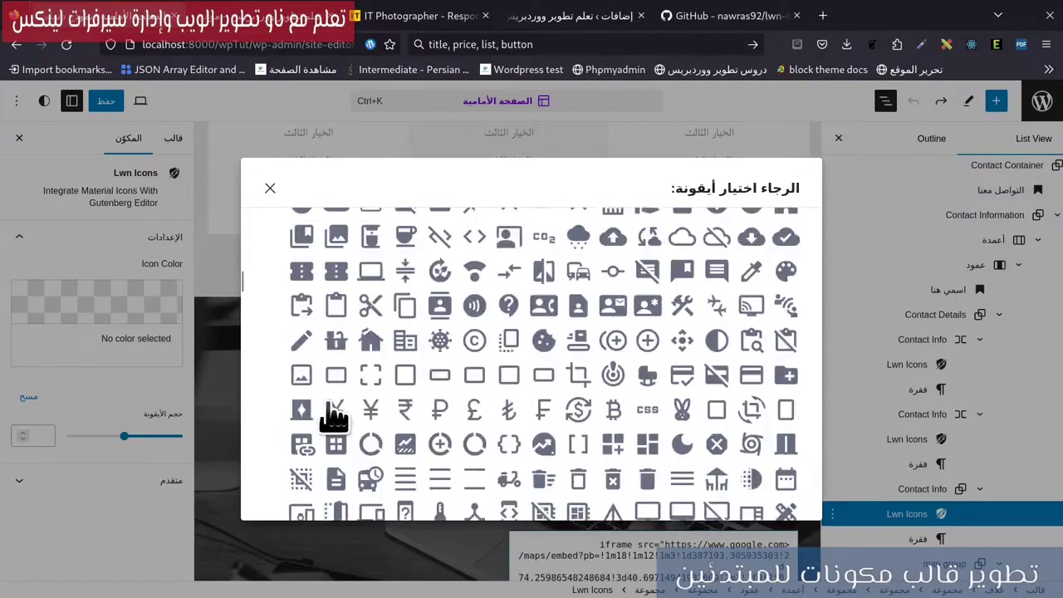
scroll(353, 425, down, 8)
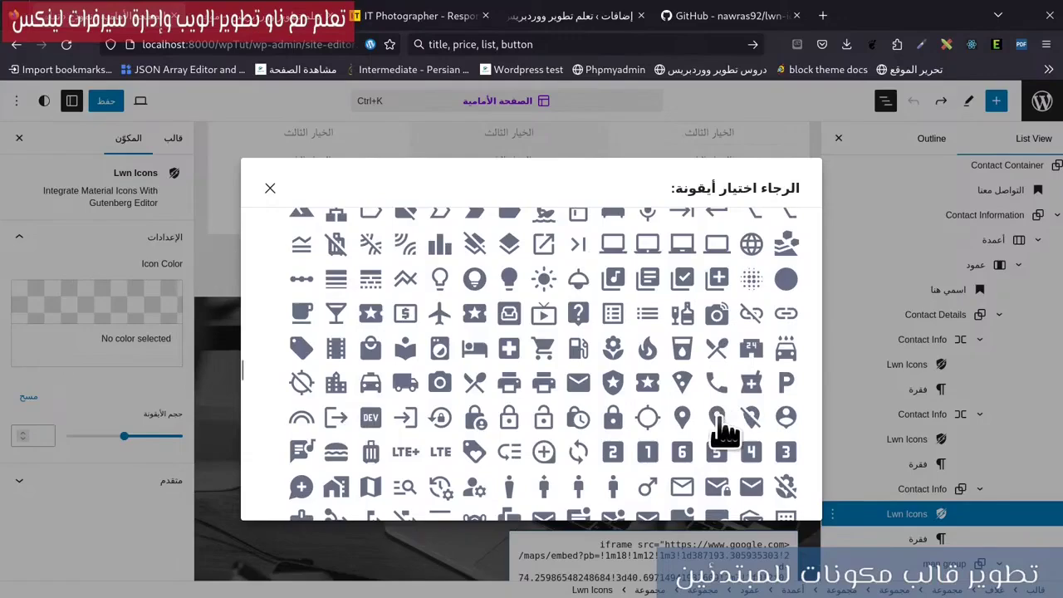
scroll(612, 407, down, 10)
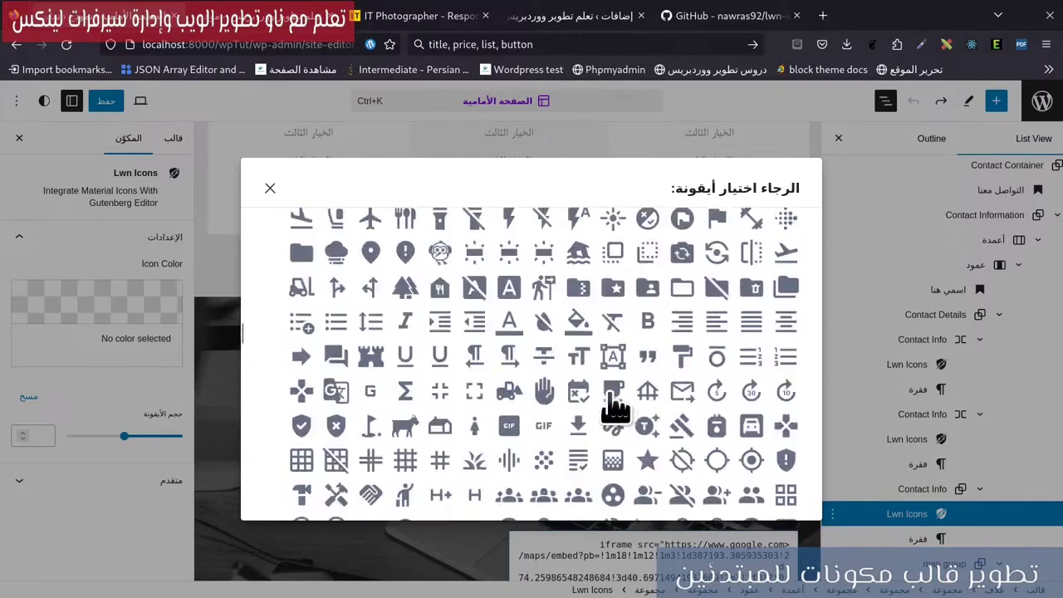
scroll(611, 386, up, 20)
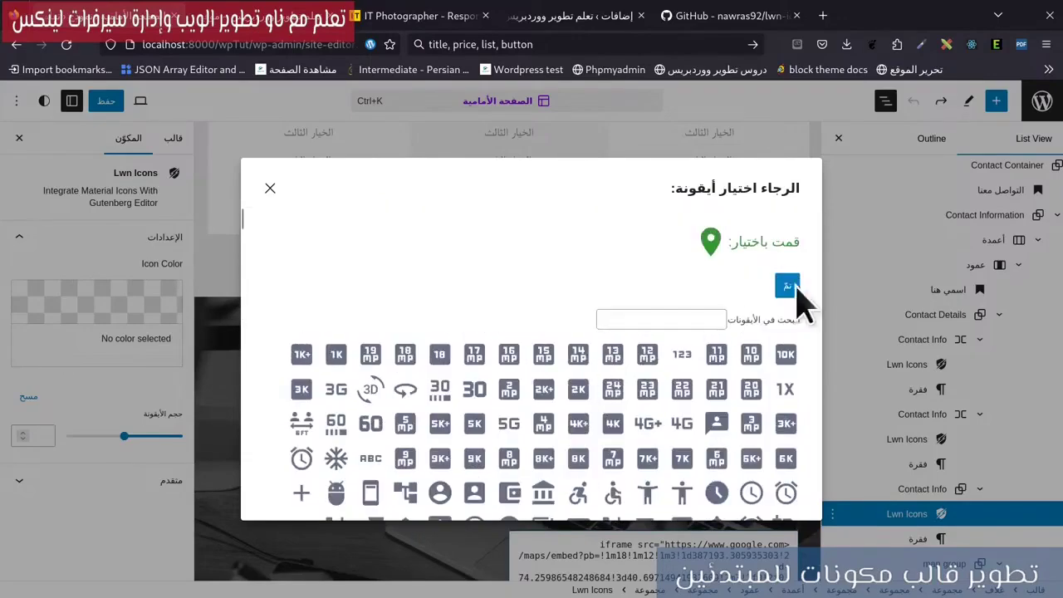
click(787, 287)
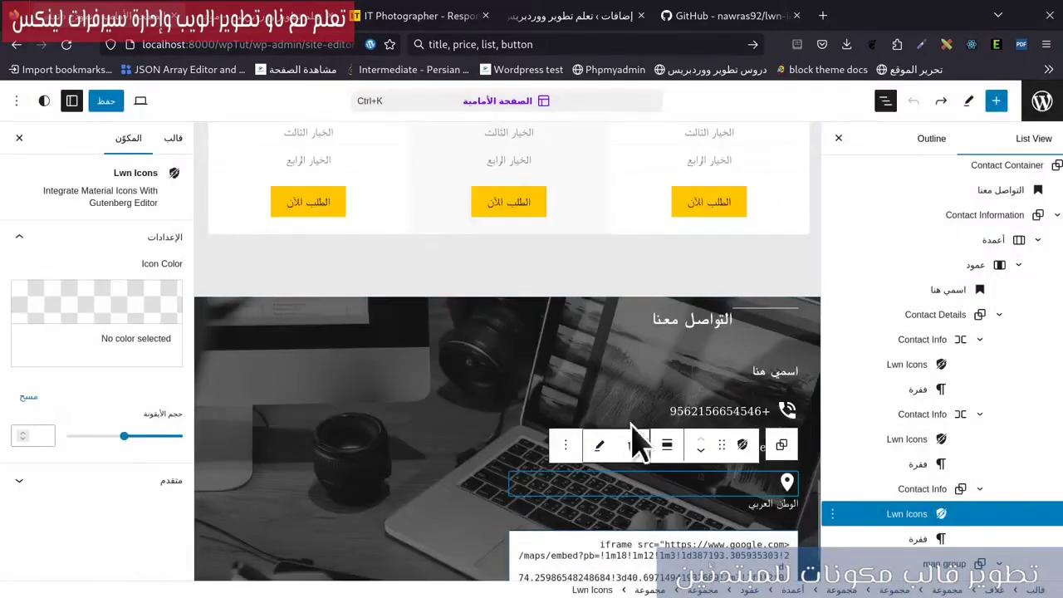
Set the pin icon and address group to a Row with 8 px block spacing.
click(889, 492)
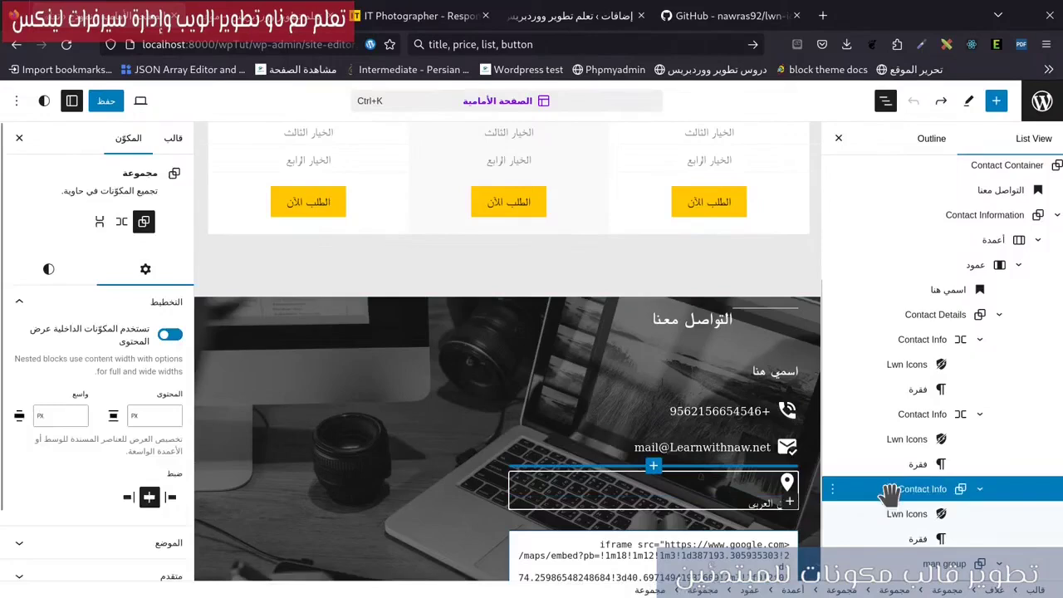
click(123, 222)
scroll(83, 415, down, 6)
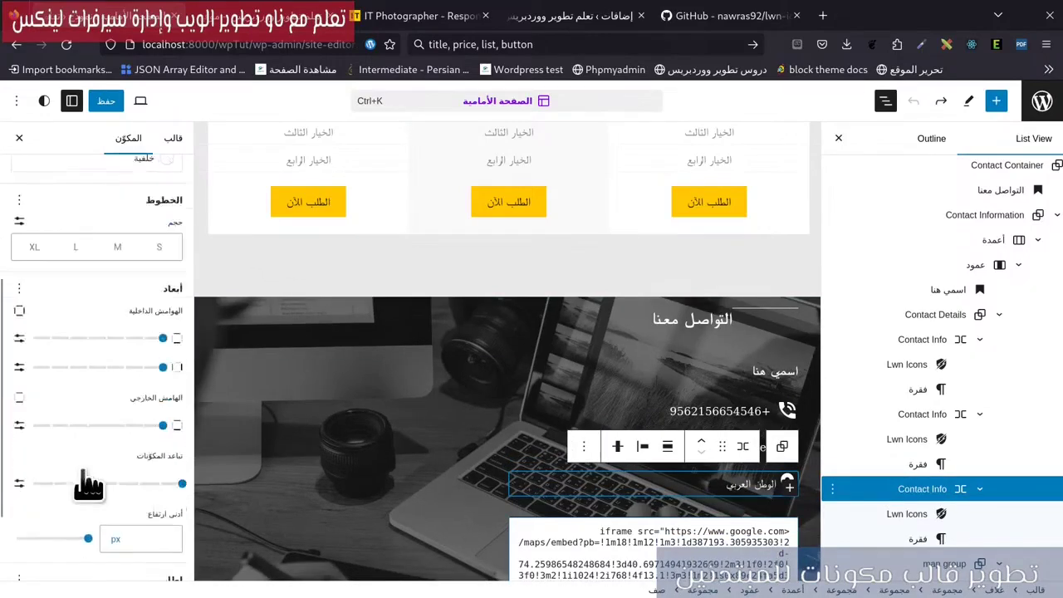
click(19, 372)
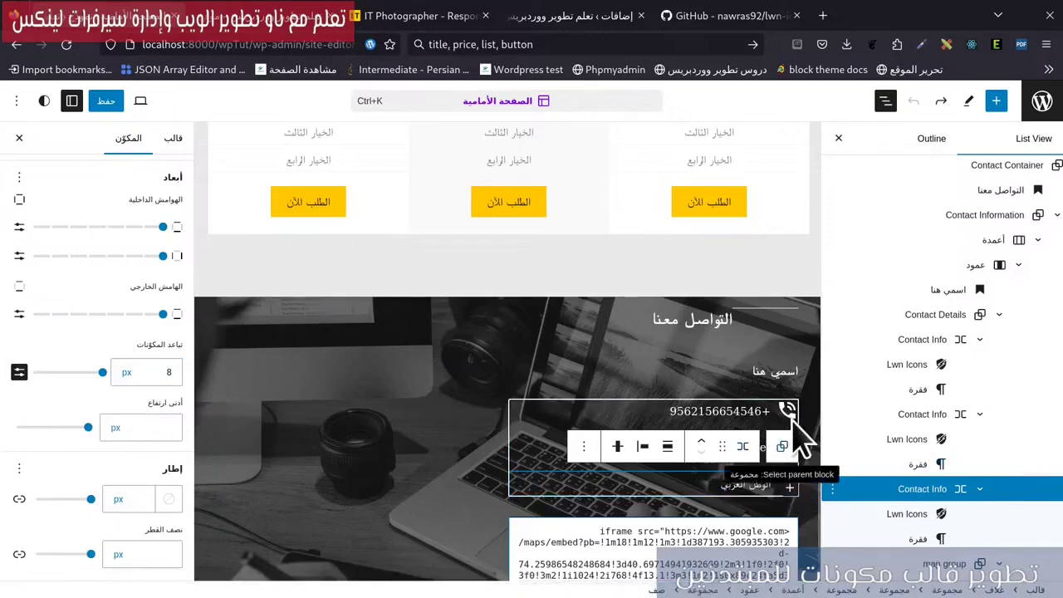
click(789, 413)
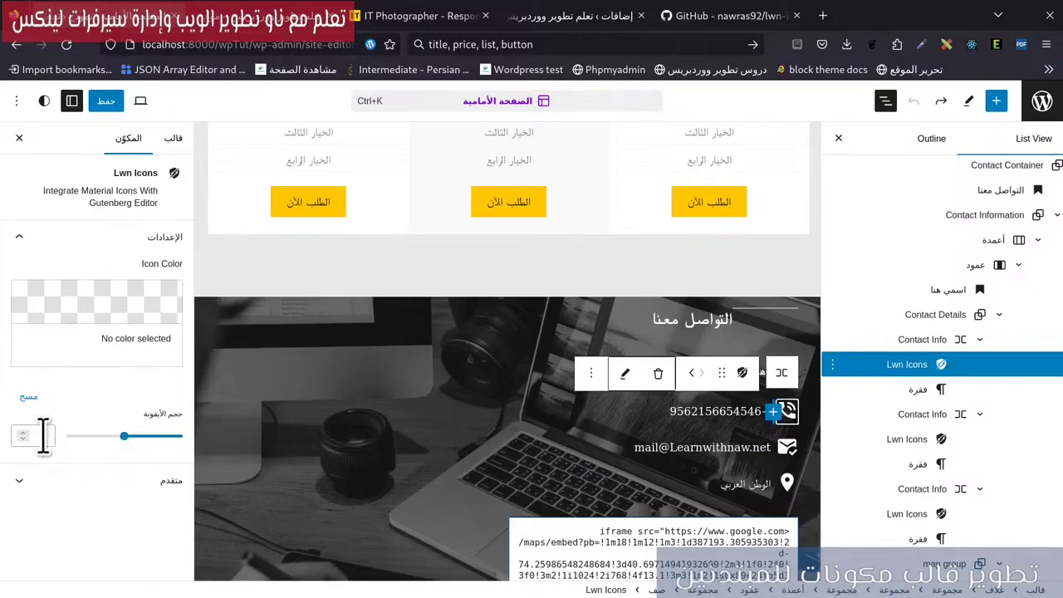
Set the phone Lwn Icons block's size to 32.
click(146, 438)
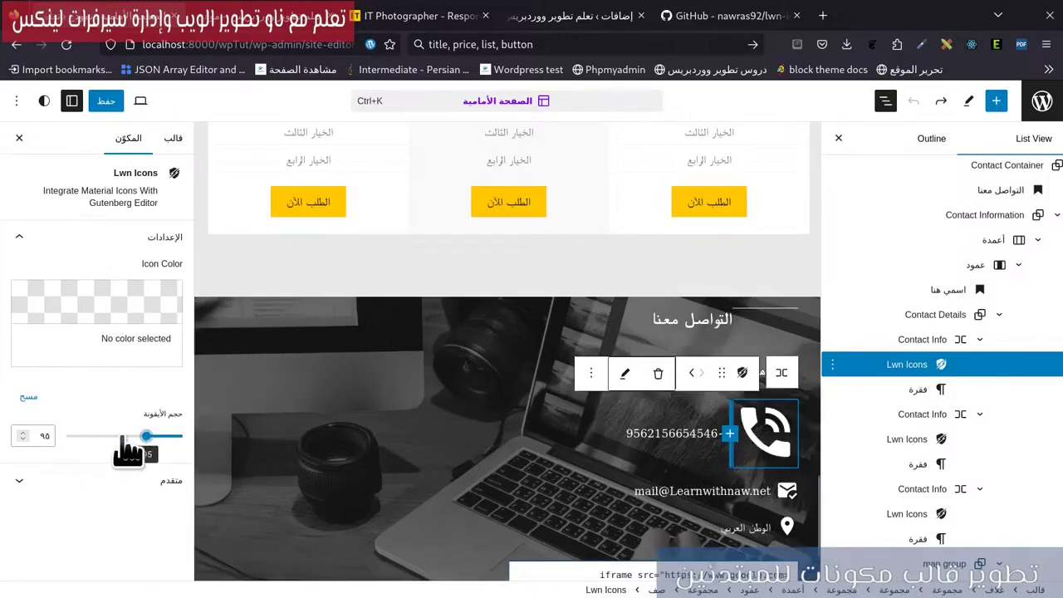
drag(129, 449, 106, 436)
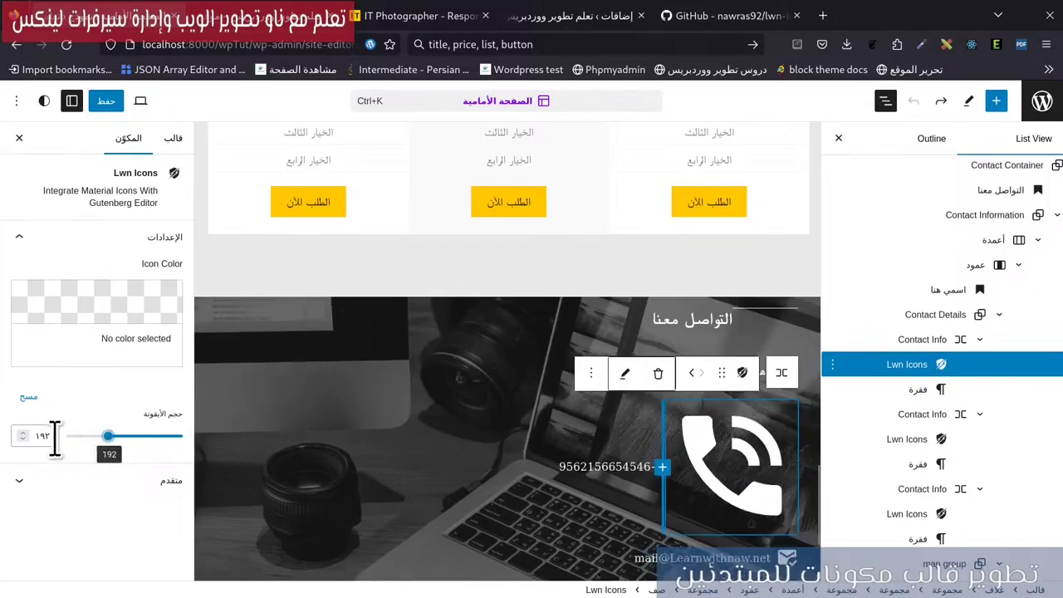
click(43, 436)
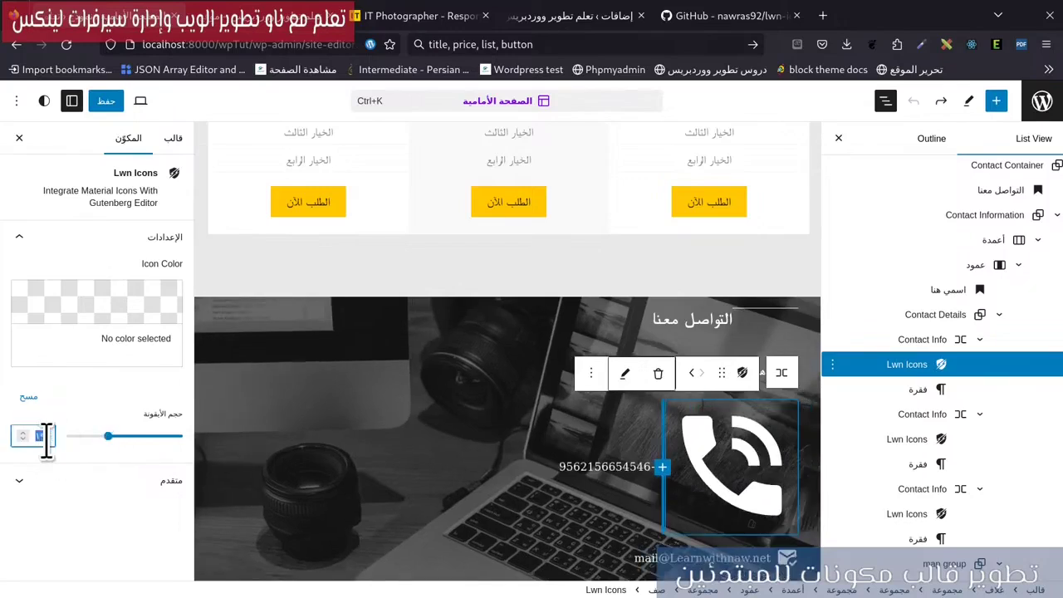
text(32)
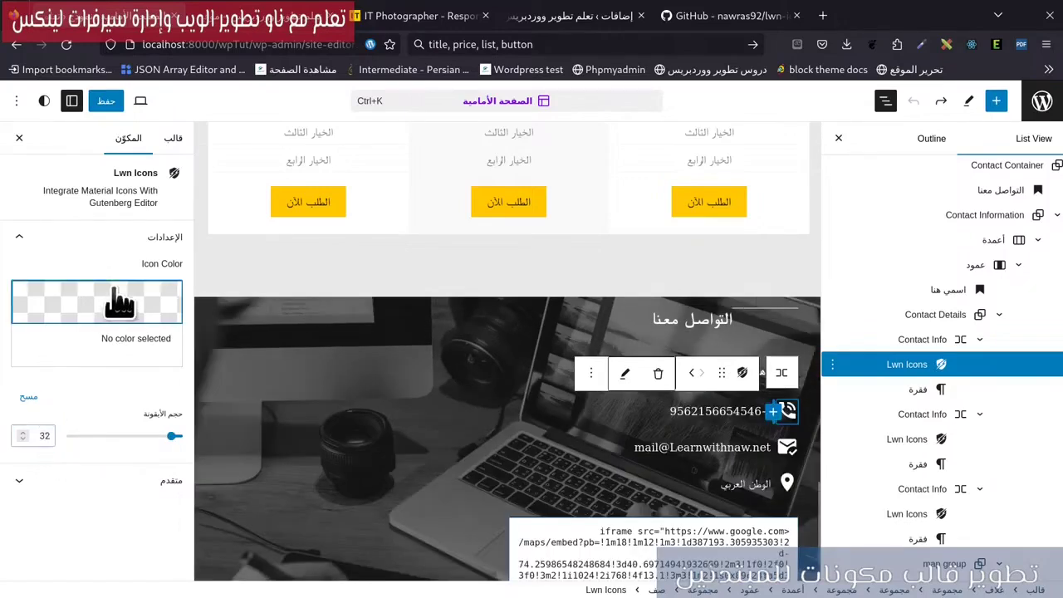
click(112, 299)
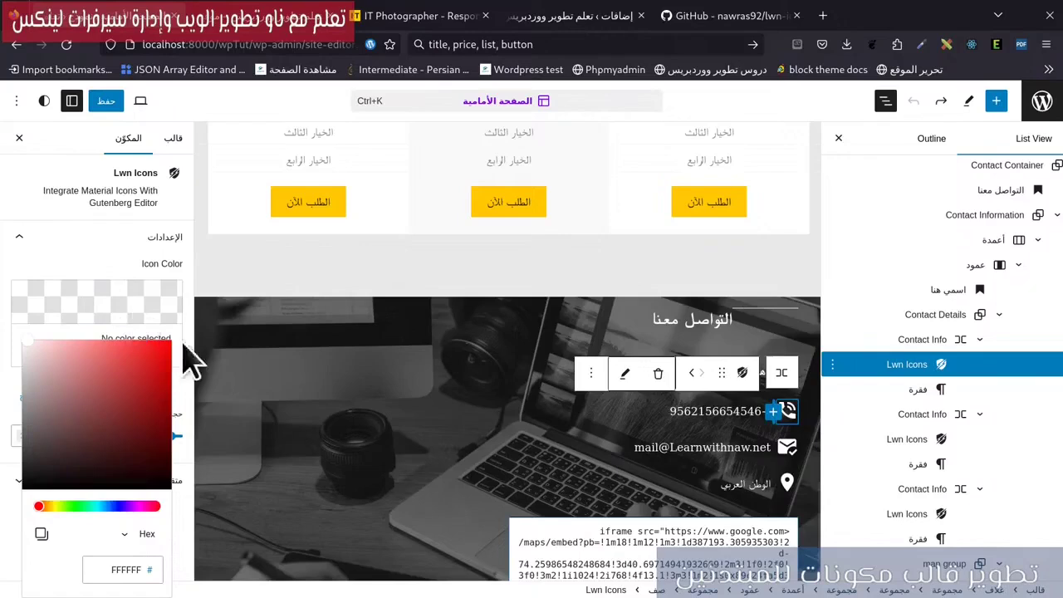
click(77, 250)
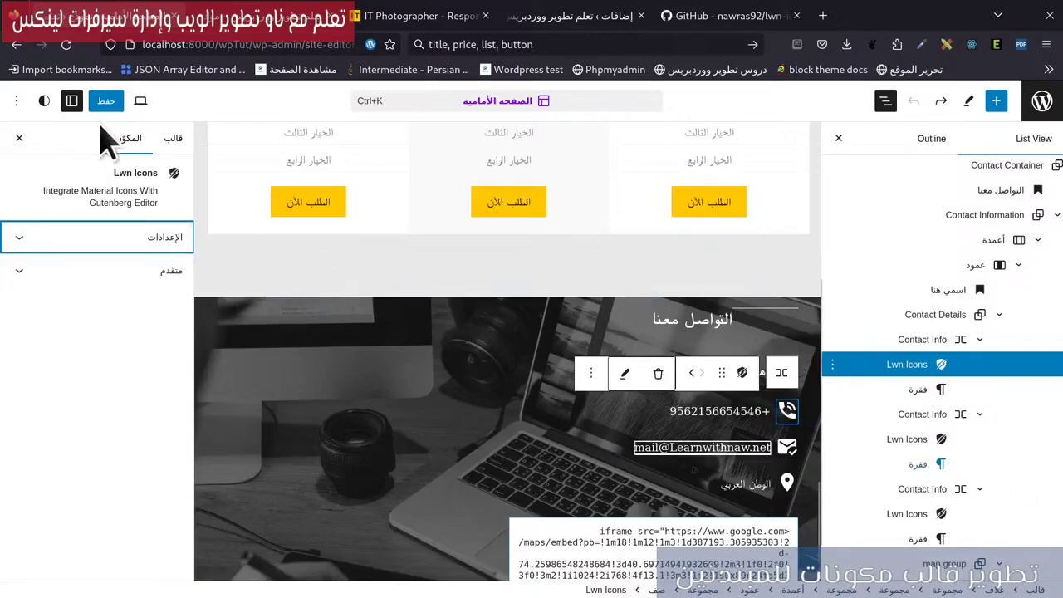
Save the site changes, reload the live site, and switch to the IT Photographer reference tab.
click(108, 101)
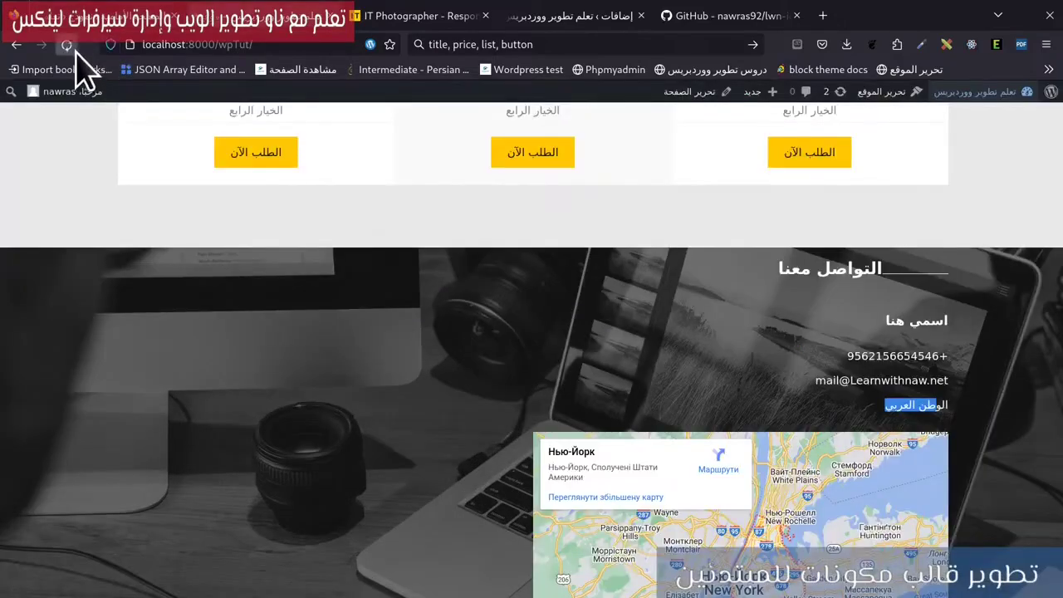
click(70, 47)
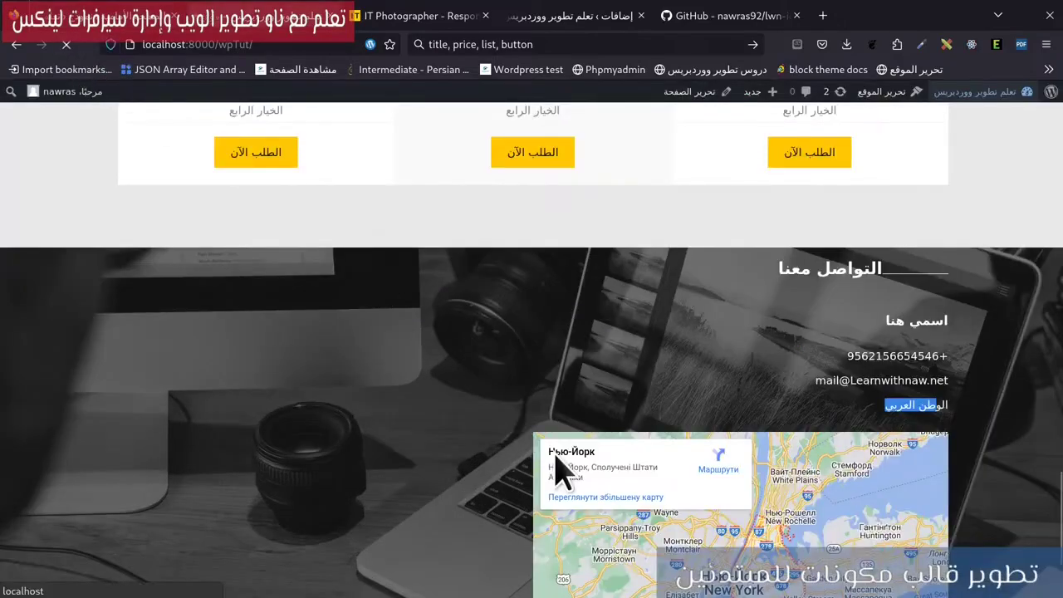
scroll(781, 567, up, 1)
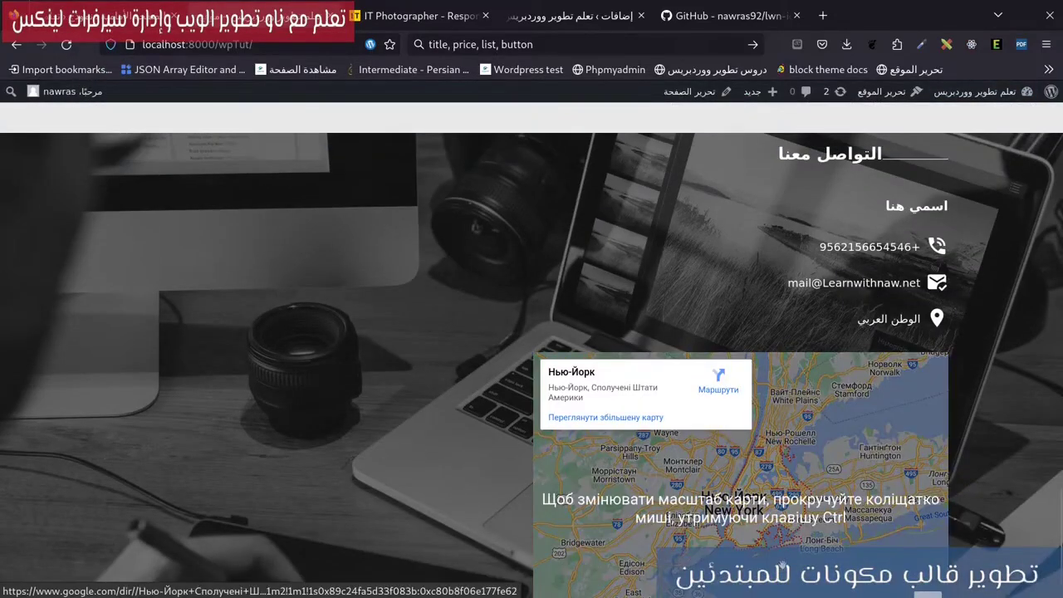
scroll(780, 568, up, 2)
click(419, 20)
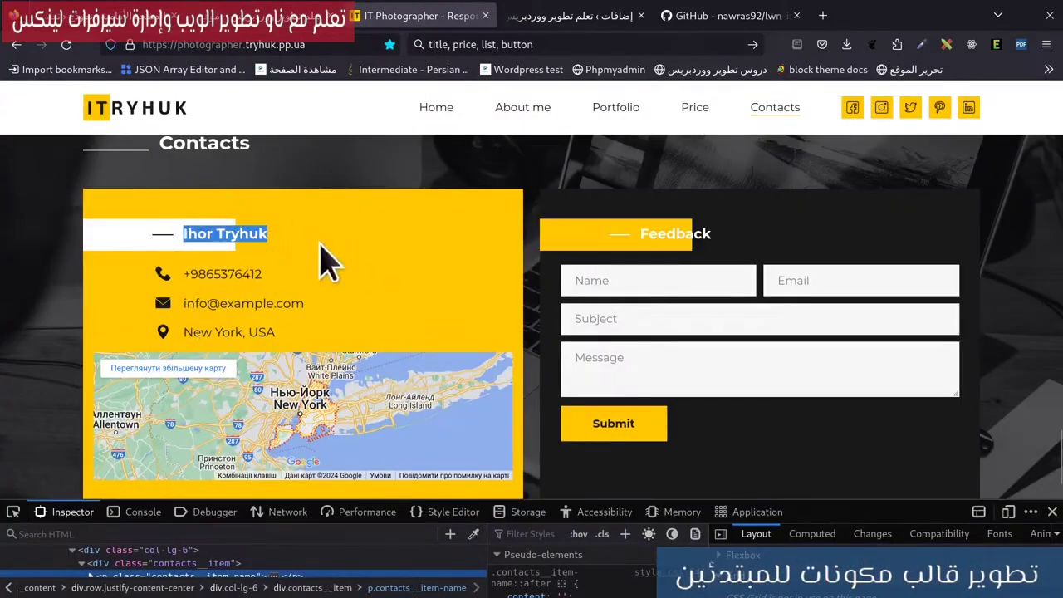
Inspect the reference yellow contact card's .contacts__item rules (50px top padding, 450px min height), then close DevTools.
scroll(328, 245, up, 2)
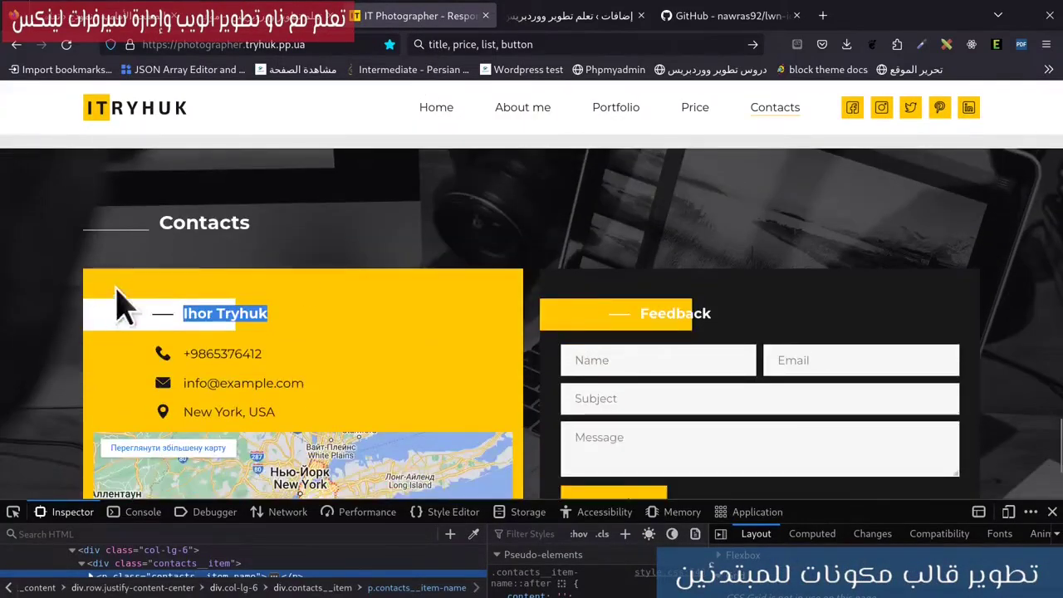
right_click(175, 280)
click(240, 430)
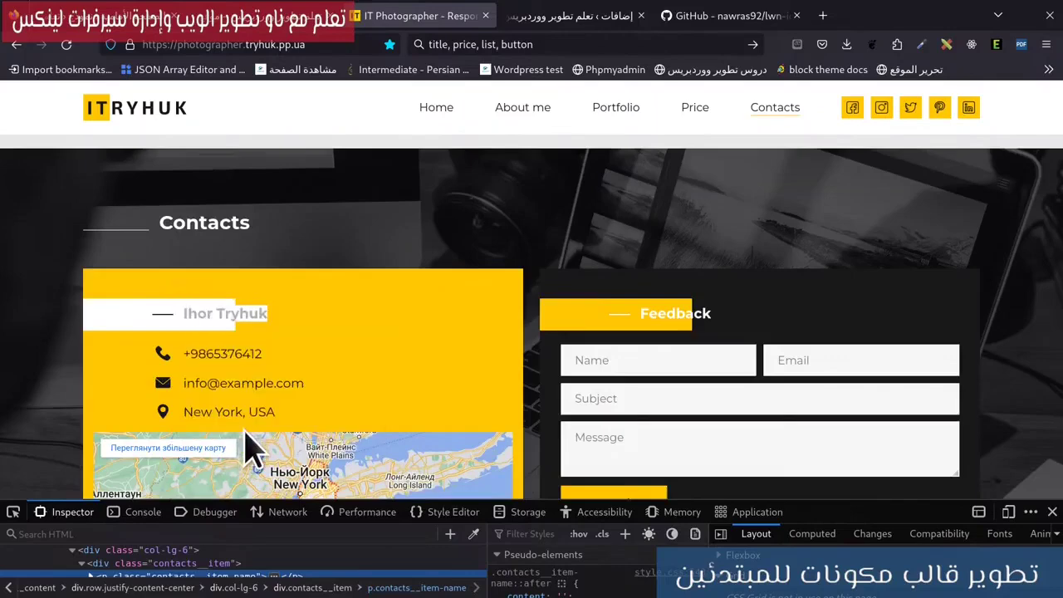
drag(431, 499, 432, 329)
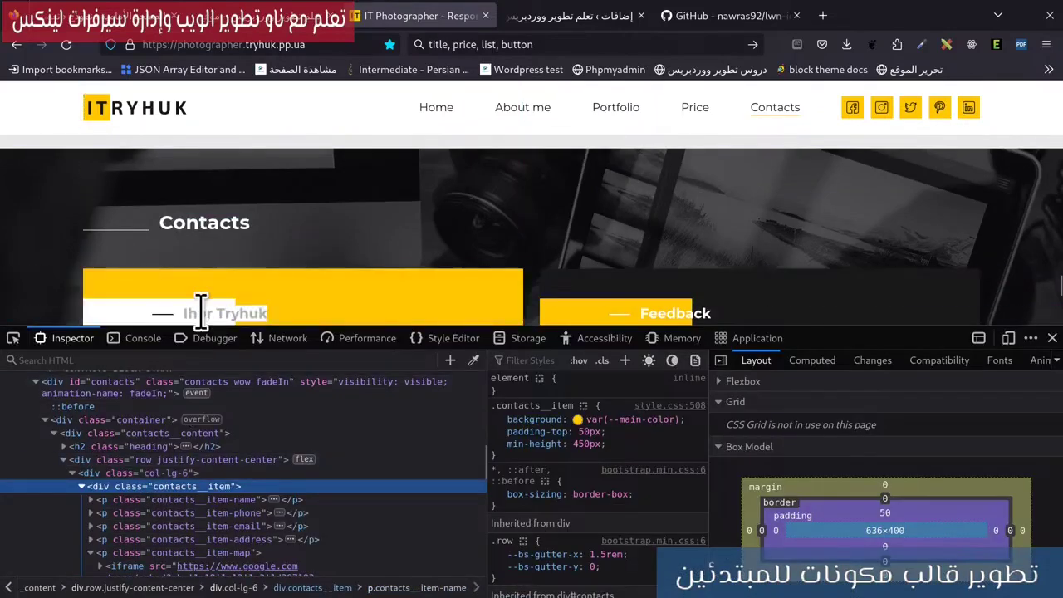
key(F12)
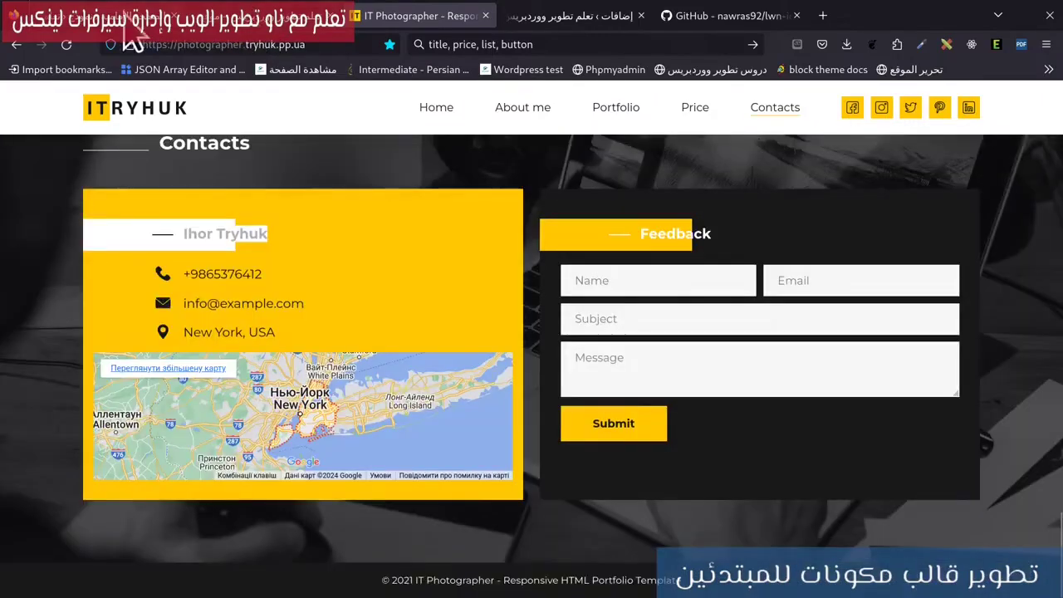
Give the contact-details Column the yellow Contrast background and switch its padding to a custom value.
click(126, 25)
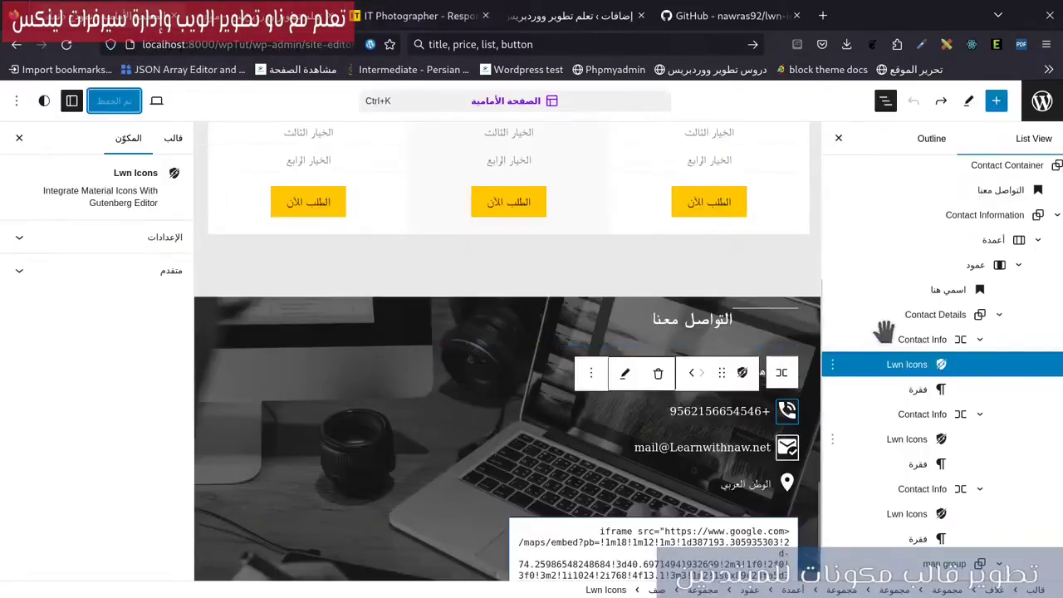
click(930, 257)
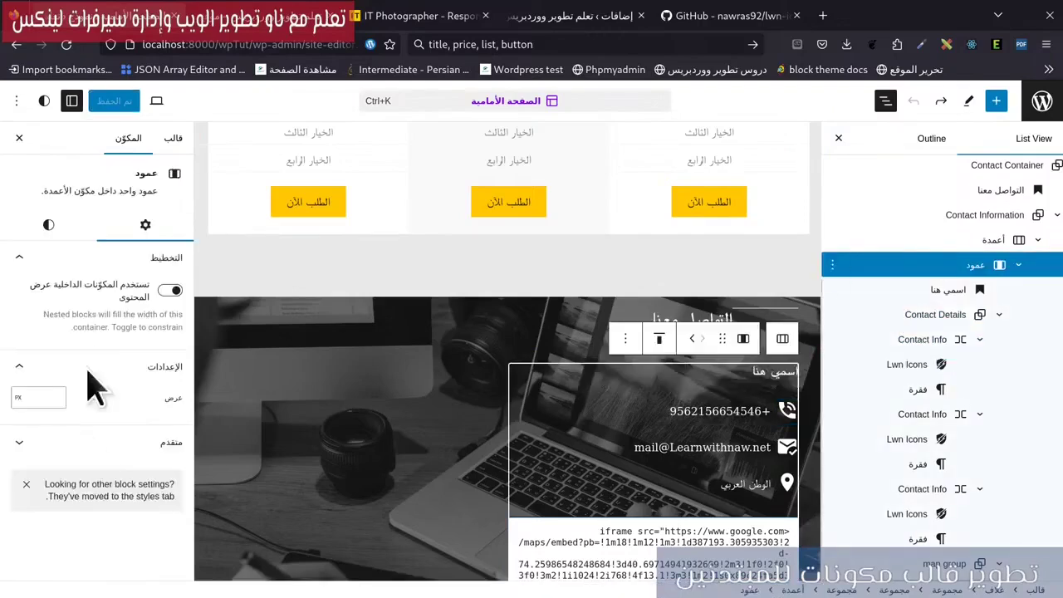
click(63, 226)
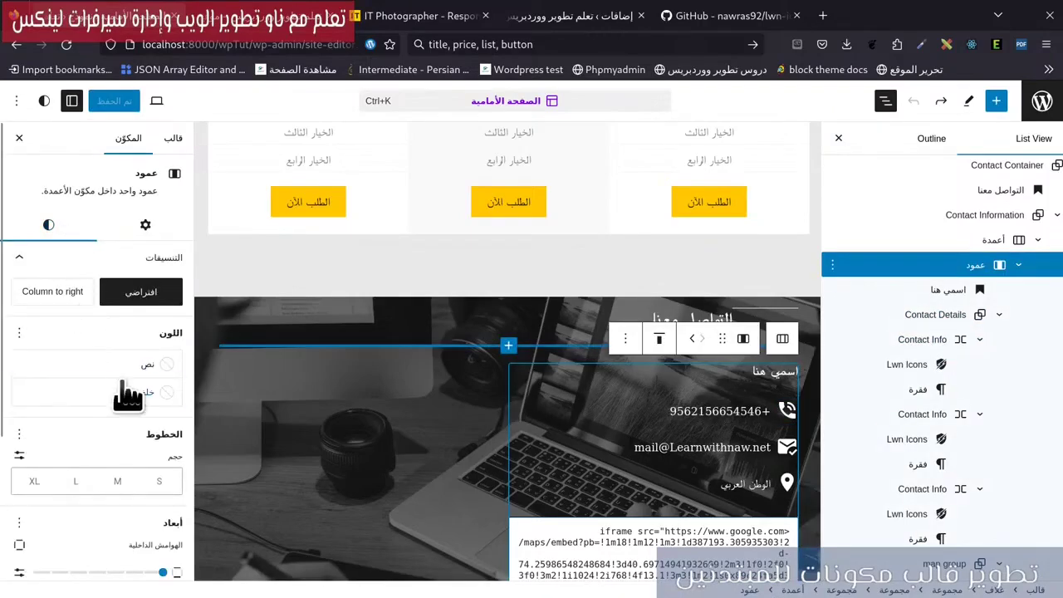
click(125, 392)
click(339, 519)
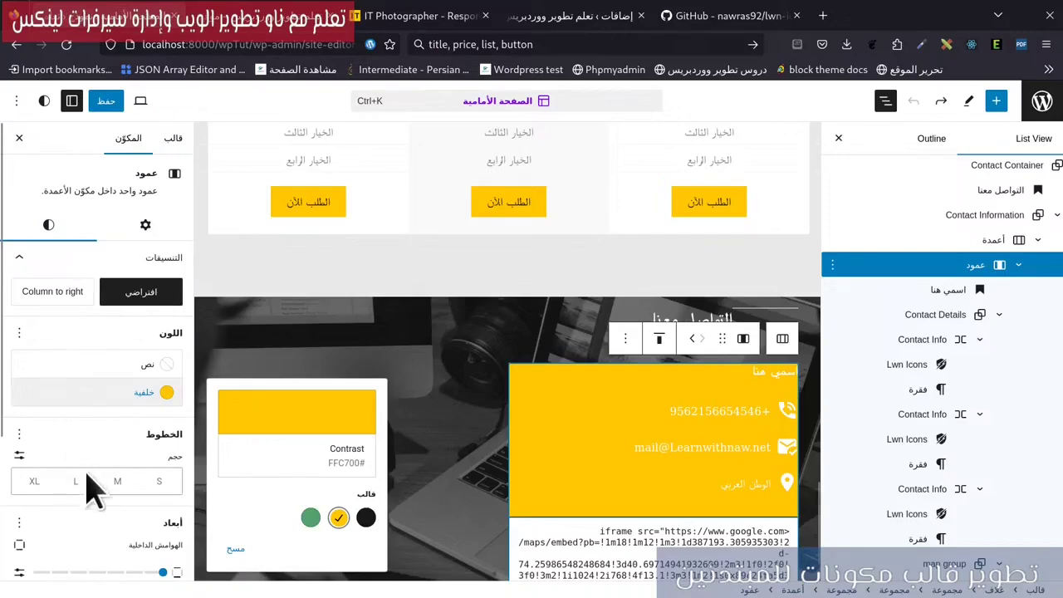
scroll(29, 486, down, 3)
click(20, 383)
click(141, 383)
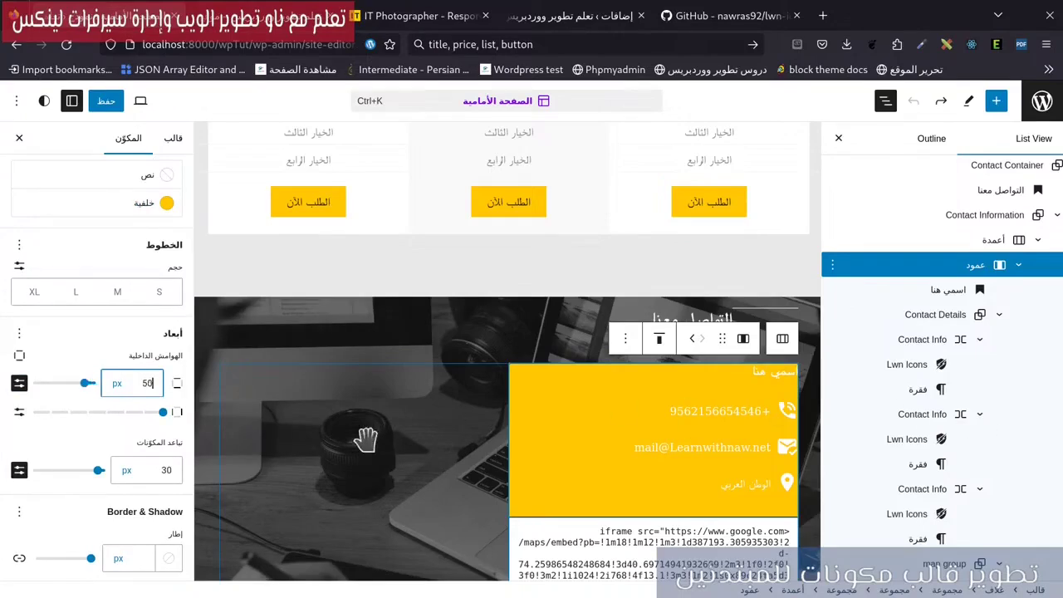
Enter 50 for the column's padding, then set the bottom padding to 20 px.
text(50)
click(19, 427)
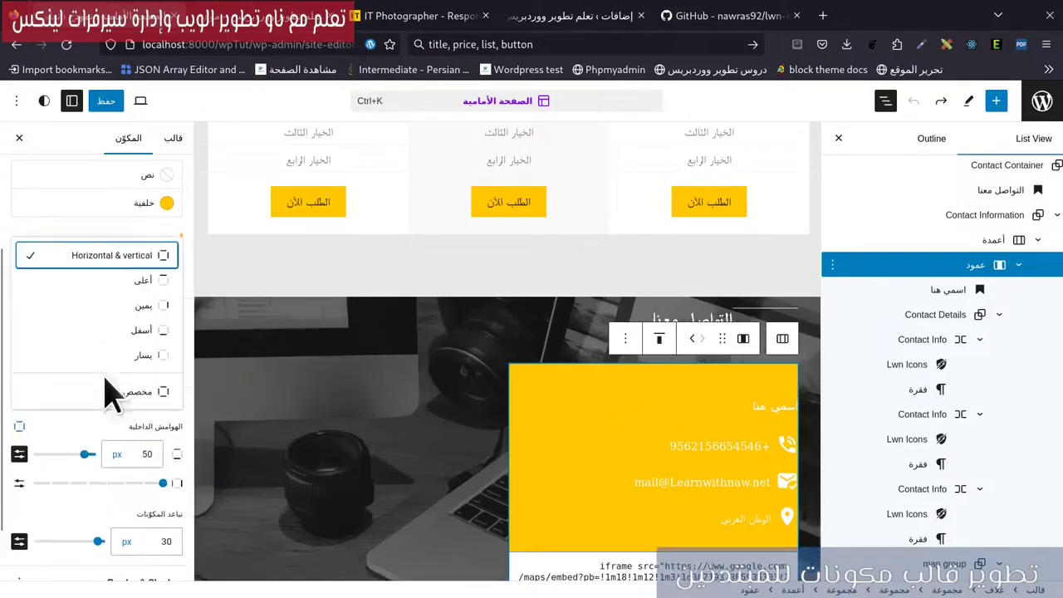
click(126, 291)
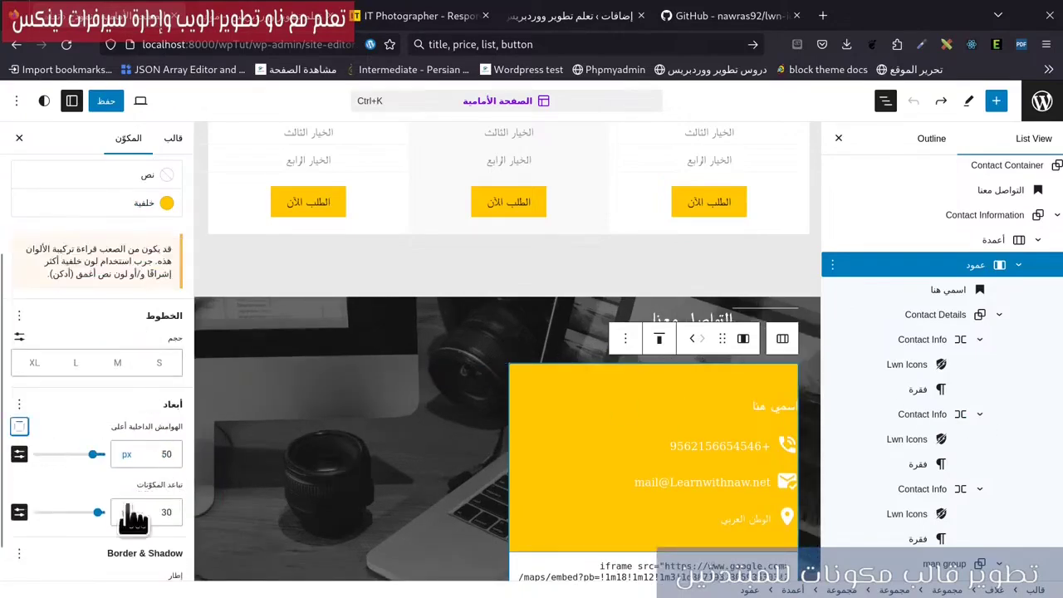
click(19, 427)
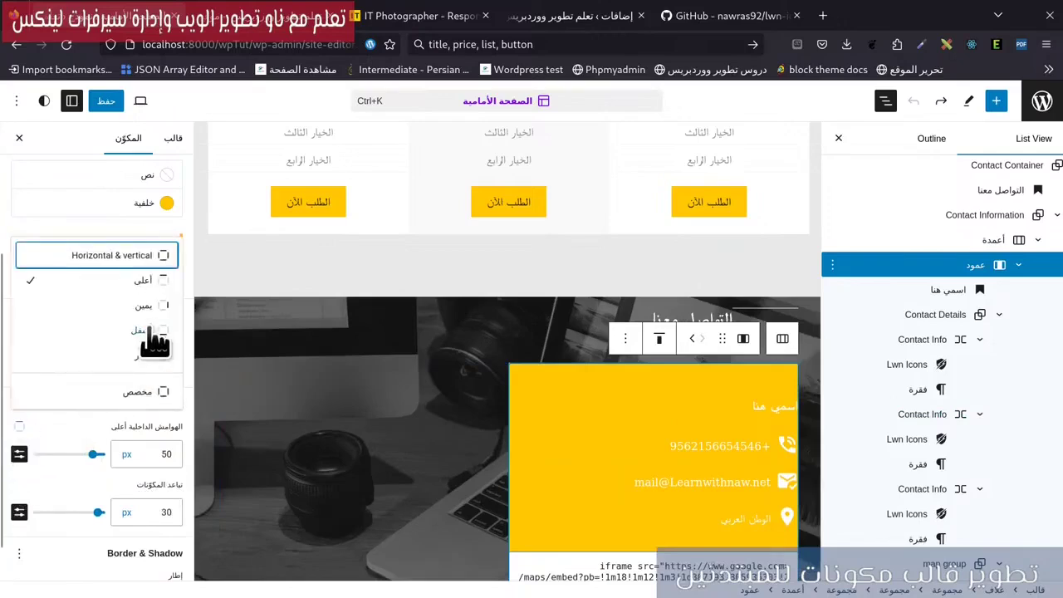
click(151, 338)
double_click(166, 454)
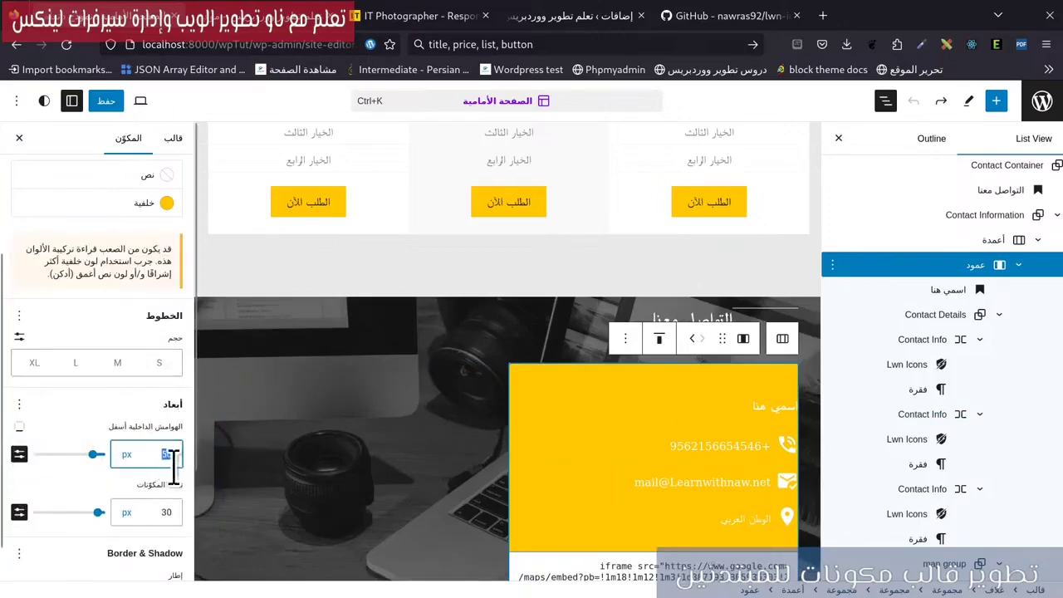
scroll(264, 523, down, 3)
text(20)
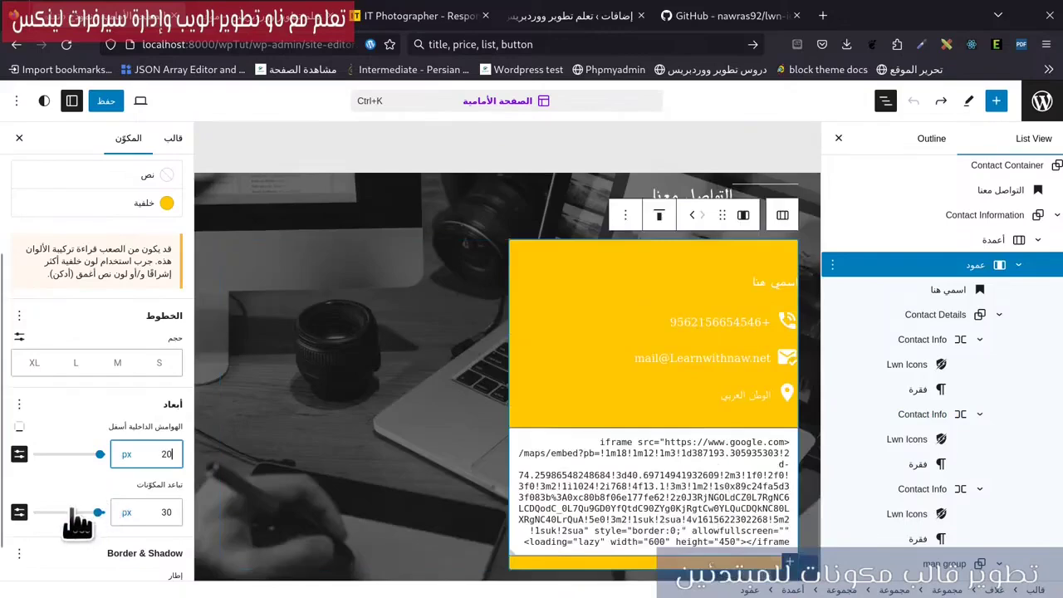
Set the yellow column's right padding to 20 px.
click(19, 404)
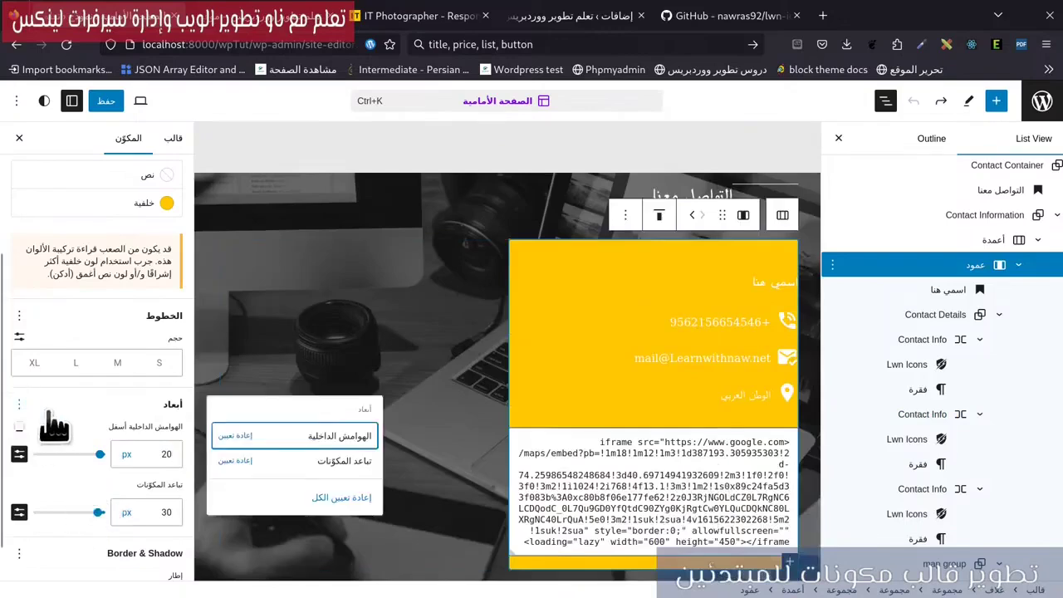
click(19, 426)
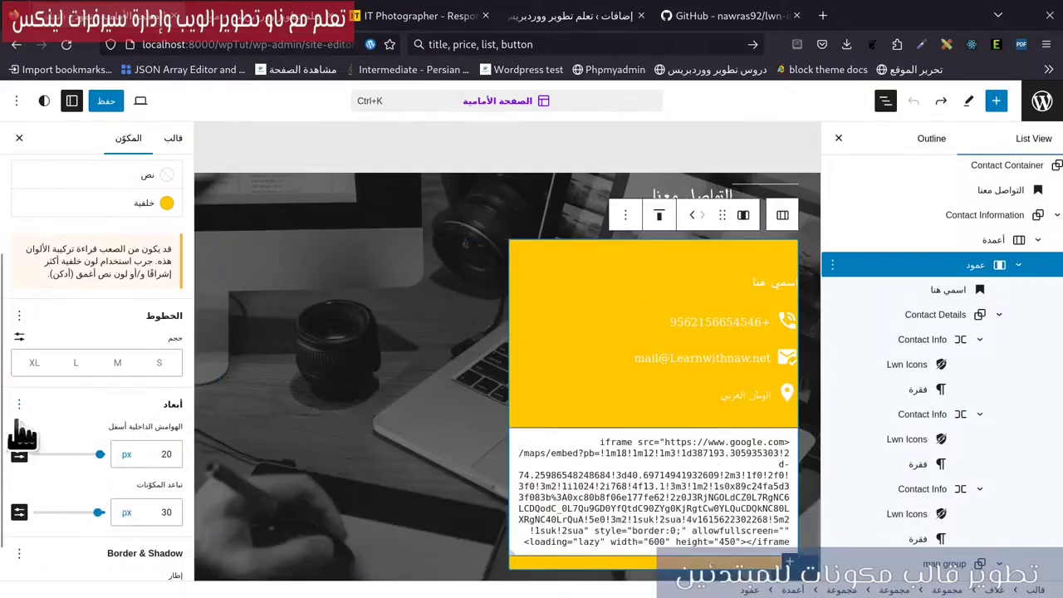
click(19, 426)
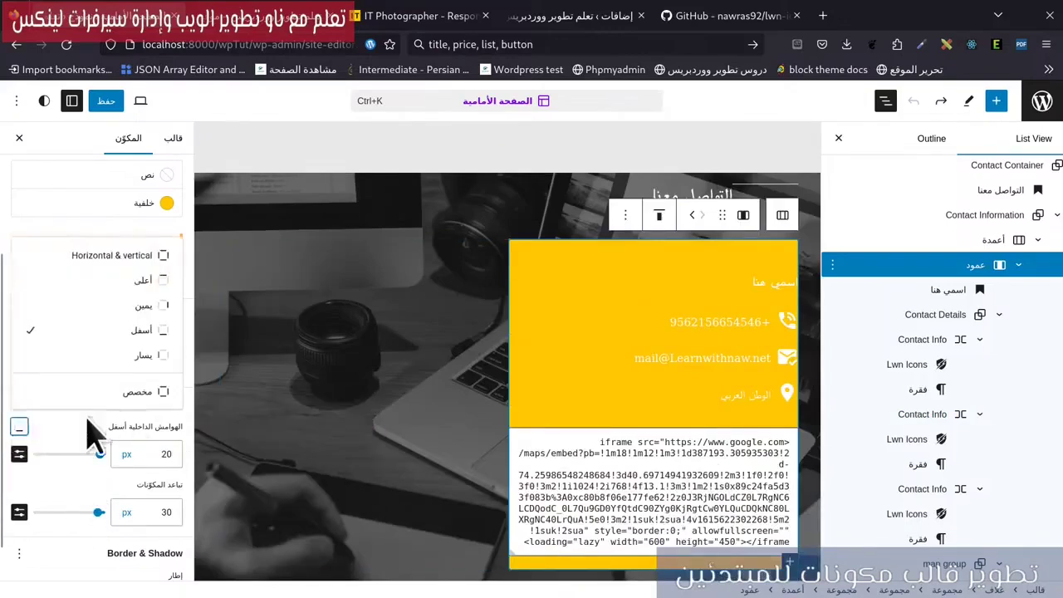
click(162, 319)
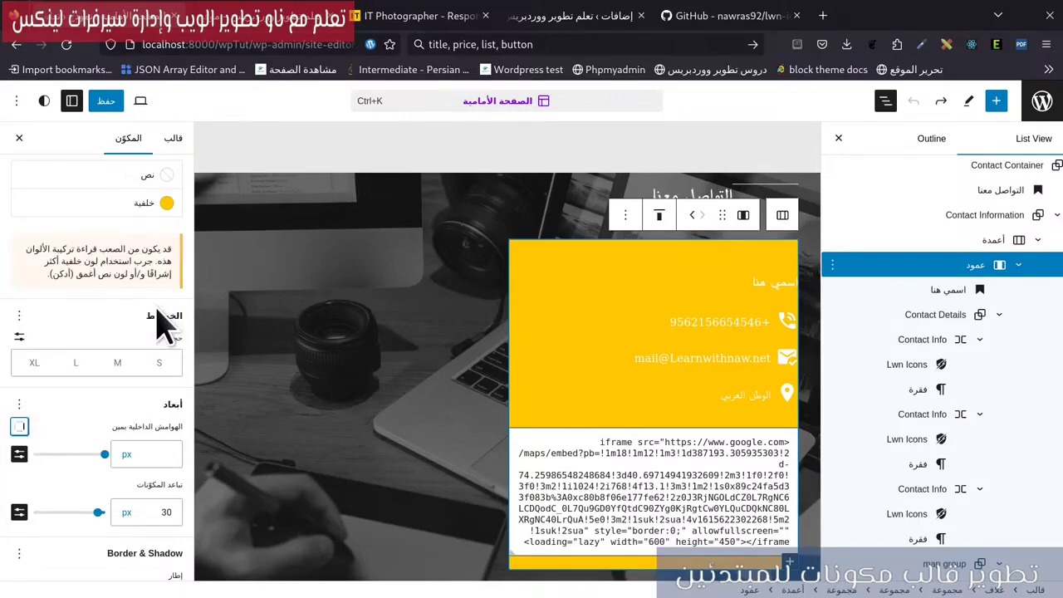
click(156, 454)
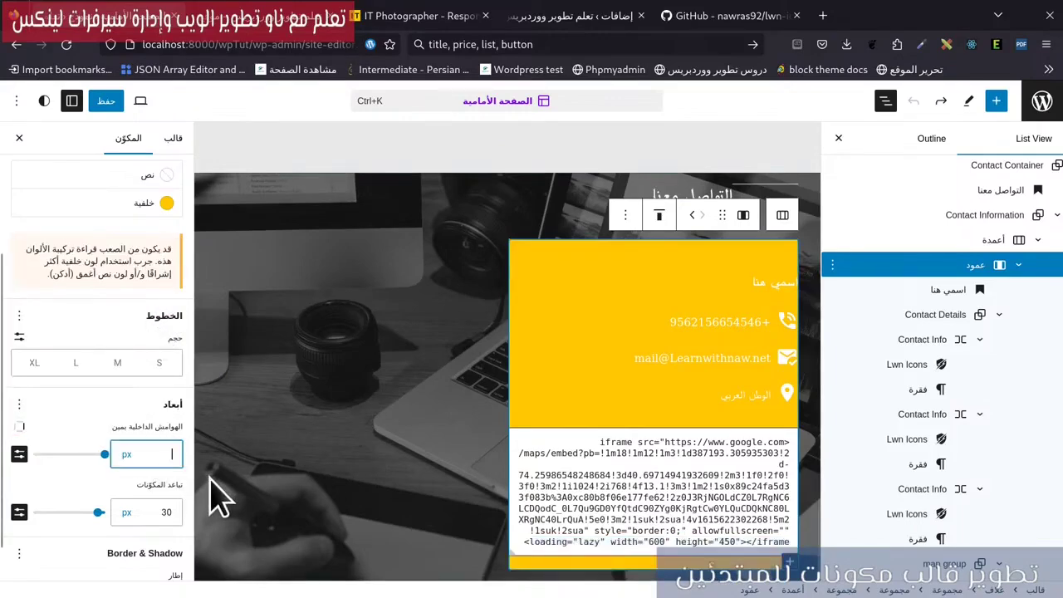
text(20)
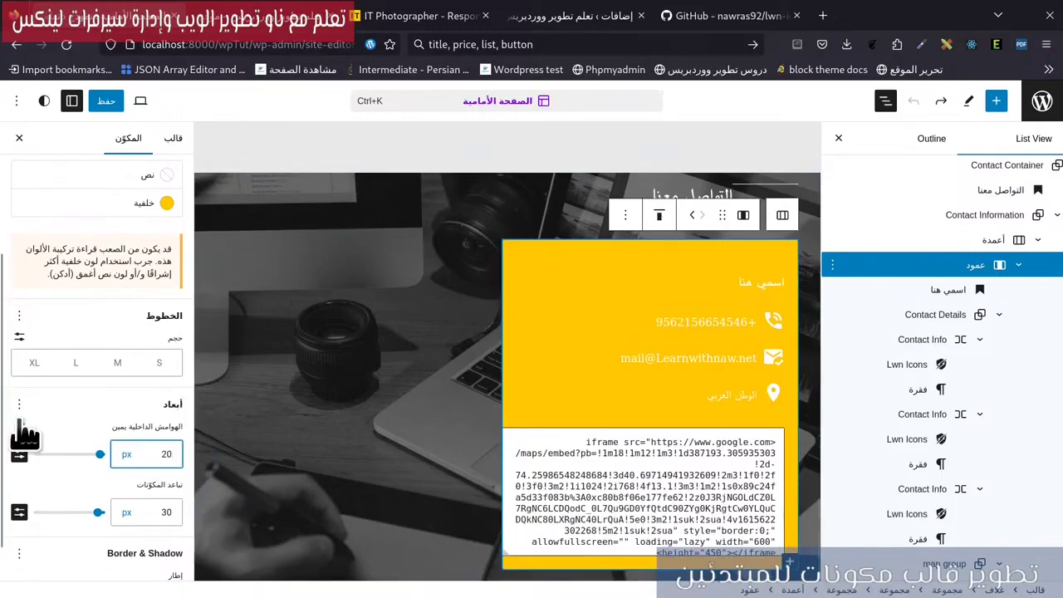
Set the left padding to 20 px and bring up the save confirmation.
click(21, 427)
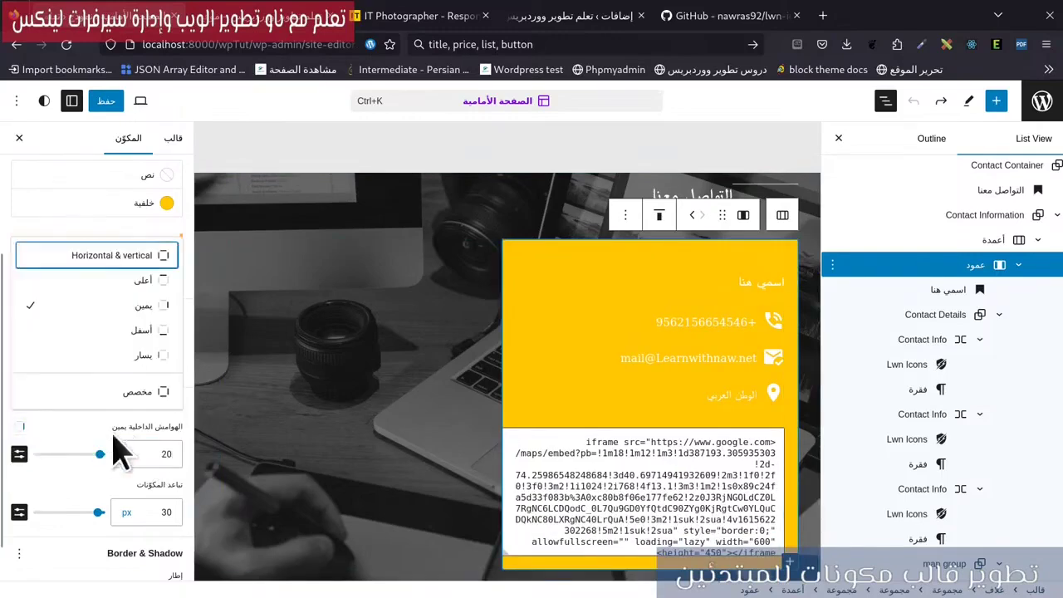
click(126, 355)
click(151, 456)
text(20)
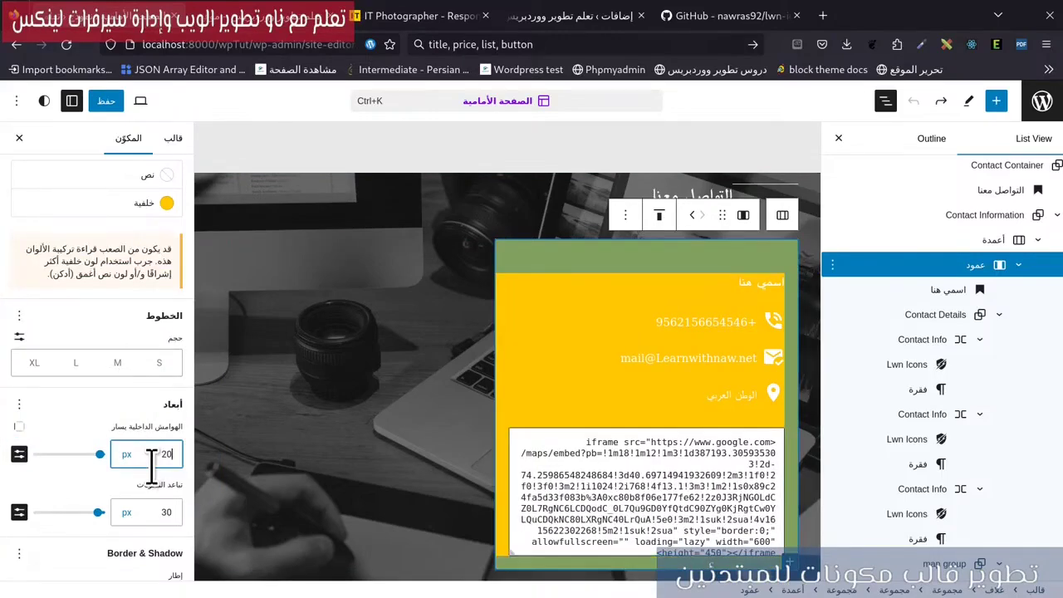
click(112, 102)
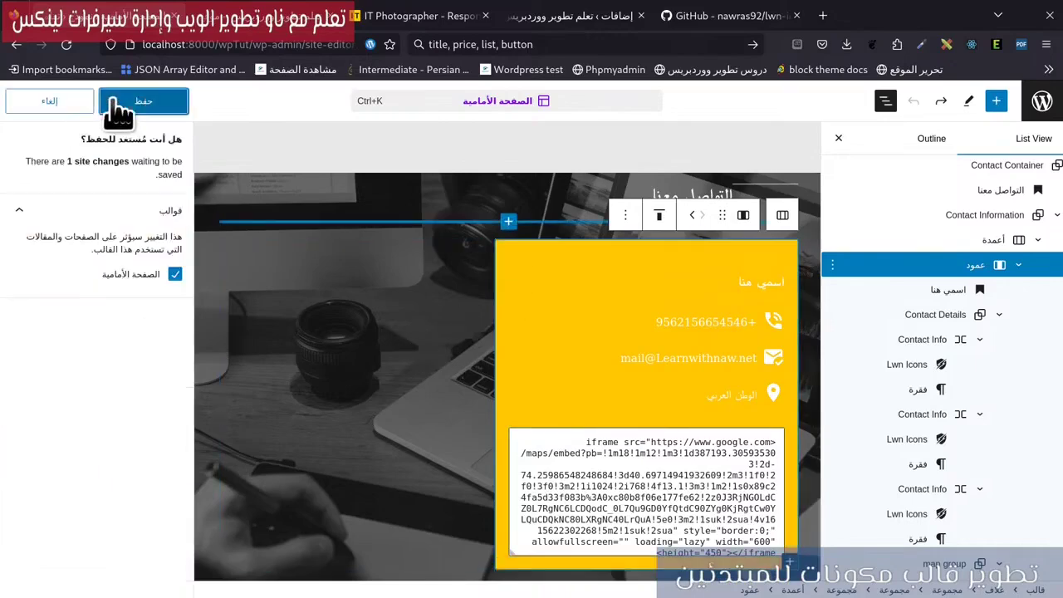
Confirm the save, reload the live front page to check the yellow contact box, then return.
click(116, 101)
click(299, 18)
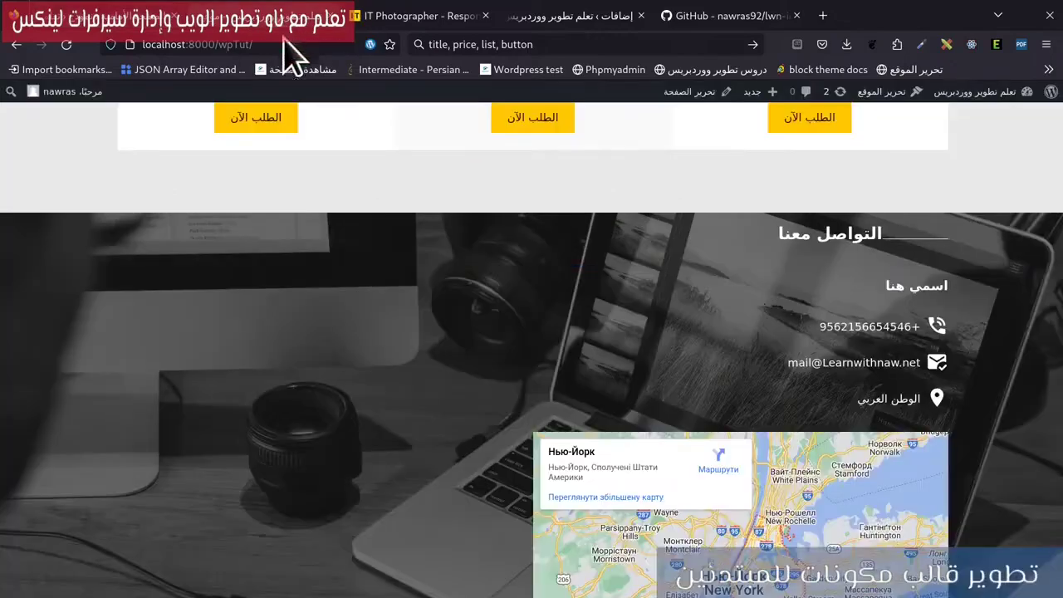
key(F5)
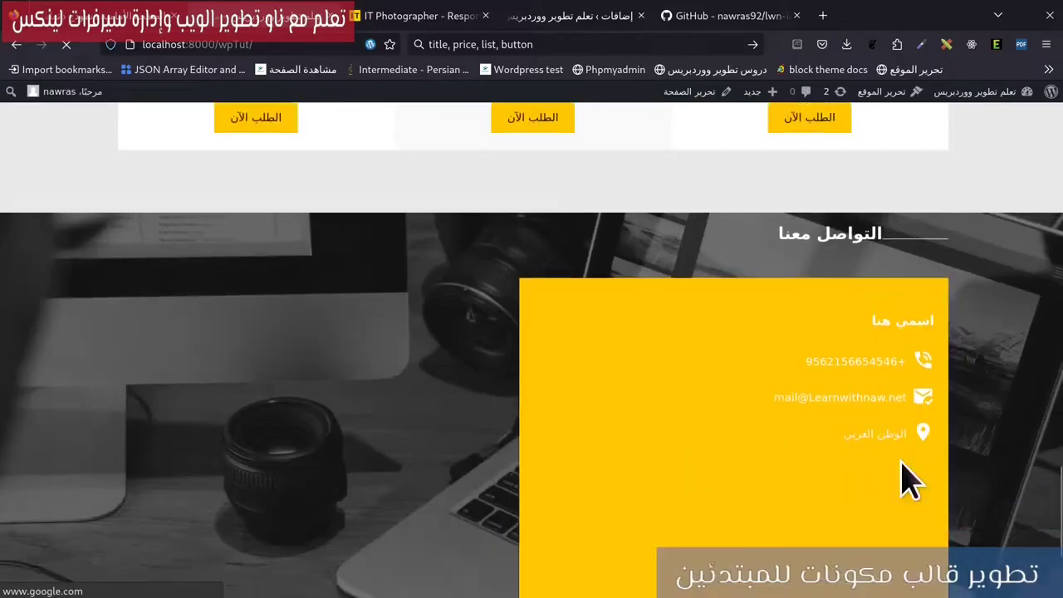
scroll(939, 448, up, 2)
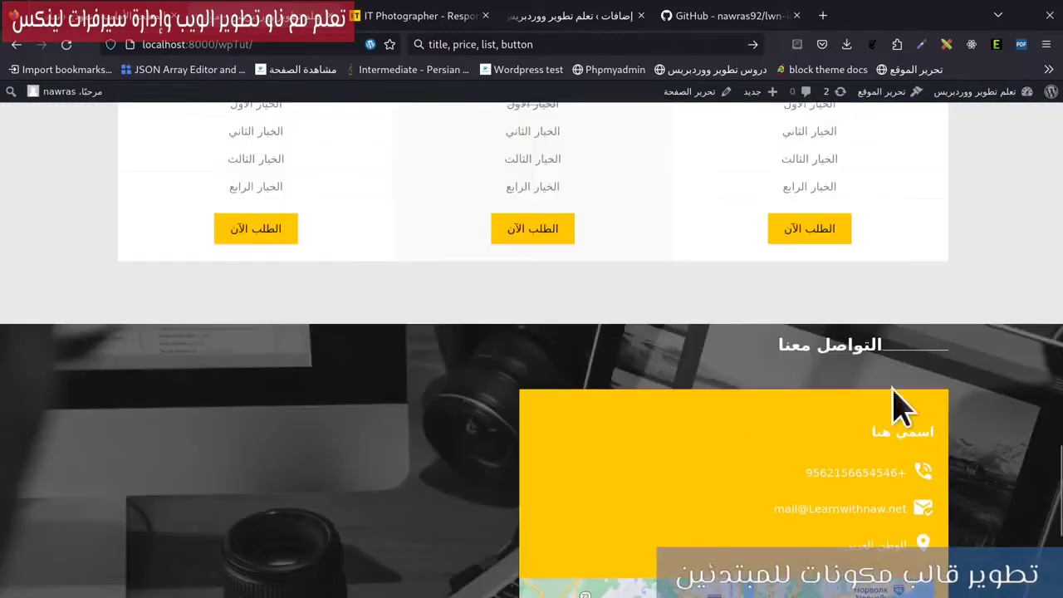
click(133, 25)
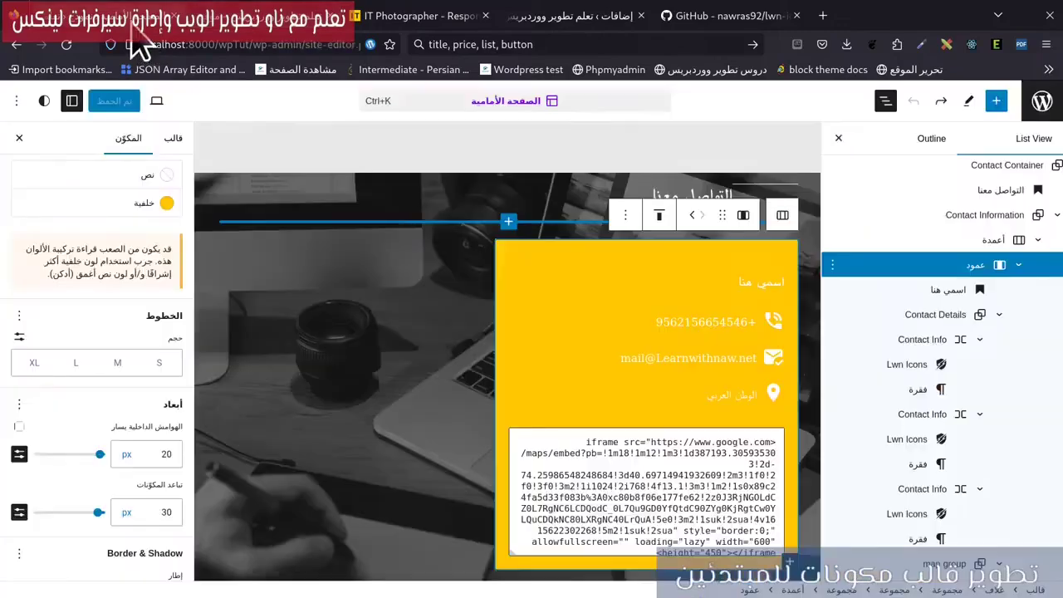
Give the cover block around the contact section a custom inner padding of 50.
click(894, 313)
click(955, 241)
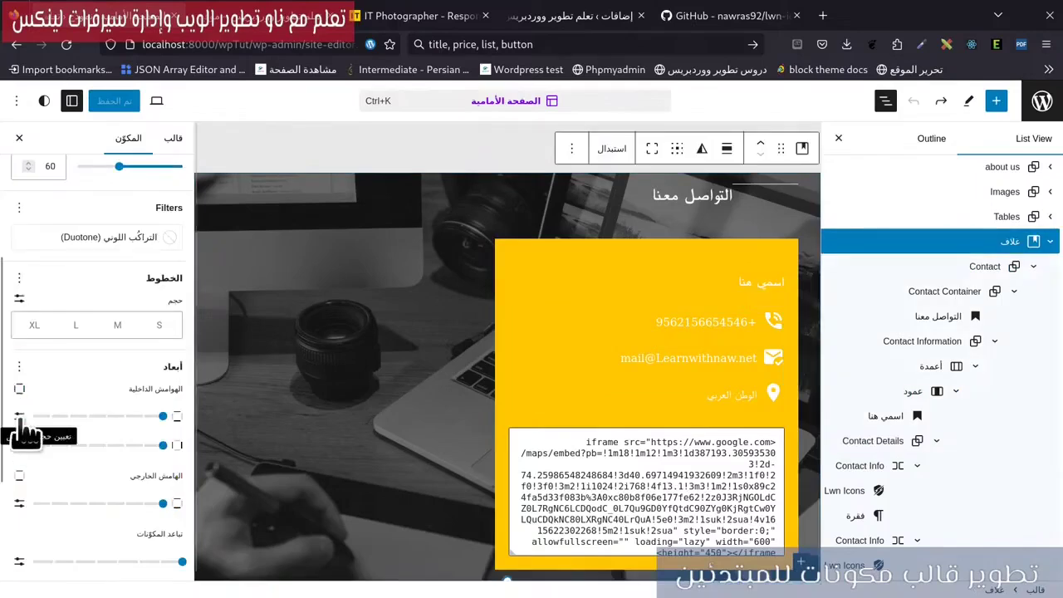
click(19, 417)
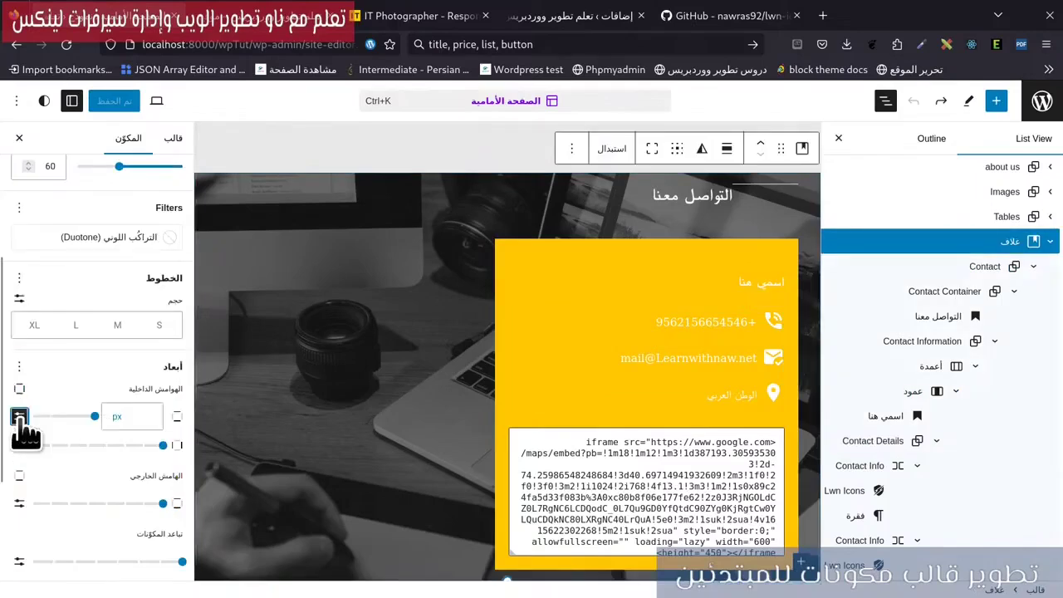
click(144, 411)
text(50)
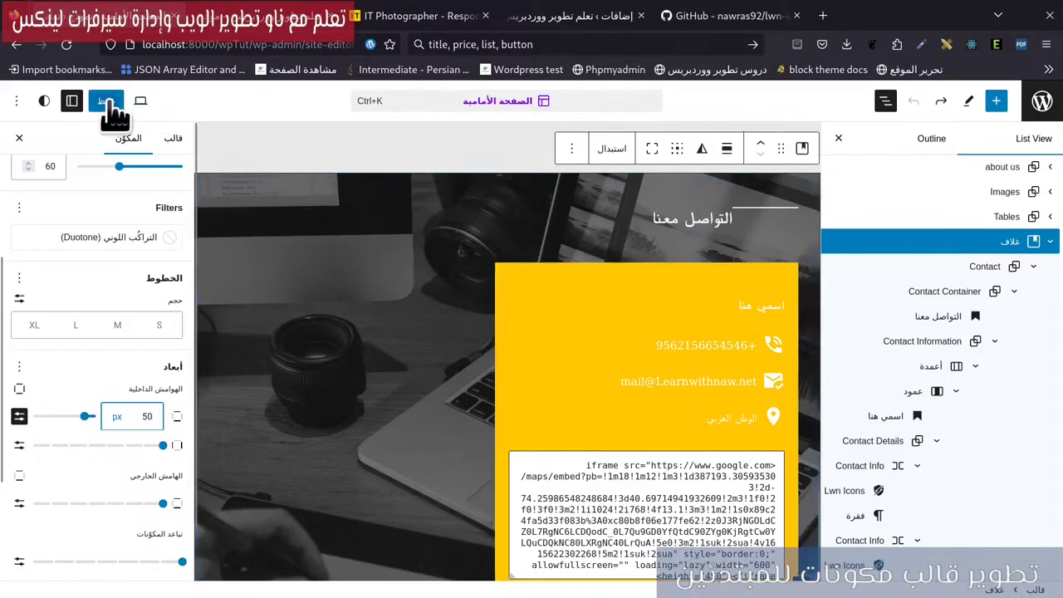
Enable custom padding on the Contact group and enter 40.
click(978, 265)
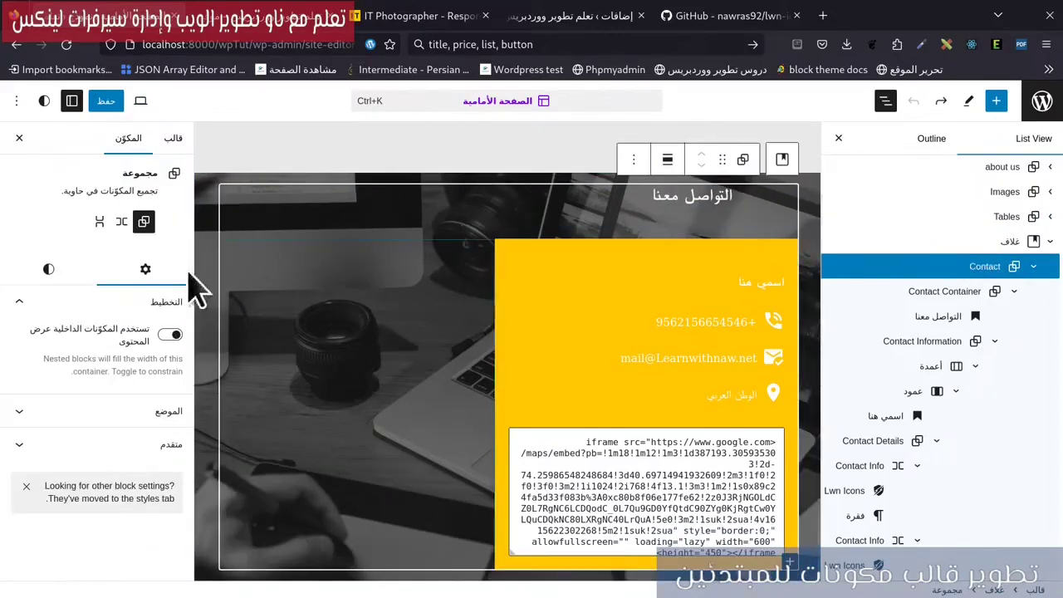
click(55, 271)
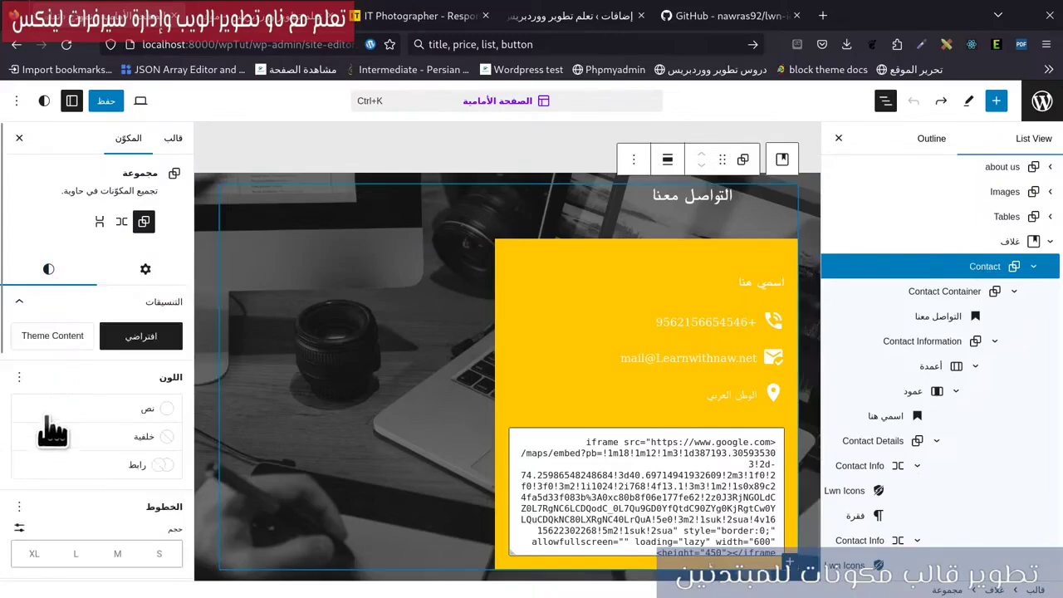
scroll(46, 416, down, 3)
click(20, 392)
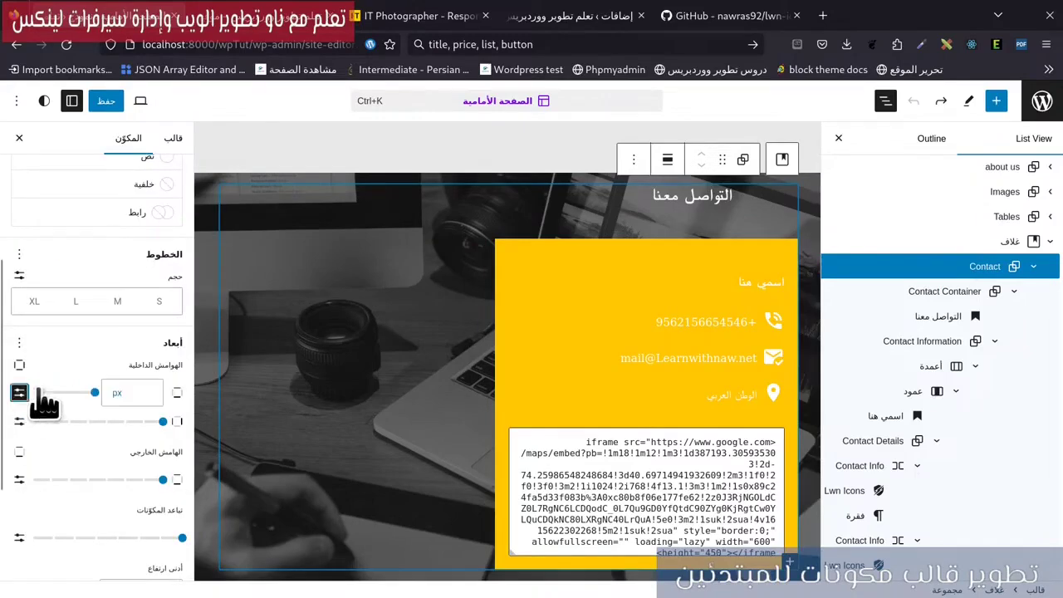
text(40)
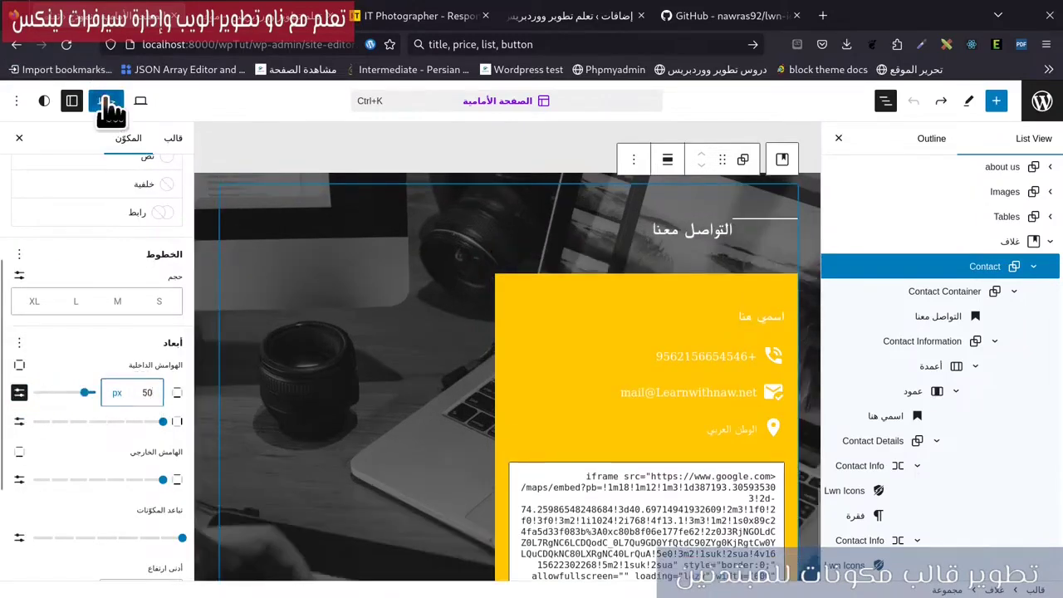
Save the template and view the contact section on the live front page.
click(106, 100)
click(154, 110)
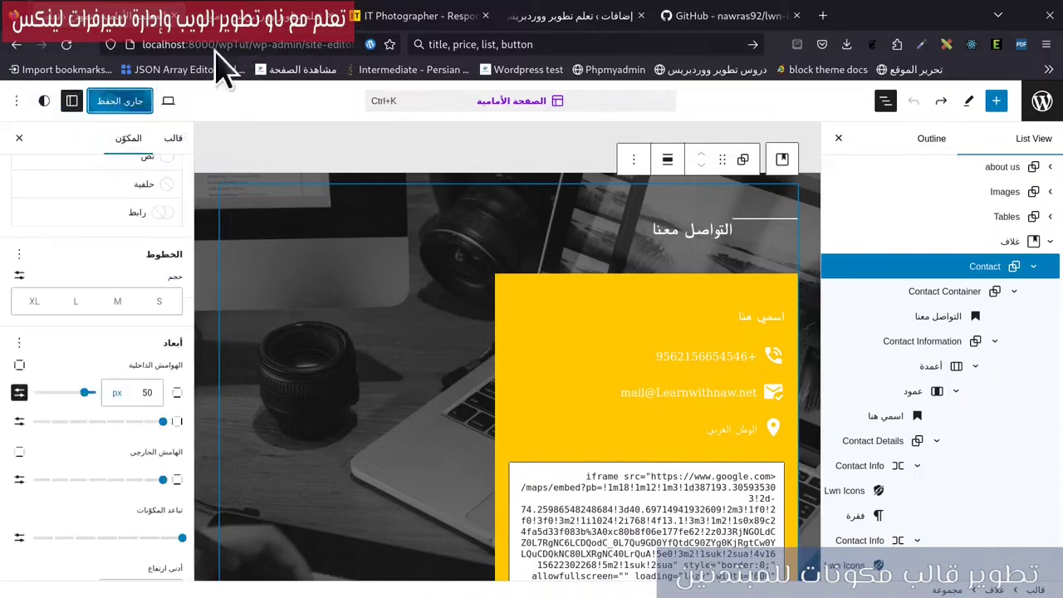
key(ctrl+Page_Up)
scroll(805, 328, down, 5)
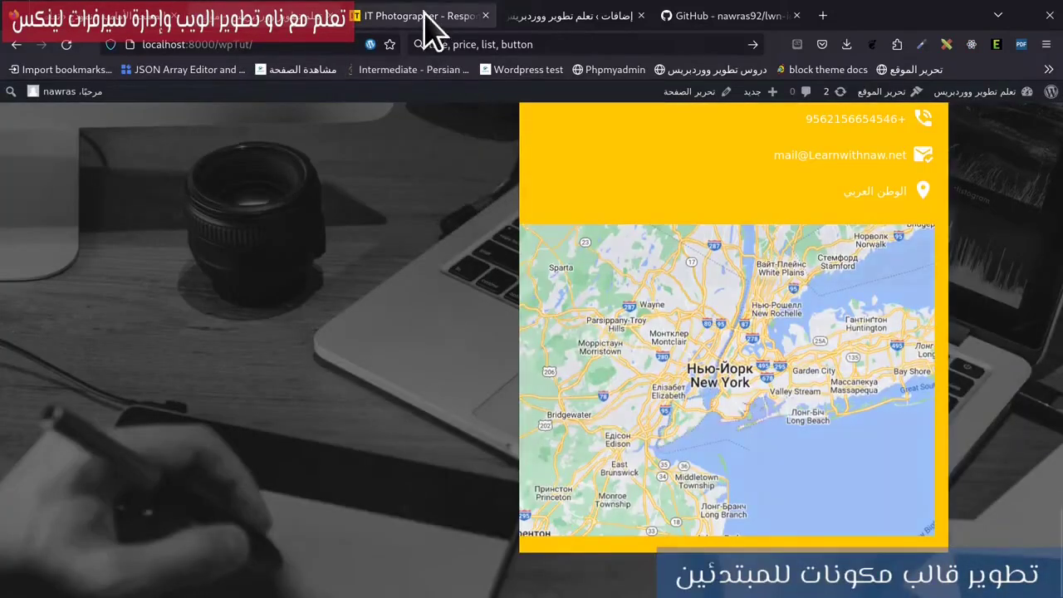
Compare against the ITRYHUK reference site's Contacts section, then go back to the Site Editor.
click(427, 17)
scroll(441, 430, up, 1)
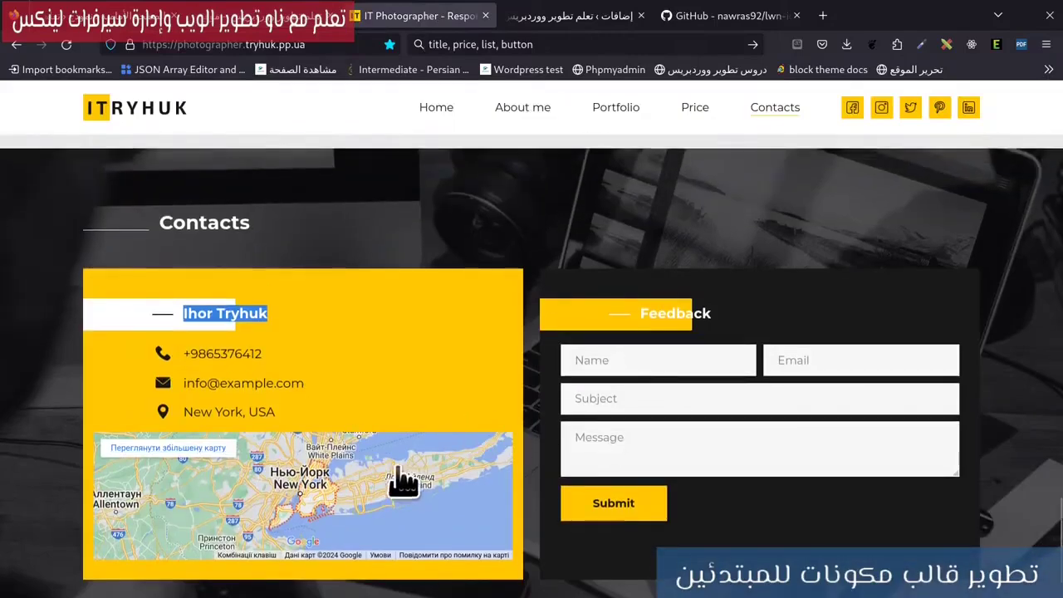
scroll(373, 480, up, 2)
scroll(349, 477, down, 2)
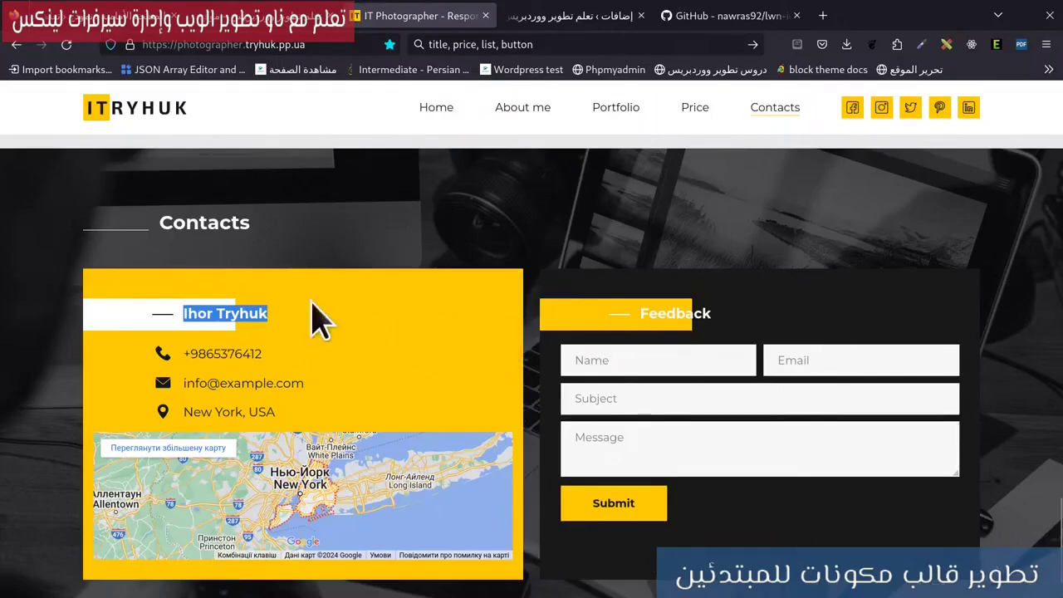
click(255, 27)
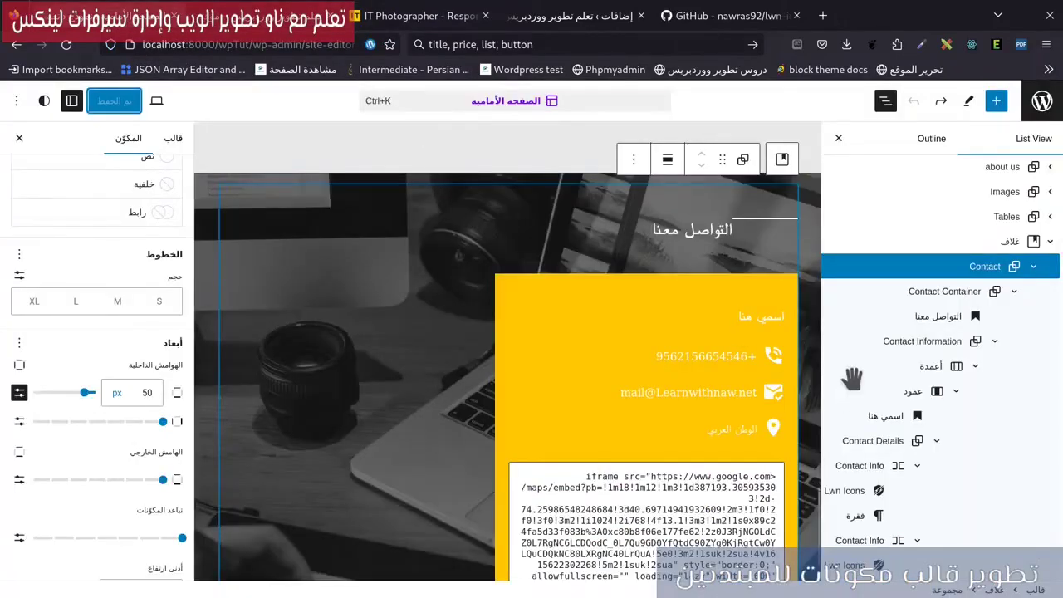
Add a heading reading 'اتصل بي' to the second, empty column.
click(959, 390)
click(913, 472)
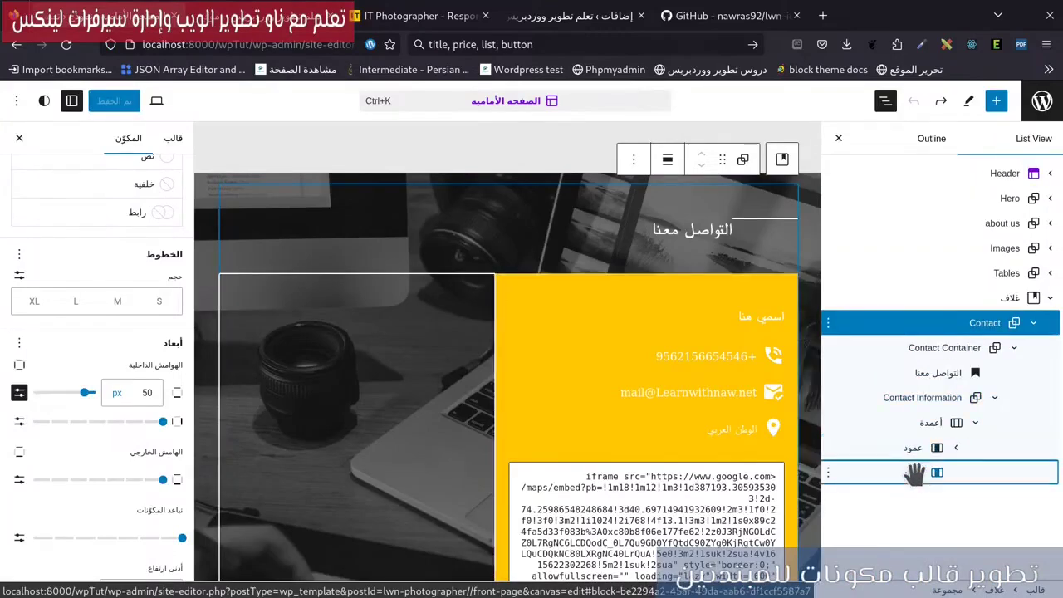
click(356, 289)
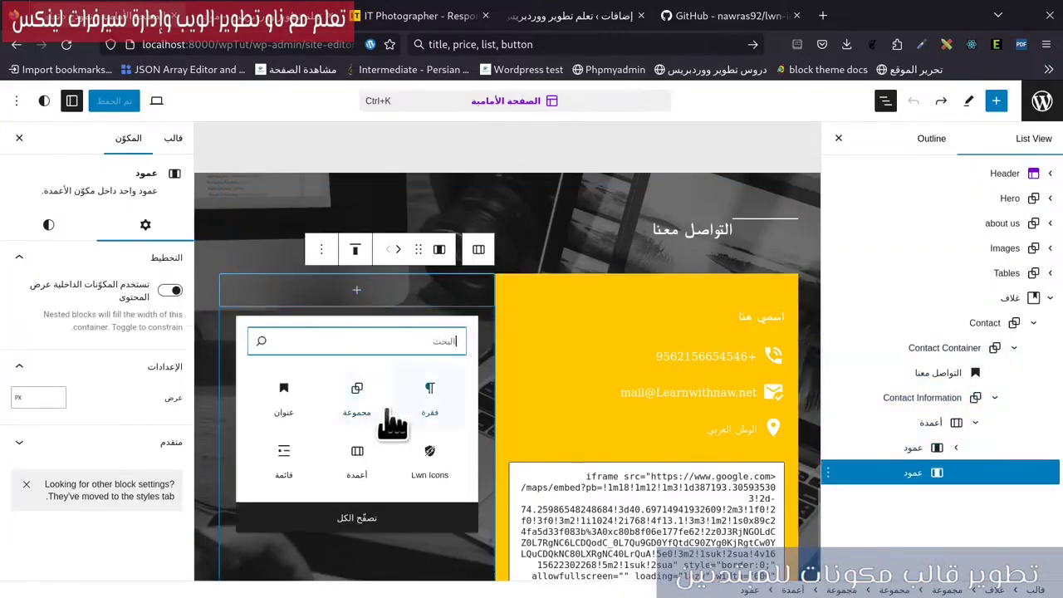
click(285, 400)
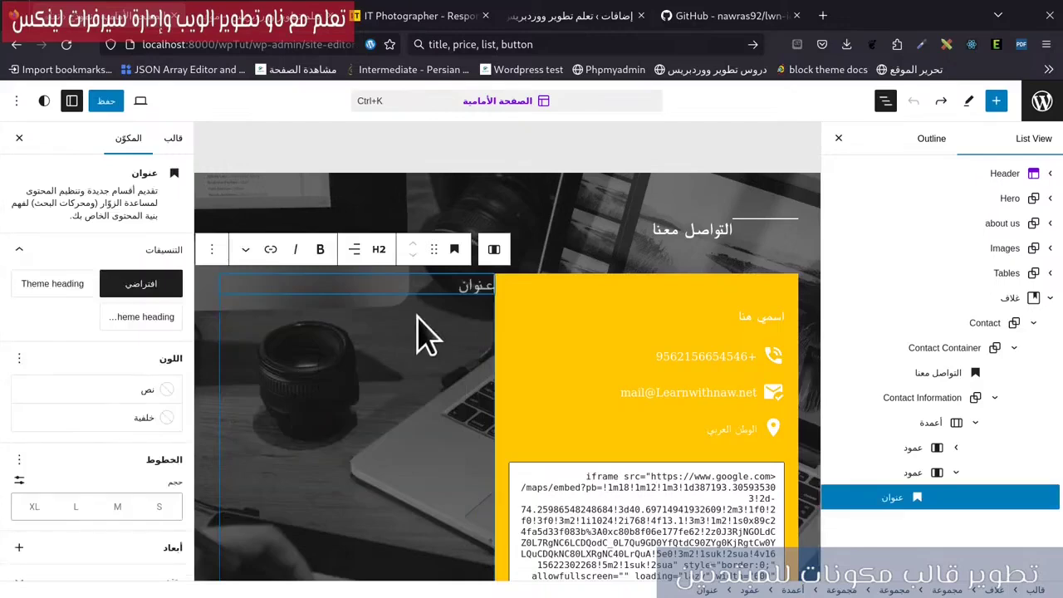
text(hj)
key(BackSpace)
key(BackSpace)
key(BackSpace)
key(BackSpace)
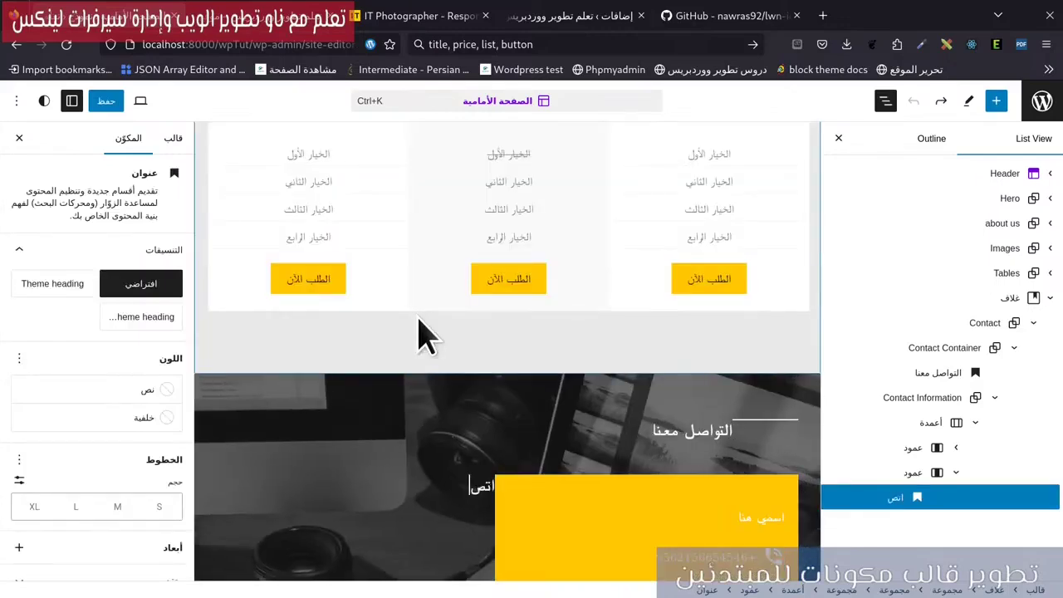
text(اتصل بي)
scroll(348, 465, down, 2)
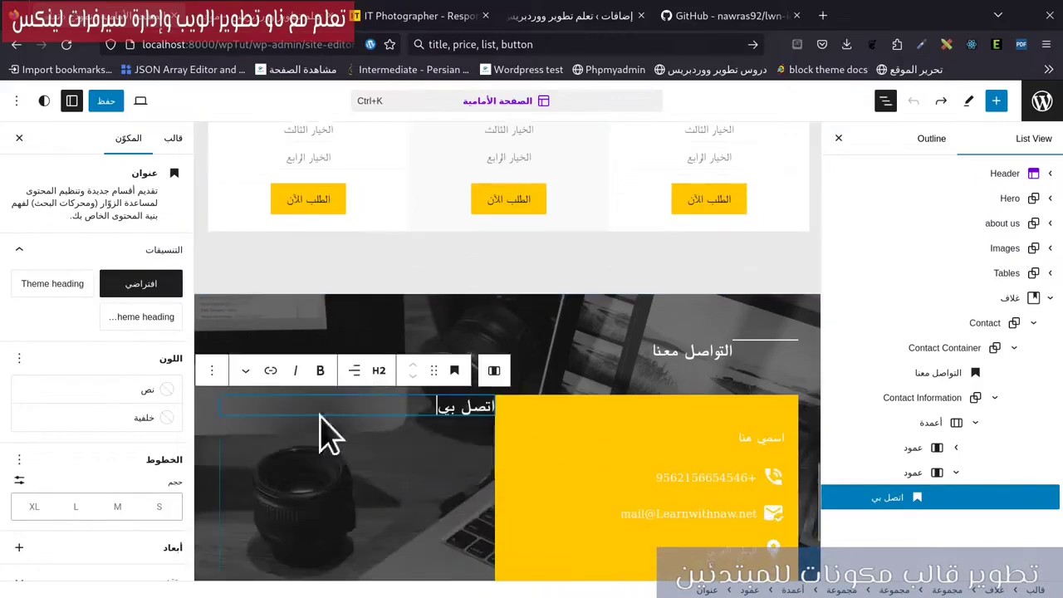
Give the heading's column the dark Base background colour.
click(918, 475)
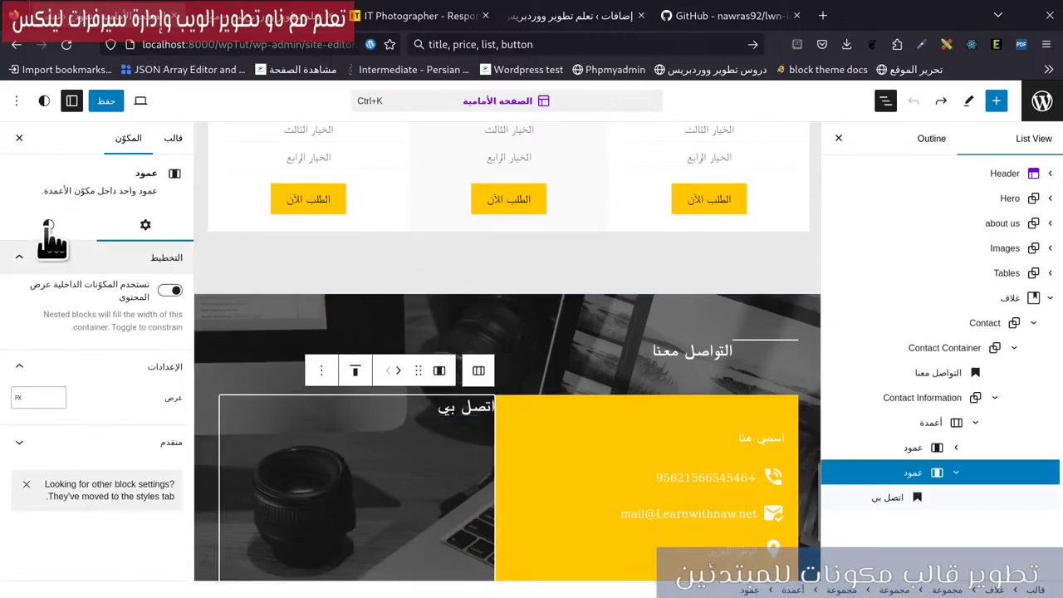
click(46, 229)
click(120, 348)
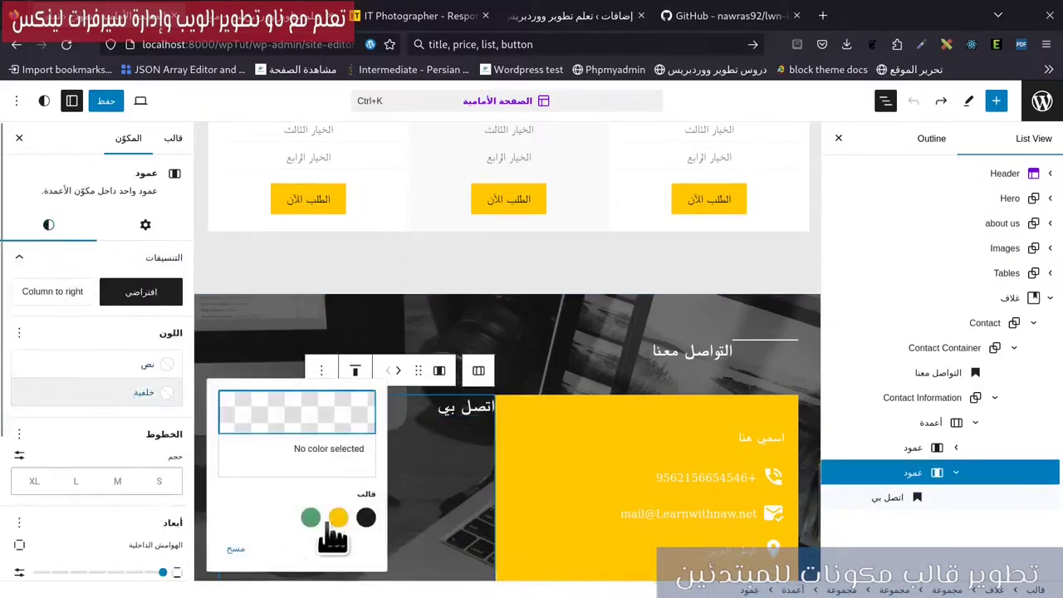
click(366, 518)
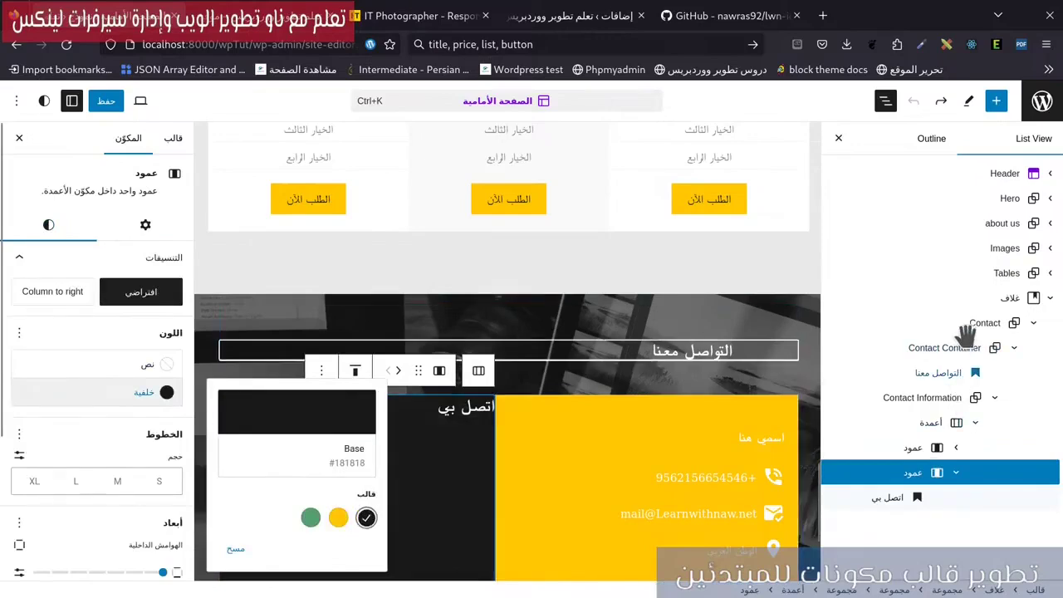
Set both block-spacing values of the Columns block to 32 px.
click(922, 421)
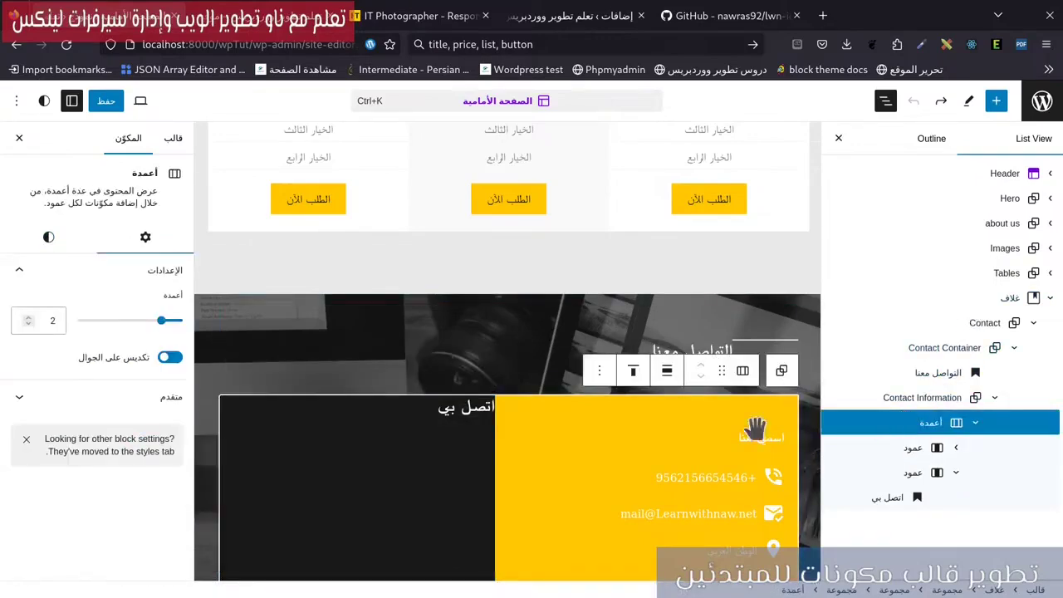
click(48, 236)
scroll(74, 448, down, 5)
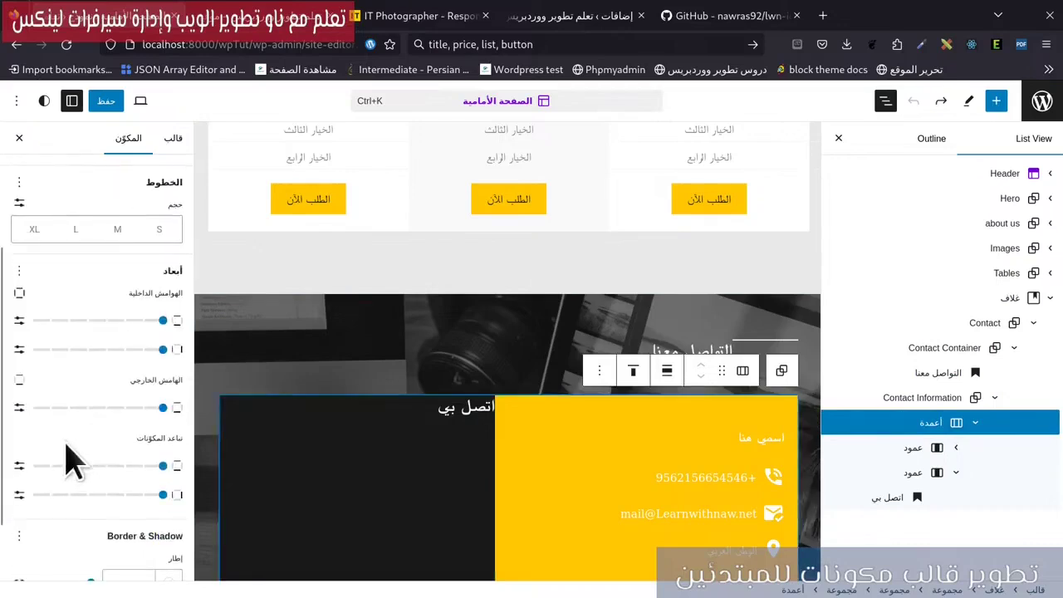
click(19, 402)
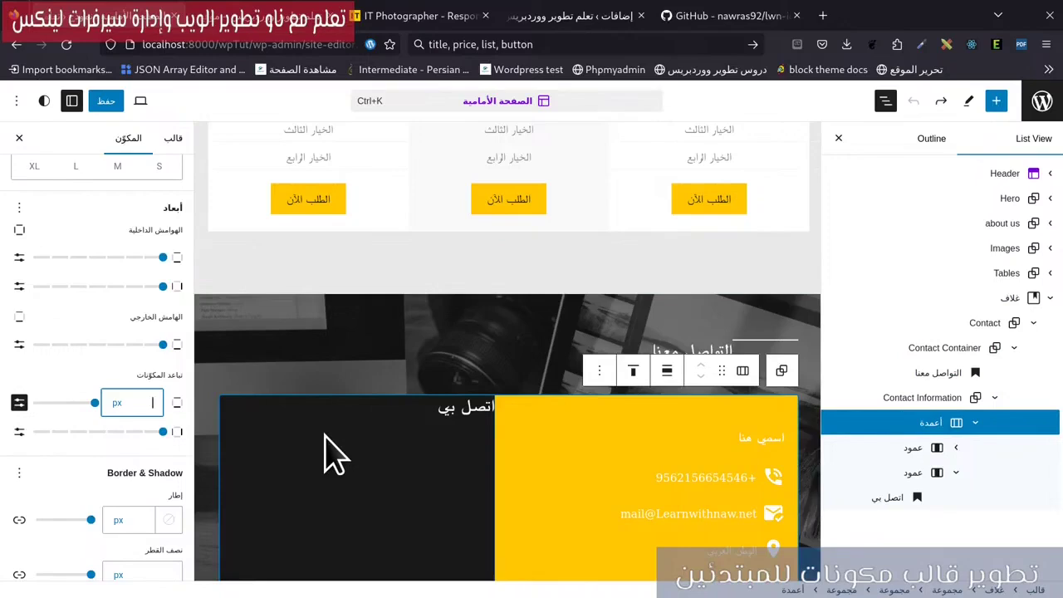
text(32)
click(19, 431)
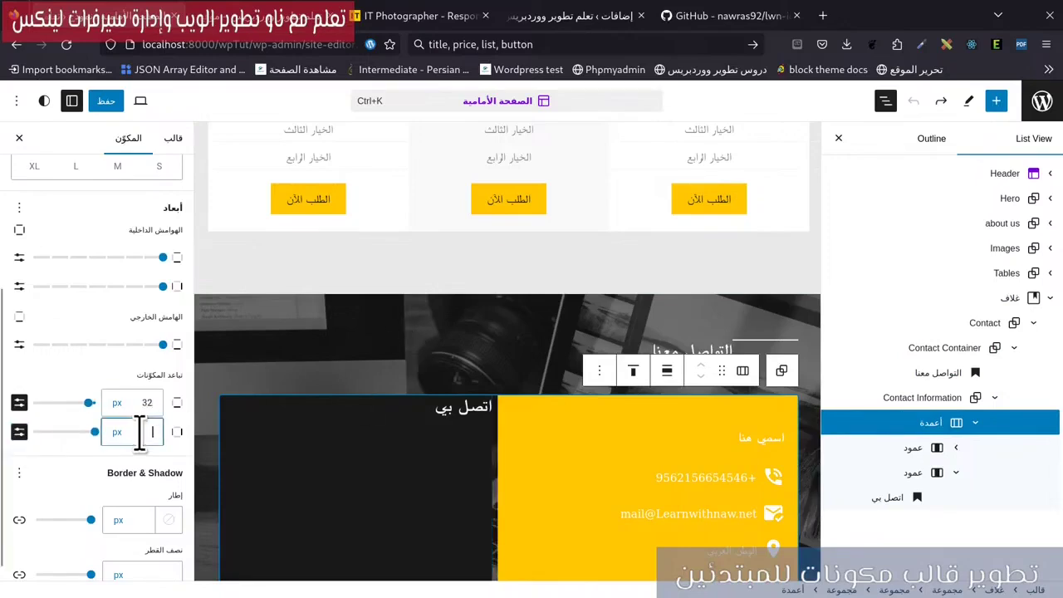
text(32)
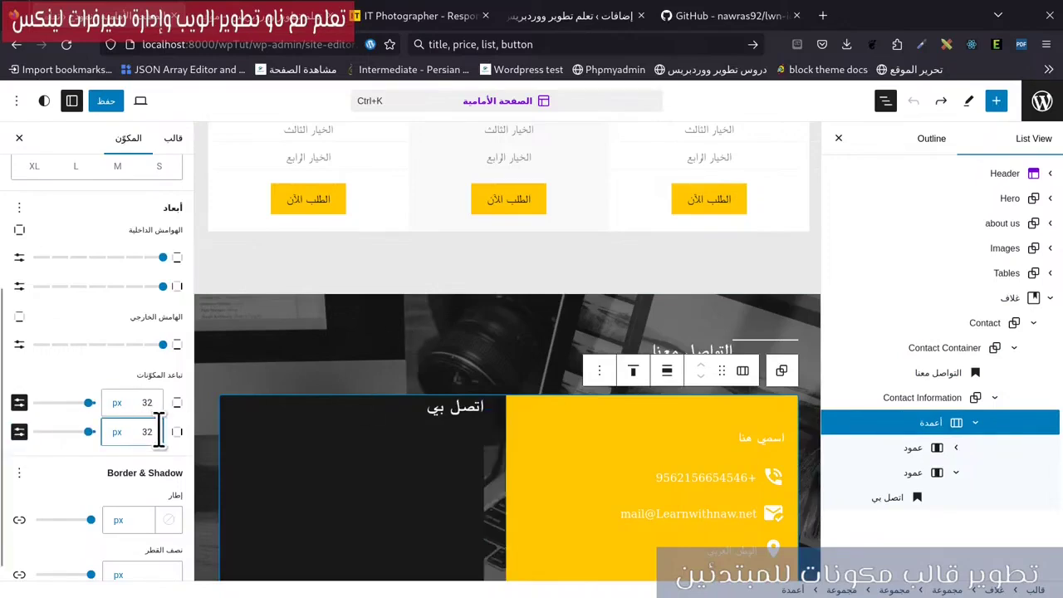
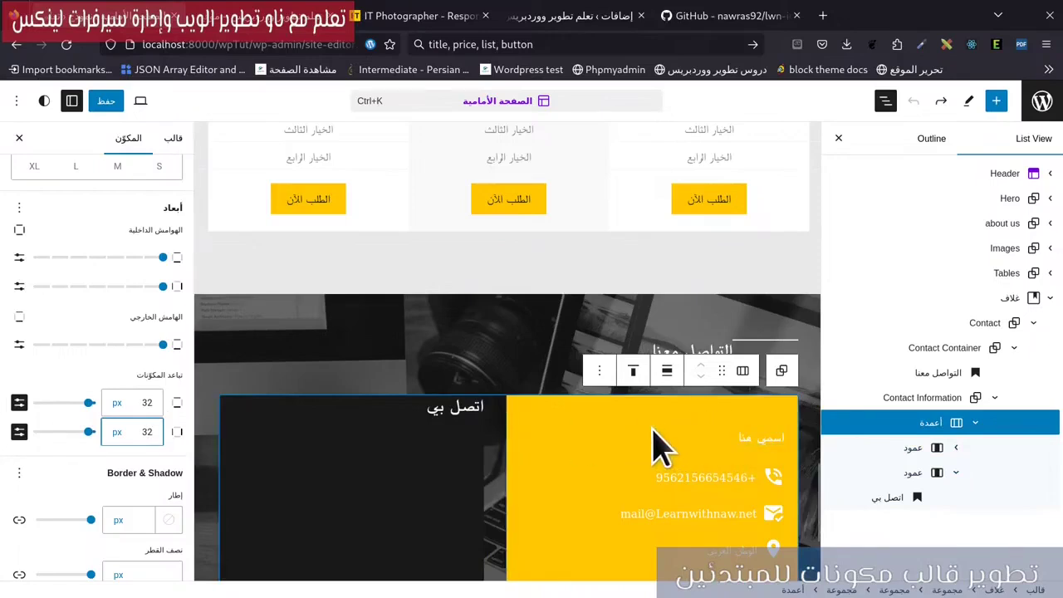
Give the dark 'اتصل بي' column separate bottom (50 px), right and left padding values.
click(882, 475)
click(43, 233)
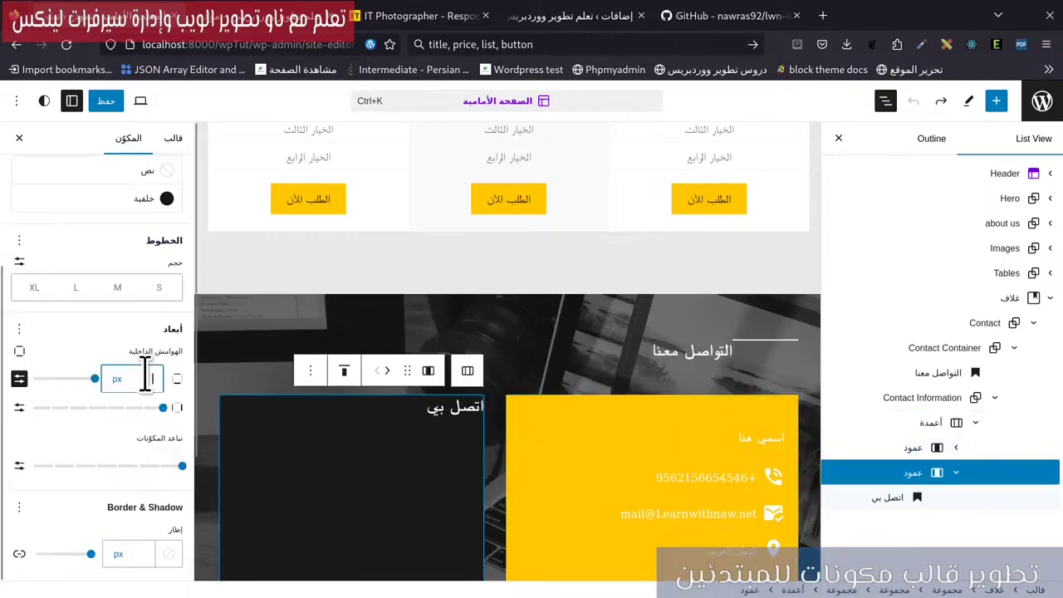
click(19, 378)
click(142, 468)
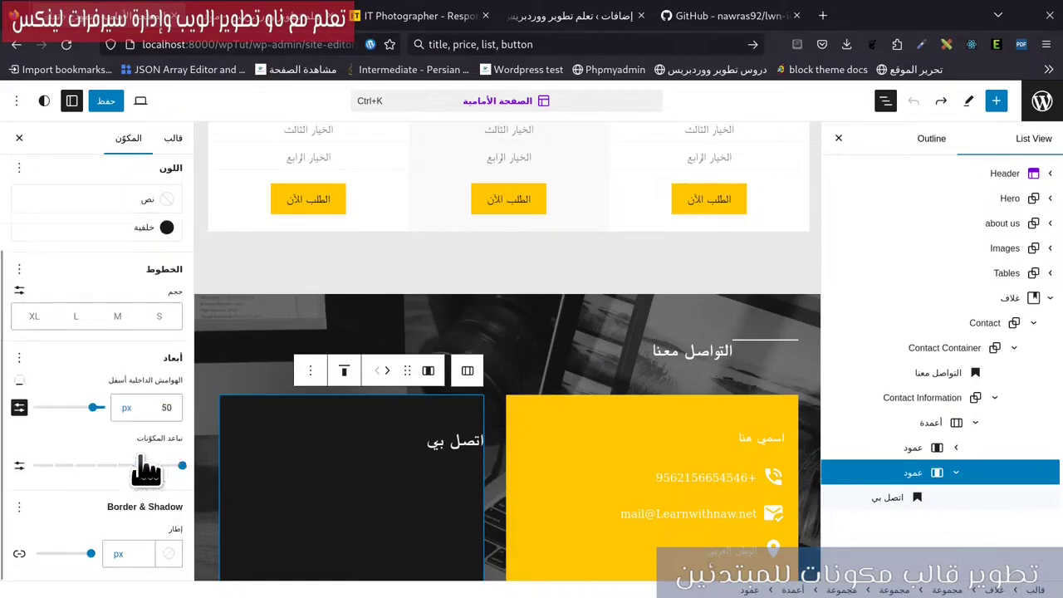
double_click(152, 404)
click(19, 380)
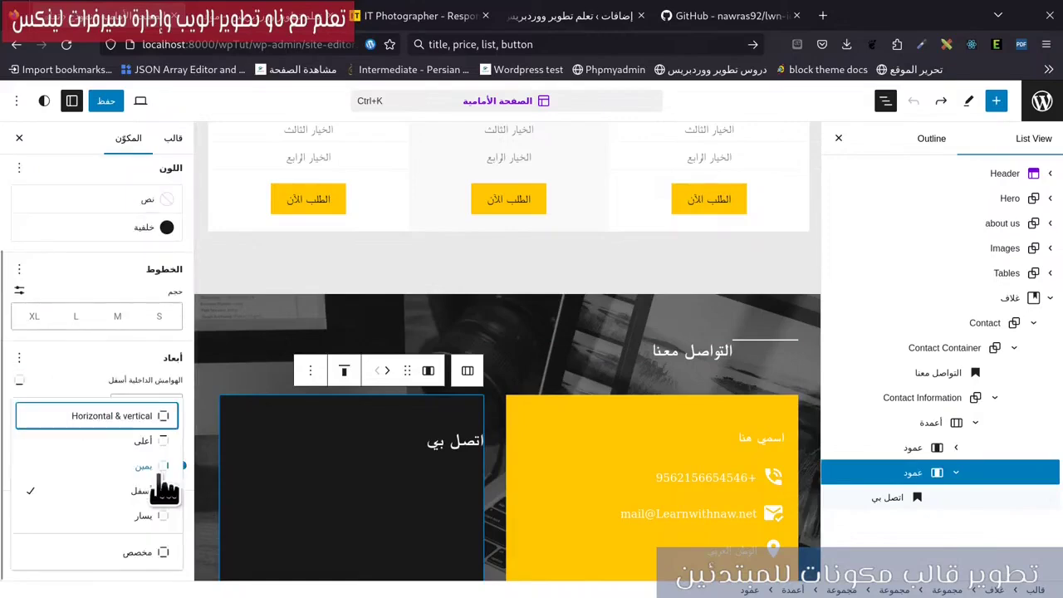
click(142, 465)
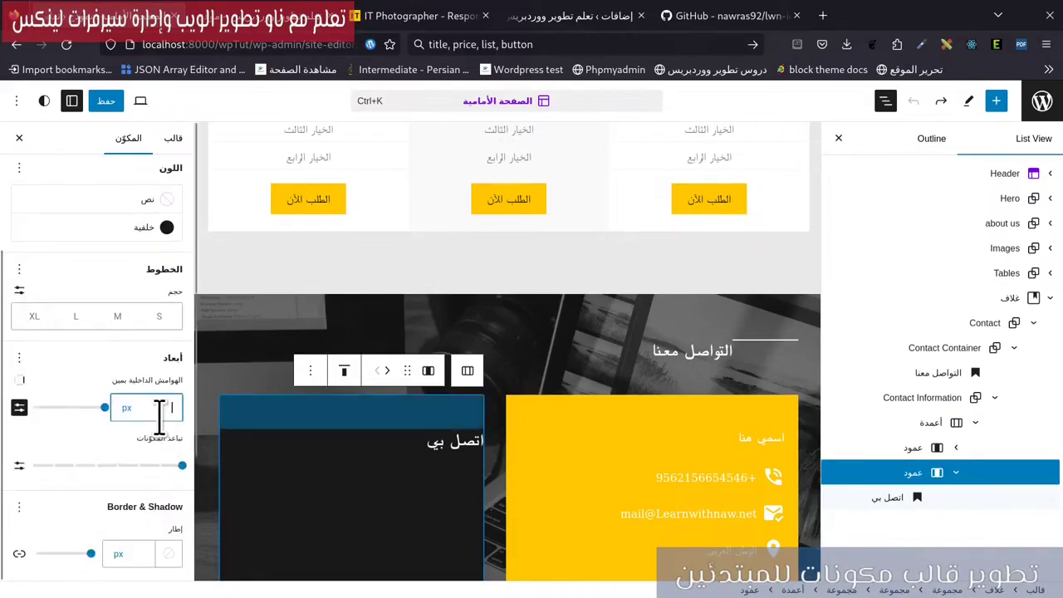
click(158, 413)
click(124, 503)
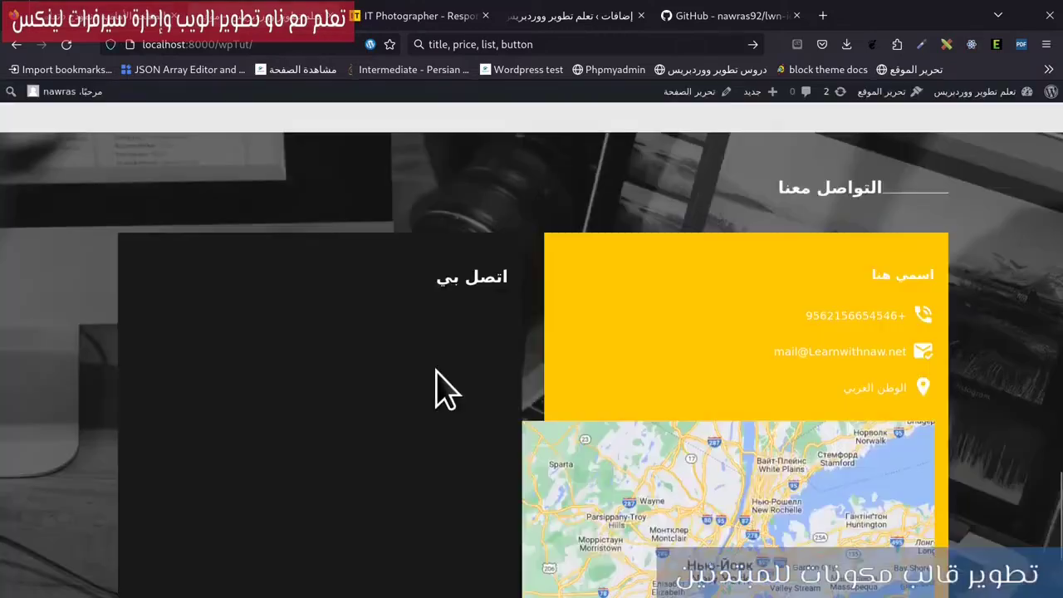
Scroll the local front page's contact area, then view the reference IT Photographer site.
scroll(534, 415, down, 3)
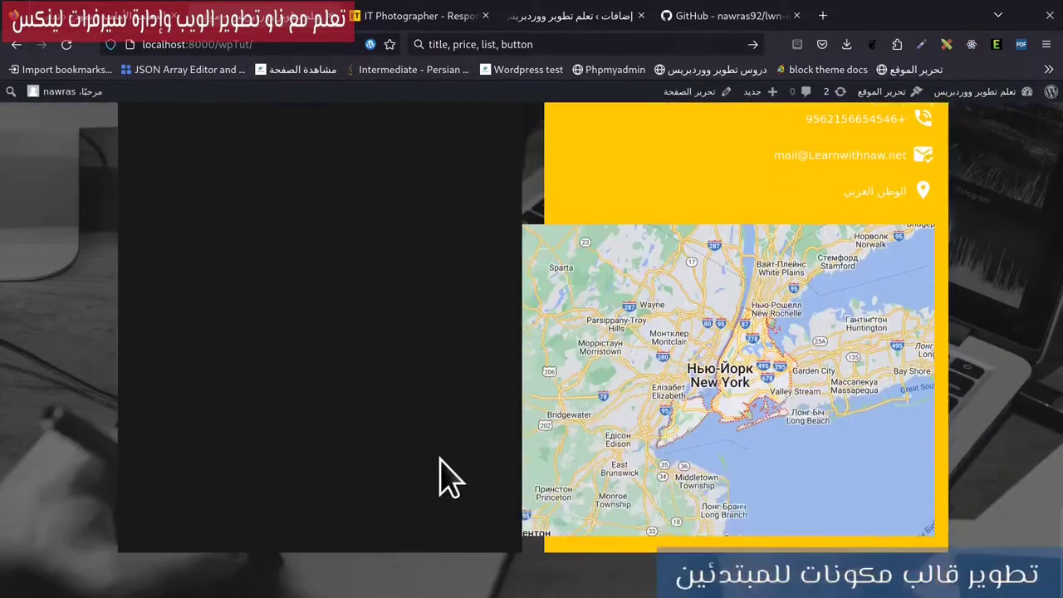
scroll(515, 473, up, 5)
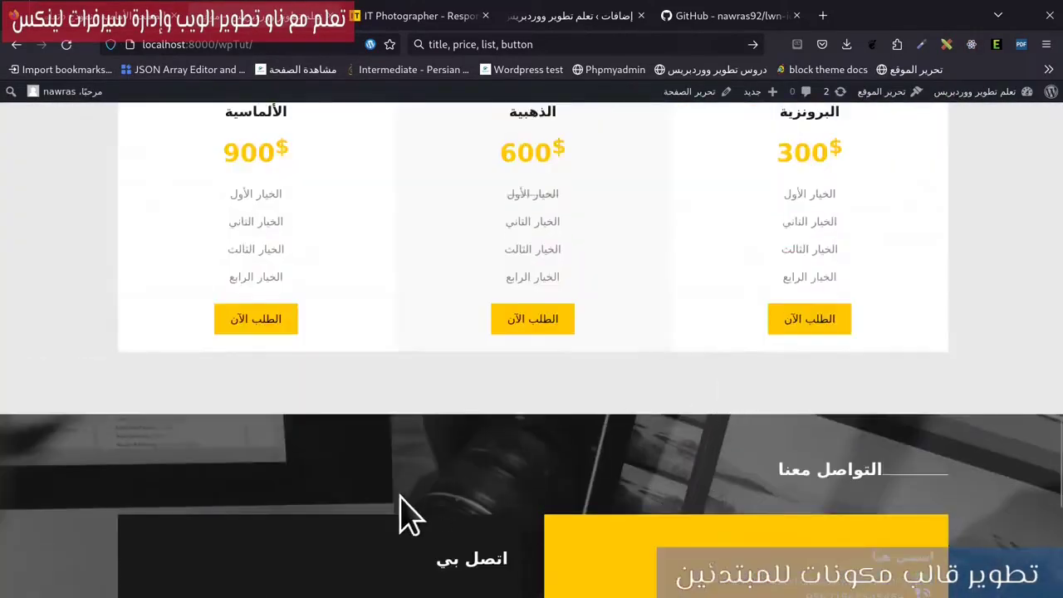
scroll(409, 514, down, 2)
key(ctrl+Tab)
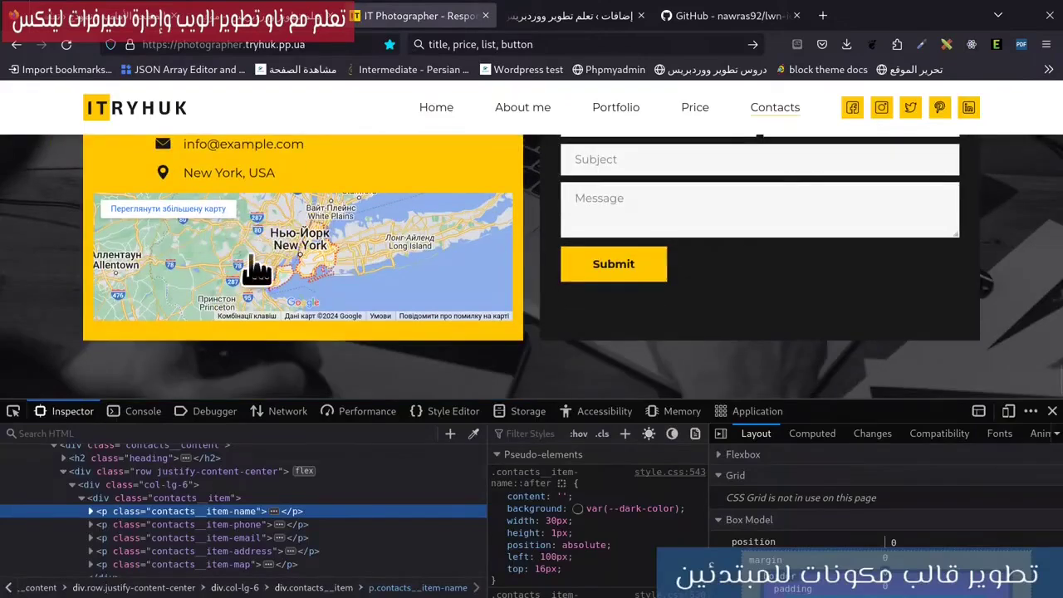
Recheck the local front page's map section and return to the site editor.
click(274, 18)
scroll(814, 448, down, 3)
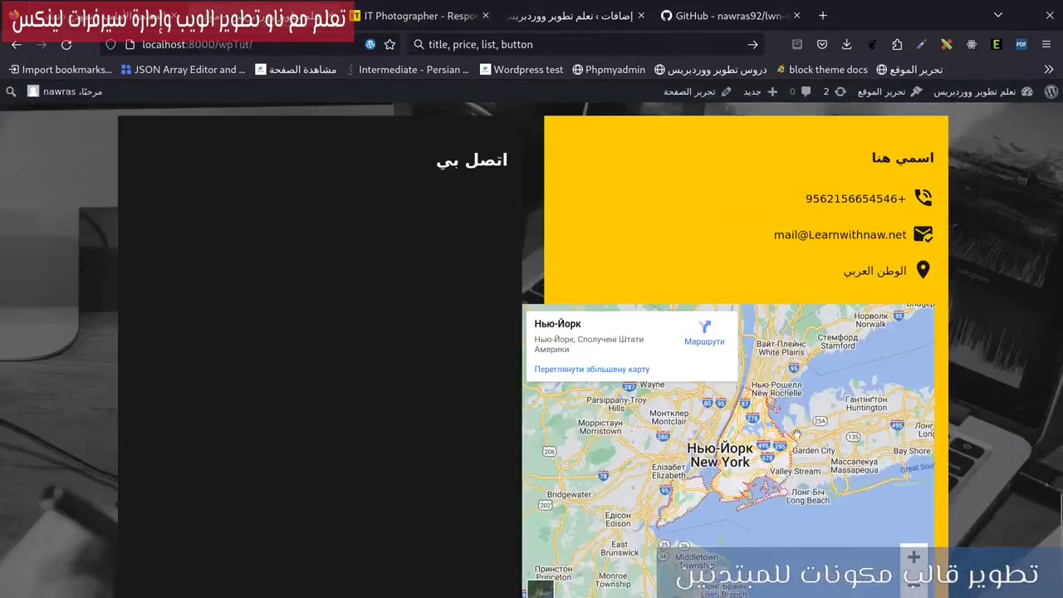
scroll(795, 435, down, 2)
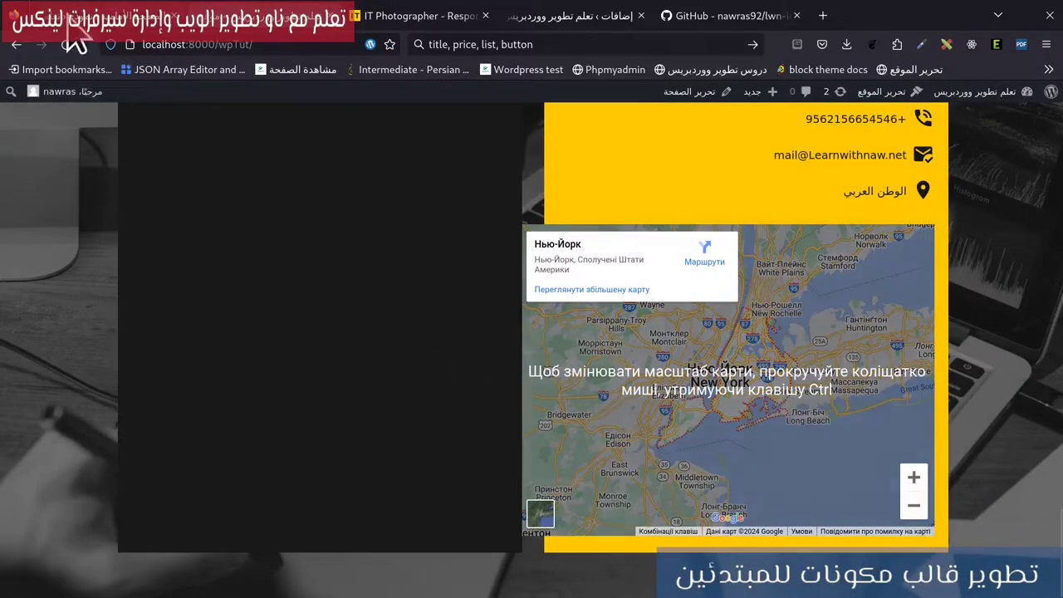
click(66, 19)
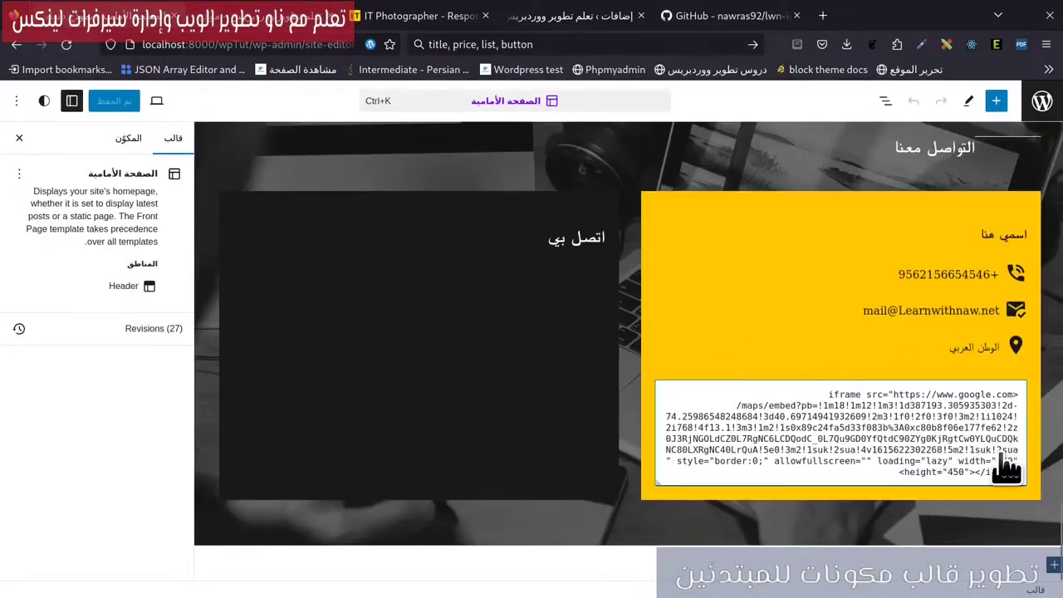
Select the map embed Custom HTML block in the yellow info column and copy its code.
click(1007, 465)
click(855, 471)
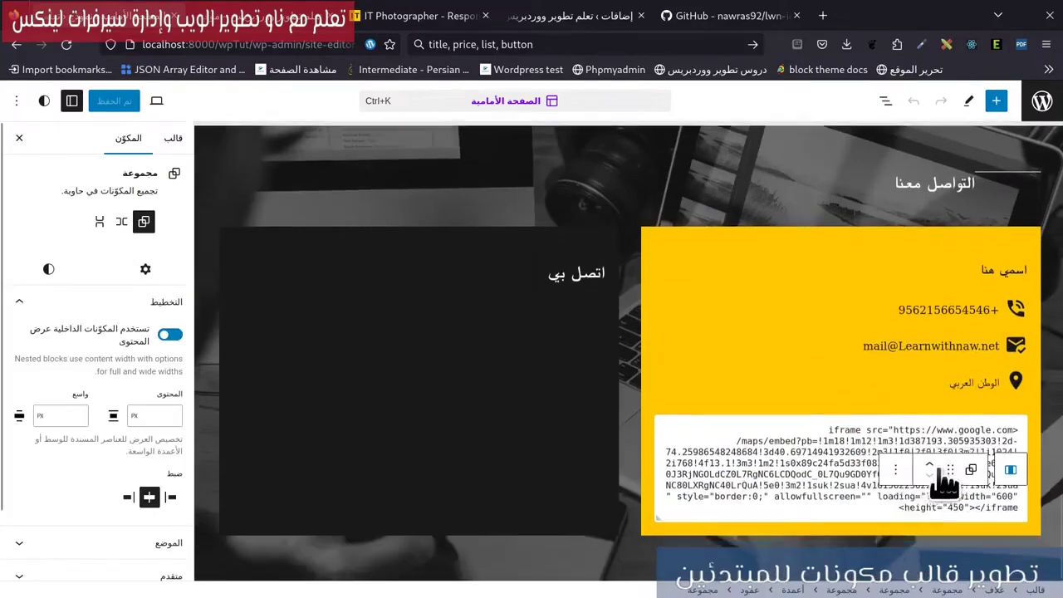
click(1001, 490)
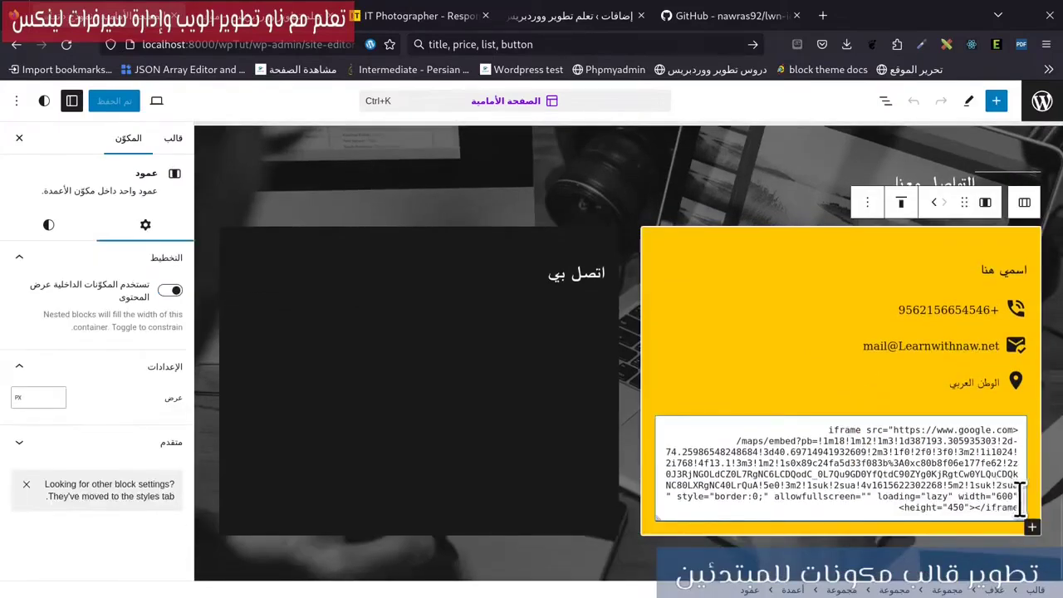
click(1019, 498)
In gedit, change the iframe width from 600 to 100% and select all the code.
key(super)
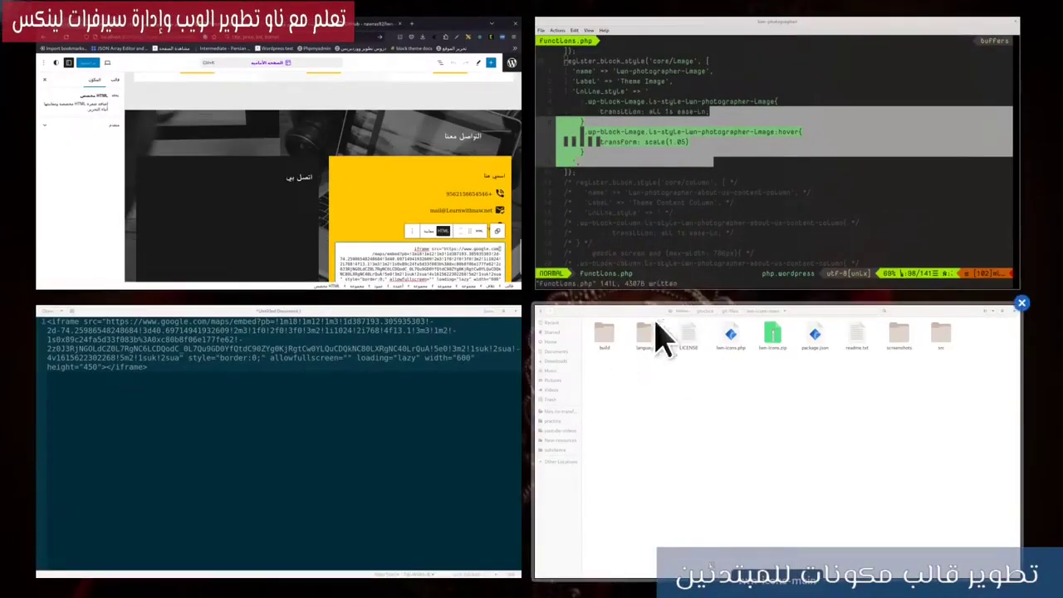
click(403, 420)
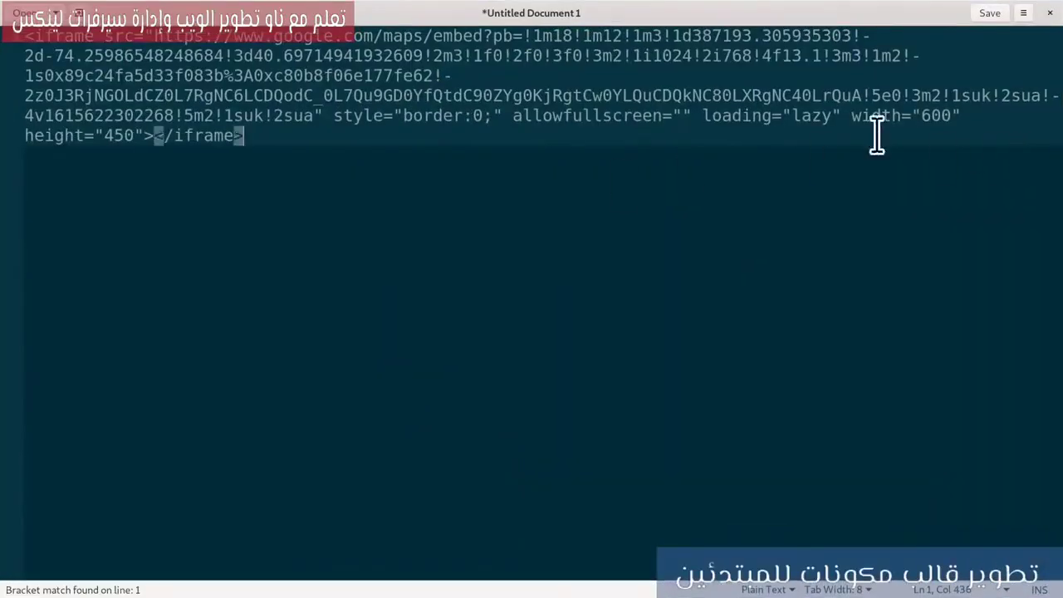
drag(922, 116, 944, 117)
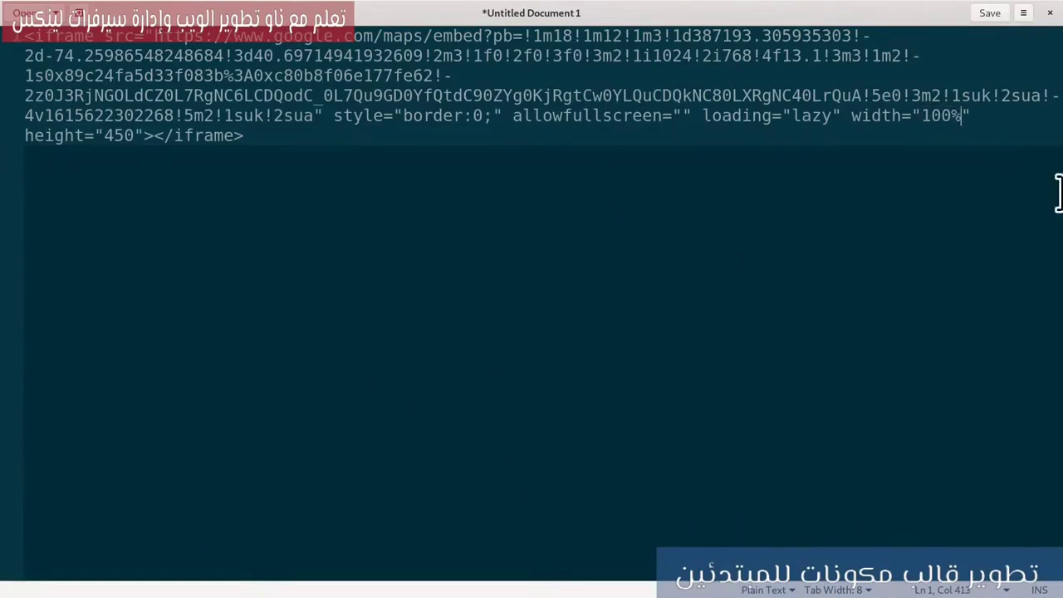
drag(271, 148, 4, 15)
mouse_move(4, 10)
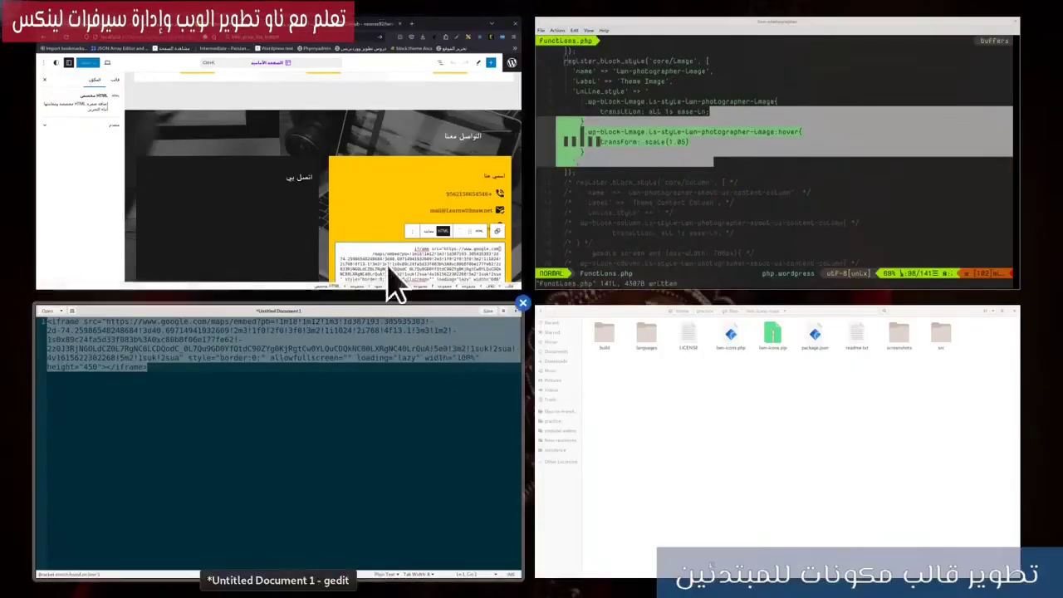
Back in the site editor, select all of the HTML block's old code.
click(434, 261)
click(908, 548)
key(ctrl+a)
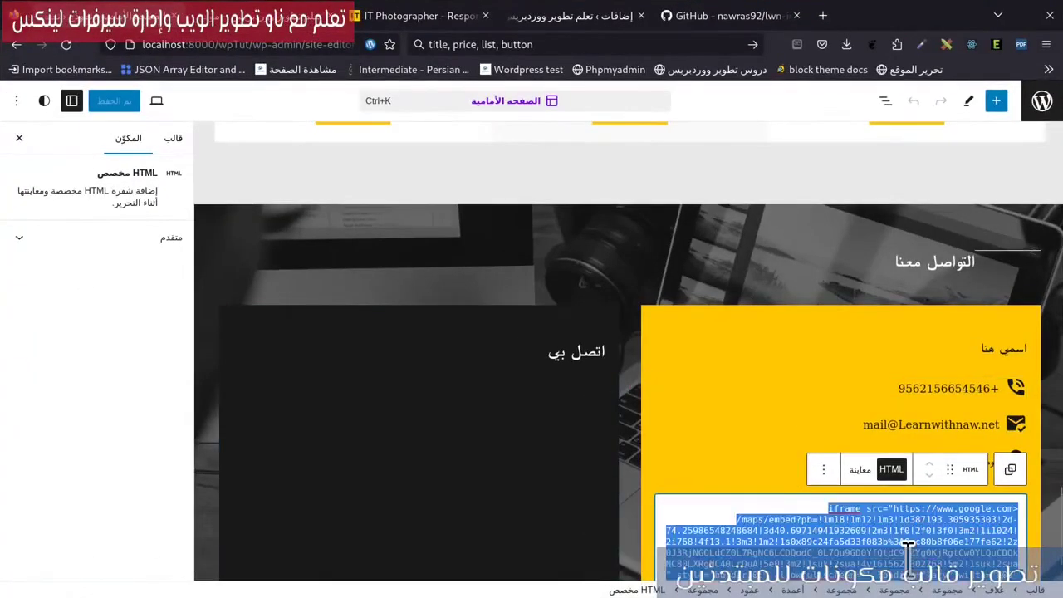
Paste the full-width iframe into the HTML block and save the front page template.
key(ctrl+v)
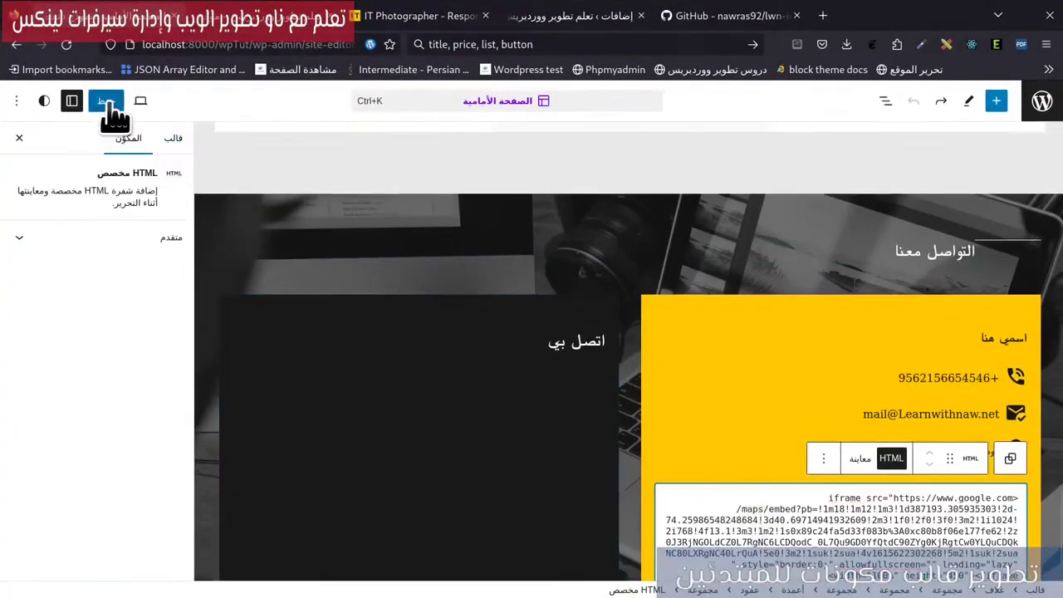
click(109, 103)
click(160, 101)
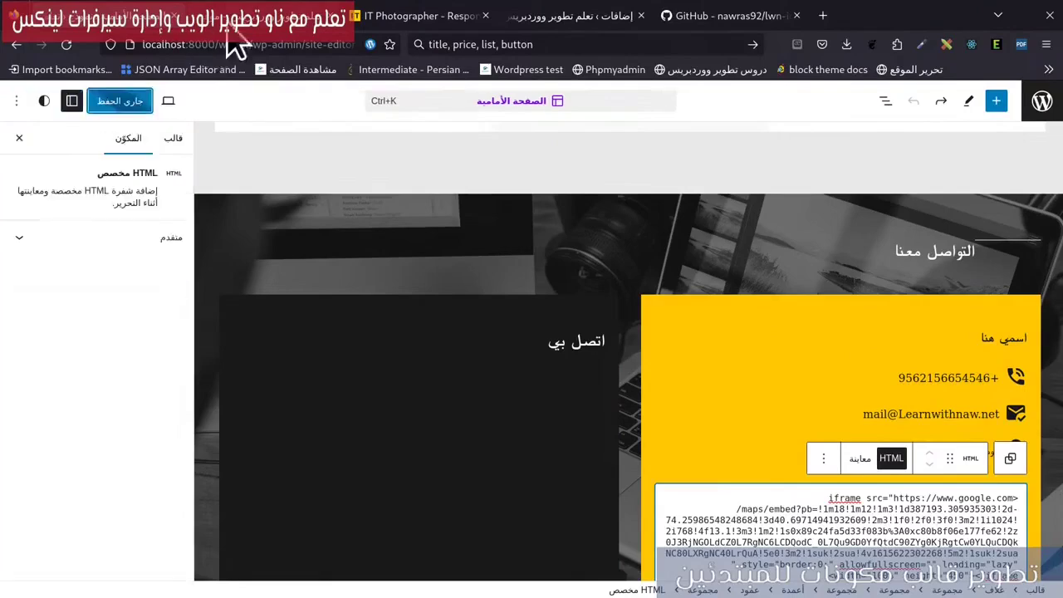
Check the map spanning the yellow column on the live page, then go back.
click(250, 15)
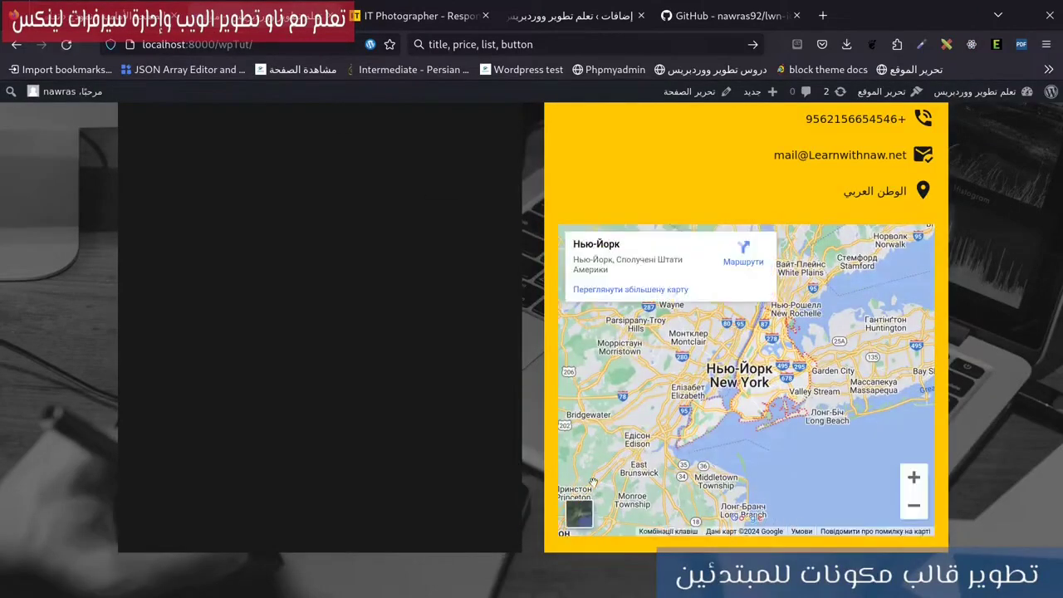
scroll(593, 482, up, 2)
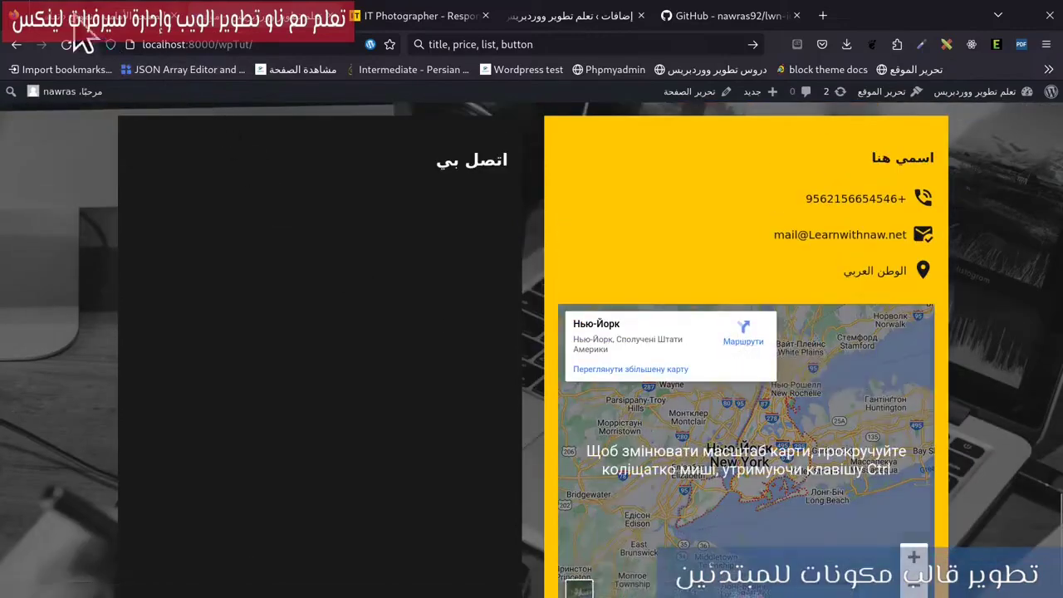
click(83, 18)
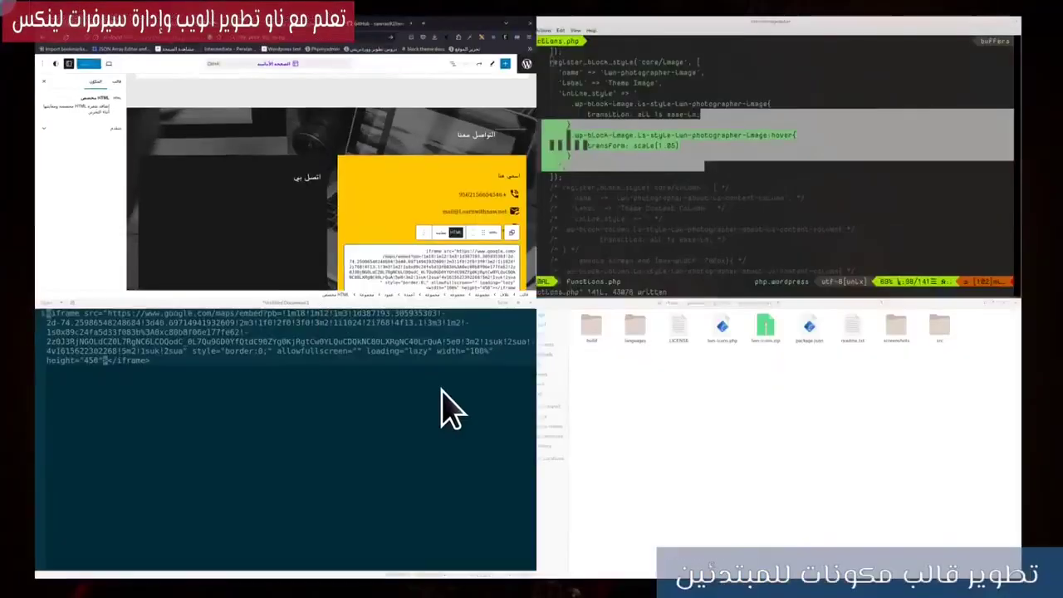
Change the map height from 450 to 200 in gedit, paste it into the HTML block, and save.
click(368, 392)
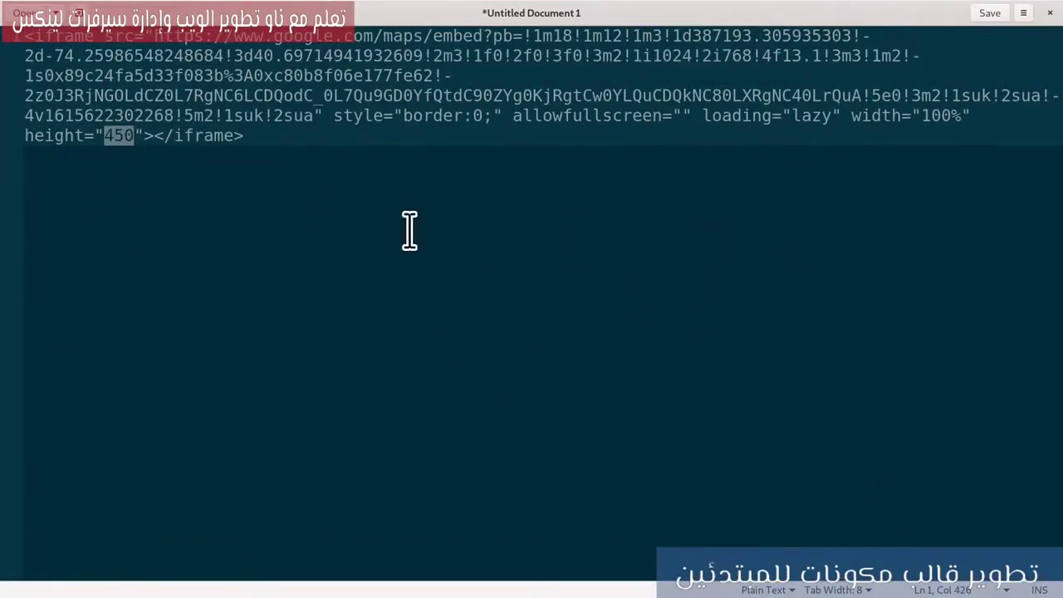
text(200)
key(alt+Tab)
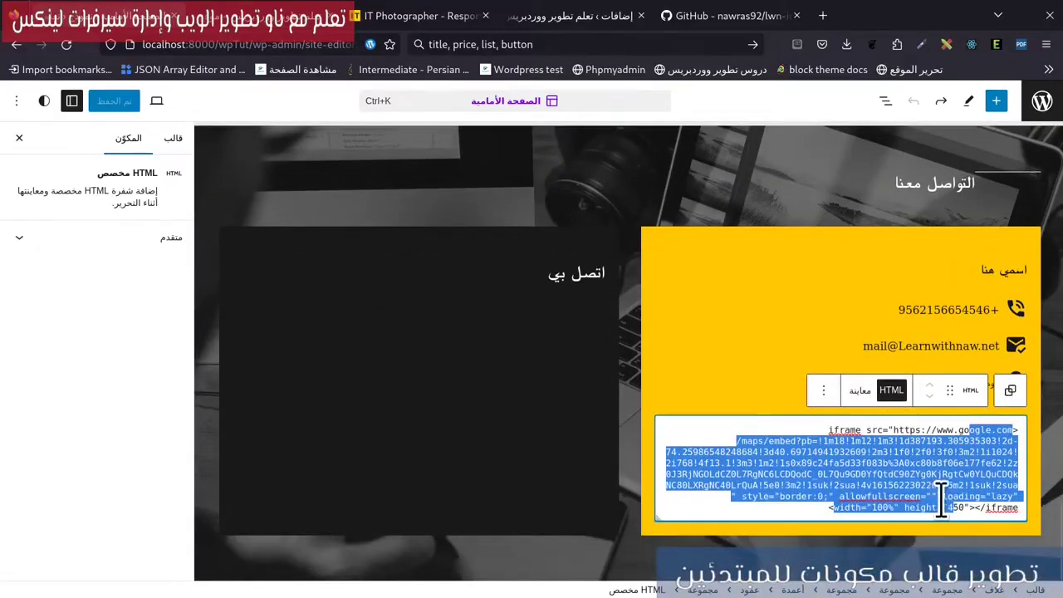
key(ctrl+v)
scroll(1059, 544, up, 1)
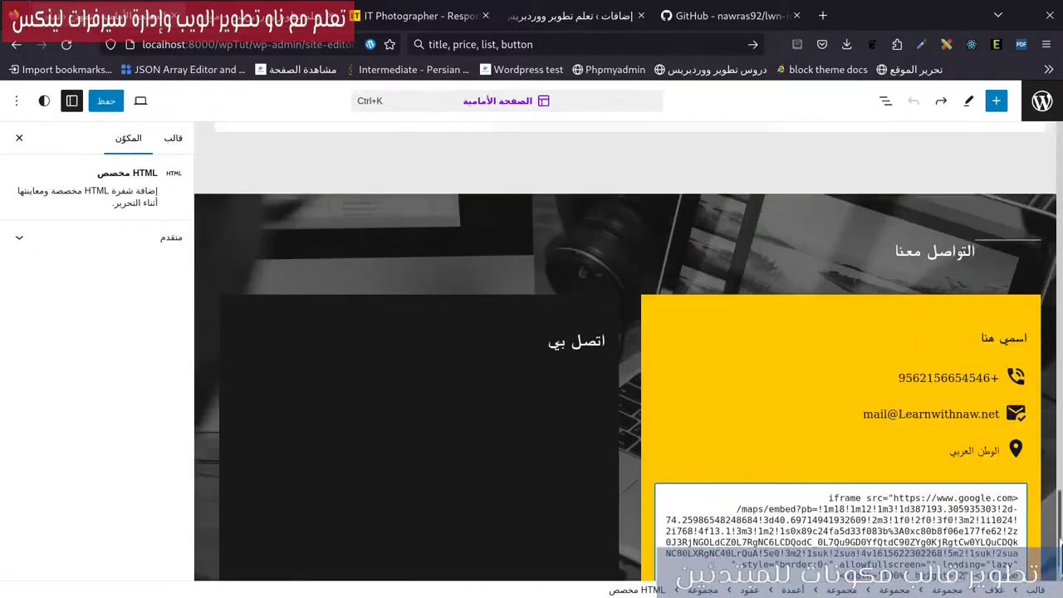
click(108, 100)
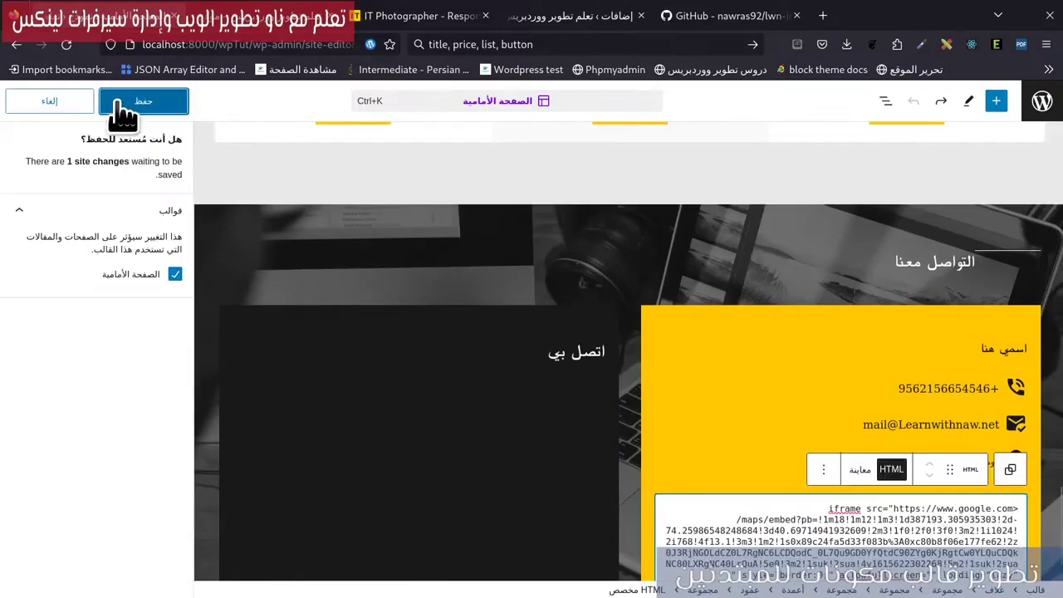
Confirm the template save and reload the live front page to see the 200 px map.
click(120, 101)
scroll(786, 424, down, 1)
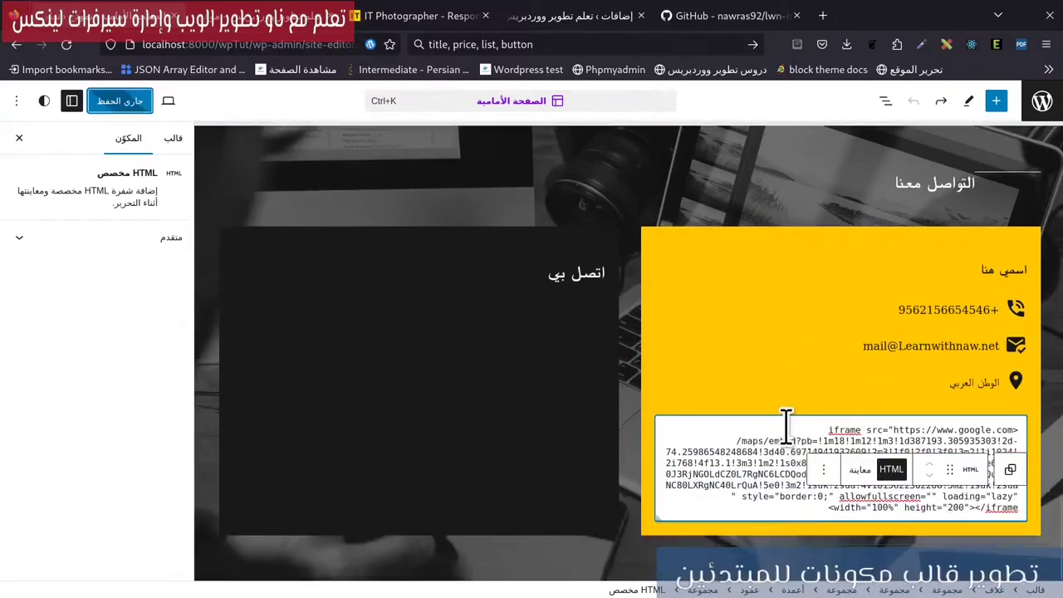
click(309, 17)
click(68, 44)
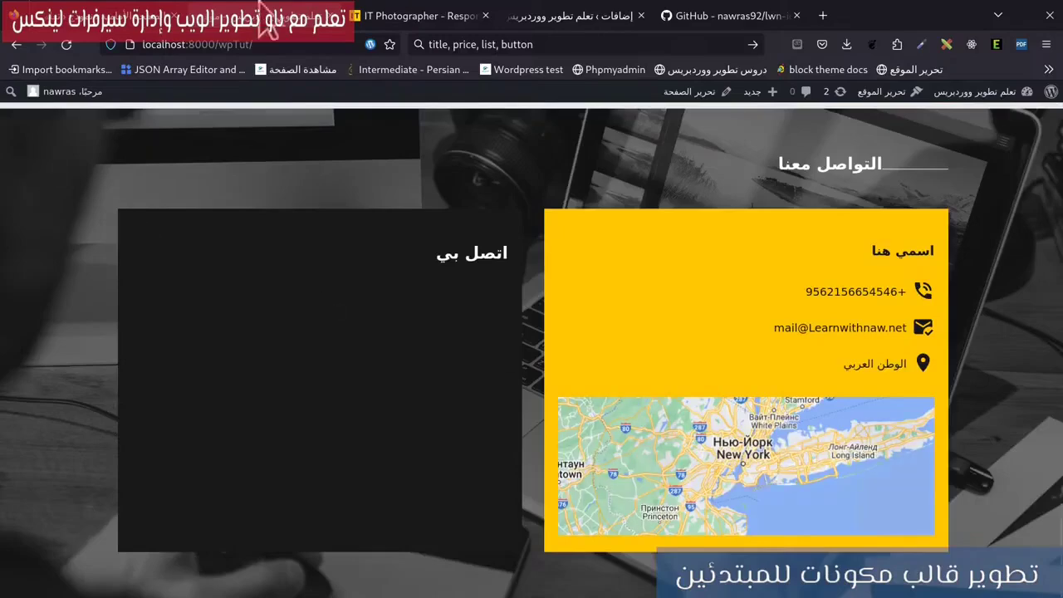
Compare with the reference photographer site, then open the Plugins admin page listing 14 plugins.
click(432, 19)
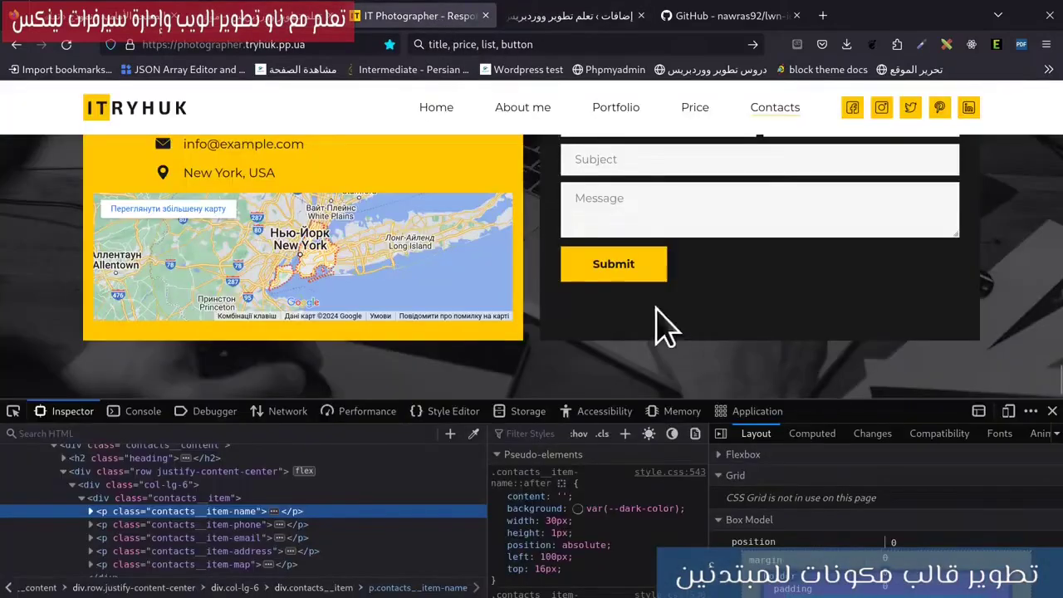
click(137, 19)
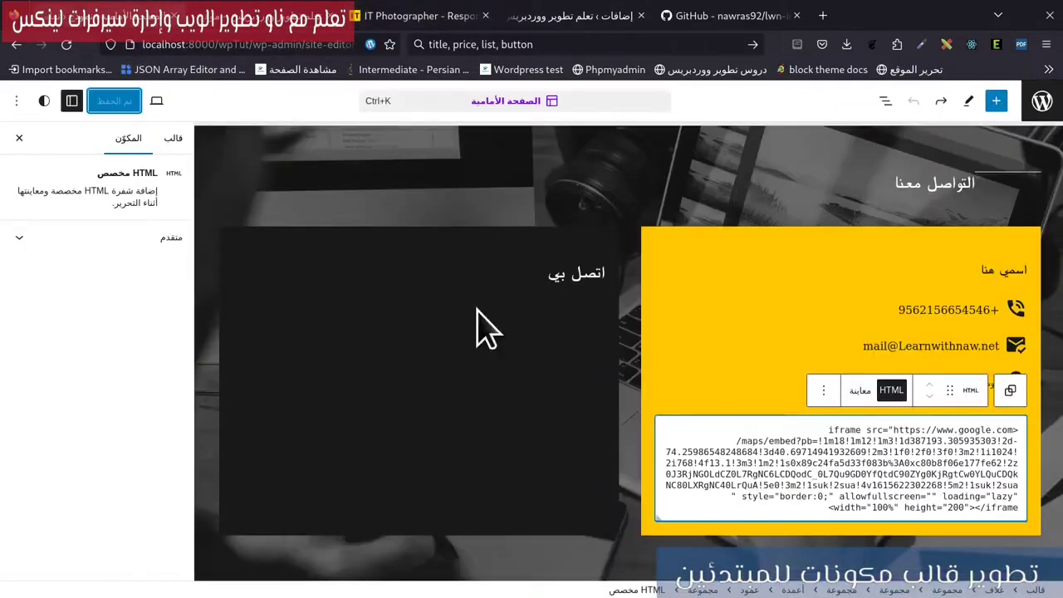
scroll(586, 398, up, 5)
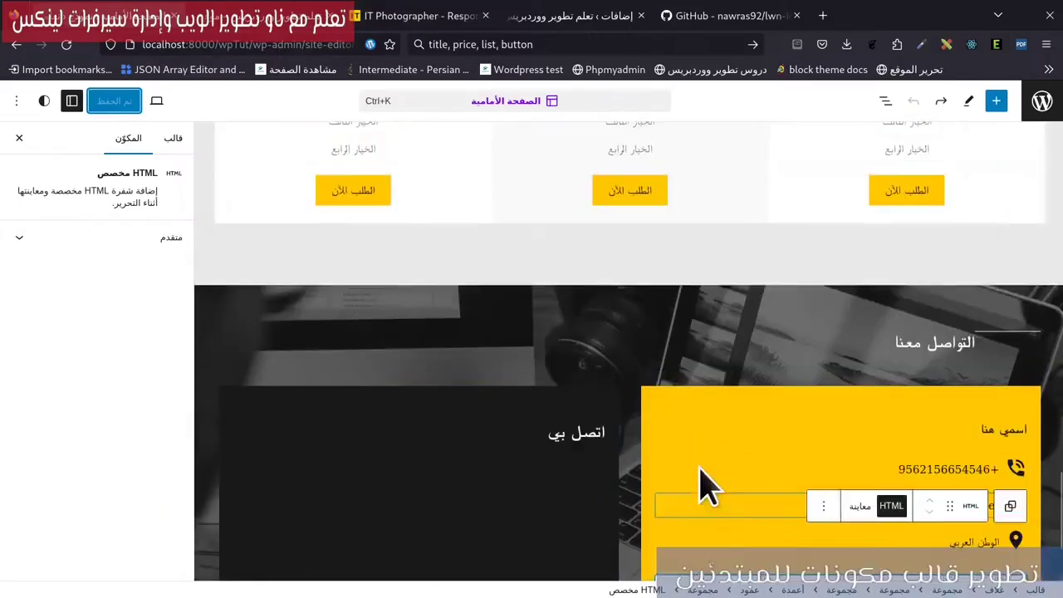
click(380, 17)
click(272, 20)
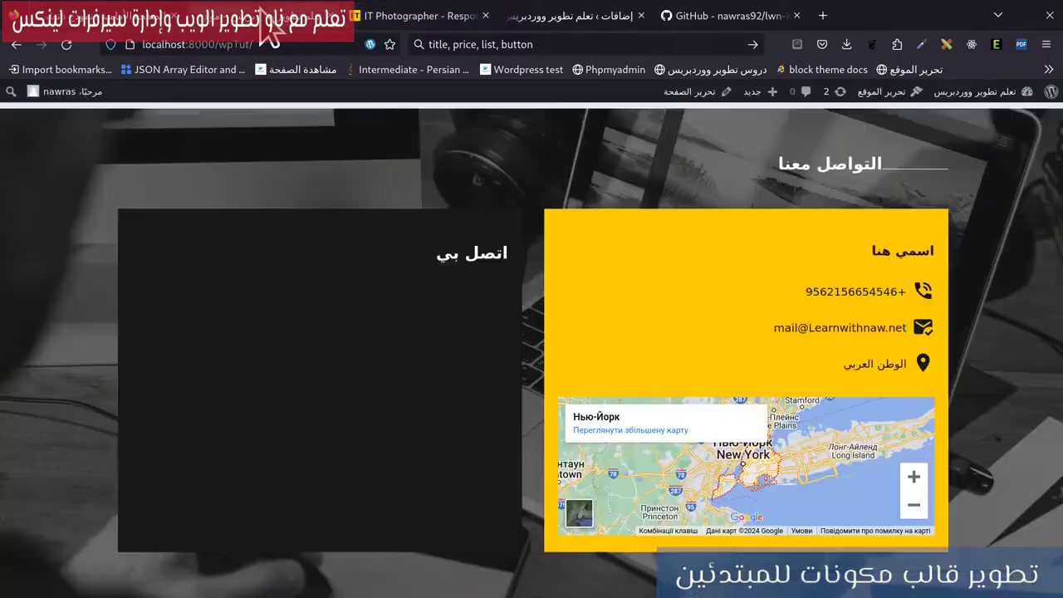
click(573, 15)
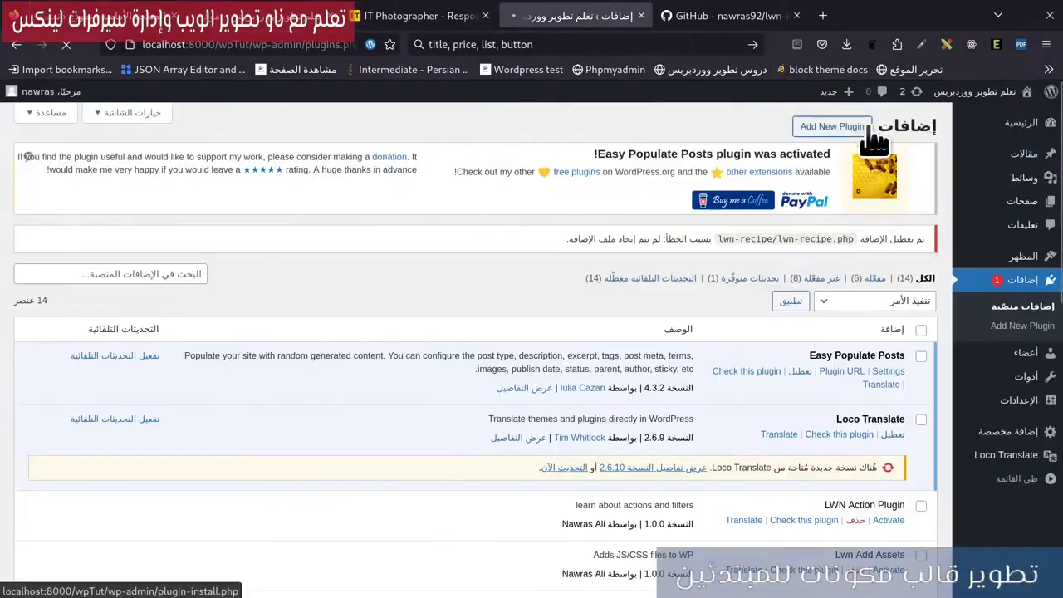
Search new plugins for 'contact', then install and activate Contact Form 7.
click(842, 132)
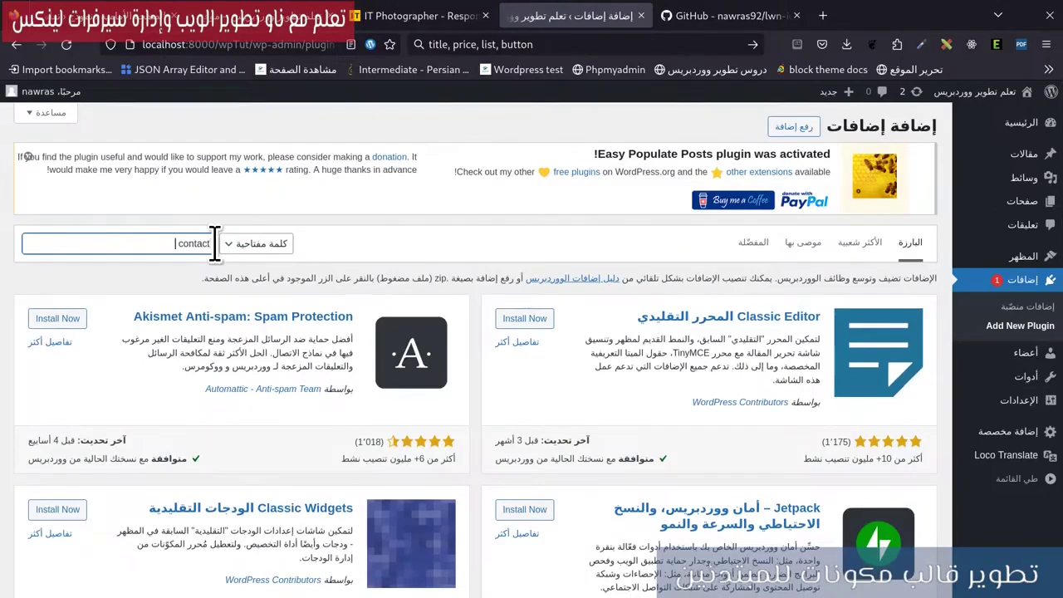
click(215, 243)
text(contact)
click(523, 326)
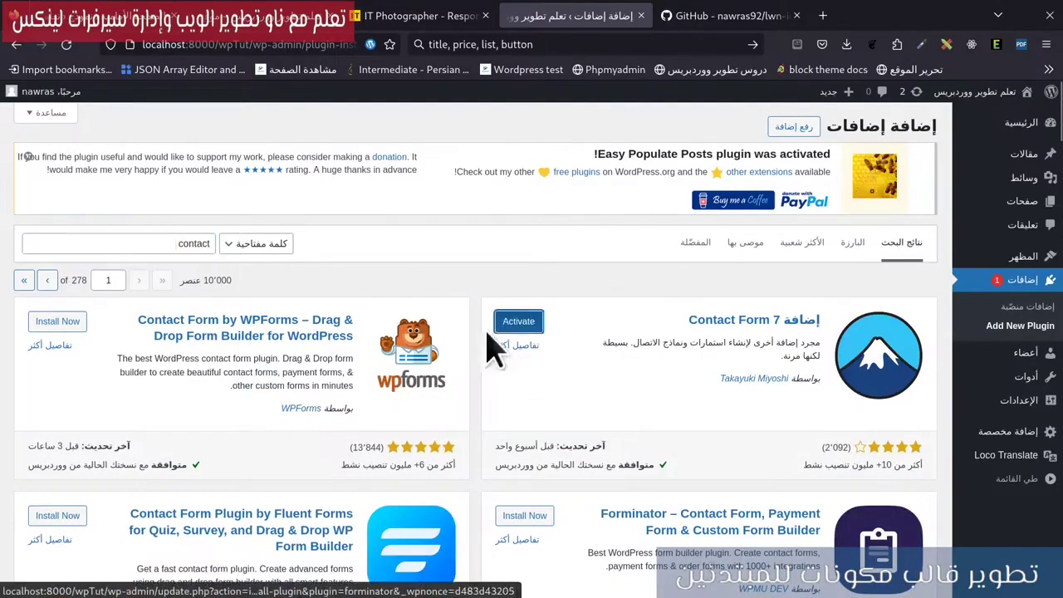
click(508, 326)
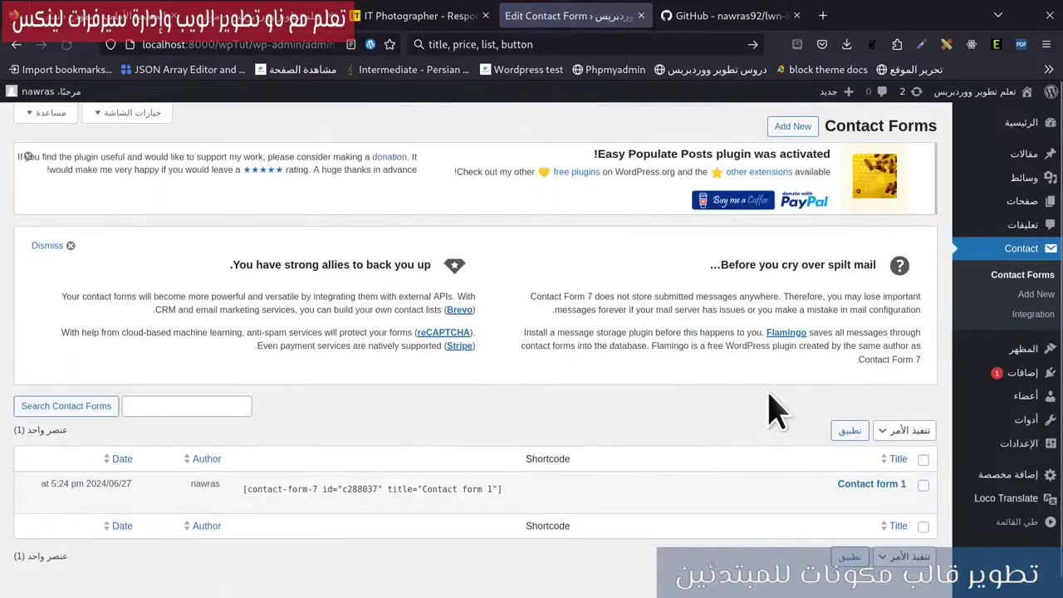
Copy Contact form 1's shortcode and open the form to review its default template.
click(332, 495)
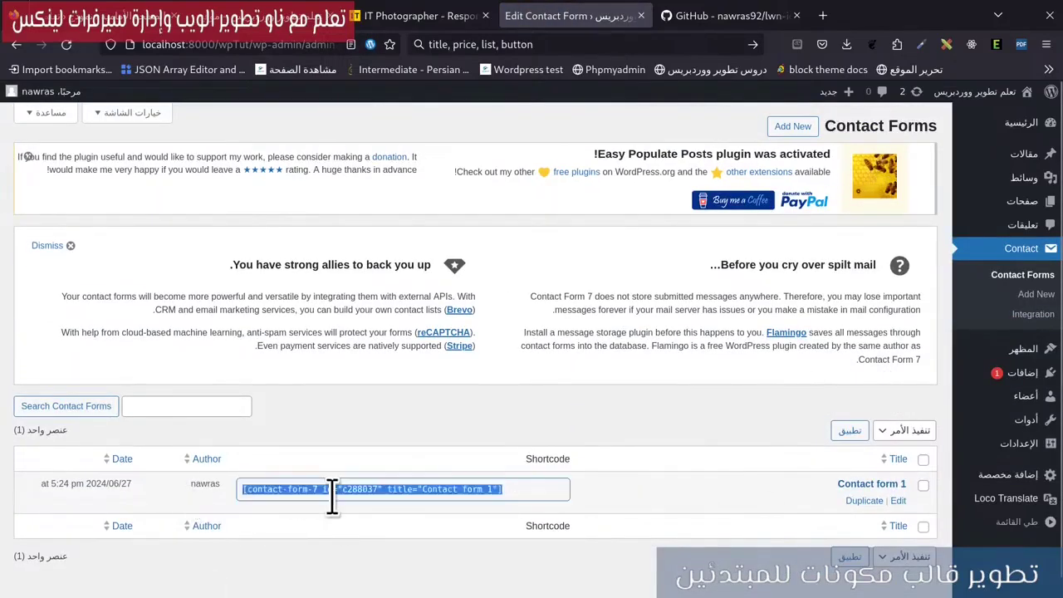
click(332, 496)
triple_click(332, 495)
key(ctrl+c)
click(899, 501)
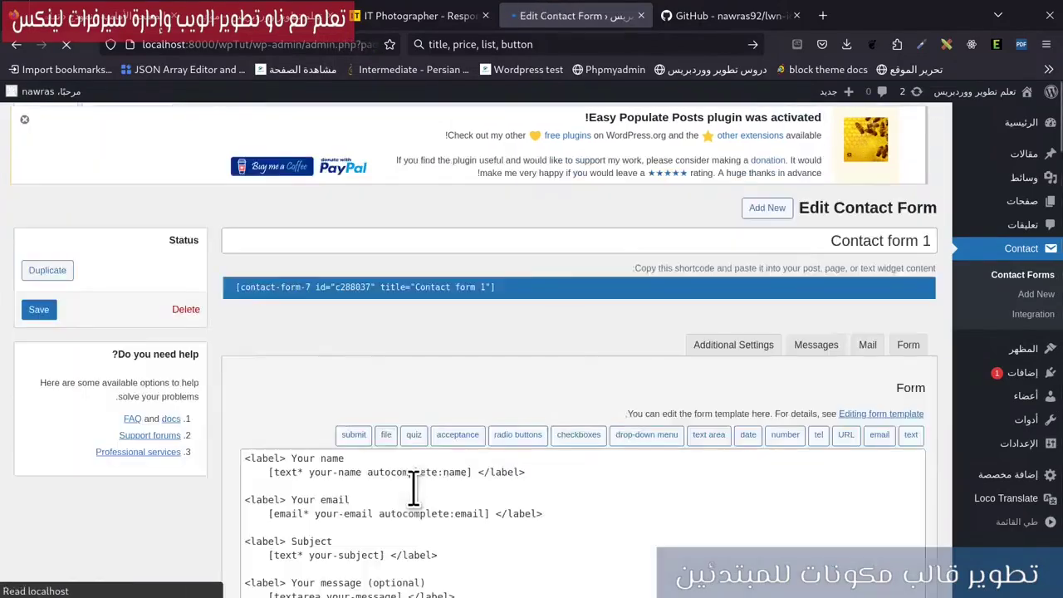
scroll(414, 481, down, 3)
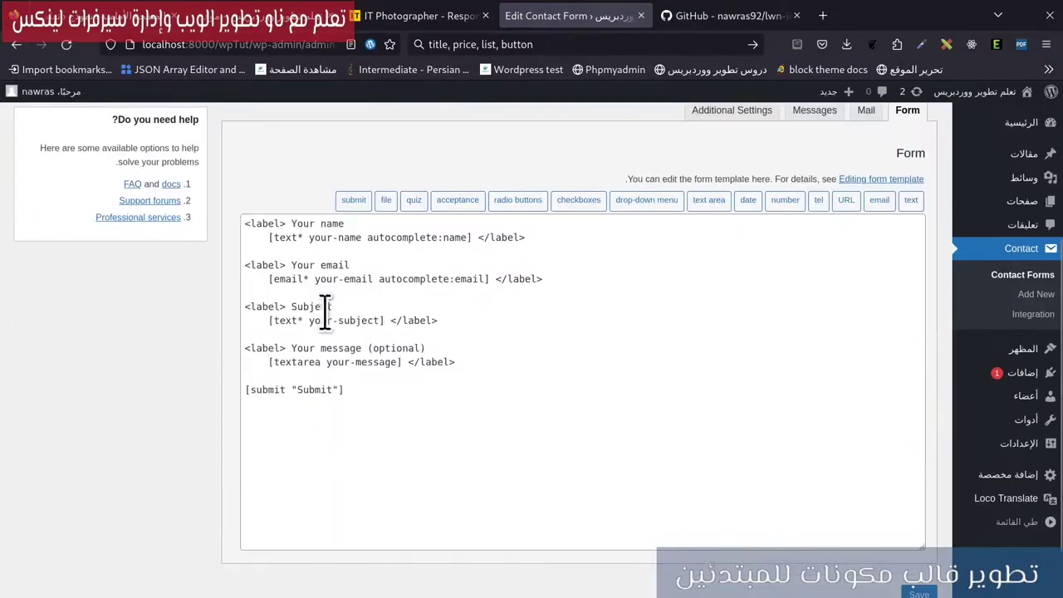
click(249, 310)
key(ctrl+a)
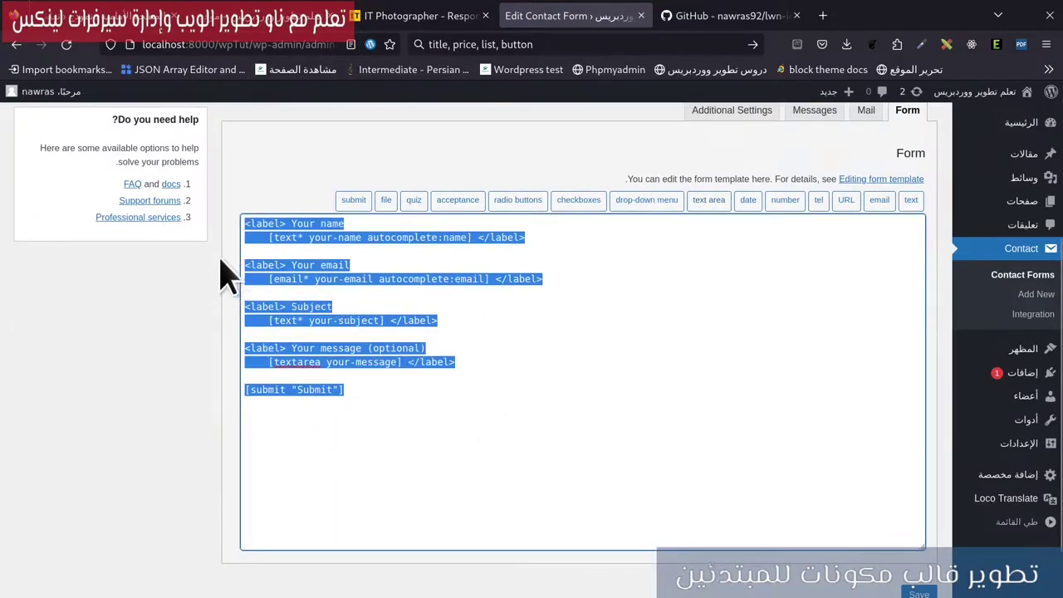
Copy the shortcode from the form editor's shortcode bar and return to the site editor.
scroll(423, 315, up, 3)
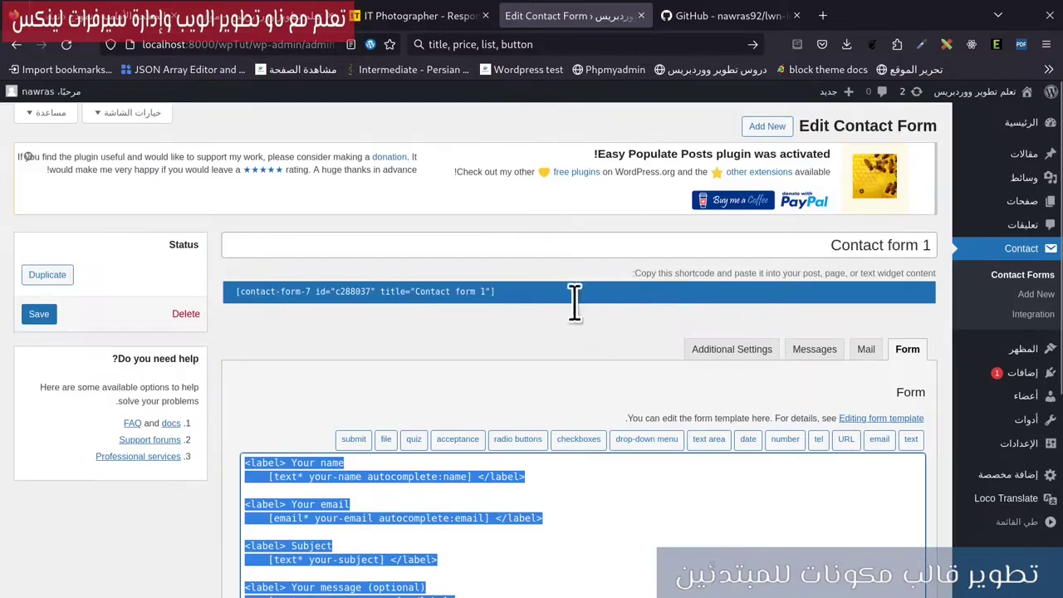
drag(572, 297, 367, 297)
click(199, 16)
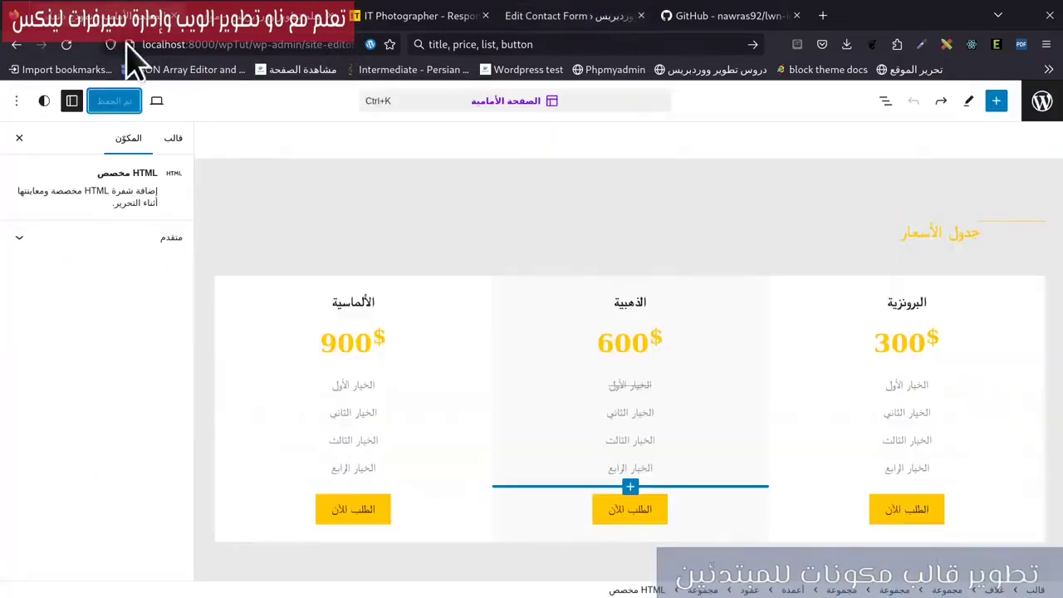
Insert an empty paragraph after the 'اتصل بي' heading using List View and the heading's options.
scroll(706, 415, down, 5)
scroll(674, 404, down, 2)
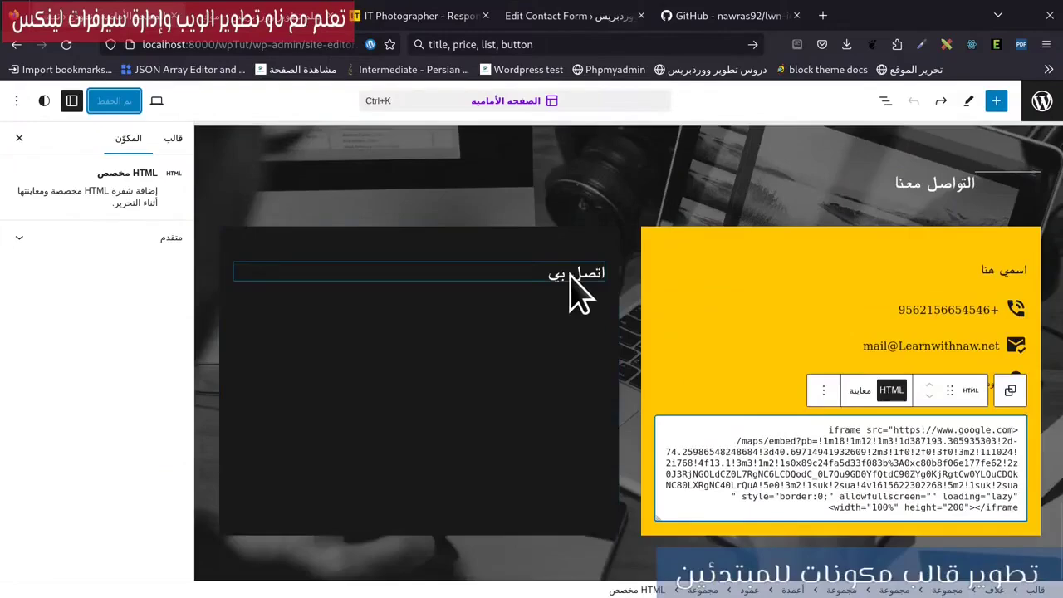
click(570, 277)
scroll(570, 278, up, 1)
click(885, 101)
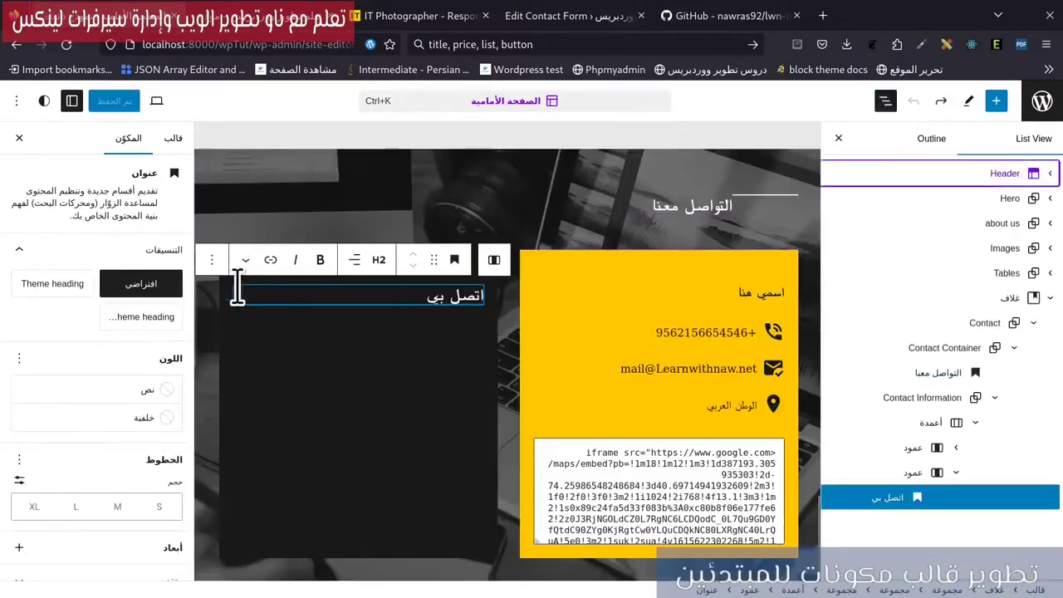
click(212, 260)
click(207, 379)
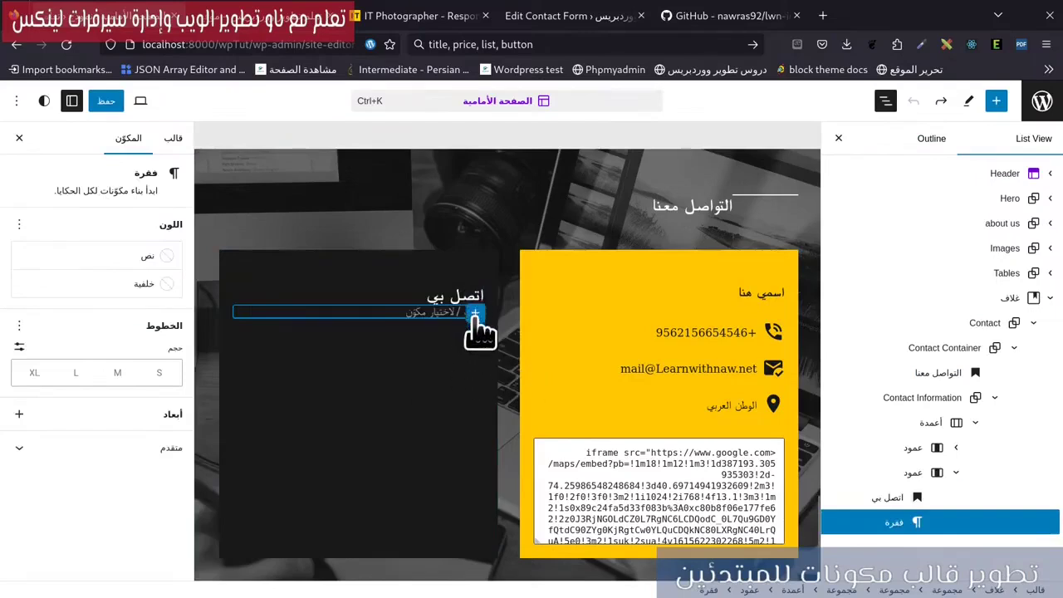
Turn the paragraph into a Shortcode block with Contact form 1's shortcode and save.
click(475, 313)
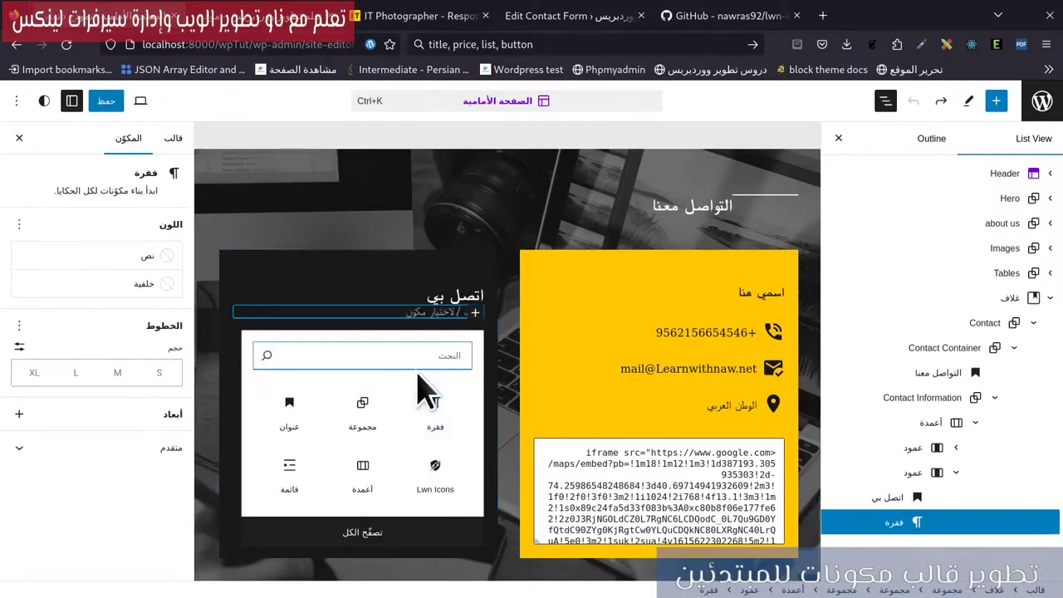
text(sho)
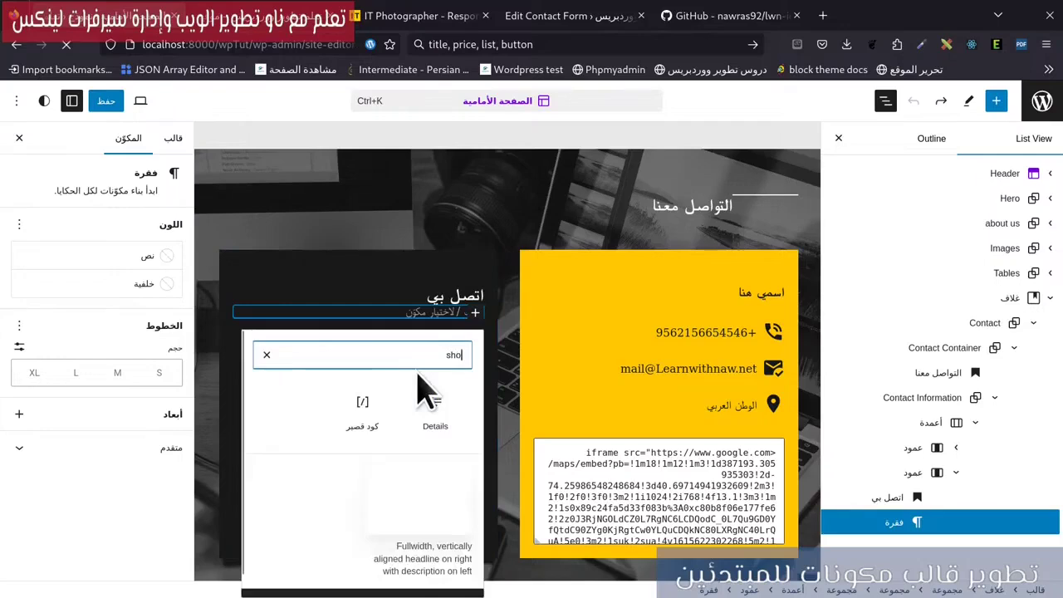
click(371, 404)
key(ctrl+v)
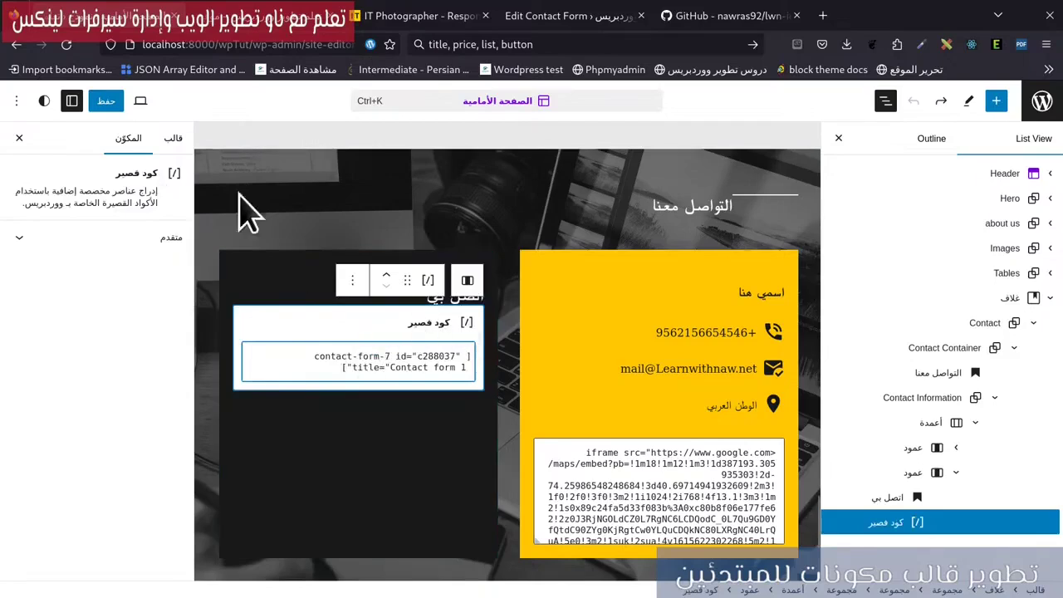
click(106, 100)
click(169, 98)
key(alt+Left)
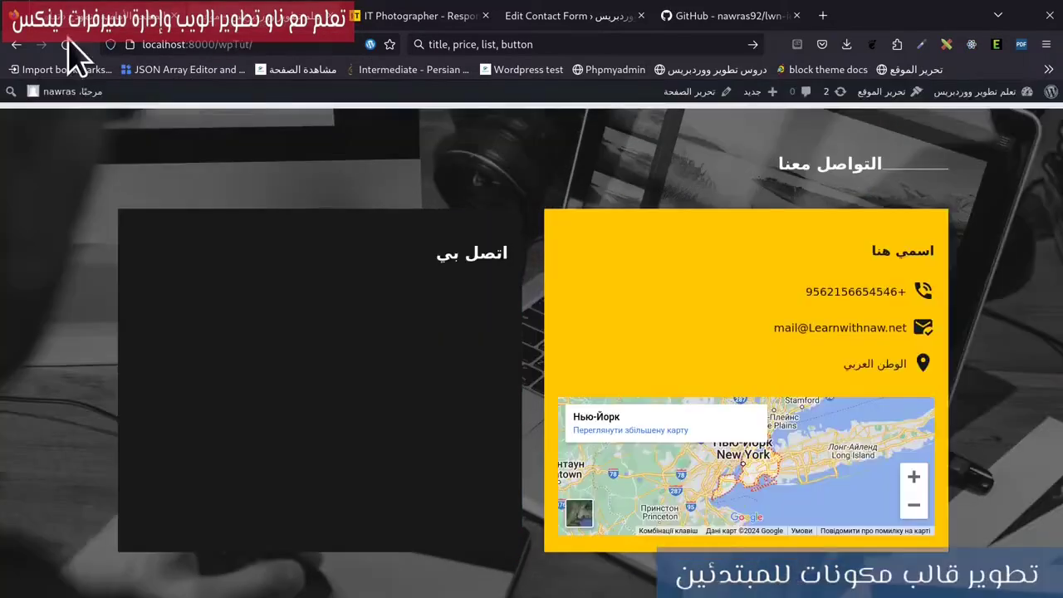
Reload the live page and submit the empty contact form to trigger its required-field warnings.
click(66, 44)
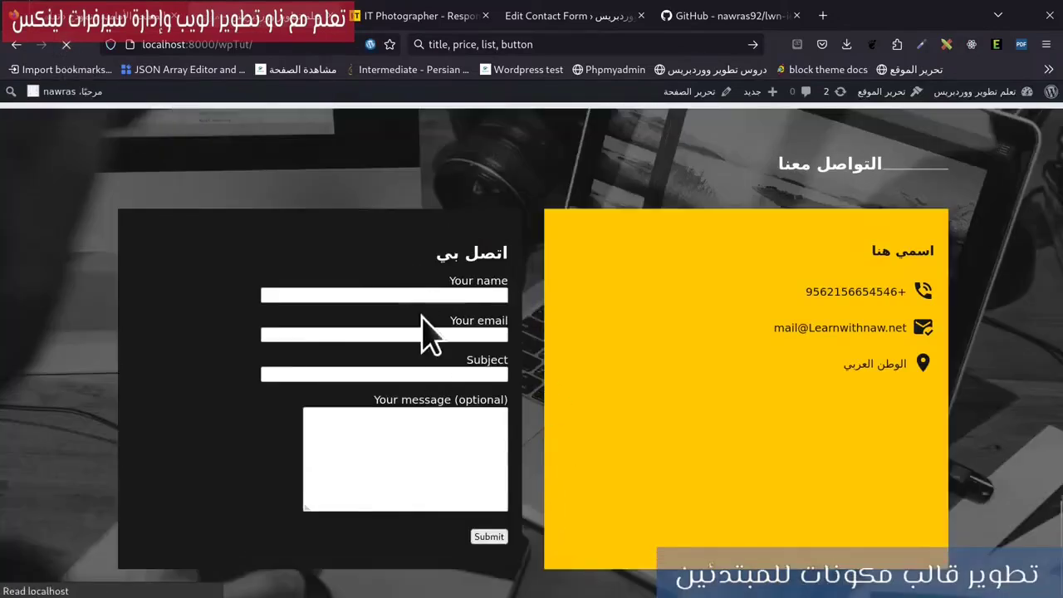
click(432, 295)
click(474, 490)
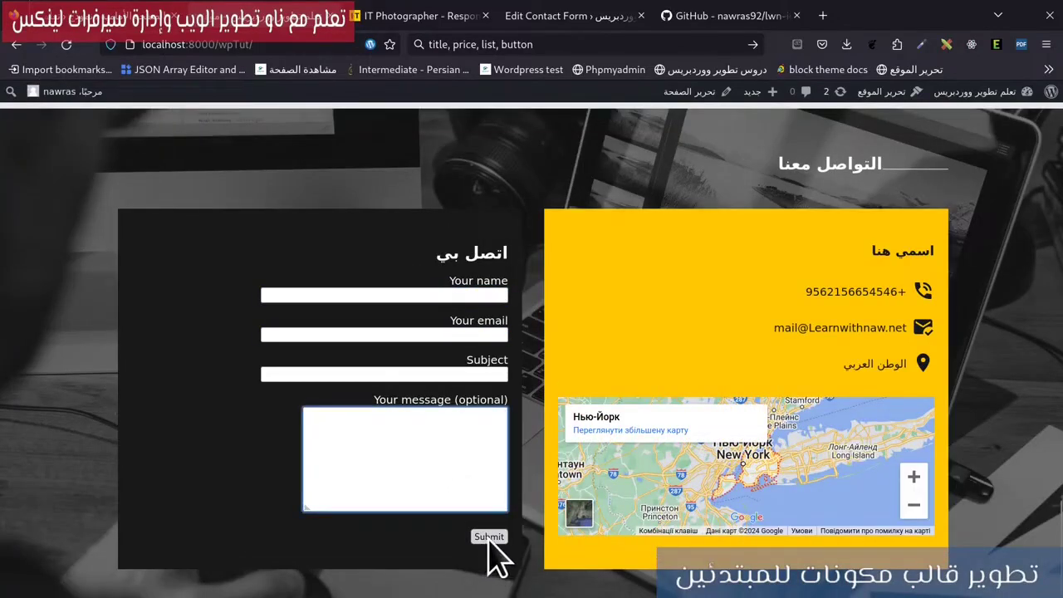
click(488, 537)
click(427, 294)
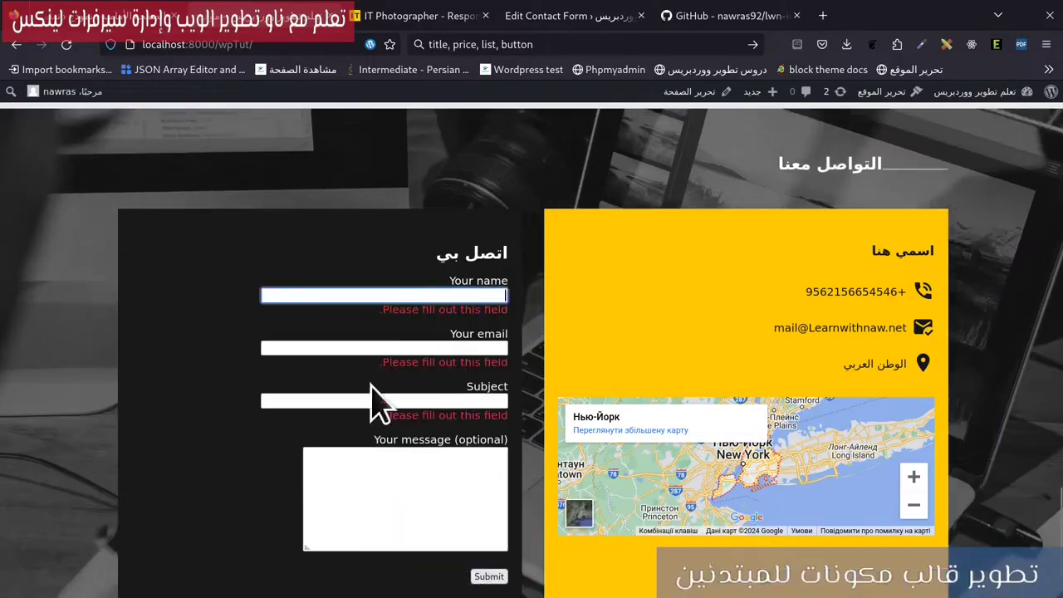
click(397, 349)
click(377, 455)
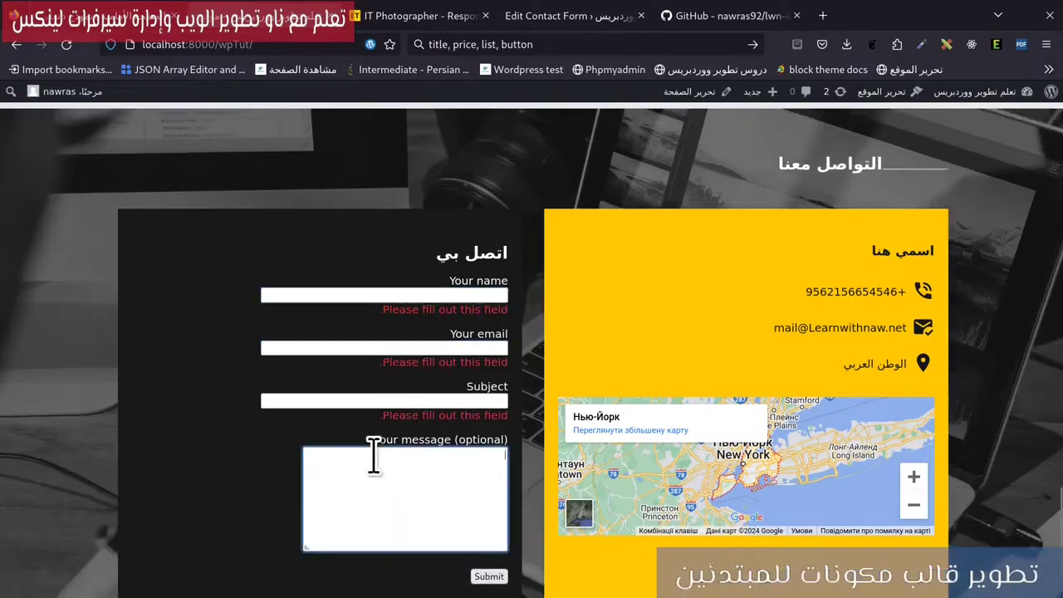
click(576, 15)
scroll(421, 415, down, 2)
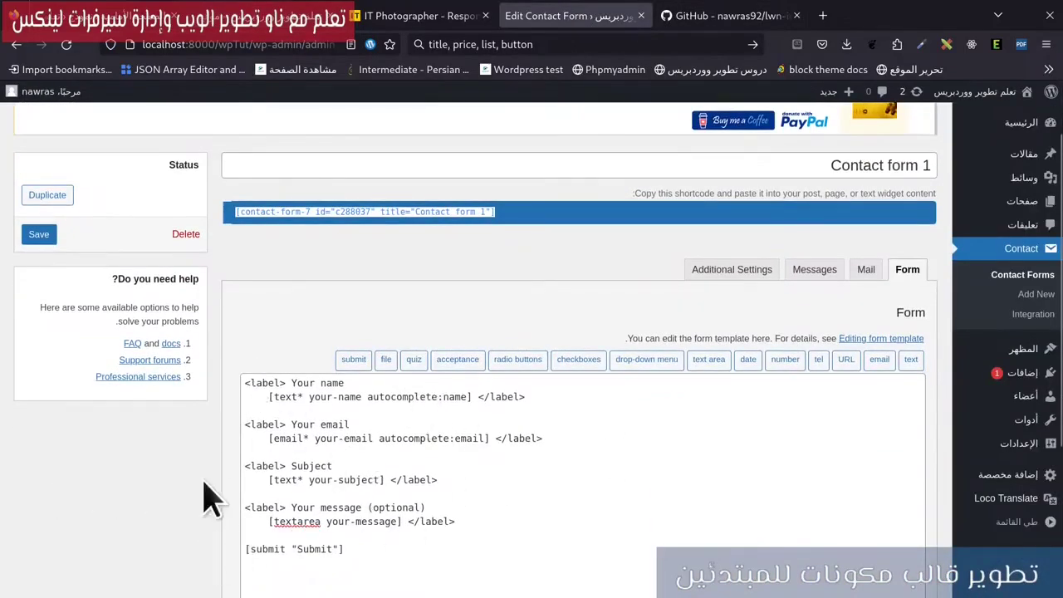
Add class="lwn-class" to the Your name label in Contact form 1's template, save, and return to the live page.
scroll(294, 403, down, 4)
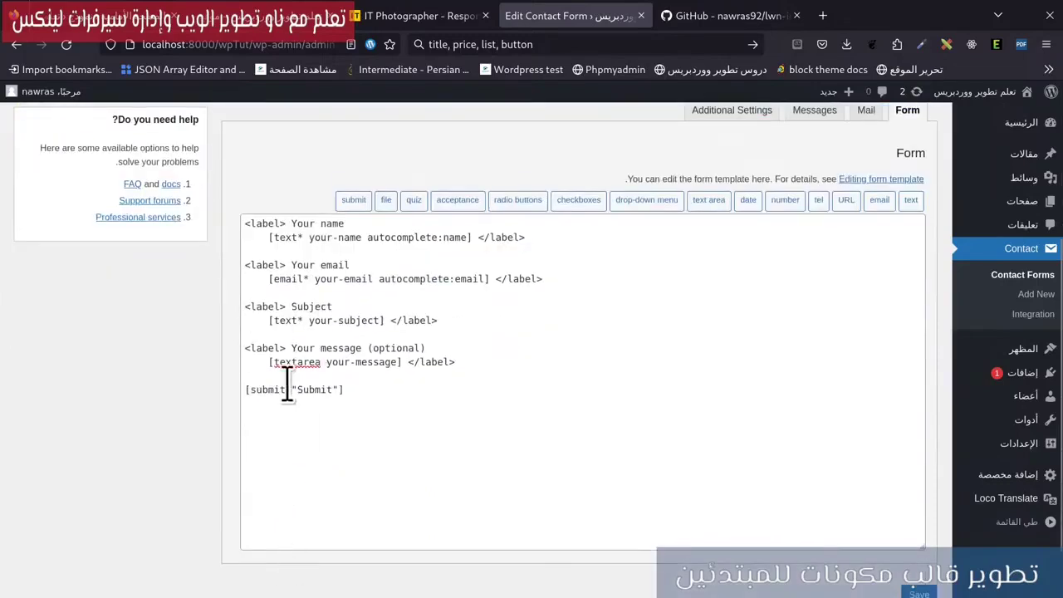
scroll(947, 191, up, 2)
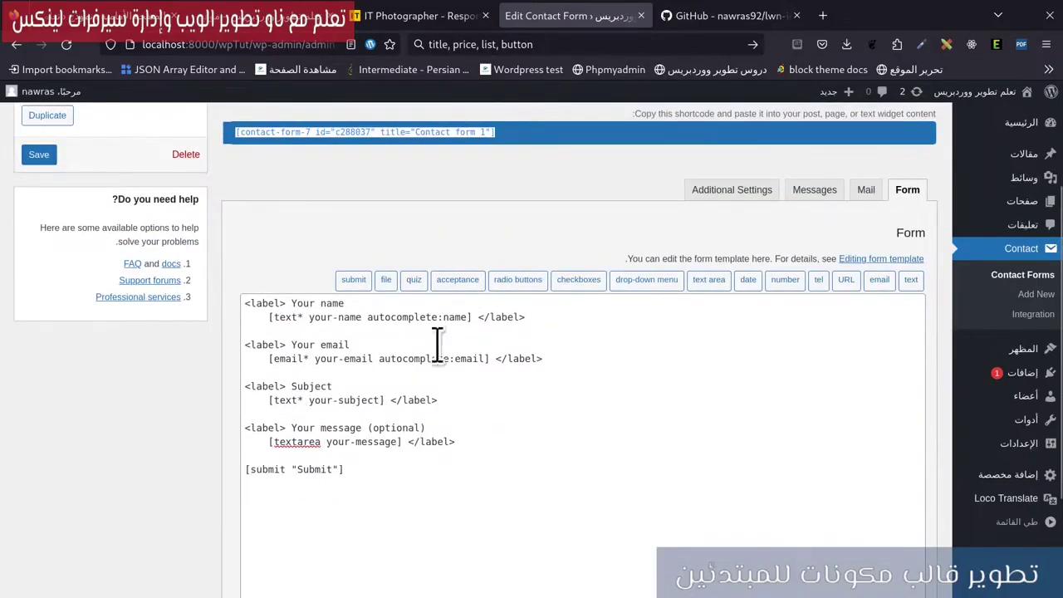
click(272, 303)
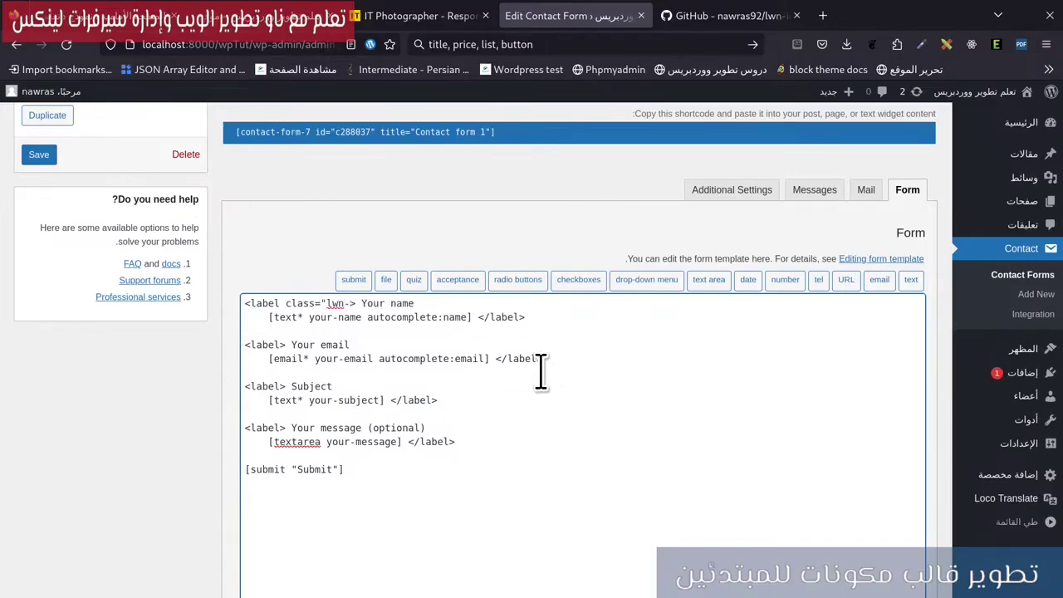
click(38, 154)
click(457, 17)
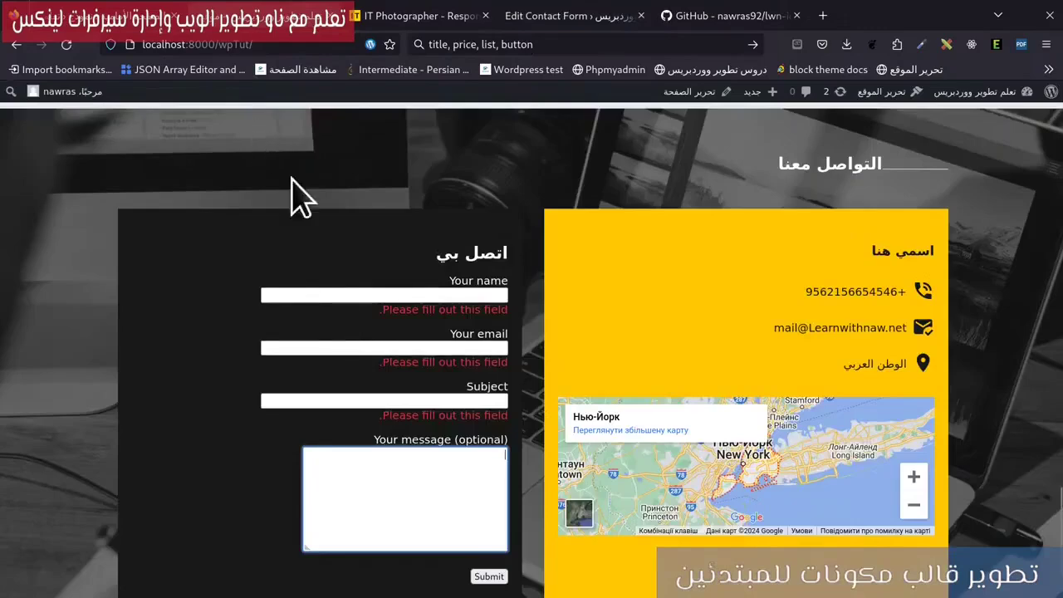
Inspect the form after a reload to verify the Your name label carries class lwn-class, then close devtools.
right_click(471, 274)
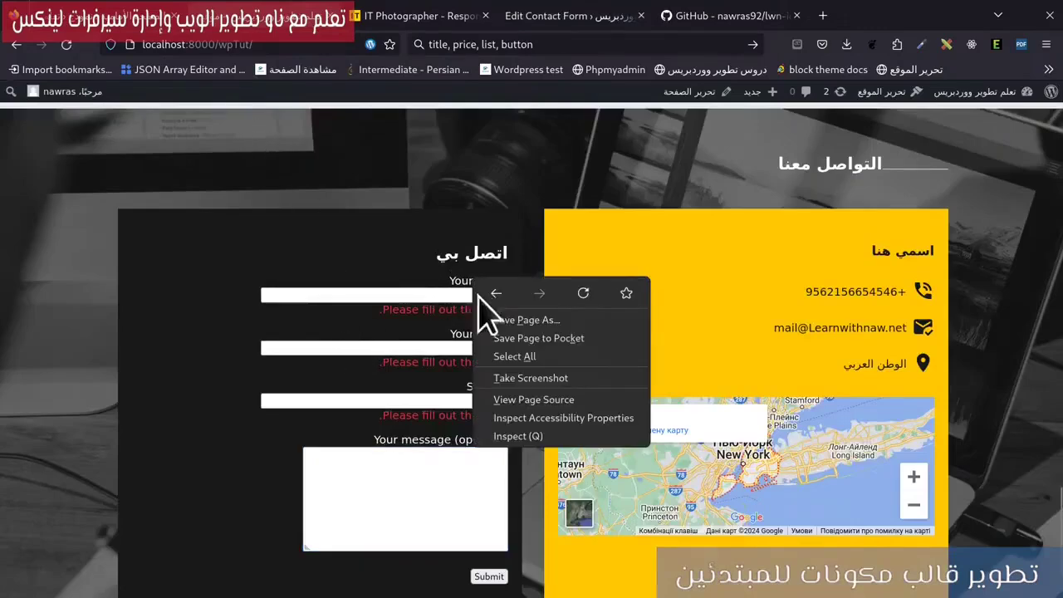
click(548, 437)
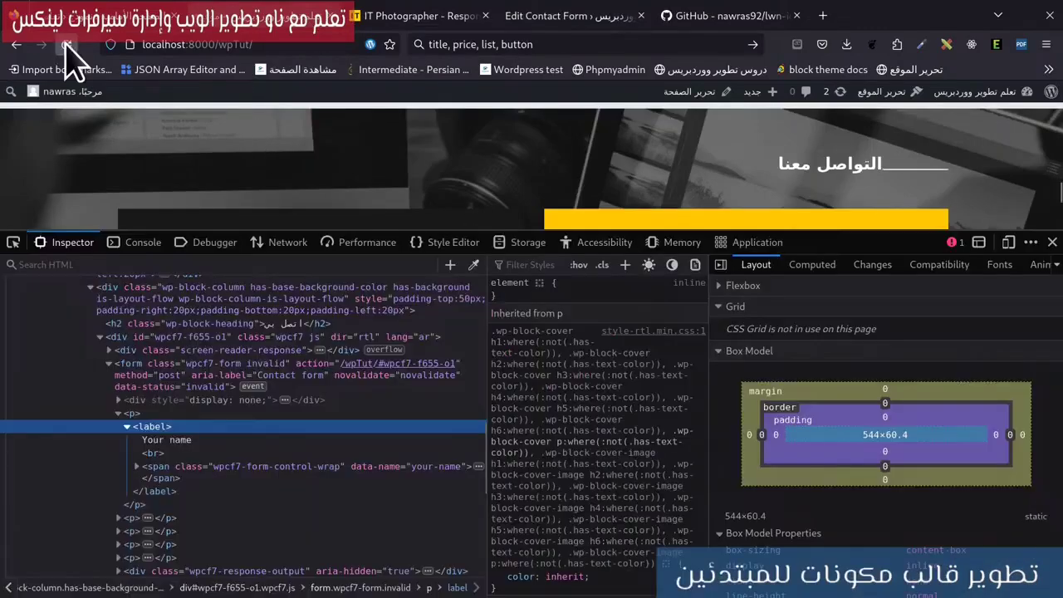
click(66, 44)
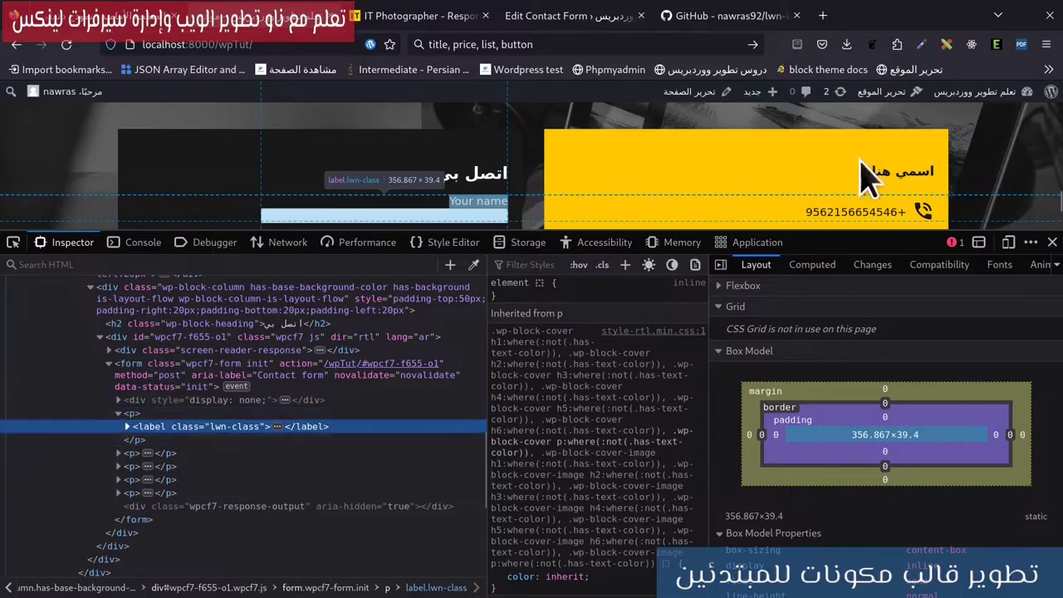
click(1052, 242)
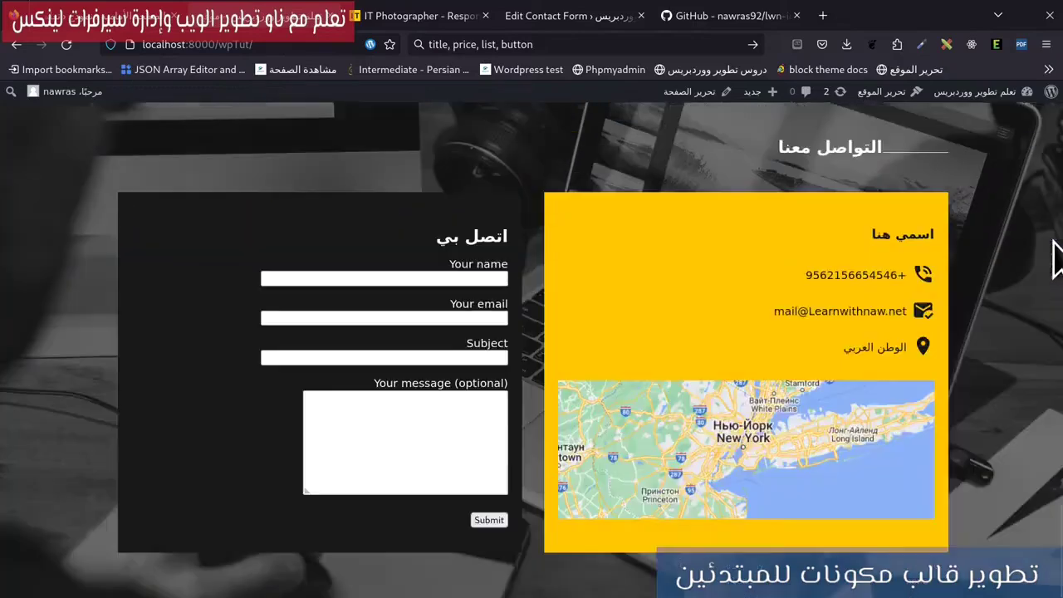